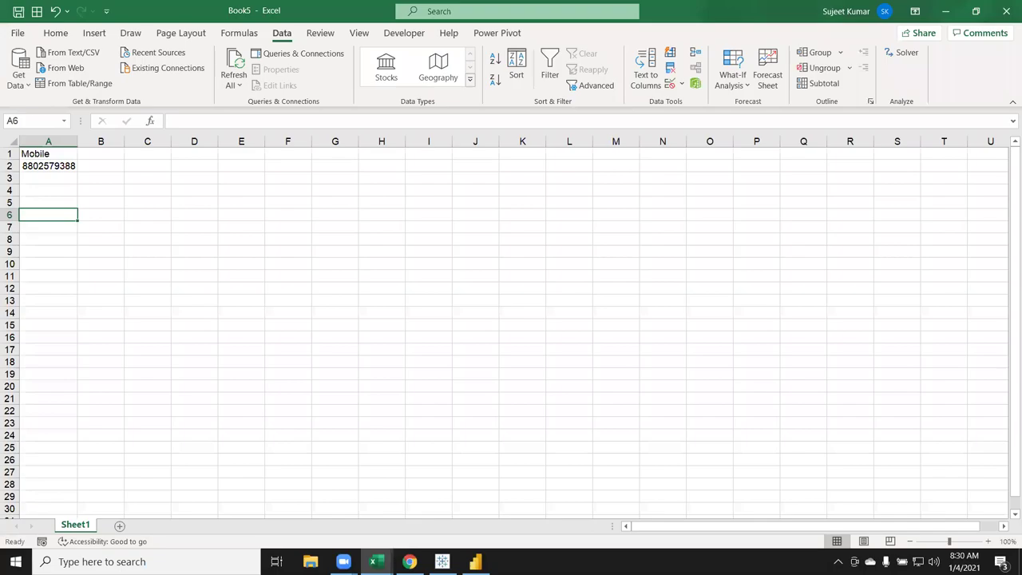
Test column A's validation with 1253 and 12 in A3, discarding each rejected entry
{"action": "left_click", "coordinate": [42, 177]}
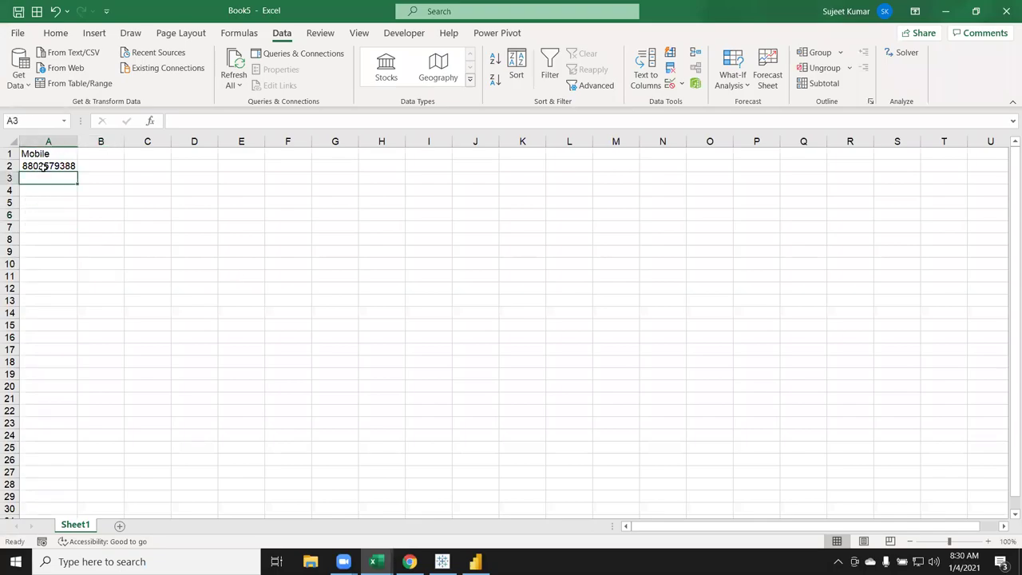
{"action": "type", "text": "1253"}
{"action": "key", "text": "Return"}
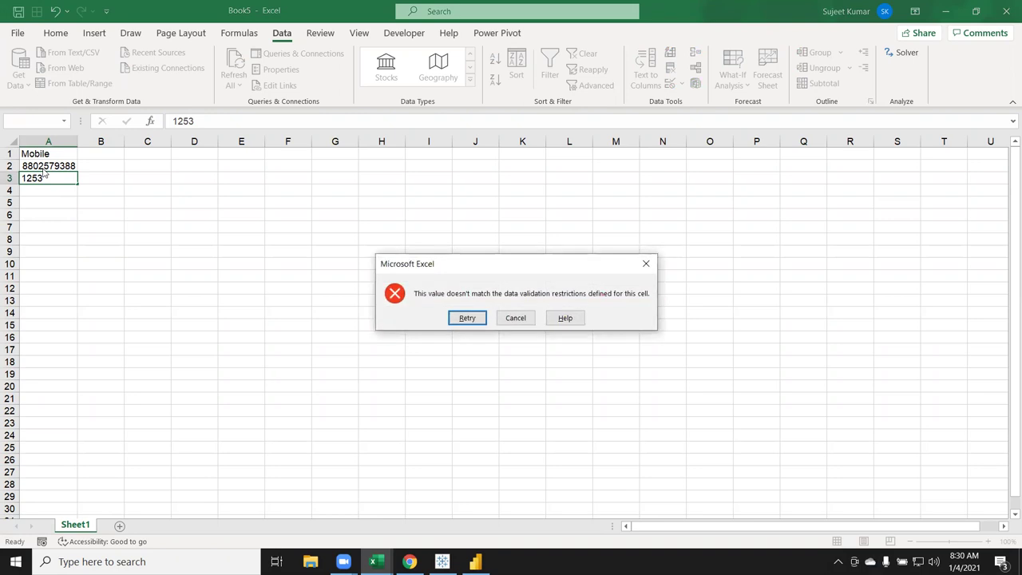
{"action": "key", "text": "Escape"}
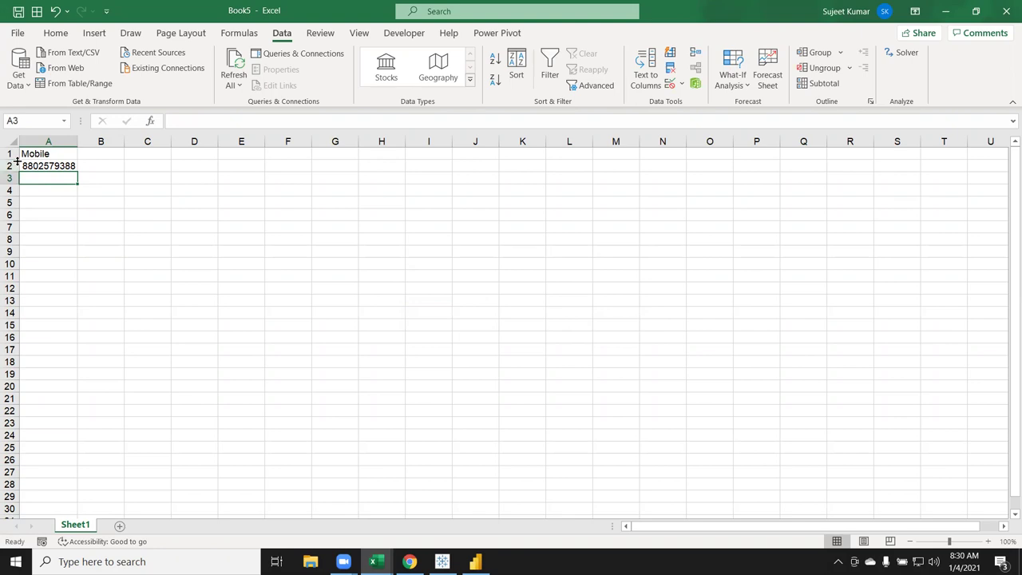
{"action": "left_click", "coordinate": [42, 141]}
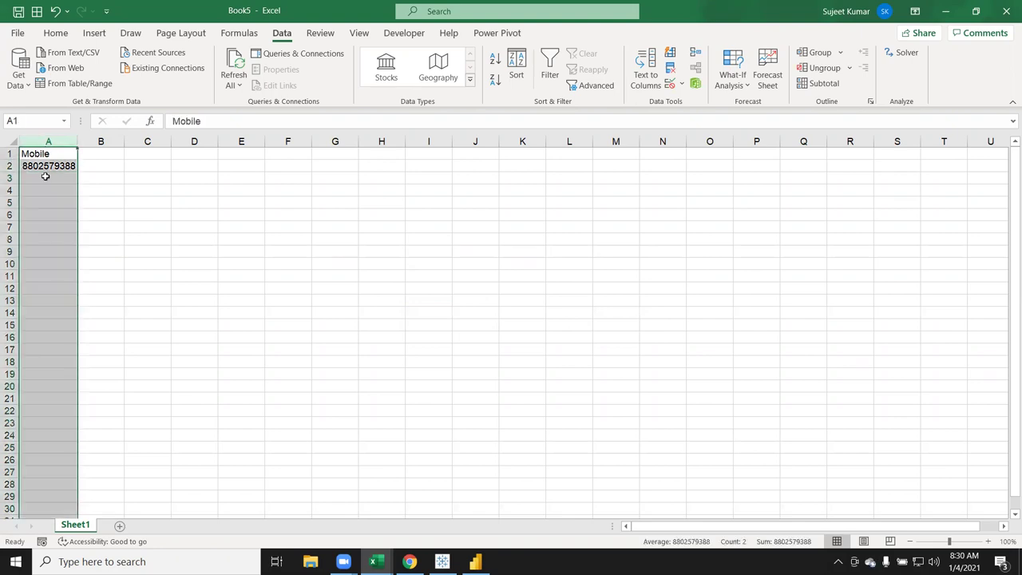
{"action": "left_click", "coordinate": [46, 177]}
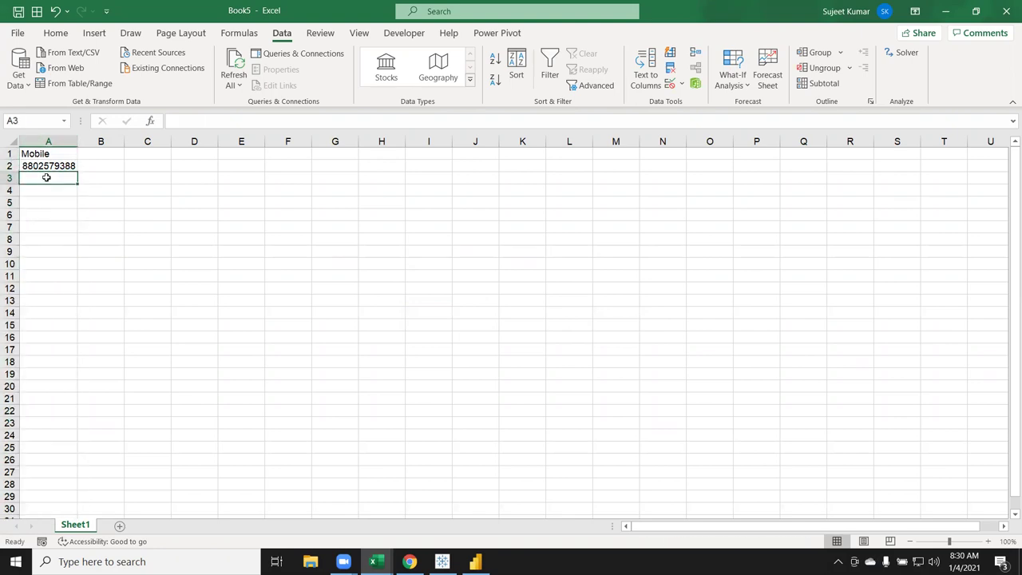
{"action": "type", "text": "12"}
{"action": "key", "text": "Return"}
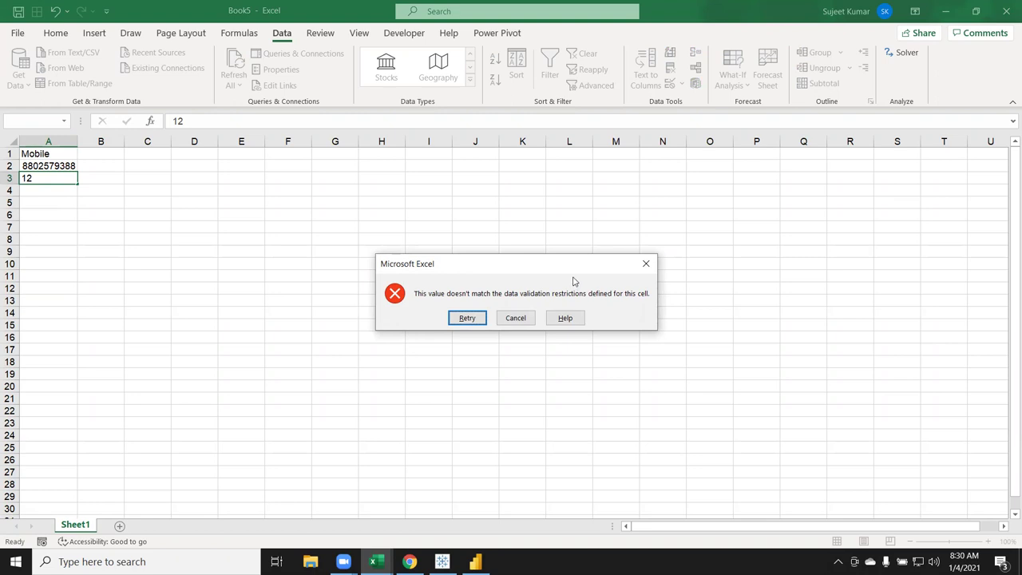
{"action": "key", "text": "Escape"}
Open column A's Data Validation input message and begin typing the title Mobile Number
{"action": "left_click", "coordinate": [48, 141]}
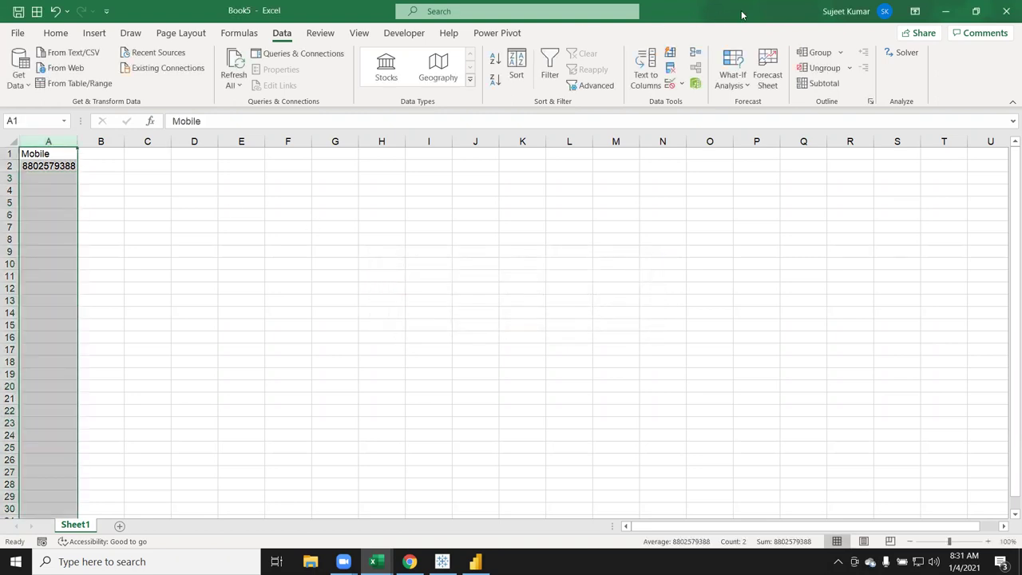
{"action": "left_click", "coordinate": [669, 84]}
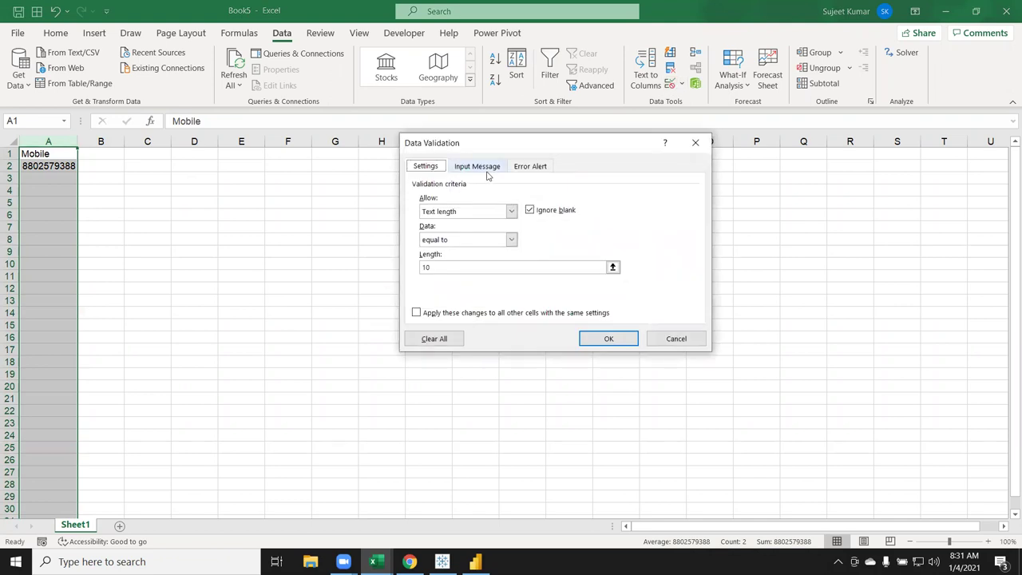
{"action": "left_click", "coordinate": [488, 169]}
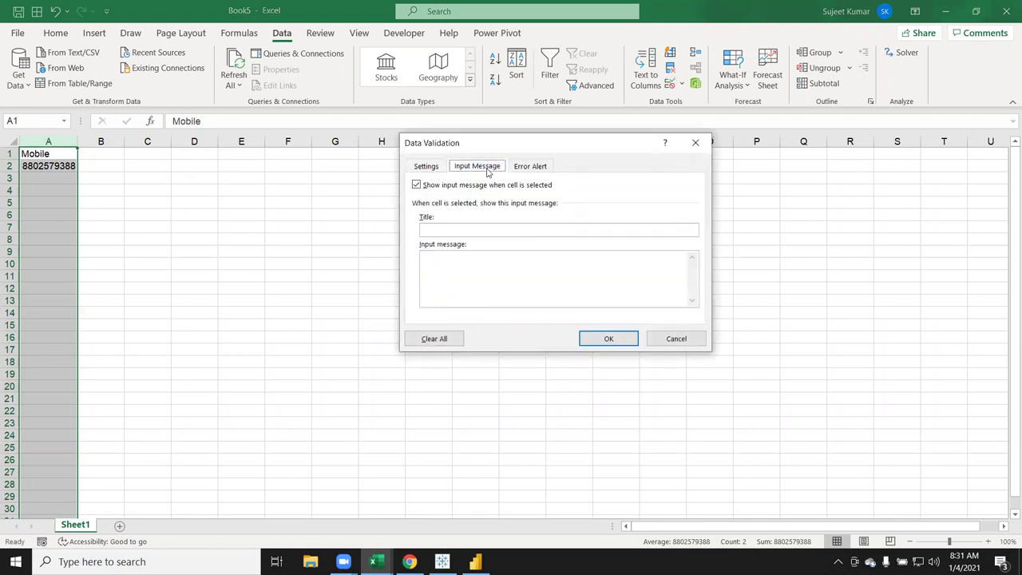
{"action": "left_click", "coordinate": [434, 229]}
{"action": "type", "text": "o"}
{"action": "key", "text": "BackSpace"}
{"action": "key", "text": "BackSpace"}
{"action": "key", "text": "BackSpace"}
{"action": "type", "text": "xc"}
{"action": "key", "text": "BackSpace"}
{"action": "key", "text": "BackSpace"}
{"action": "key", "text": "BackSpace"}
{"action": "key", "text": "BackSpace"}
{"action": "key", "text": "BackSpace"}
{"action": "type", "text": "Numbwe"}
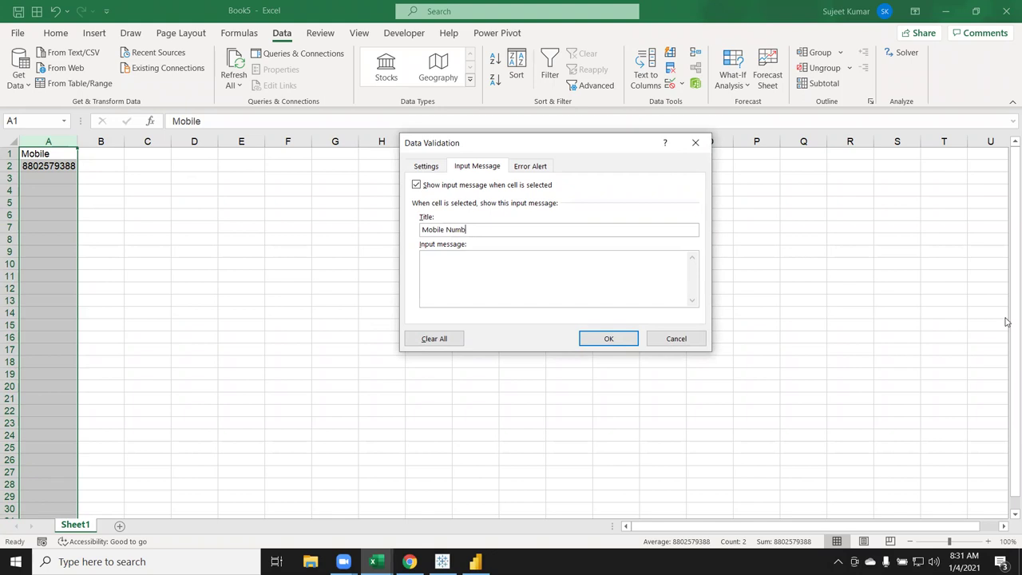
{"action": "type", "text": "e"}
{"action": "type", "text": "nterMoble "}
{"action": "type", "text": "Number"}
Apply the input message and check that the prompt appears when entering column A
{"action": "left_click", "coordinate": [607, 339]}
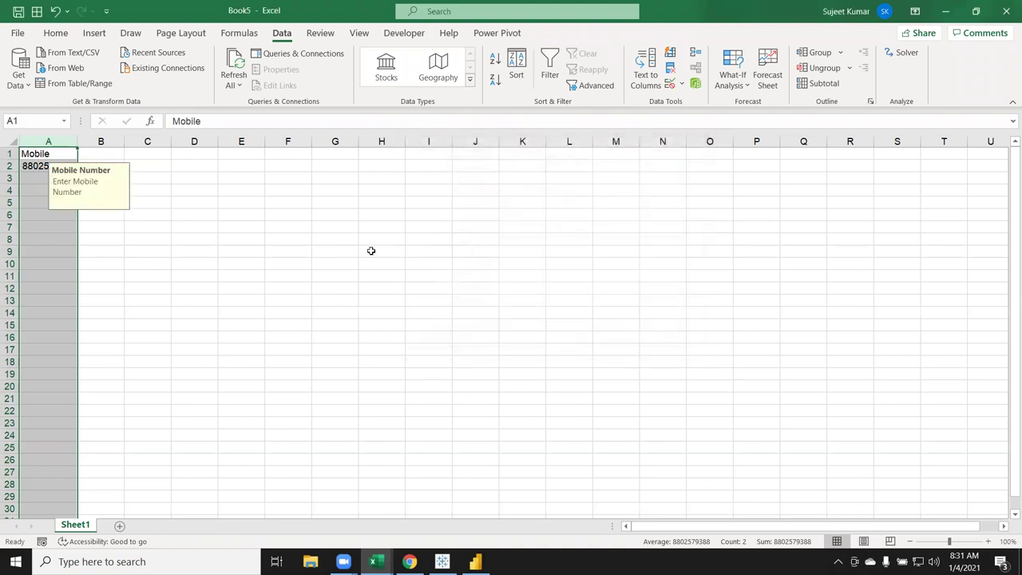
{"action": "left_click", "coordinate": [288, 227]}
{"action": "left_click", "coordinate": [102, 192]}
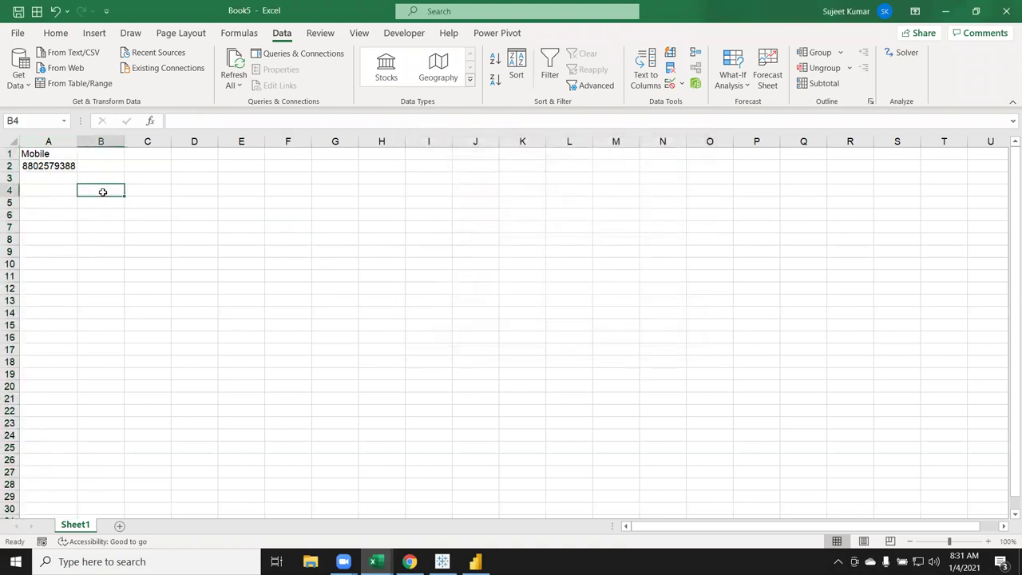
{"action": "key", "text": "Left"}
{"action": "left_click", "coordinate": [103, 191]}
Post a new comment reading 'hi' on cell D1
{"action": "left_click", "coordinate": [210, 155]}
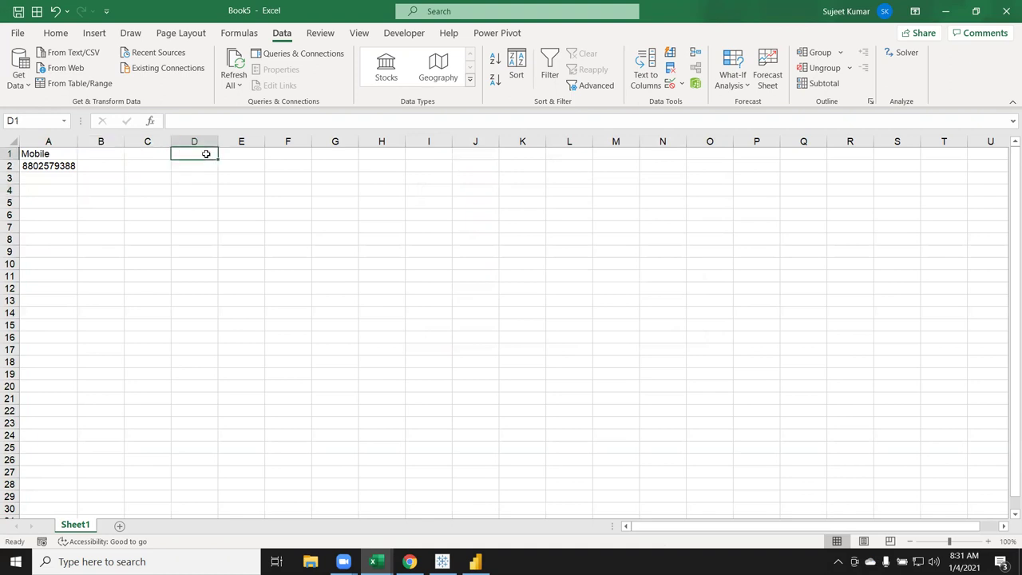
{"action": "right_click", "coordinate": [207, 155]}
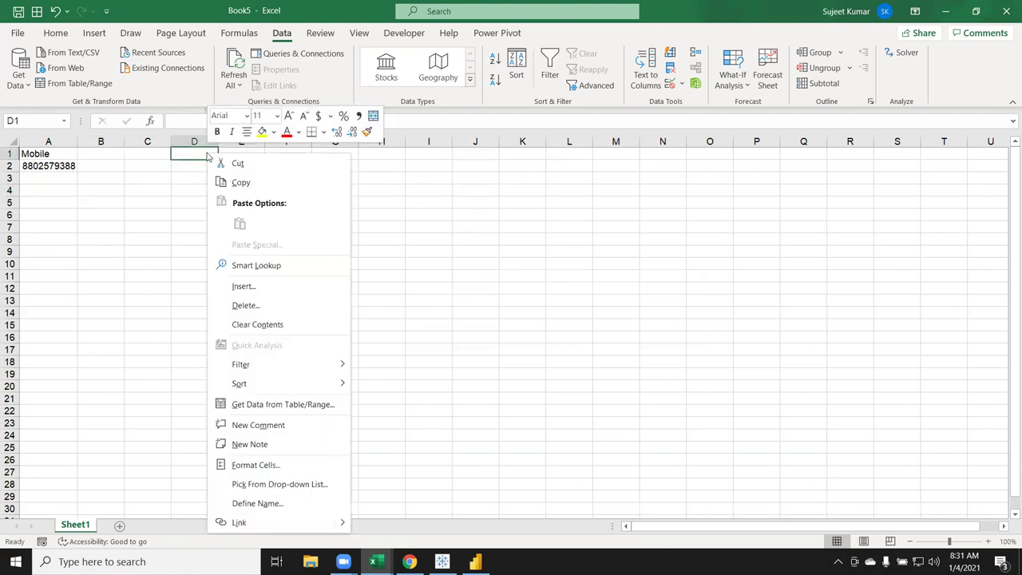
{"action": "left_click", "coordinate": [275, 426]}
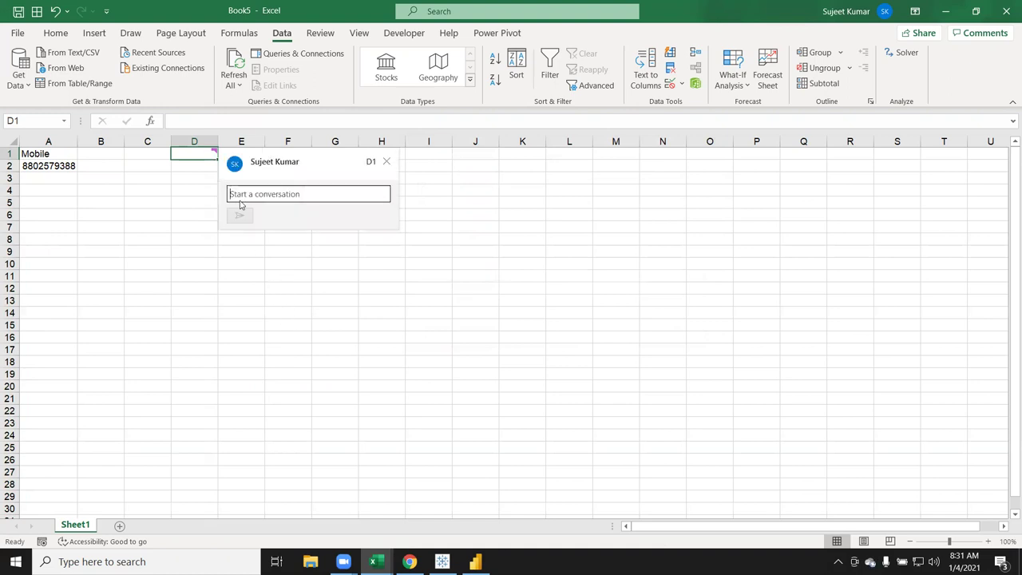
{"action": "type", "text": "hi"}
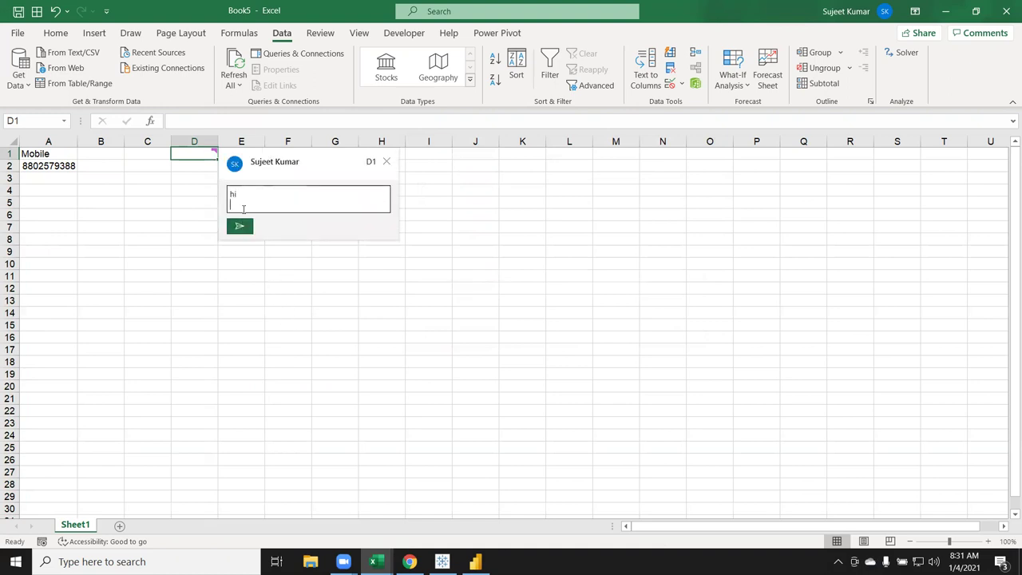
{"action": "left_click", "coordinate": [238, 226]}
Navigate back to cell D1 with the arrow keys via column H
{"action": "left_click", "coordinate": [333, 299]}
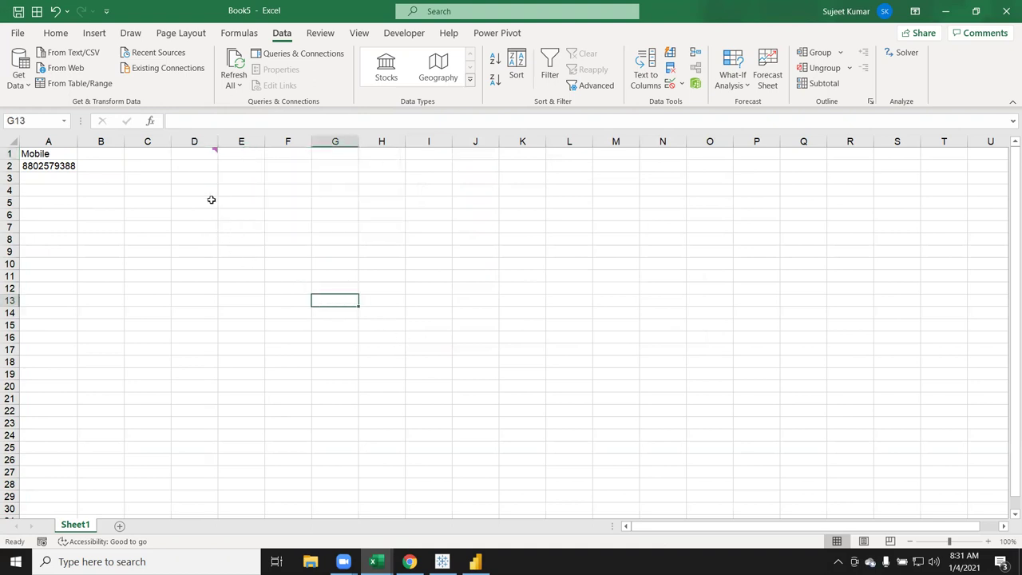
{"action": "mouse_move", "coordinate": [201, 156]}
{"action": "key", "text": "Right"}
{"action": "key", "text": "Up"}
{"action": "key", "text": "Up"}
{"action": "key", "text": "Up"}
{"action": "key", "text": "Up"}
{"action": "key", "text": "Up"}
{"action": "key", "text": "Up"}
{"action": "key", "text": "ctrl+Up"}
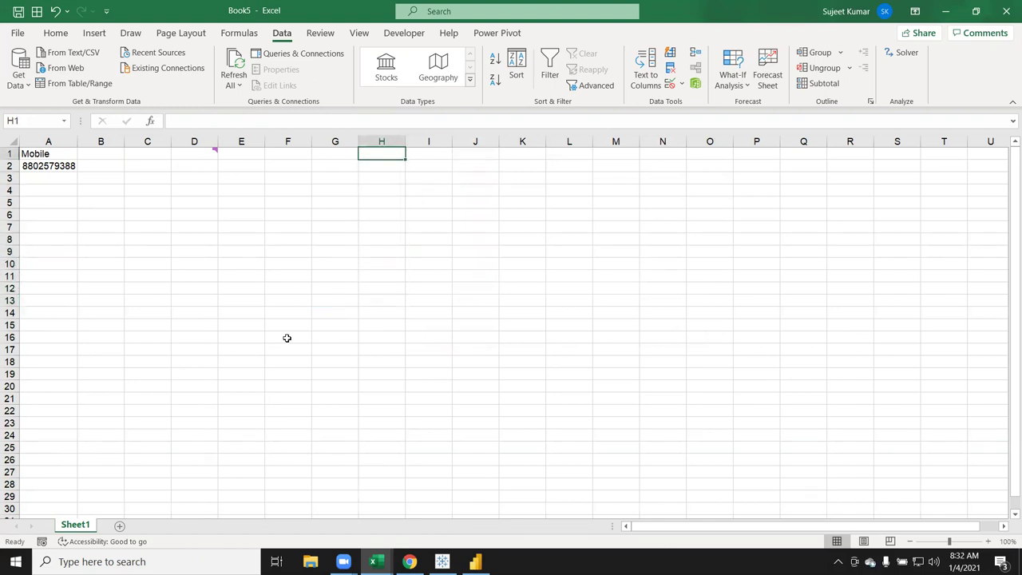
{"action": "key", "text": "Left"}
{"action": "key", "text": "Left"}
{"action": "key", "text": "Left"}
{"action": "key", "text": "Left"}
{"action": "key", "text": "Right"}
{"action": "key", "text": "Left"}
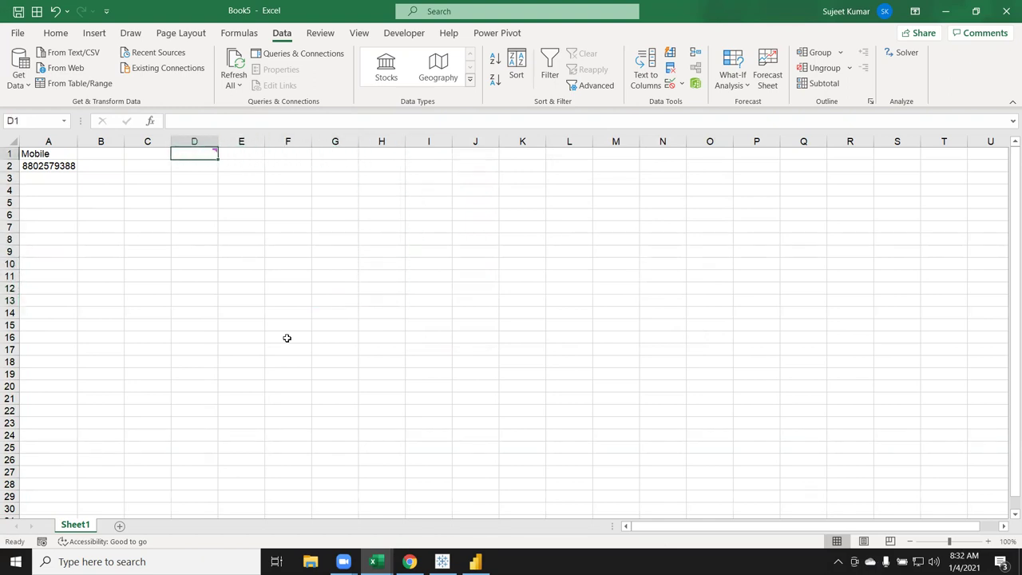
Delete column D along with its comment, then select A3 to display the Mobile Number prompt
{"action": "left_click", "coordinate": [210, 140]}
{"action": "right_click", "coordinate": [210, 141]}
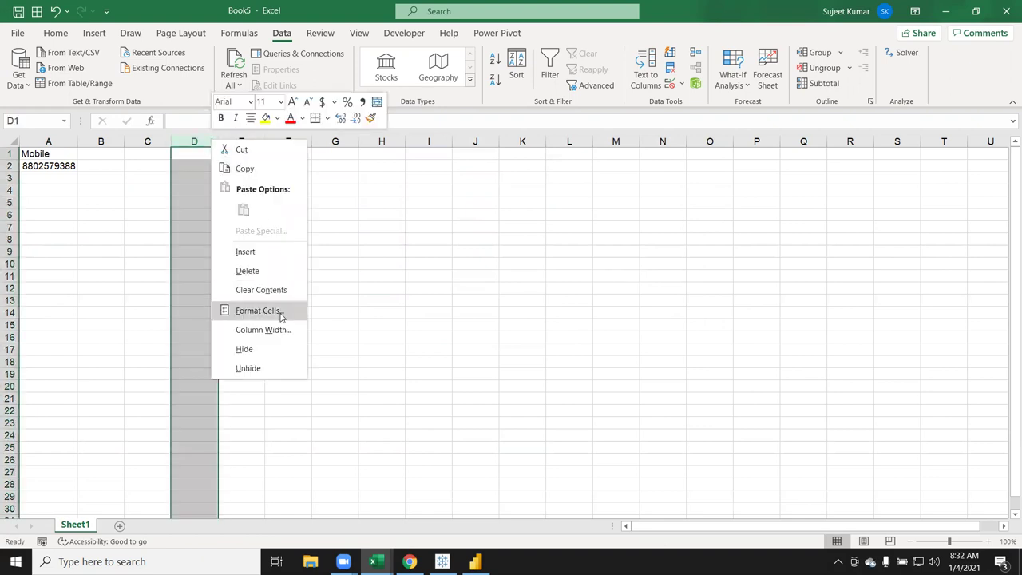
{"action": "left_click", "coordinate": [256, 270]}
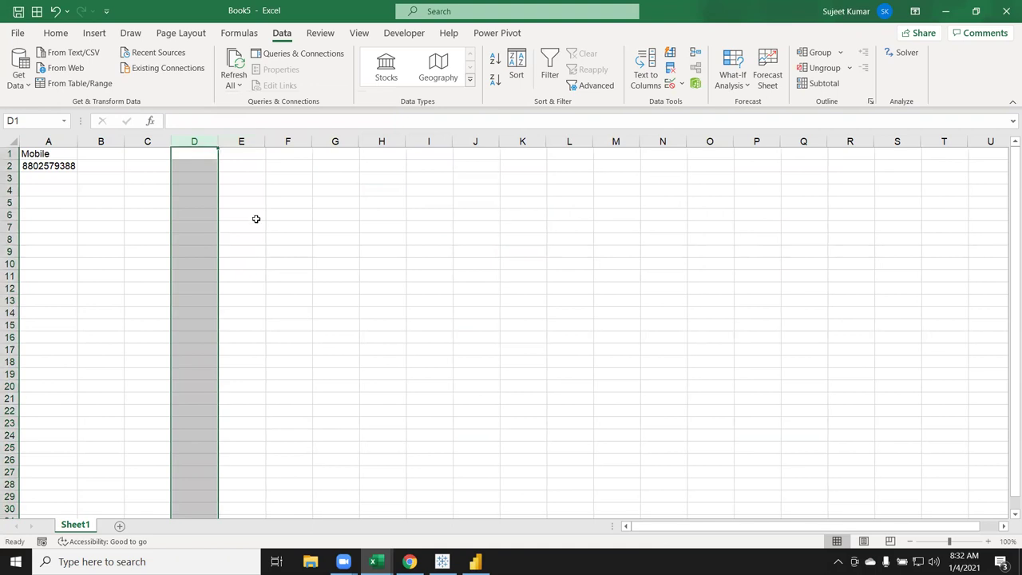
{"action": "left_click", "coordinate": [66, 210]}
{"action": "left_click", "coordinate": [147, 180]}
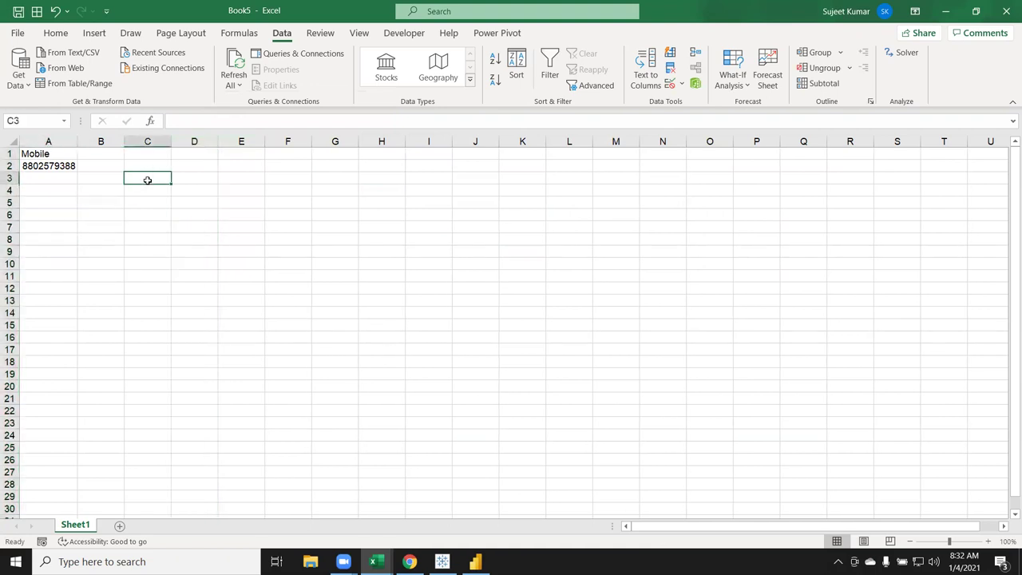
{"action": "key", "text": "Left"}
{"action": "key", "text": "Left"}
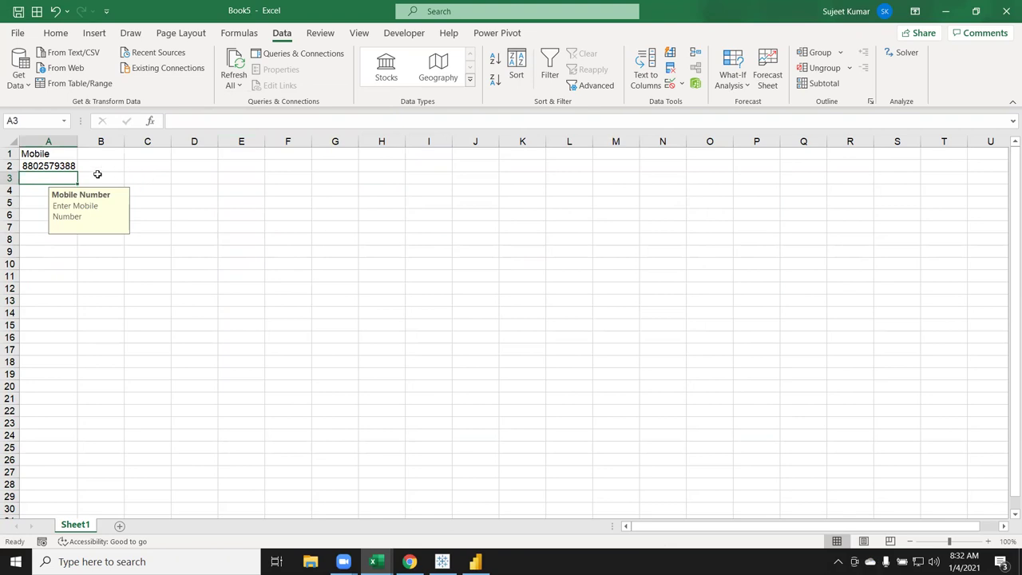
In column A's Error Alert settings, enter title 'Wrong Mobile Number' and the correction message
{"action": "left_click", "coordinate": [62, 141]}
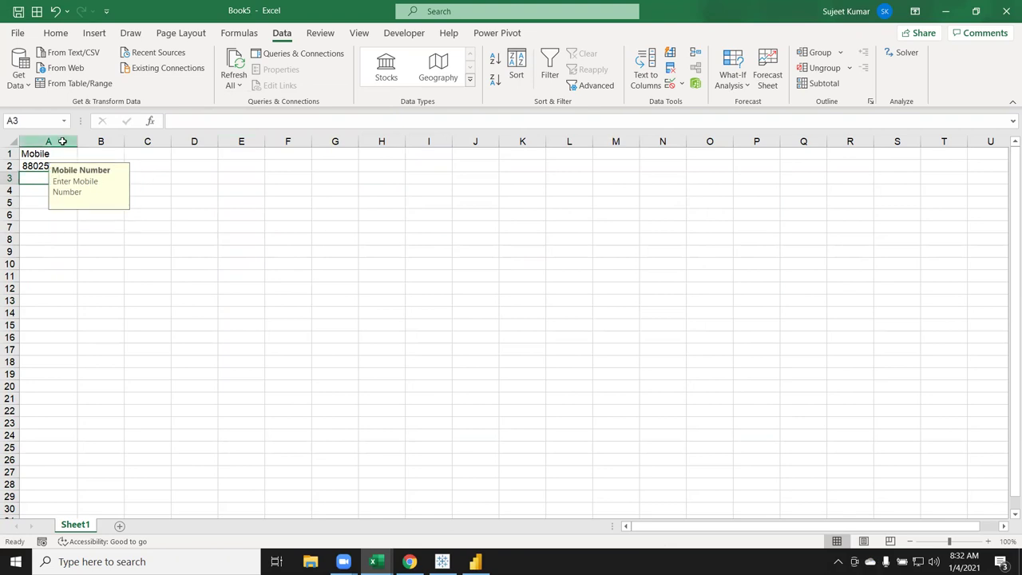
{"action": "left_click", "coordinate": [669, 83]}
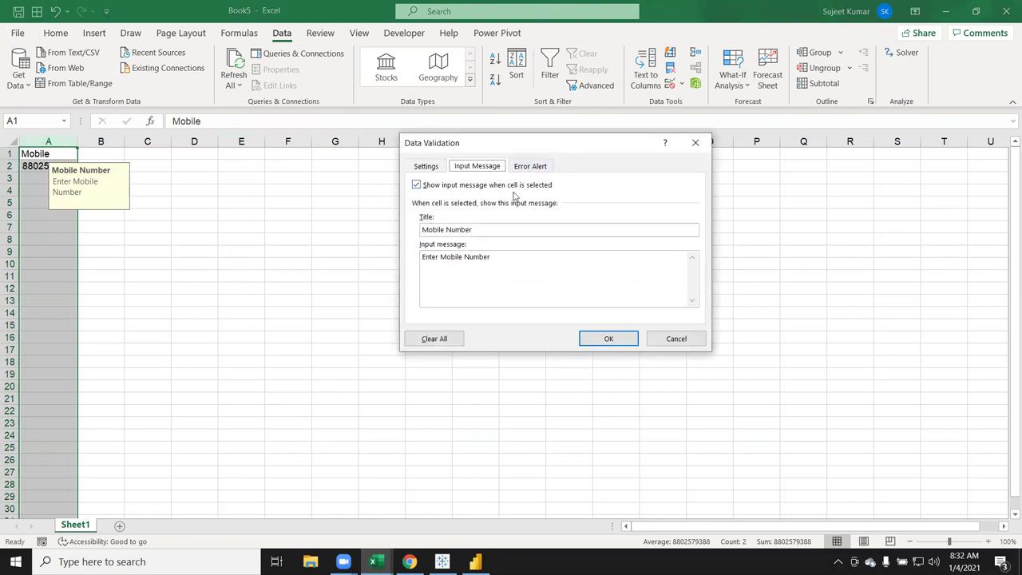
{"action": "left_click", "coordinate": [527, 166]}
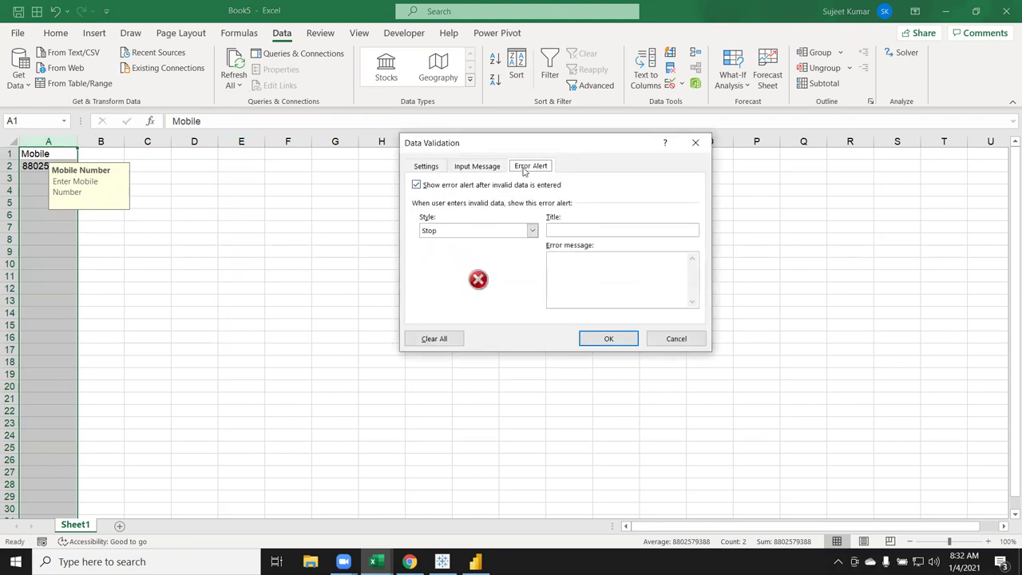
{"action": "left_click", "coordinate": [574, 230]}
{"action": "type", "text": "Wrong Mobile "}
{"action": "type", "text": "Num"}
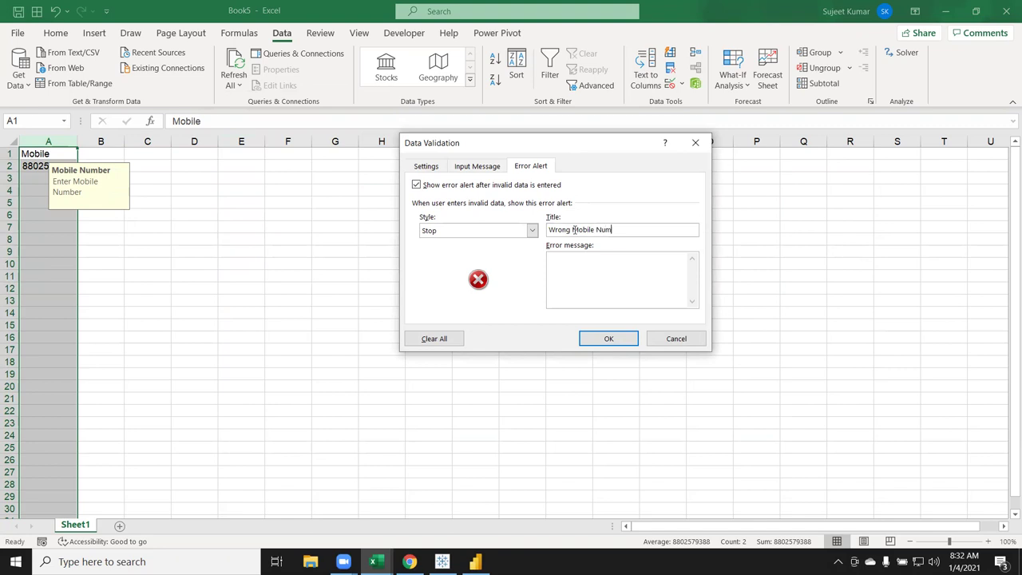
{"action": "type", "text": "ber"}
{"action": "left_click", "coordinate": [635, 263]}
{"action": "type", "text": "ase"}
{"action": "type", "text": "heck"}
{"action": "type", "text": " and Ent"}
{"action": "type", "text": "er"}
{"action": "type", "text": "ter"}
{"action": "type", "text": "orrect N"}
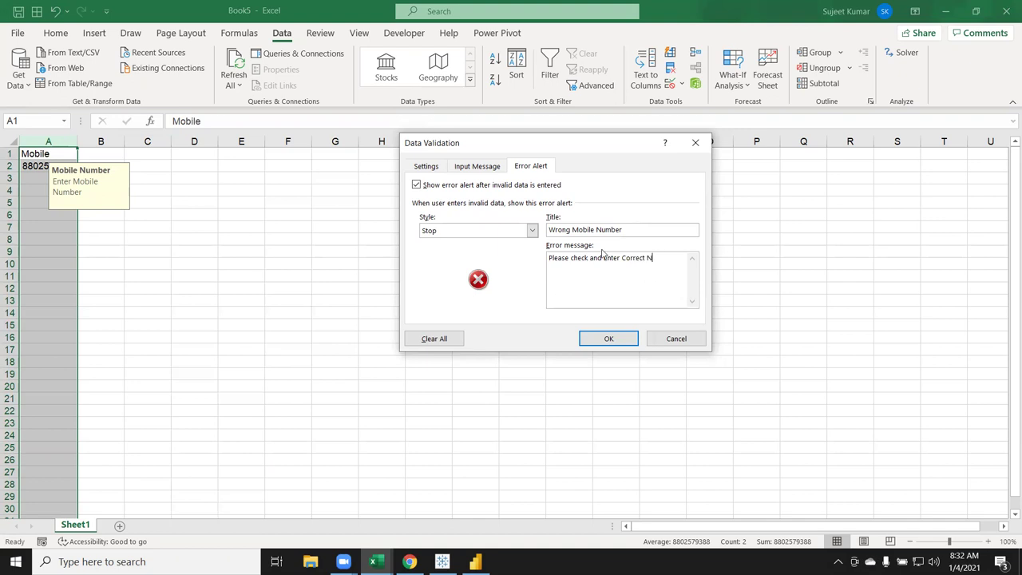
{"action": "type", "text": "ber"}
{"action": "left_click", "coordinate": [609, 339]}
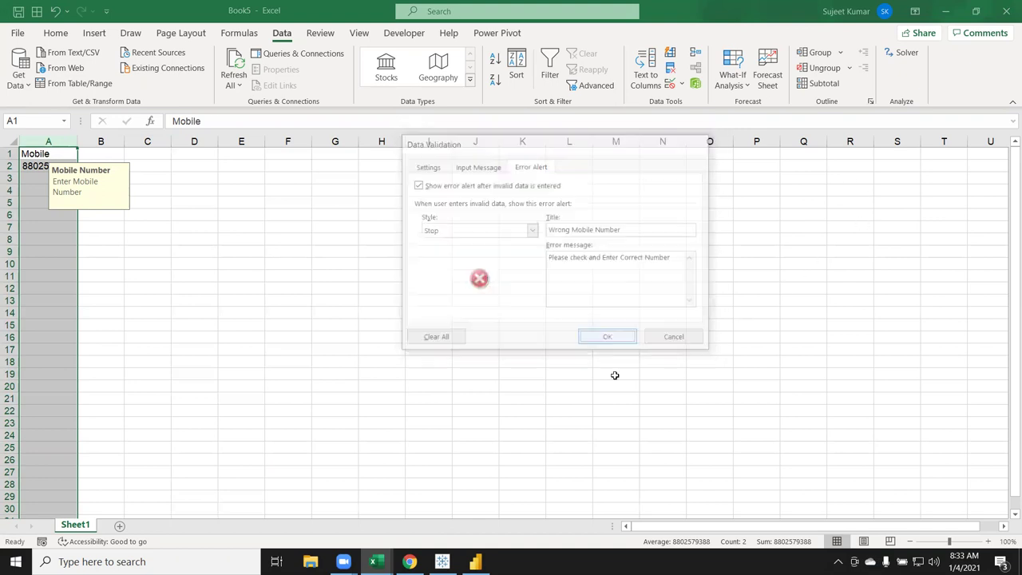
{"action": "left_click", "coordinate": [148, 227]}
{"action": "left_click", "coordinate": [51, 174]}
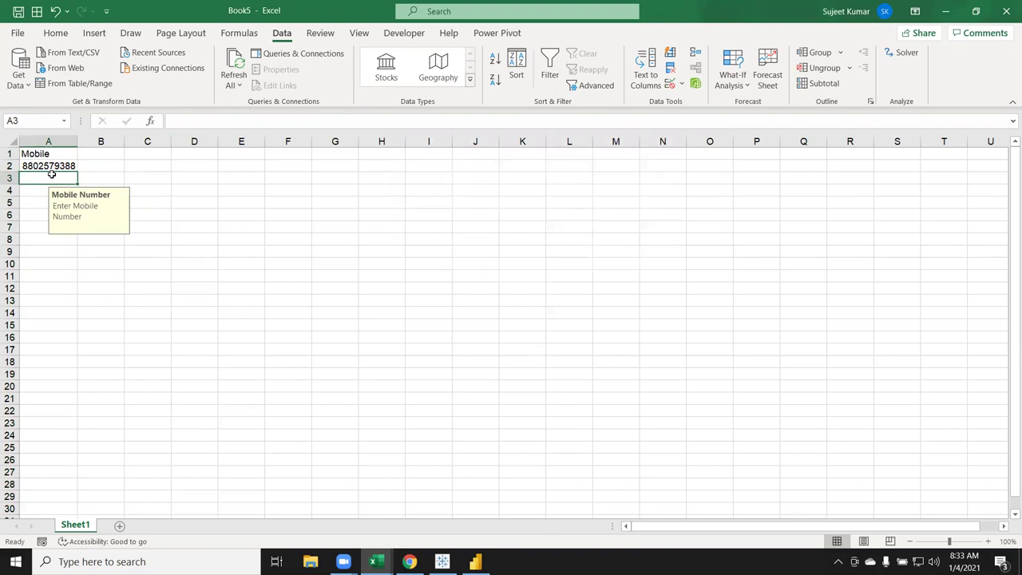
{"action": "key", "text": "Return"}
{"action": "key", "text": "Return"}
Try 544 in A4, see it rejected, and cancel the entry
{"action": "key", "text": "Up"}
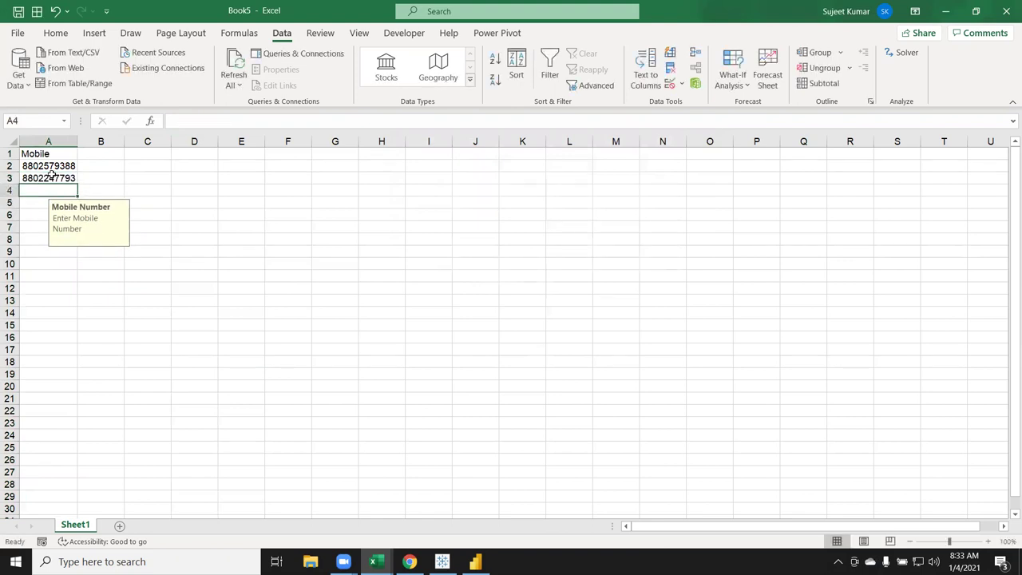
{"action": "type", "text": "544"}
{"action": "key", "text": "Return"}
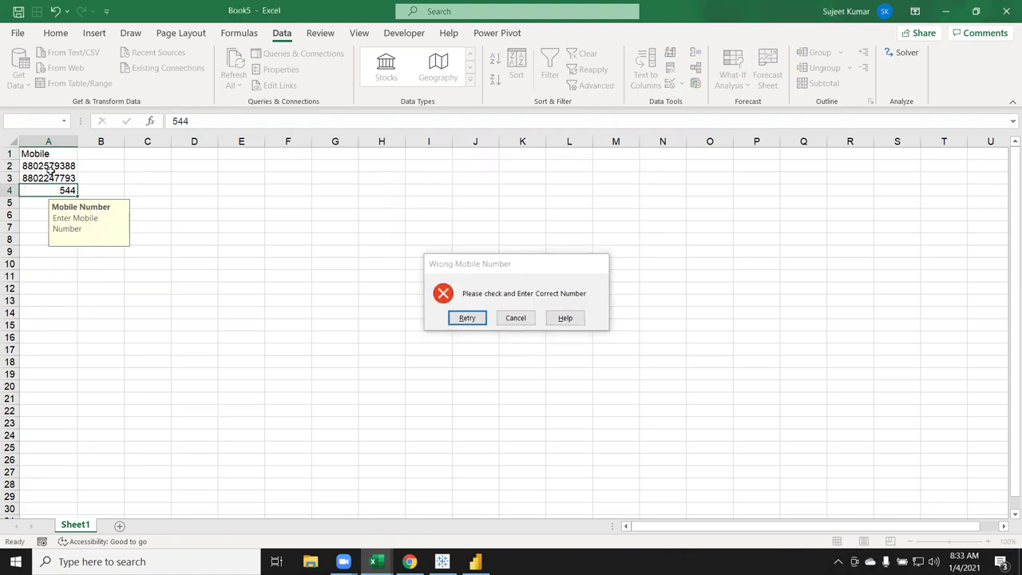
{"action": "key", "text": "Escape"}
{"action": "left_click", "coordinate": [49, 141]}
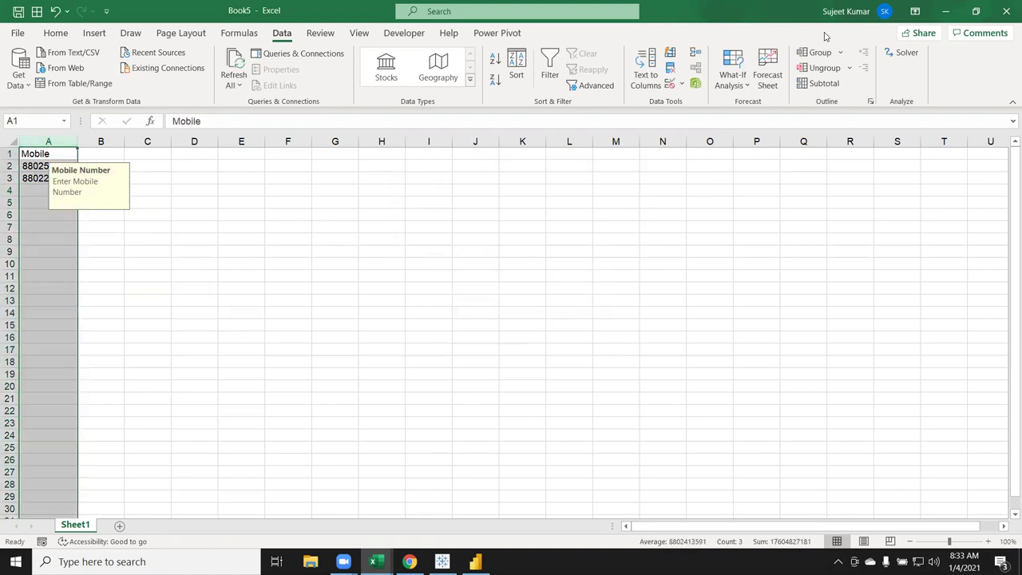
Change column A's error alert style to Warning
{"action": "left_click", "coordinate": [670, 83]}
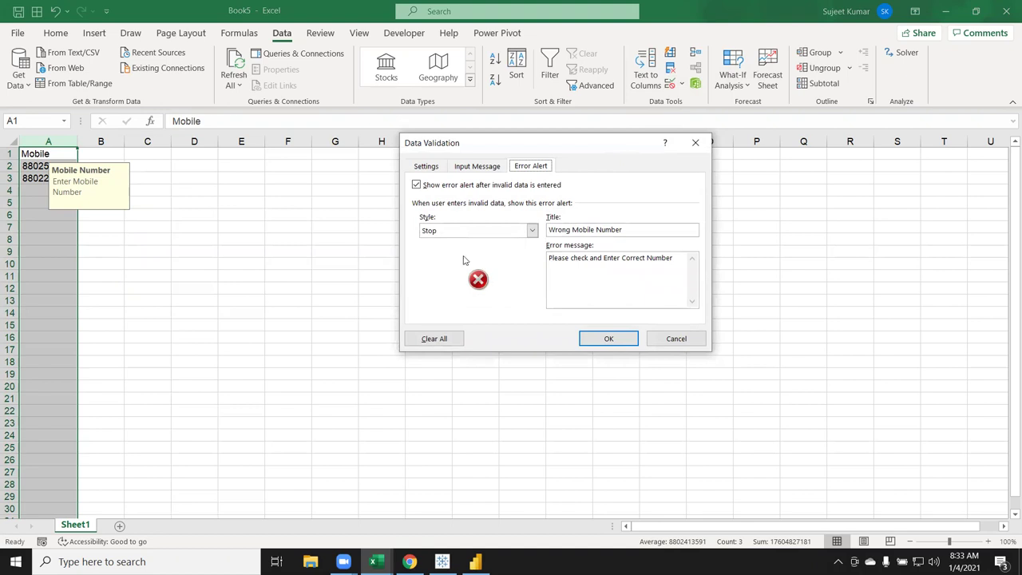
{"action": "left_click", "coordinate": [453, 232]}
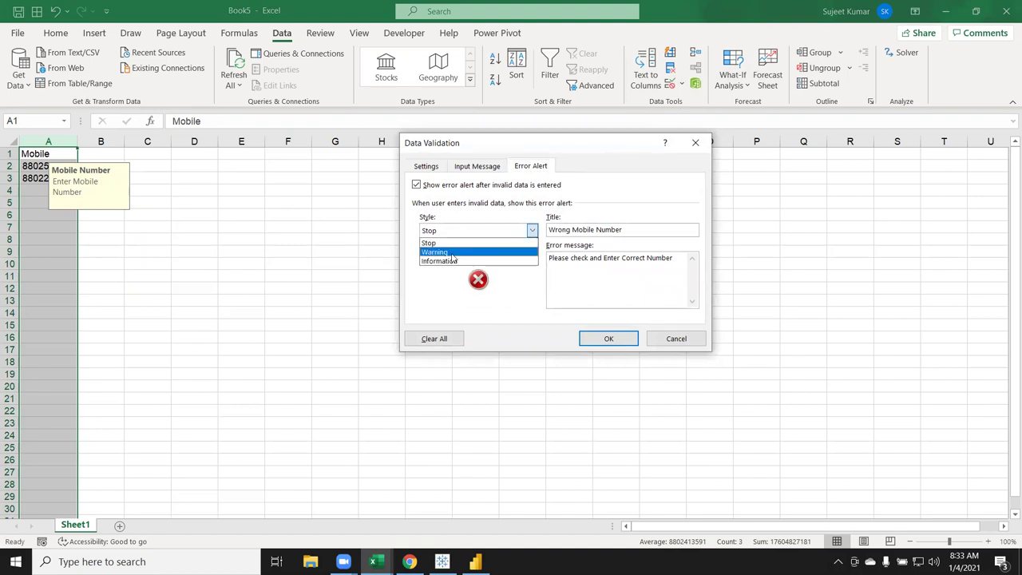
{"action": "left_click", "coordinate": [452, 252]}
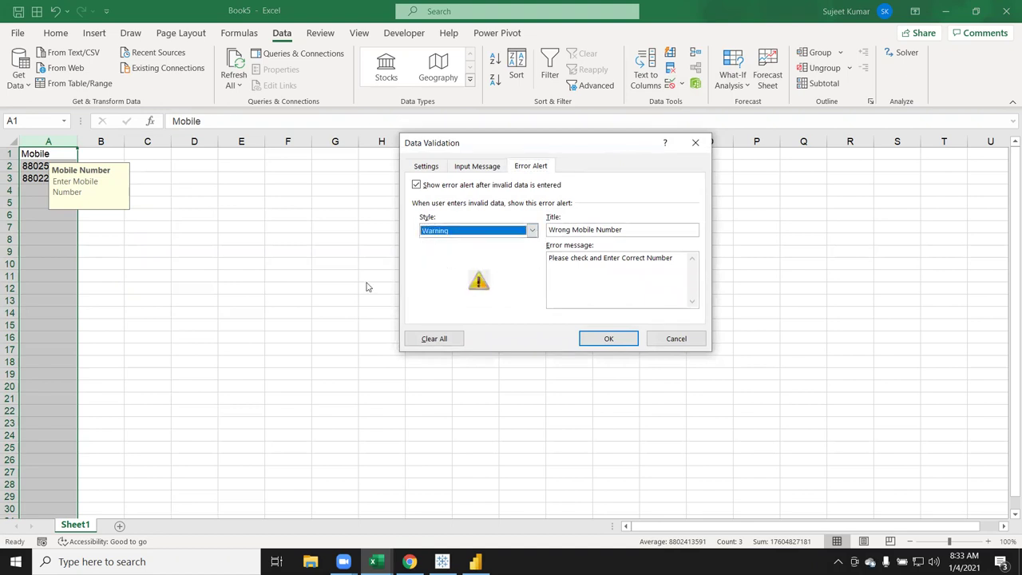
{"action": "left_click", "coordinate": [611, 341]}
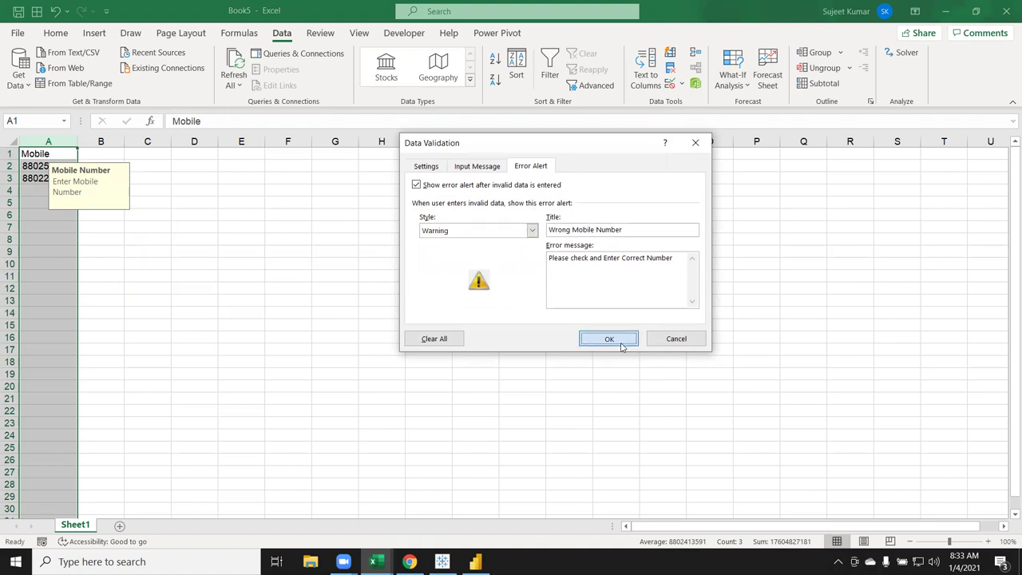
Enter 1255 in A6 and choose to keep it despite the warning
{"action": "left_click", "coordinate": [46, 212]}
{"action": "type", "text": "1255"}
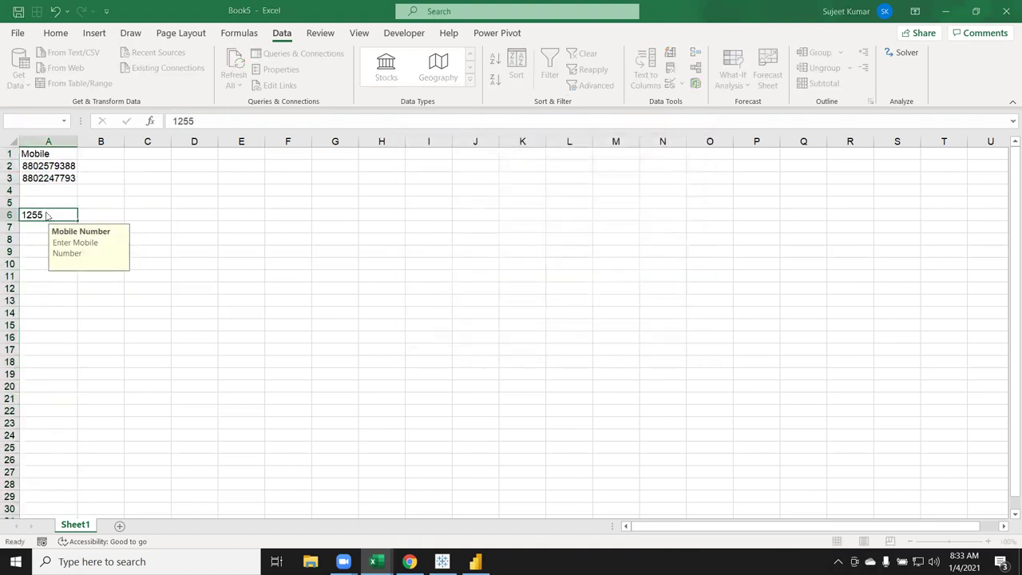
{"action": "key", "text": "Return"}
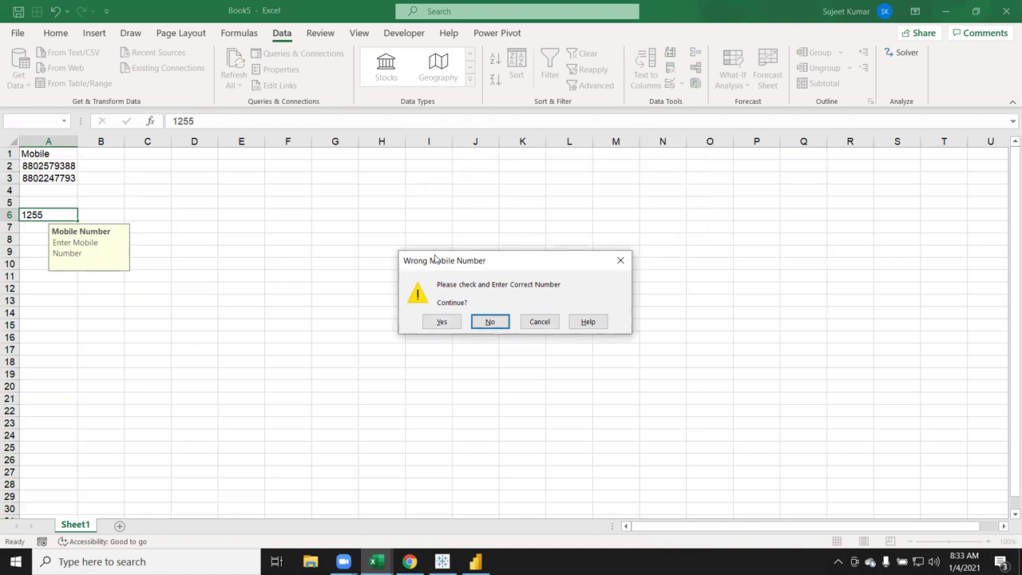
{"action": "left_click_drag", "start_coordinate": [438, 260], "coordinate": [360, 194]}
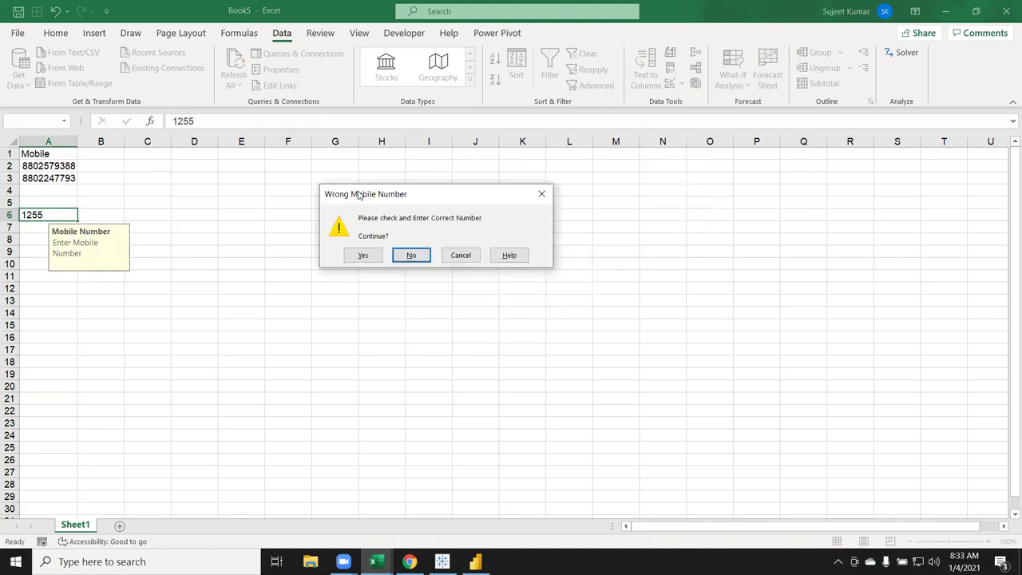
{"action": "left_click", "coordinate": [363, 255]}
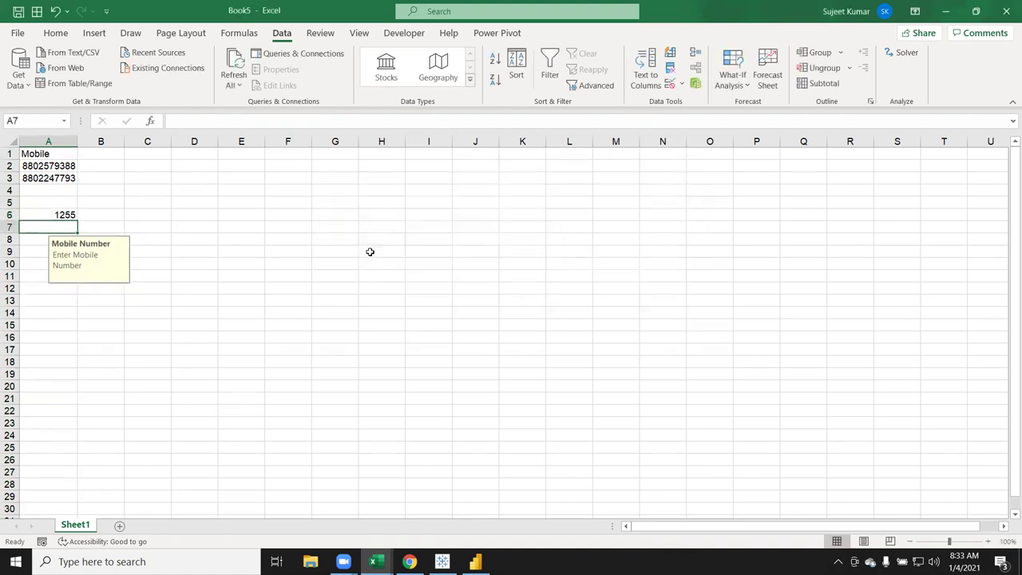
{"action": "left_click", "coordinate": [48, 141]}
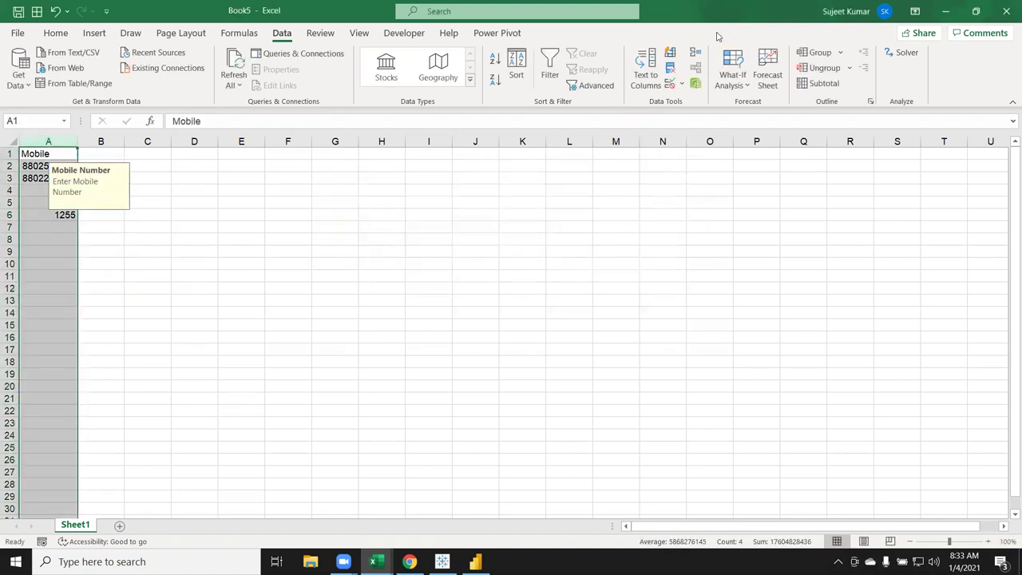
Cycle column A's alert style through Stop, Warning and Information, then close the dialog
{"action": "left_click", "coordinate": [671, 83]}
{"action": "left_click", "coordinate": [511, 232]}
{"action": "left_click", "coordinate": [496, 243]}
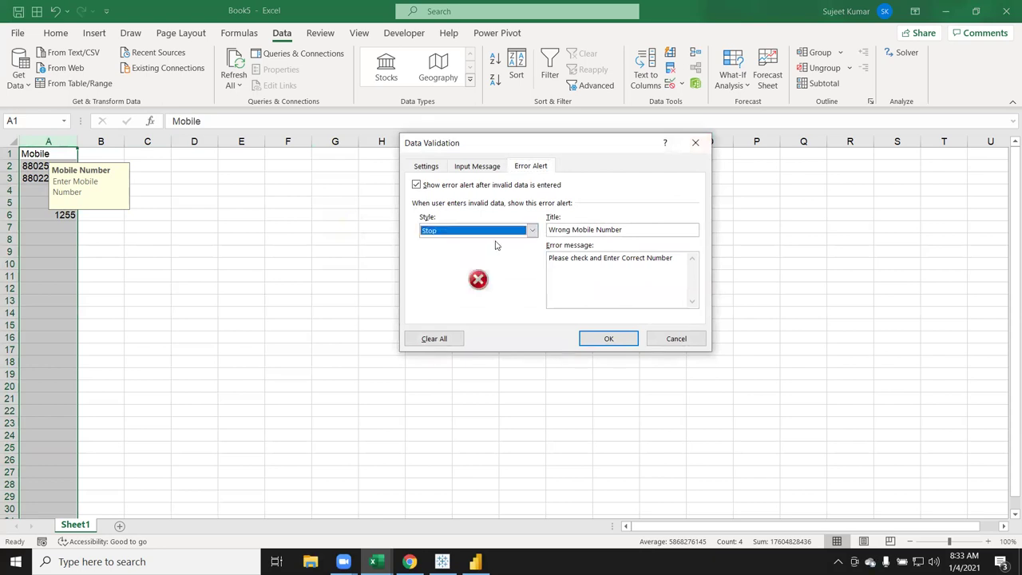
{"action": "left_click", "coordinate": [495, 232]}
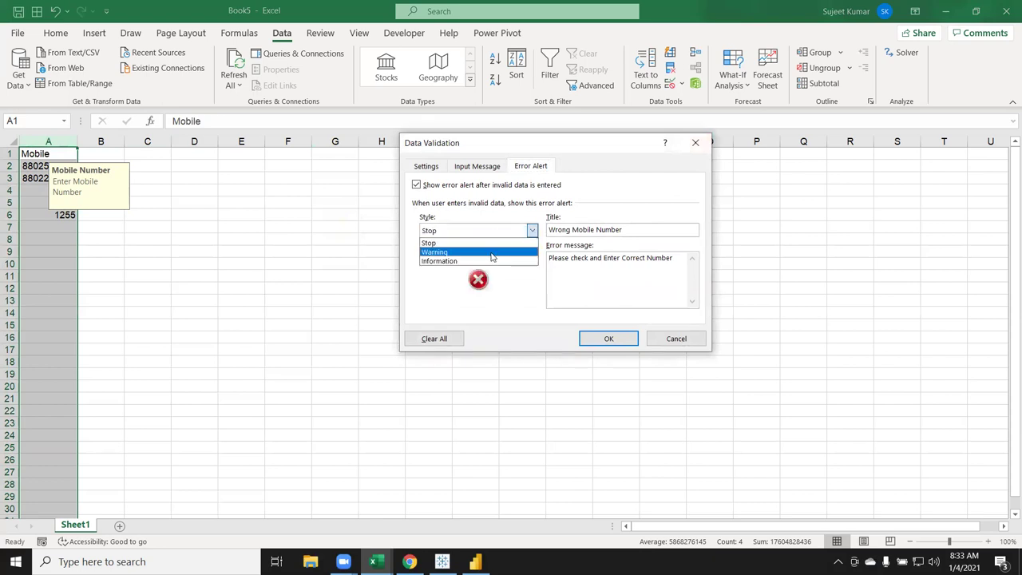
{"action": "left_click", "coordinate": [492, 253]}
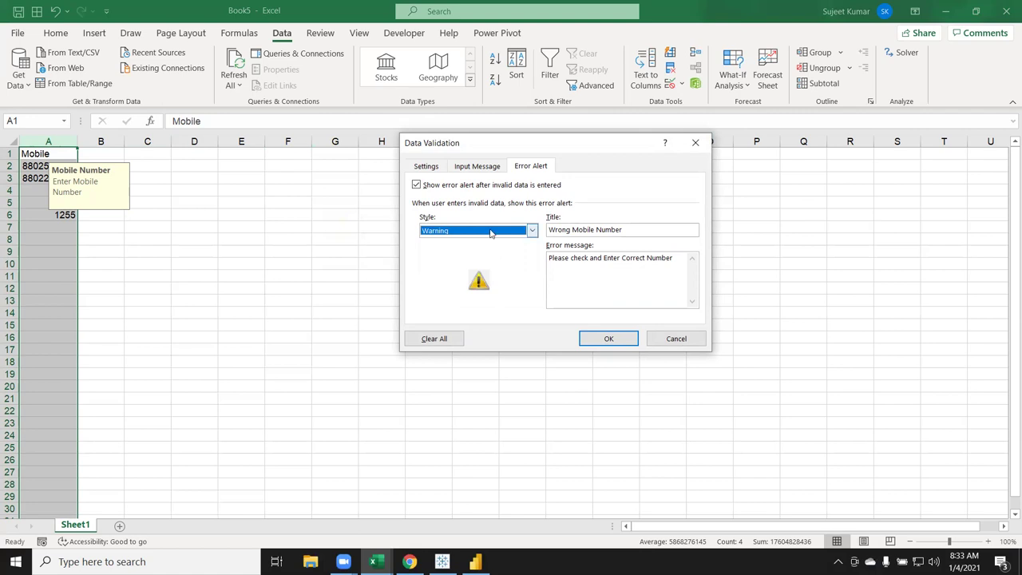
{"action": "left_click", "coordinate": [491, 232]}
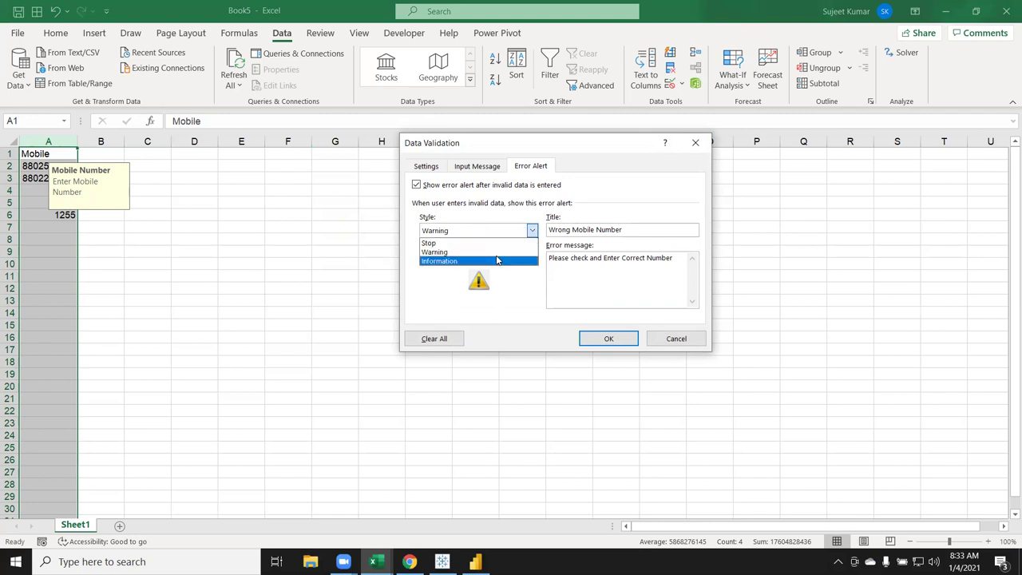
{"action": "left_click", "coordinate": [496, 262]}
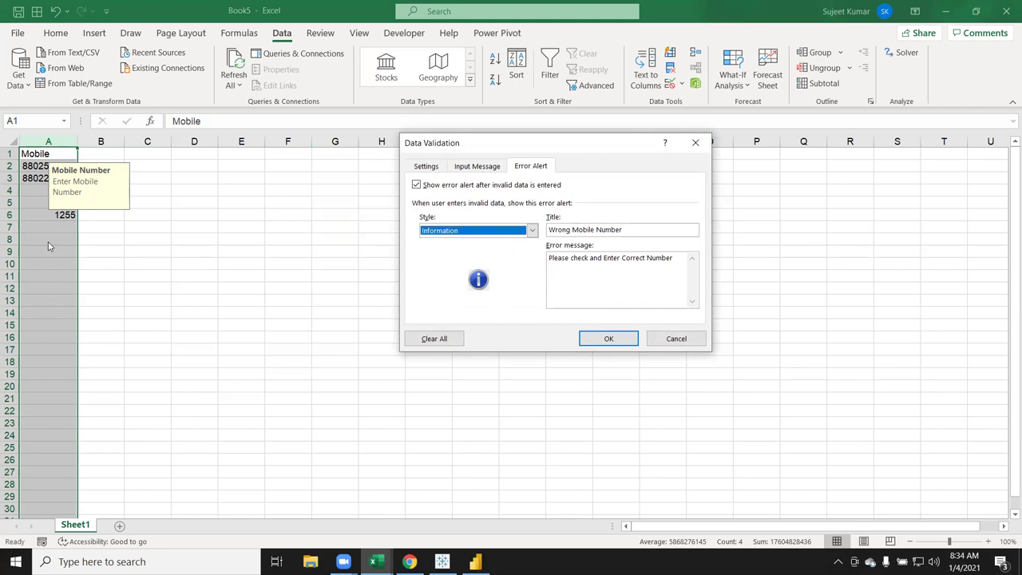
{"action": "left_click", "coordinate": [430, 232]}
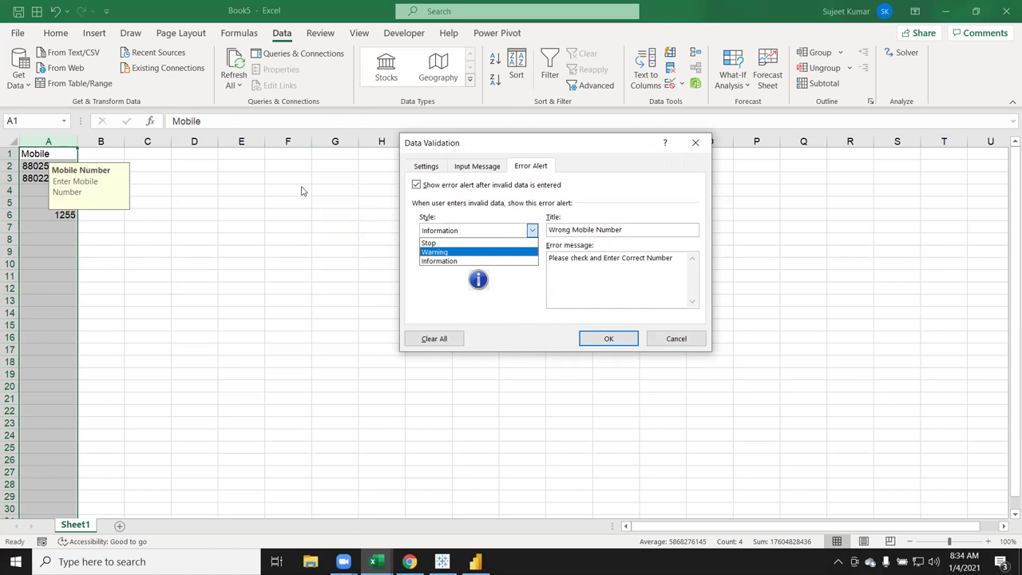
{"action": "key", "text": "Escape"}
{"action": "key", "text": "Escape"}
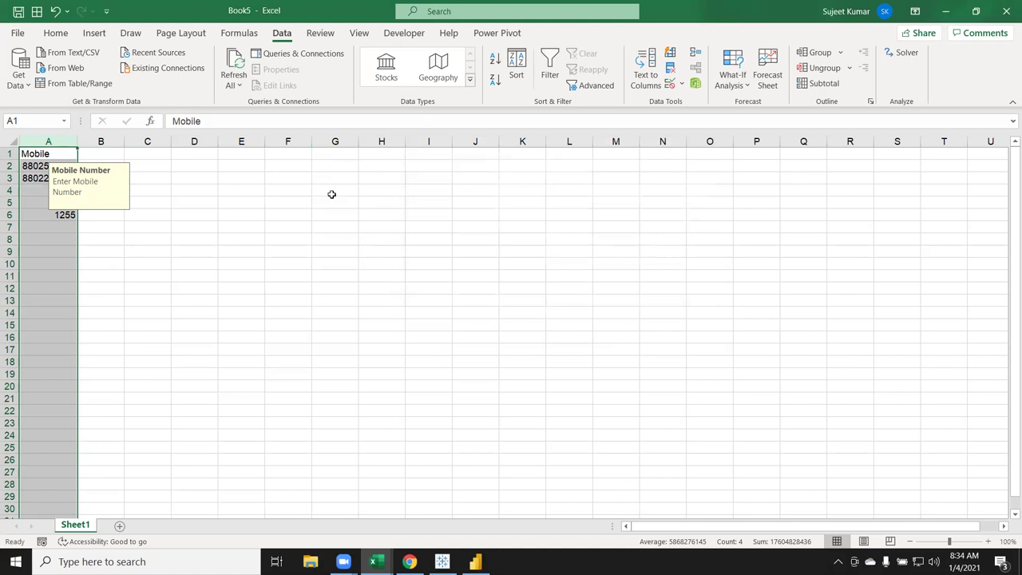
{"action": "left_click", "coordinate": [332, 197]}
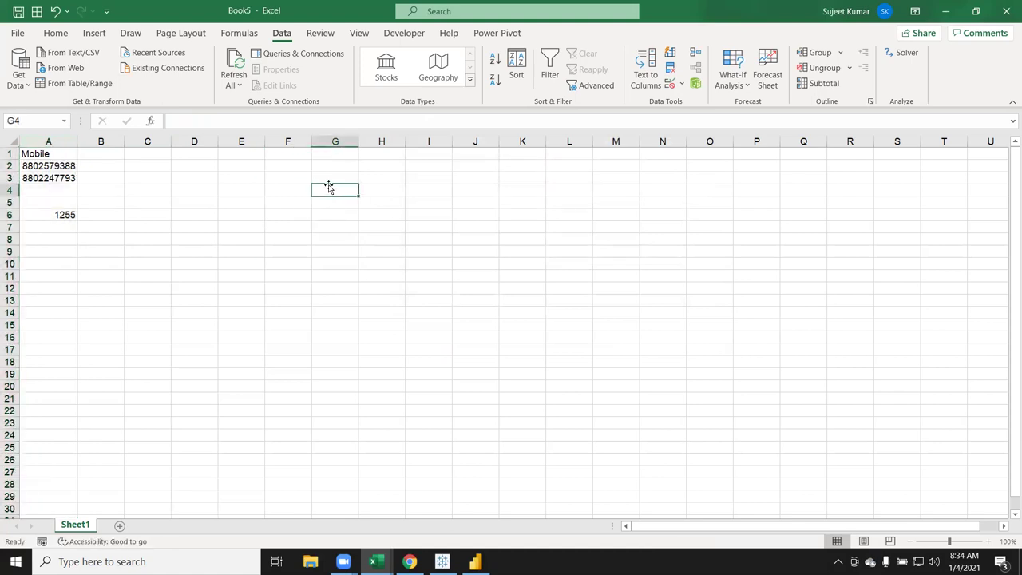
Enter the heading a/c in cell G1, retyping it after cancelling the first try
{"action": "left_click", "coordinate": [322, 156]}
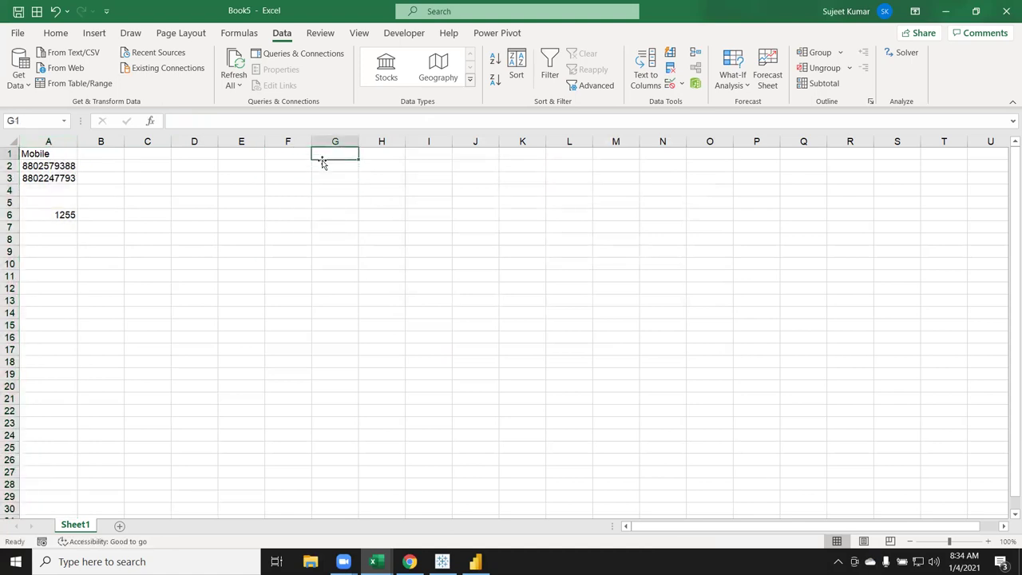
{"action": "type", "text": "a/c"}
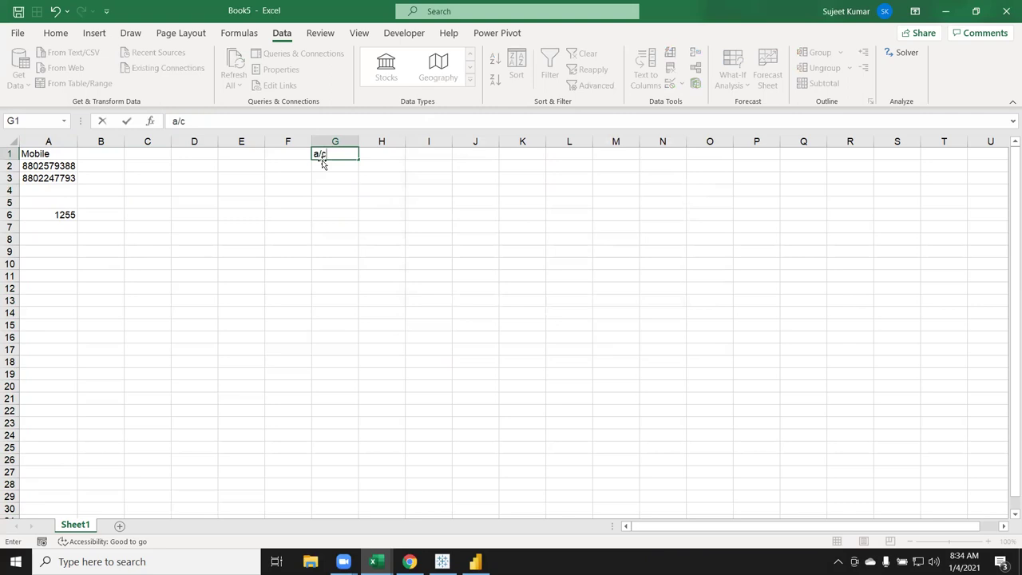
{"action": "key", "text": "Escape"}
{"action": "type", "text": "a/c"}
{"action": "key", "text": "Return"}
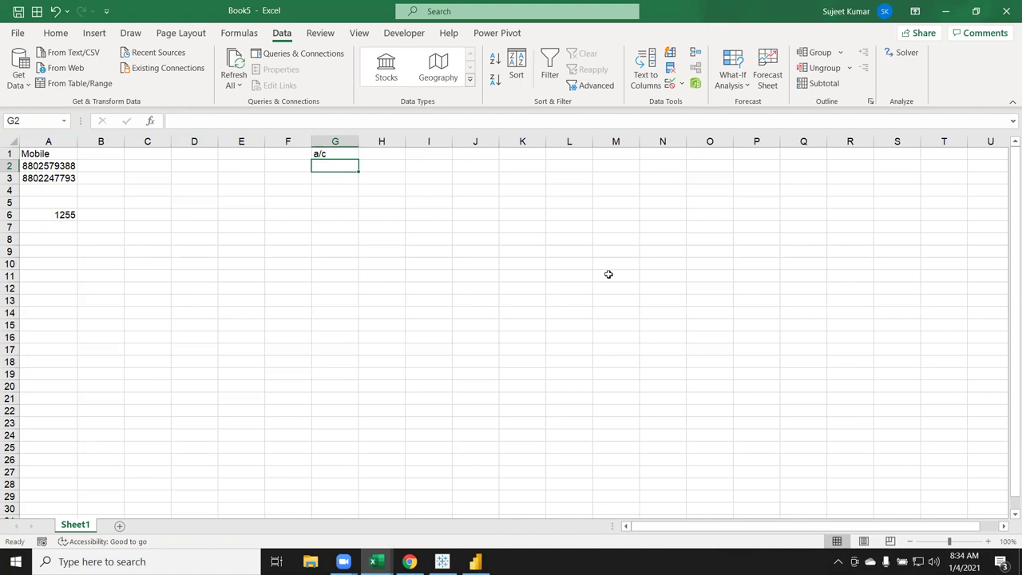
Open Data Validation for column G and set Allow to Custom
{"action": "left_click", "coordinate": [345, 143]}
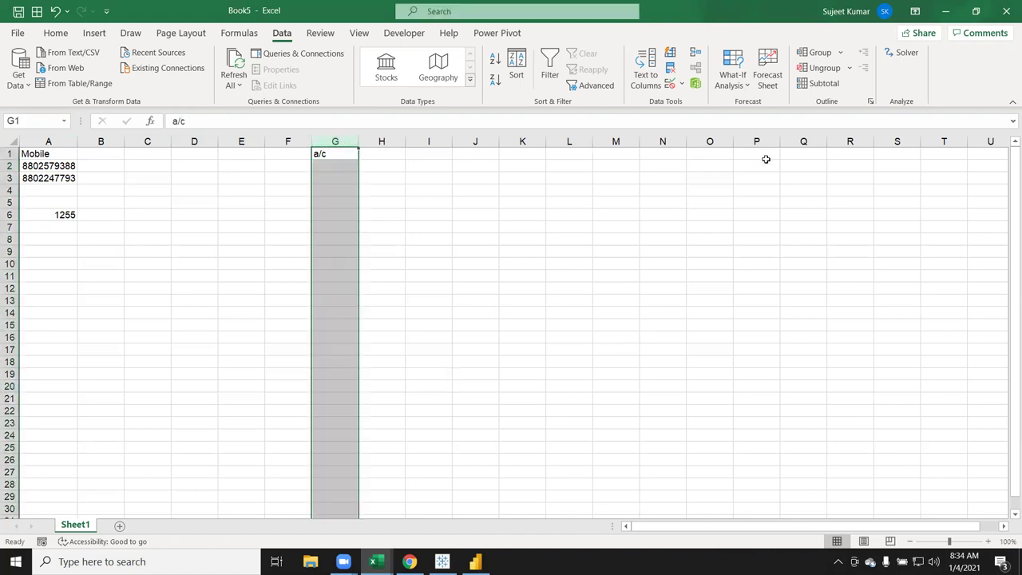
{"action": "left_click", "coordinate": [670, 83]}
{"action": "left_click", "coordinate": [467, 231]}
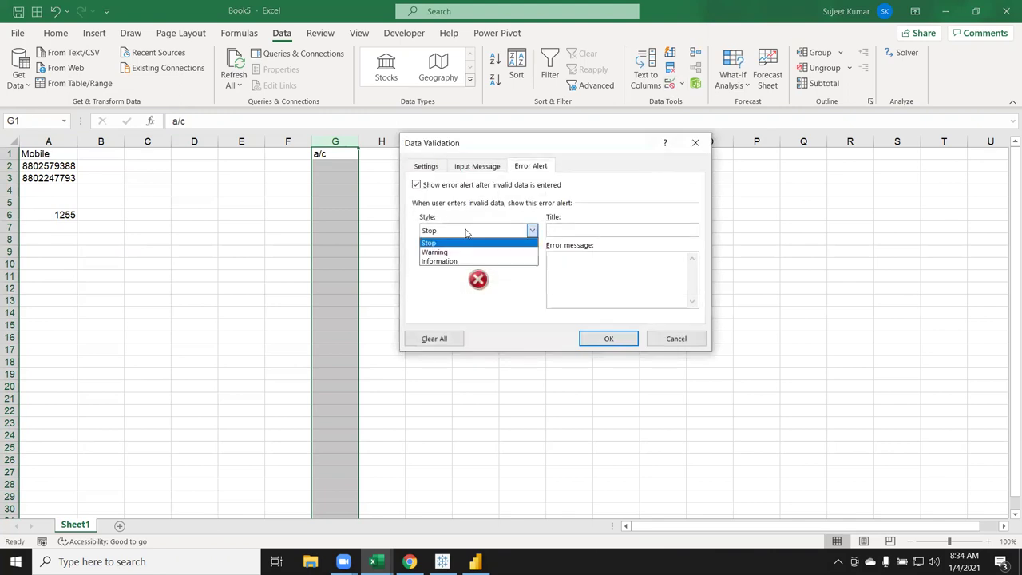
{"action": "left_click", "coordinate": [424, 167]}
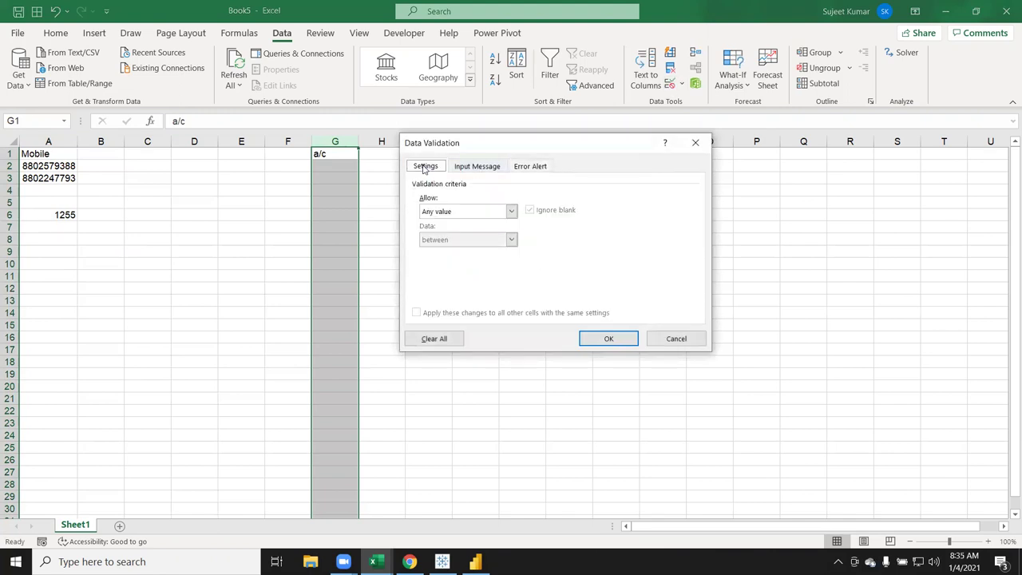
{"action": "left_click", "coordinate": [439, 213]}
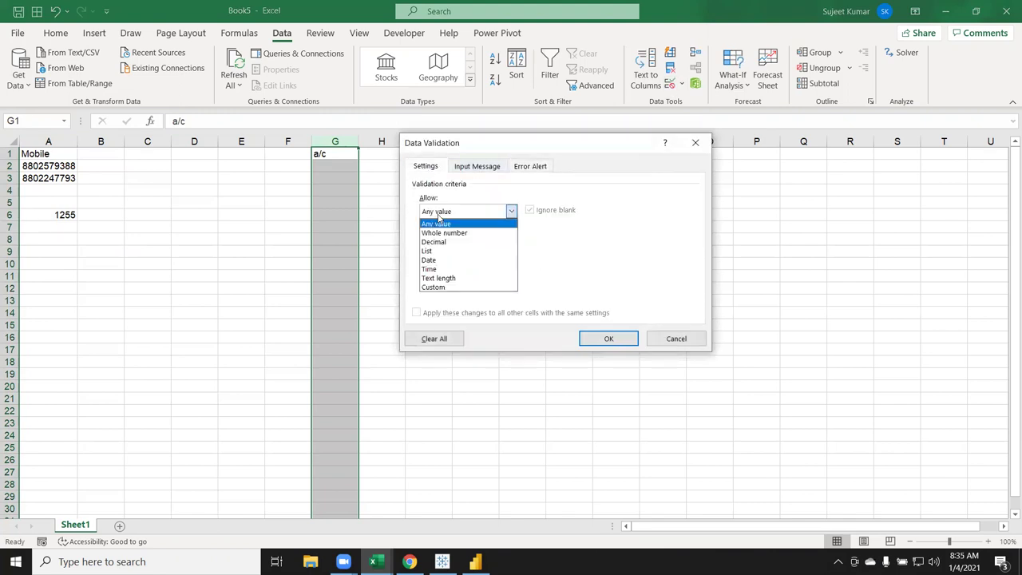
{"action": "left_click", "coordinate": [439, 287]}
Enter the validation formula =countif(G:G,g2)=1
{"action": "left_click_drag", "start_coordinate": [487, 143], "coordinate": [604, 191]}
{"action": "left_click", "coordinate": [597, 314]}
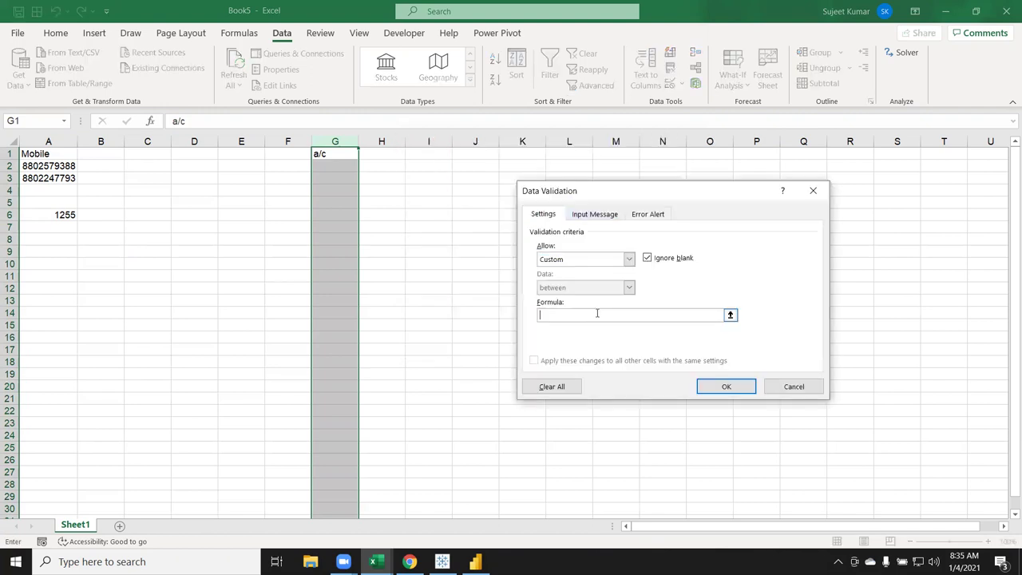
{"action": "type", "text": "=countif("}
{"action": "left_click", "coordinate": [345, 138]}
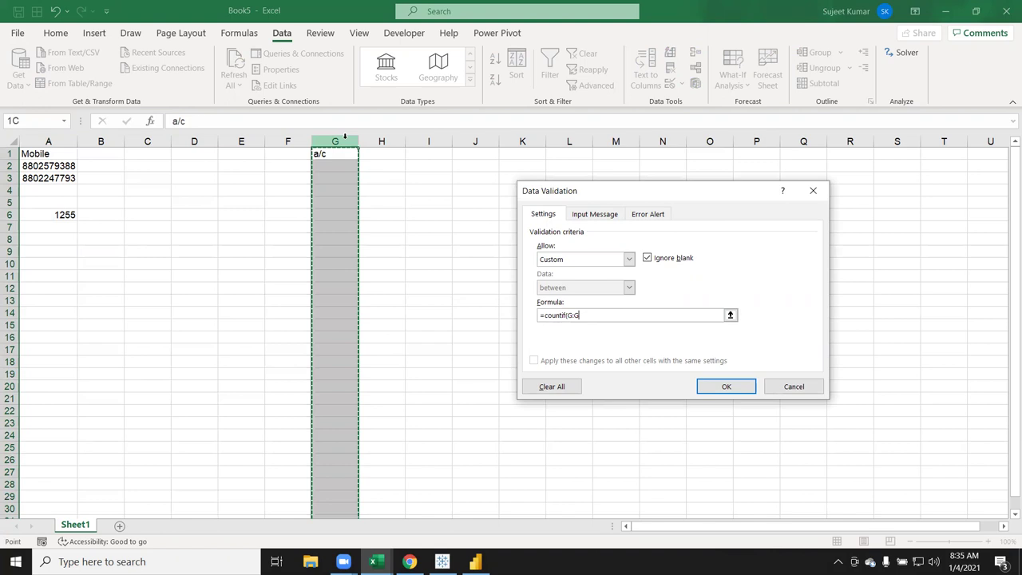
{"action": "type", "text": ","}
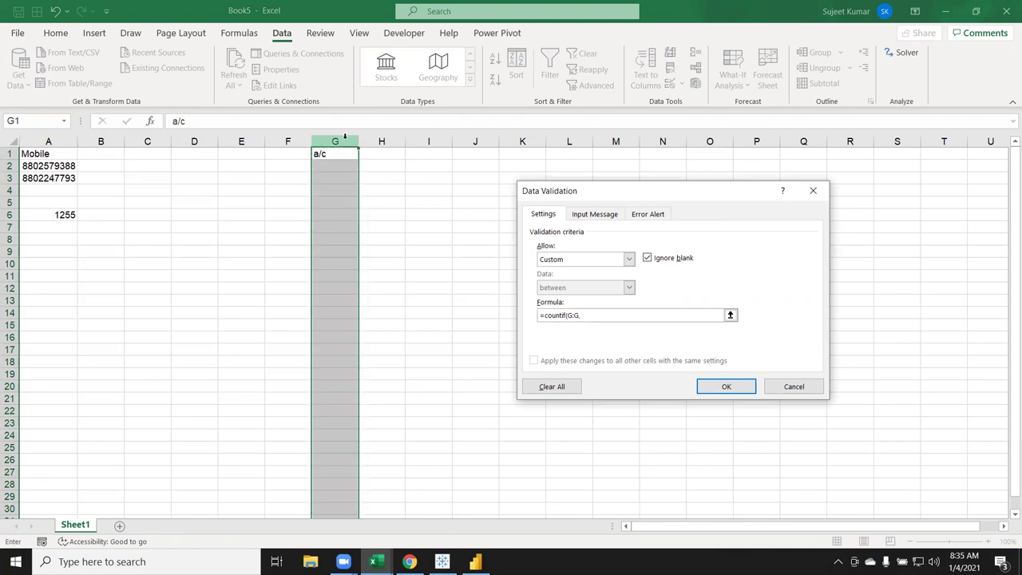
{"action": "type", "text": "g2)"}
{"action": "type", "text": ">"}
{"action": "key", "text": "BackSpace"}
{"action": "type", "text": "=1"}
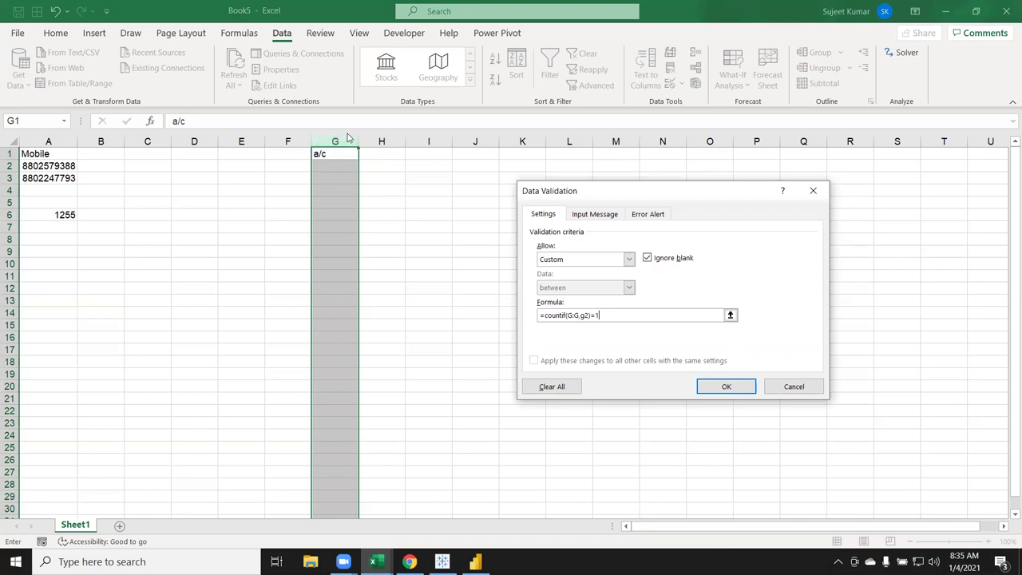
Apply the unique-entry rule, then enter 1 in G2 and again in G3
{"action": "left_click", "coordinate": [727, 389]}
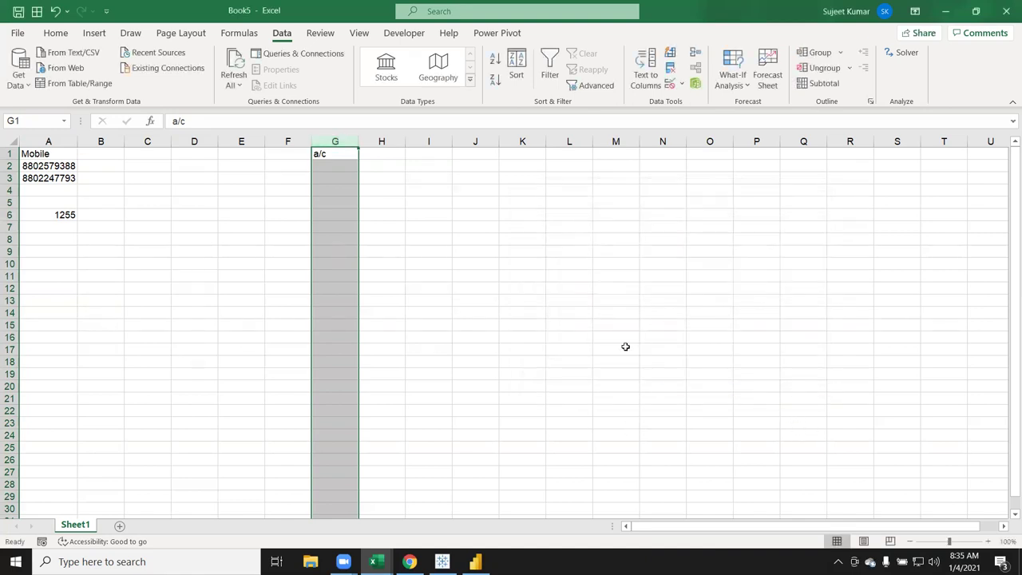
{"action": "left_click", "coordinate": [321, 155]}
{"action": "left_click", "coordinate": [321, 154]}
{"action": "key", "text": "Down"}
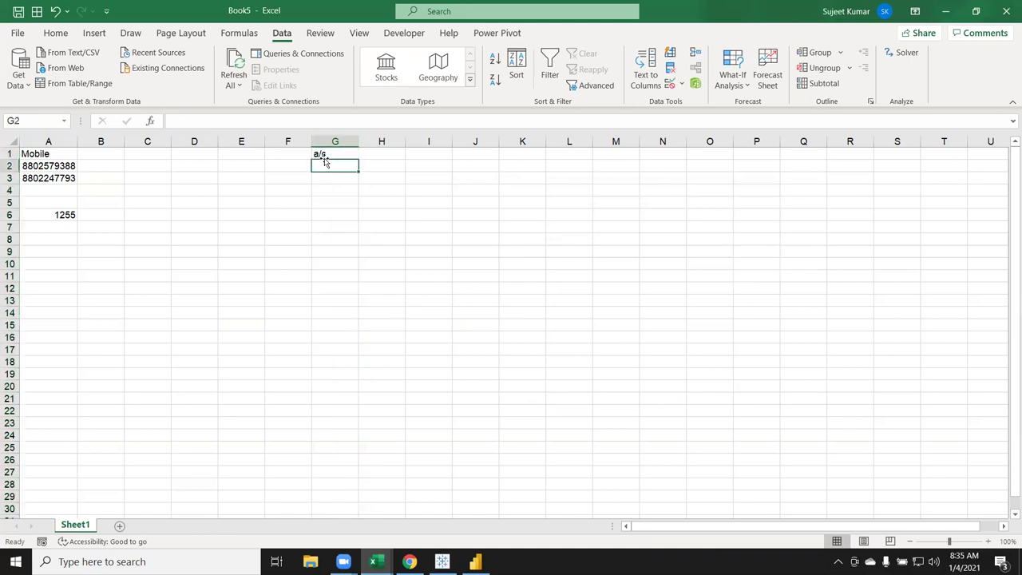
{"action": "type", "text": "1"}
{"action": "key", "text": "Return"}
{"action": "type", "text": "1"}
{"action": "key", "text": "Return"}
{"action": "key", "text": "Up"}
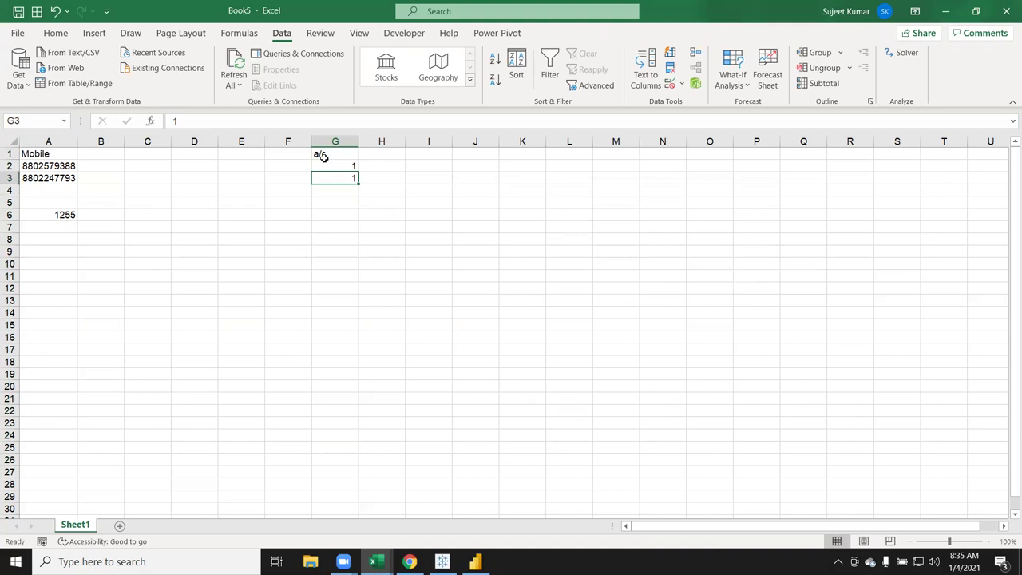
Change G2's validation formula reference from G3 to G2 and confirm
{"action": "left_click", "coordinate": [326, 165]}
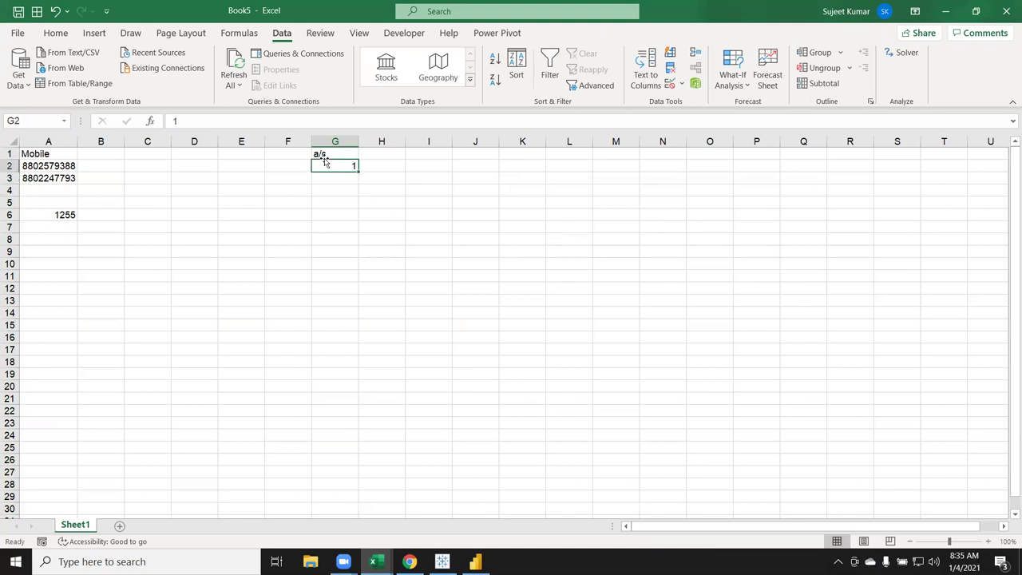
{"action": "left_click", "coordinate": [670, 83]}
{"action": "left_click", "coordinate": [611, 316]}
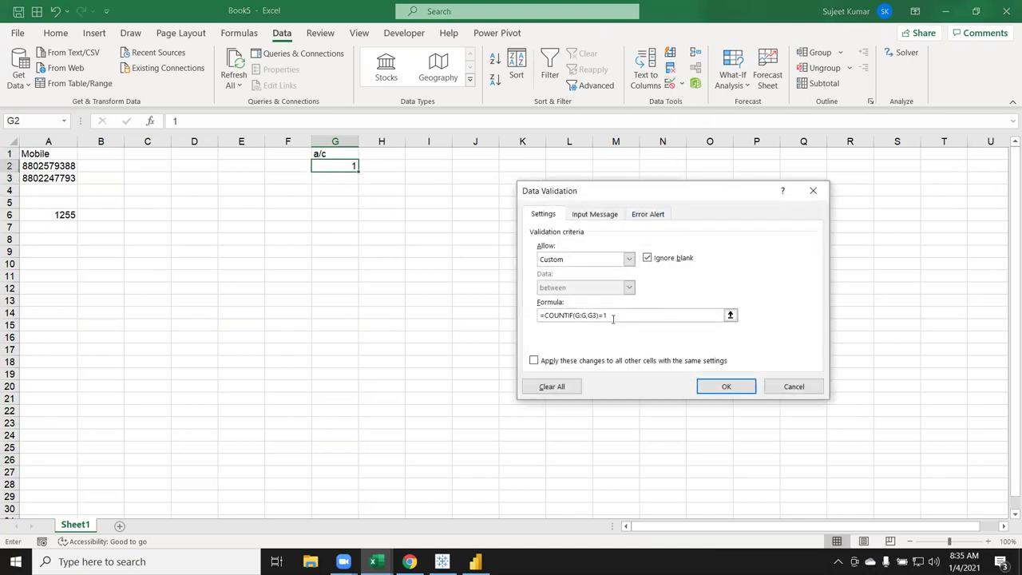
{"action": "left_click_drag", "start_coordinate": [612, 316], "coordinate": [501, 317]}
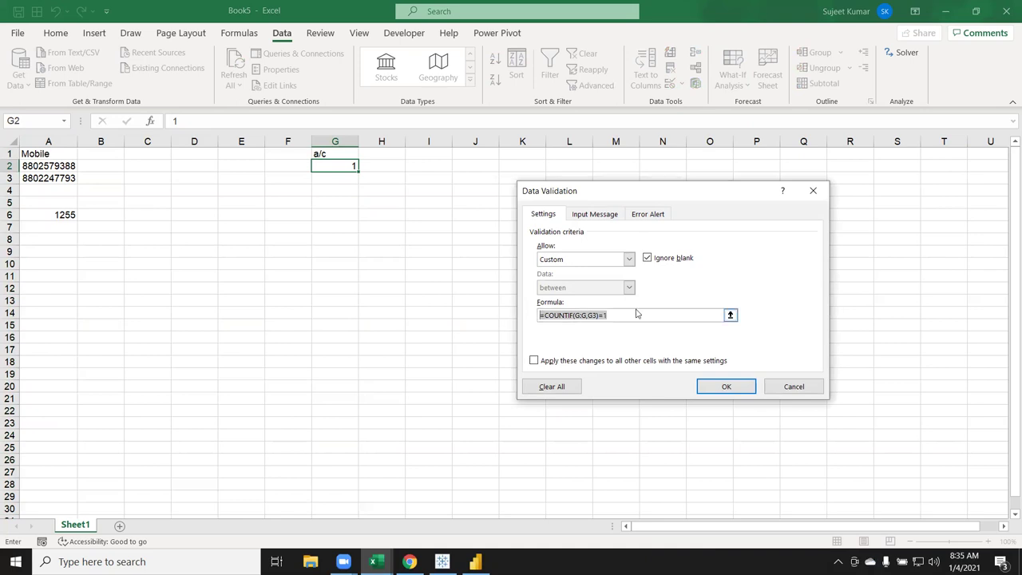
{"action": "left_click", "coordinate": [600, 317]}
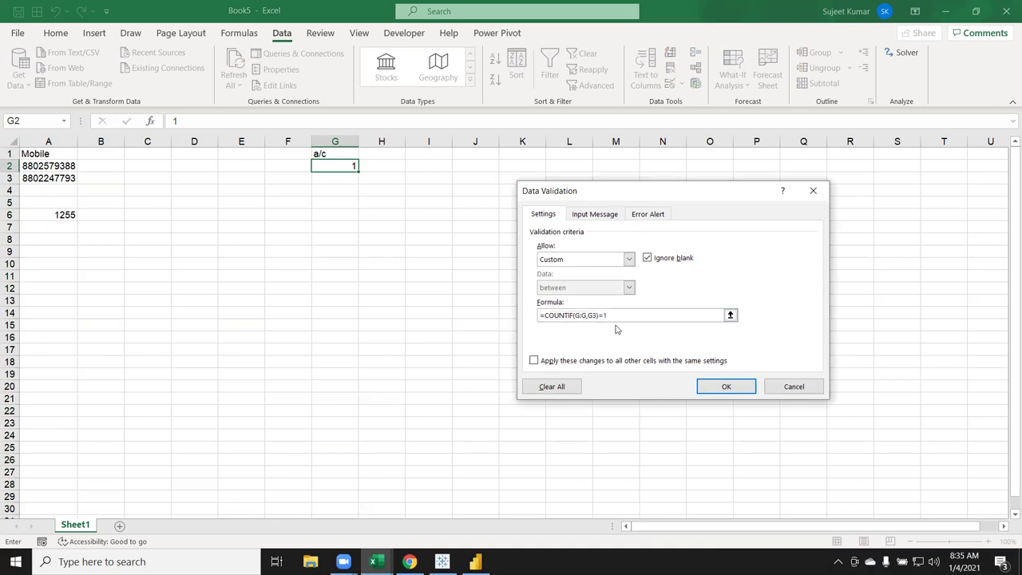
{"action": "key", "text": "BackSpace"}
{"action": "type", "text": "2"}
{"action": "left_click_drag", "start_coordinate": [607, 315], "coordinate": [358, 308]}
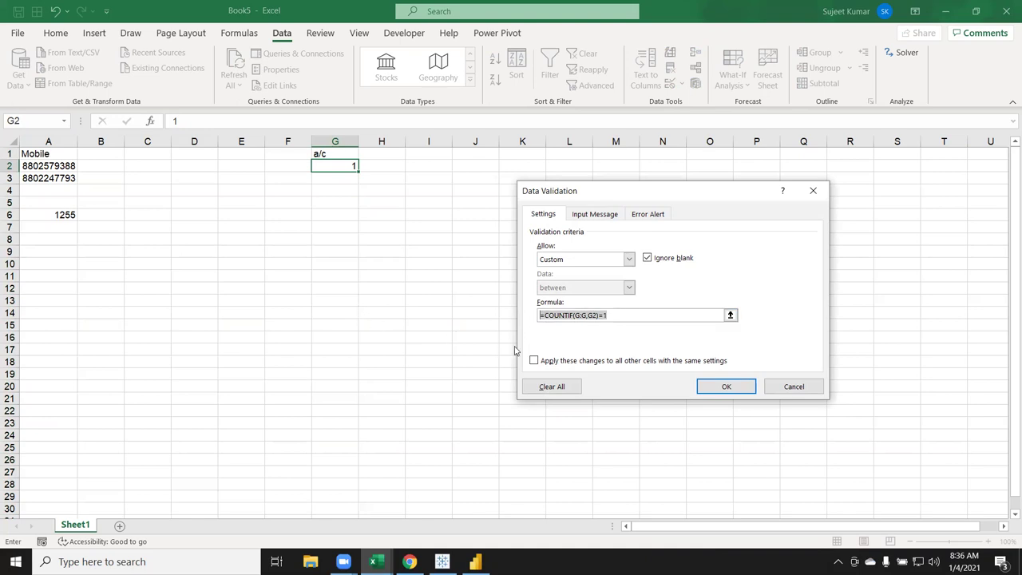
{"action": "left_click", "coordinate": [725, 384]}
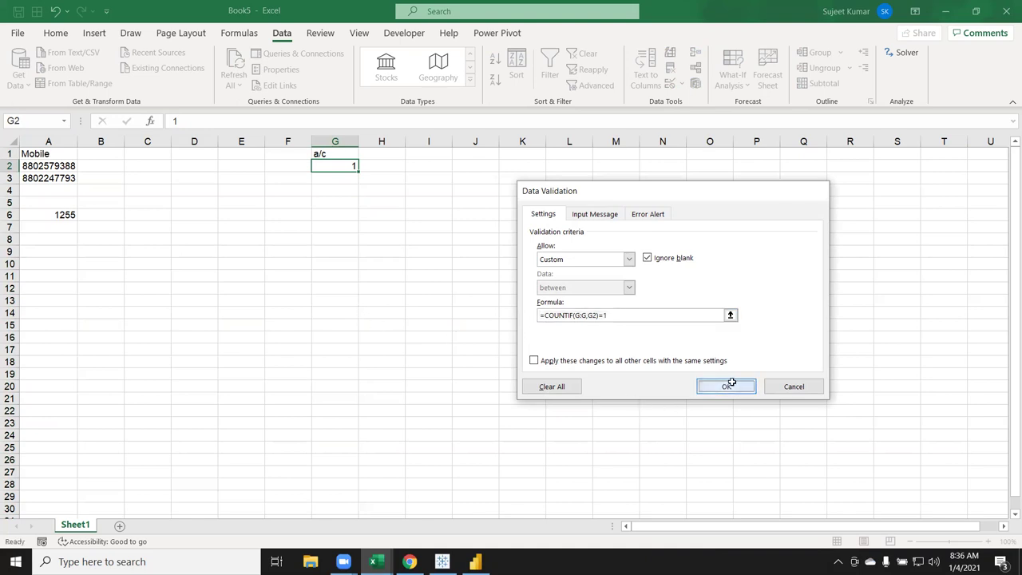
Check column G's validation settings, dismissing the mixed-validation prompt
{"action": "left_click", "coordinate": [325, 141]}
{"action": "left_click", "coordinate": [668, 85]}
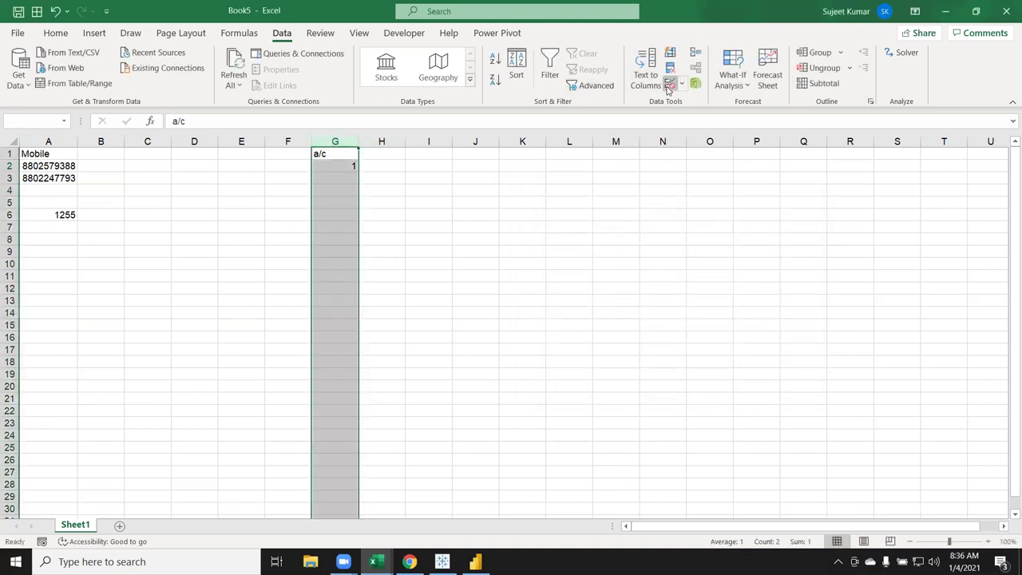
{"action": "key", "text": "Escape"}
{"action": "left_click", "coordinate": [281, 201]}
{"action": "left_click", "coordinate": [336, 176]}
Copy G2 and paste only its validation rule onto G3:G23 with Paste Special
{"action": "left_click", "coordinate": [336, 164]}
{"action": "key", "text": "ctrl+c"}
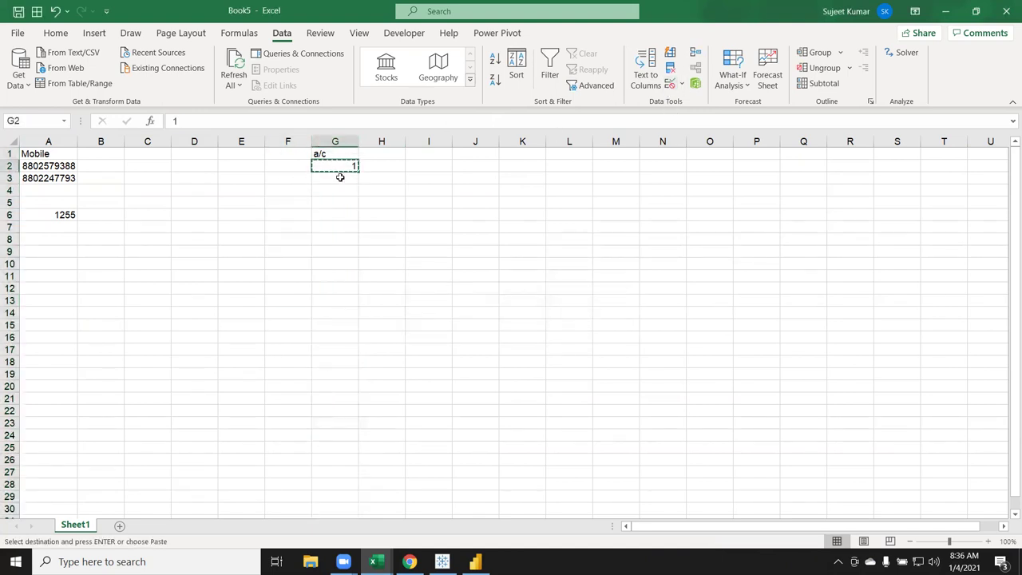
{"action": "left_click_drag", "start_coordinate": [336, 176], "coordinate": [336, 366]}
{"action": "right_click", "coordinate": [337, 365]}
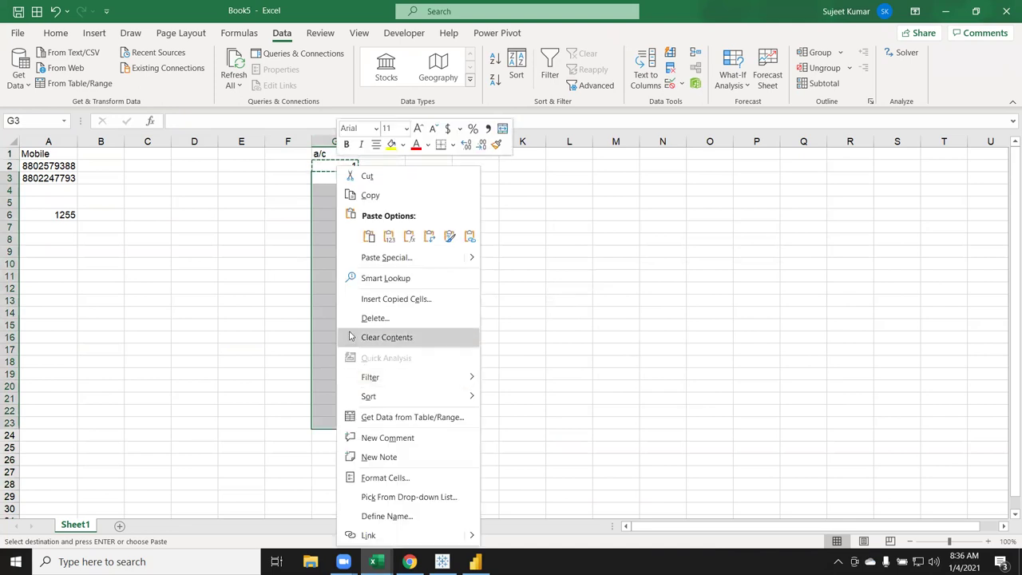
{"action": "left_click", "coordinate": [383, 259]}
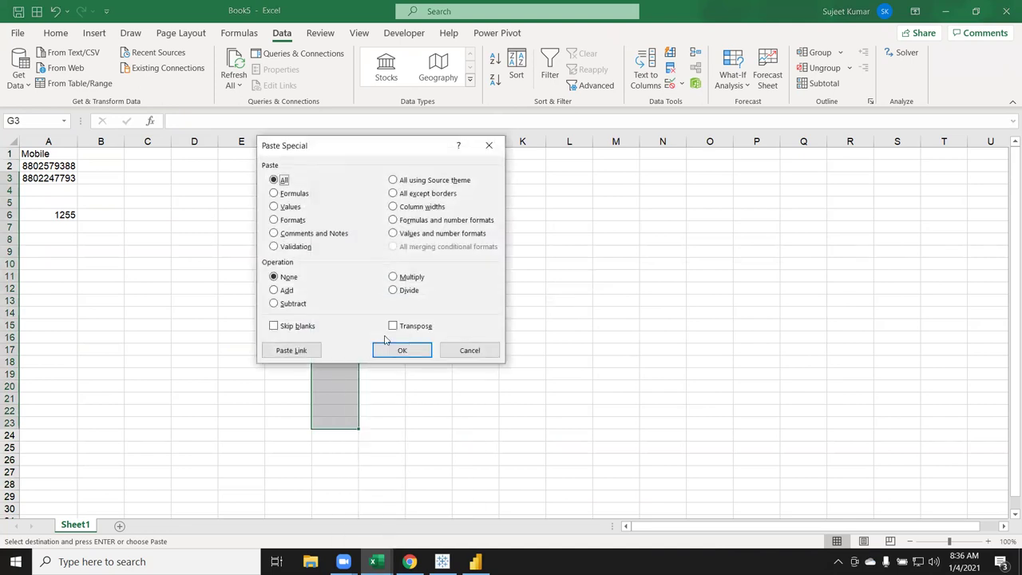
{"action": "left_click", "coordinate": [276, 246]}
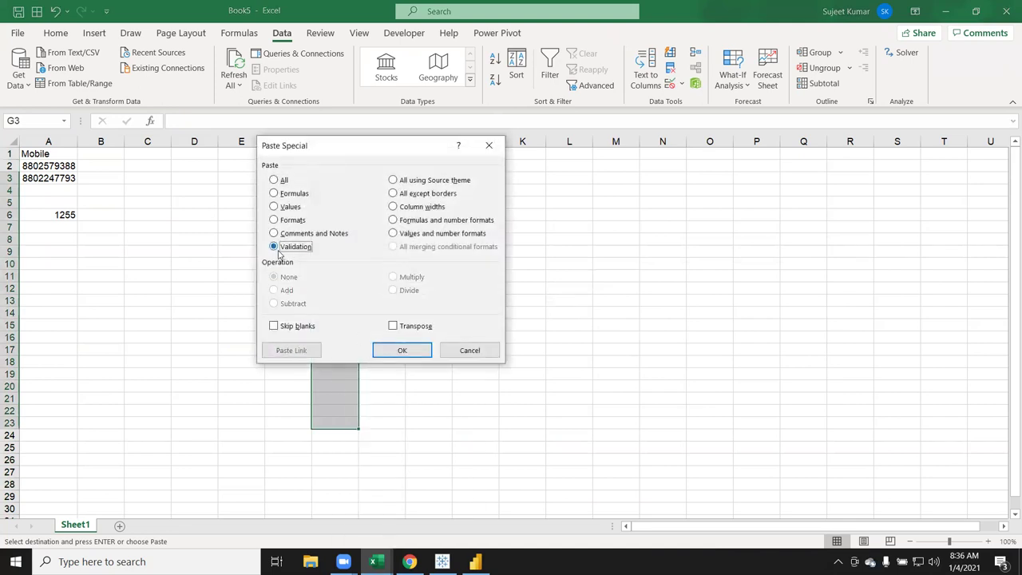
{"action": "left_click_drag", "start_coordinate": [369, 150], "coordinate": [549, 127]}
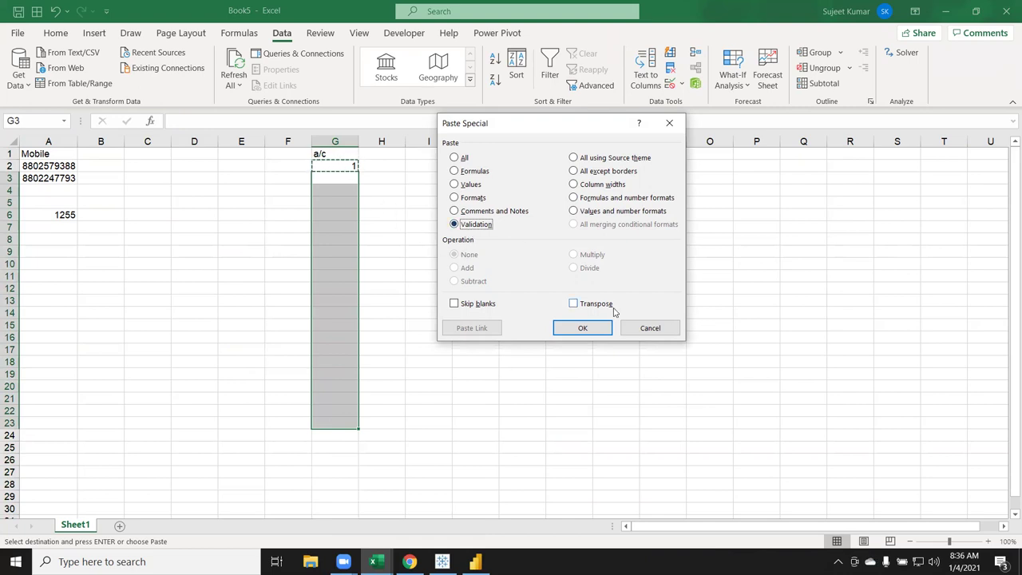
{"action": "left_click", "coordinate": [589, 326]}
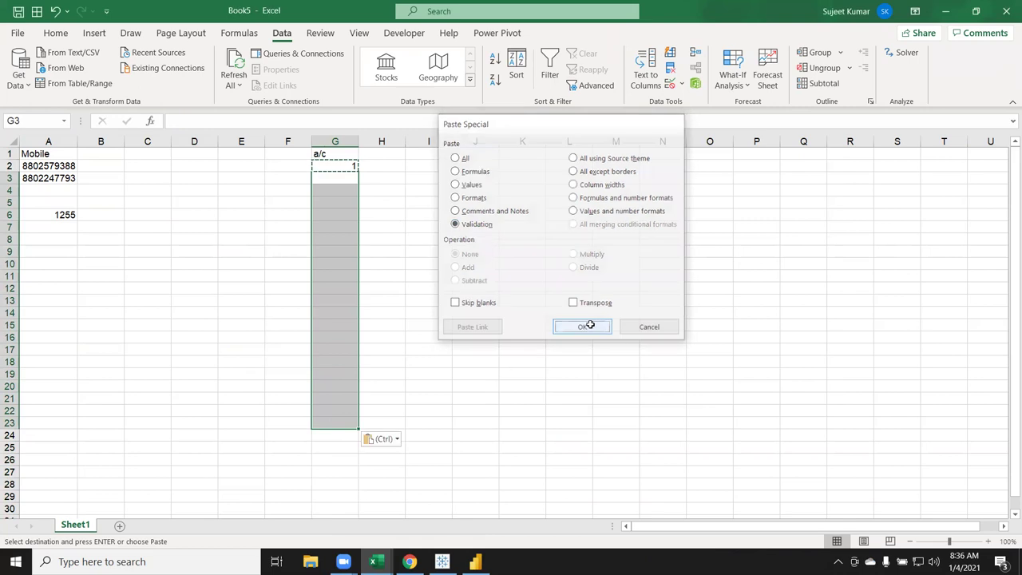
{"action": "left_click", "coordinate": [345, 178]}
Try a duplicate 1 in G3, which is rejected, then enter 2 in G5
{"action": "type", "text": "1"}
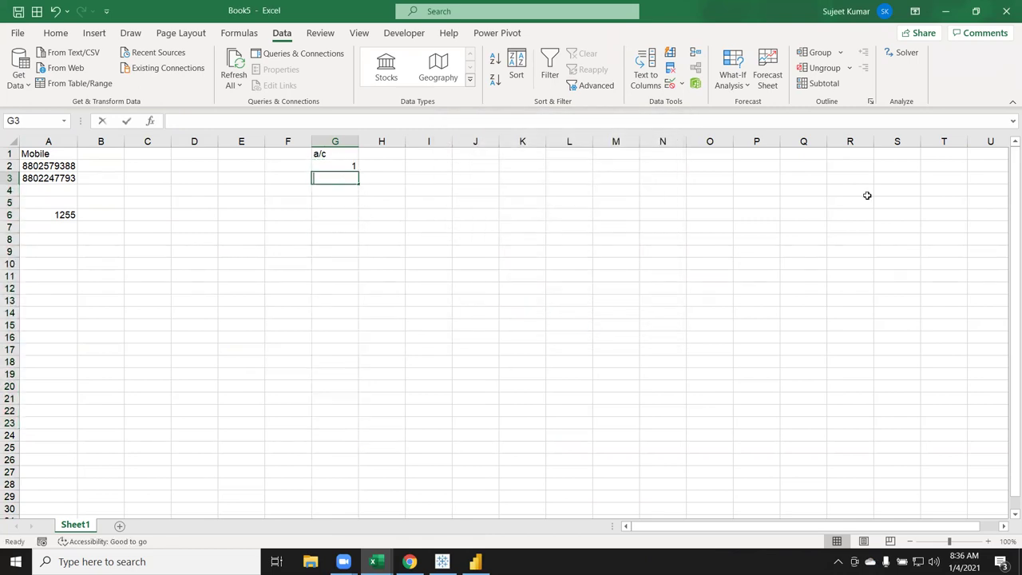
{"action": "key", "text": "Return"}
{"action": "key", "text": "Escape"}
{"action": "key", "text": "Down"}
{"action": "key", "text": "Down"}
{"action": "type", "text": "2"}
{"action": "key", "text": "Return"}
Try entering 2 again in G11 and G12; both are rejected as duplicates
{"action": "key", "text": "Down"}
{"action": "key", "text": "Down"}
{"action": "key", "text": "Down"}
{"action": "key", "text": "Down"}
{"action": "key", "text": "Down"}
{"action": "type", "text": "2"}
{"action": "key", "text": "Return"}
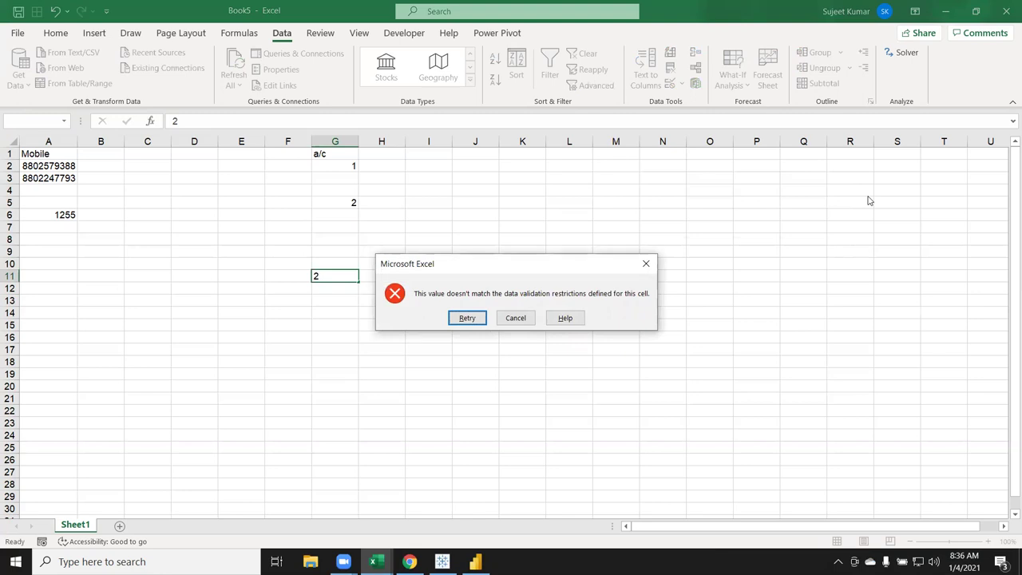
{"action": "key", "text": "Return"}
{"action": "key", "text": "BackSpace"}
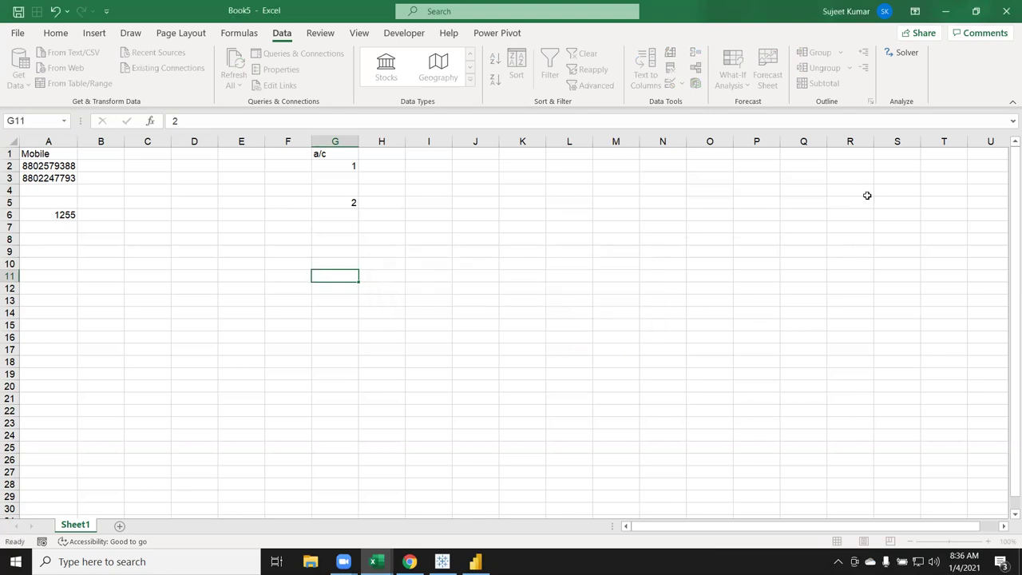
{"action": "key", "text": "Return"}
{"action": "type", "text": "2"}
{"action": "key", "text": "Return"}
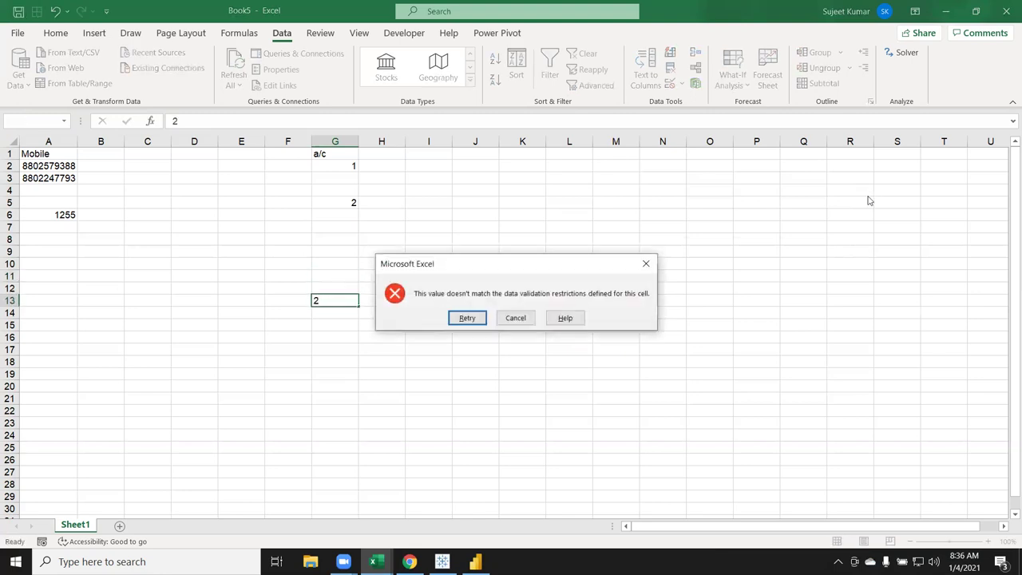
{"action": "key", "text": "Return"}
{"action": "key", "text": "BackSpace"}
{"action": "key", "text": "Return"}
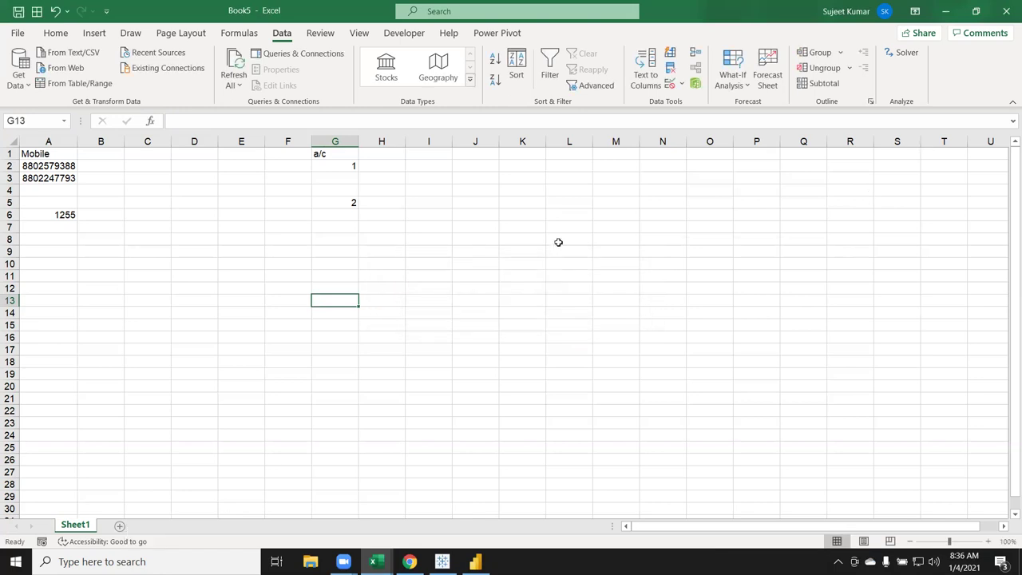
Move along row 3 from L3 toward column AB
{"action": "left_click", "coordinate": [591, 179]}
{"action": "left_click", "coordinate": [594, 179]}
{"action": "key", "text": "Right"}
{"action": "key", "text": "Right"}
{"action": "key", "text": "Right"}
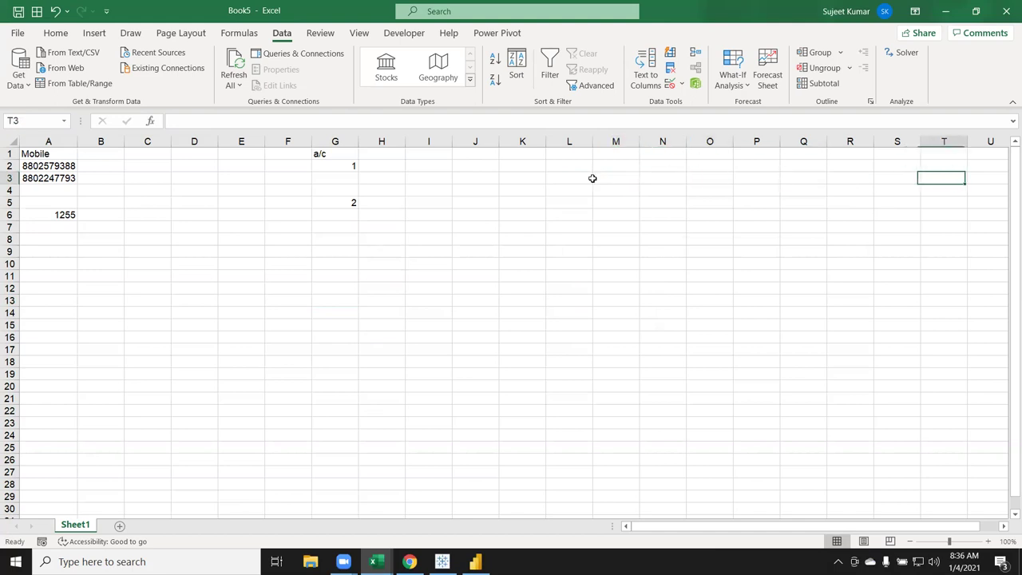
{"action": "key", "text": "Right"}
{"action": "key", "text": "Right"}
{"action": "key", "text": "Right"}
{"action": "key", "text": "Right"}
{"action": "key", "text": "Right"}
{"action": "key", "text": "Right"}
{"action": "key", "text": "Right"}
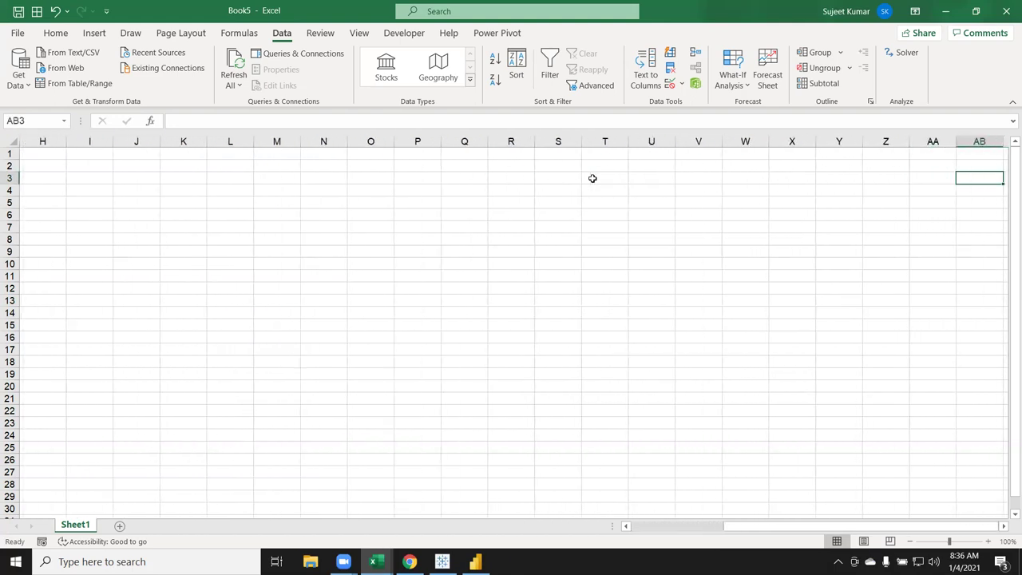
{"action": "key", "text": "Left"}
{"action": "key", "text": "Left"}
{"action": "key", "text": "Left"}
{"action": "key", "text": "Left"}
{"action": "key", "text": "Left"}
{"action": "key", "text": "Left"}
{"action": "key", "text": "Left"}
{"action": "key", "text": "Right"}
{"action": "key", "text": "Right"}
{"action": "key", "text": "Right"}
{"action": "key", "text": "Right"}
{"action": "key", "text": "Right"}
{"action": "key", "text": "Up"}
{"action": "key", "text": "Up"}
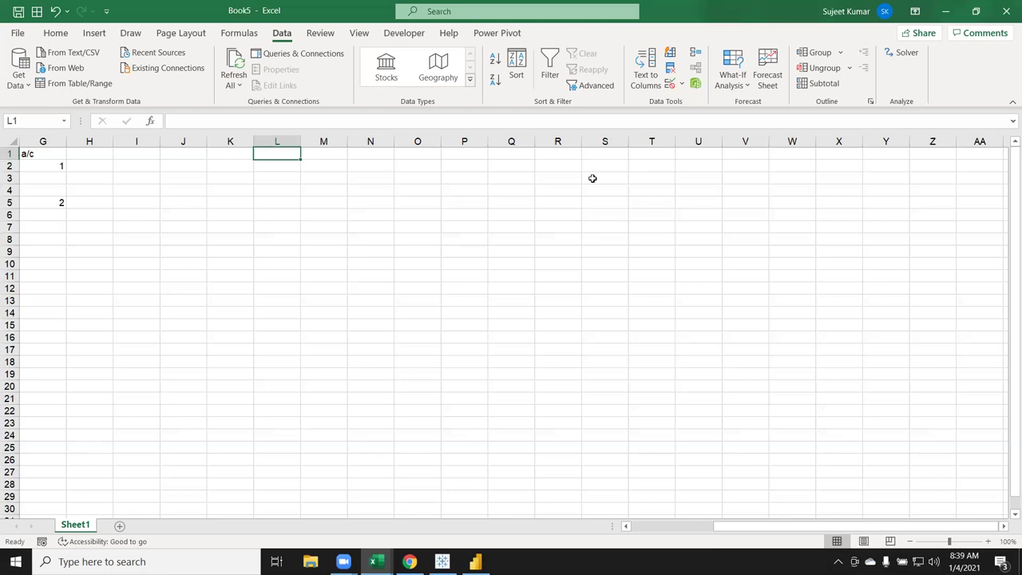
{"action": "type", "text": "E"}
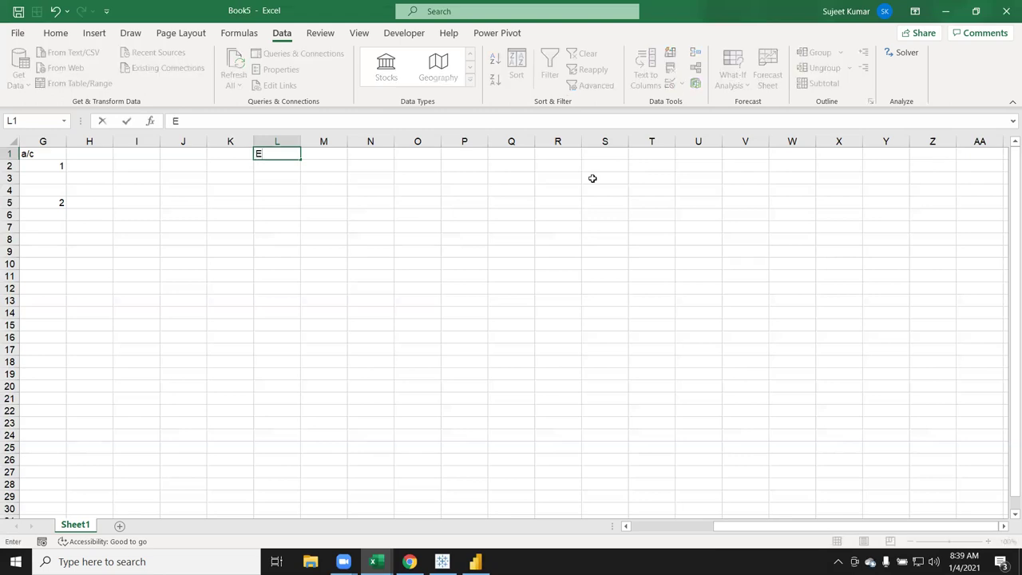
{"action": "type", "text": "mp "}
{"action": "type", "text": "ID"}
{"action": "key", "text": "Tab"}
{"action": "type", "text": "Amt"}
{"action": "key", "text": "Return"}
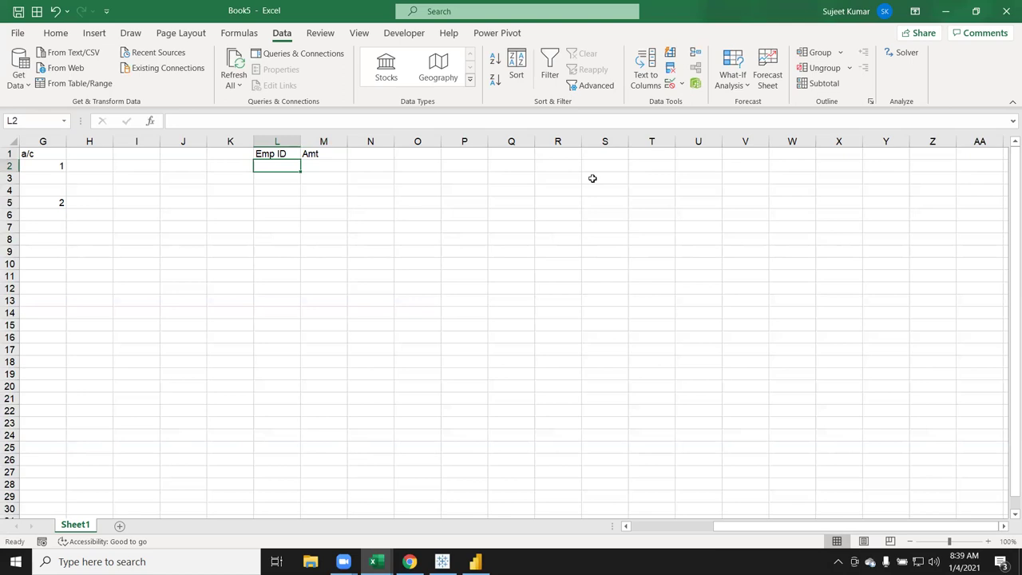
{"action": "key", "text": "shift+Right"}
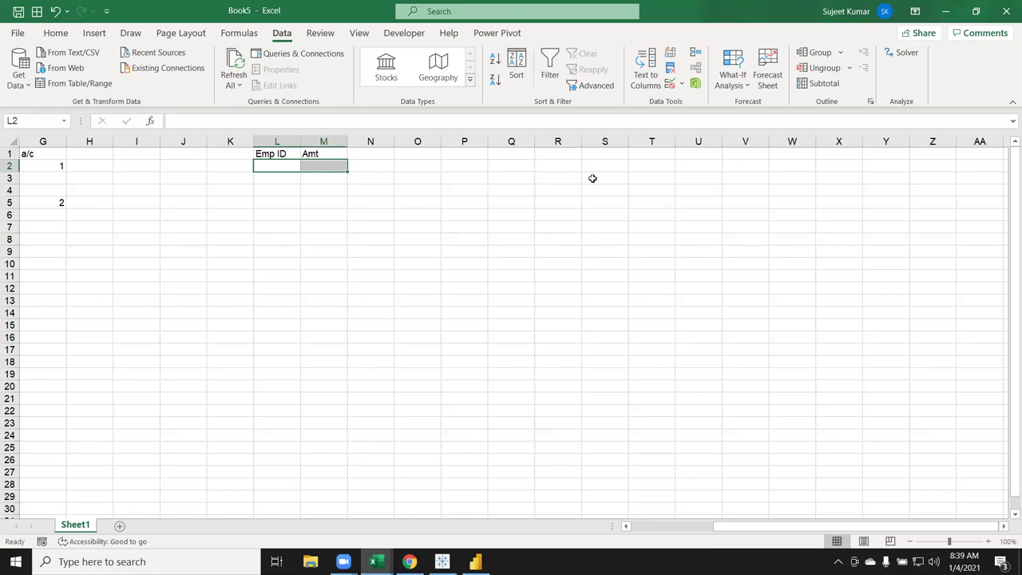
{"action": "key", "text": "Down"}
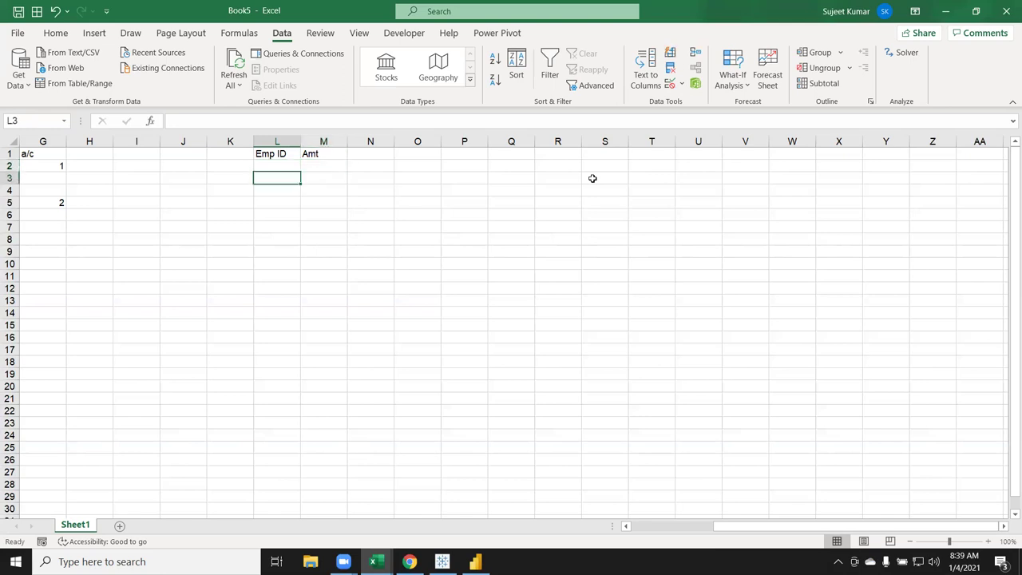
{"action": "key", "text": "Right"}
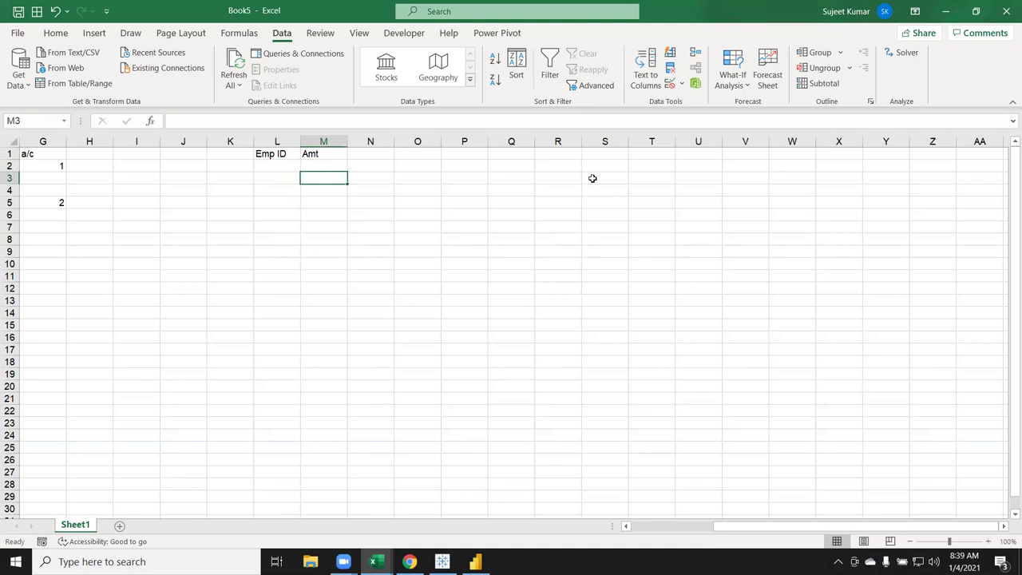
{"action": "key", "text": "Left"}
{"action": "key", "text": "Up"}
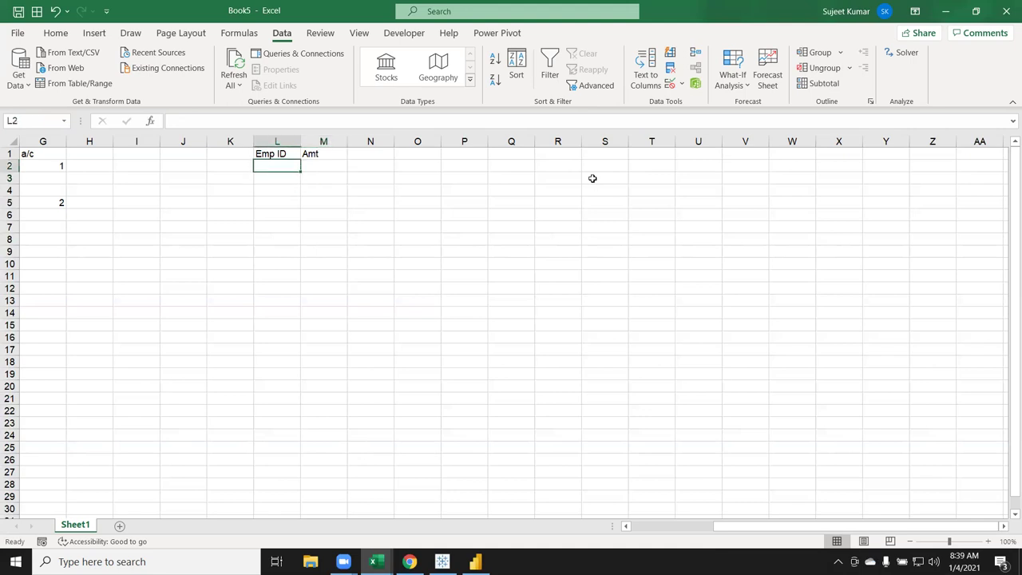
Set L2's data validation to allow a Custom formula rule
{"action": "left_click", "coordinate": [670, 83]}
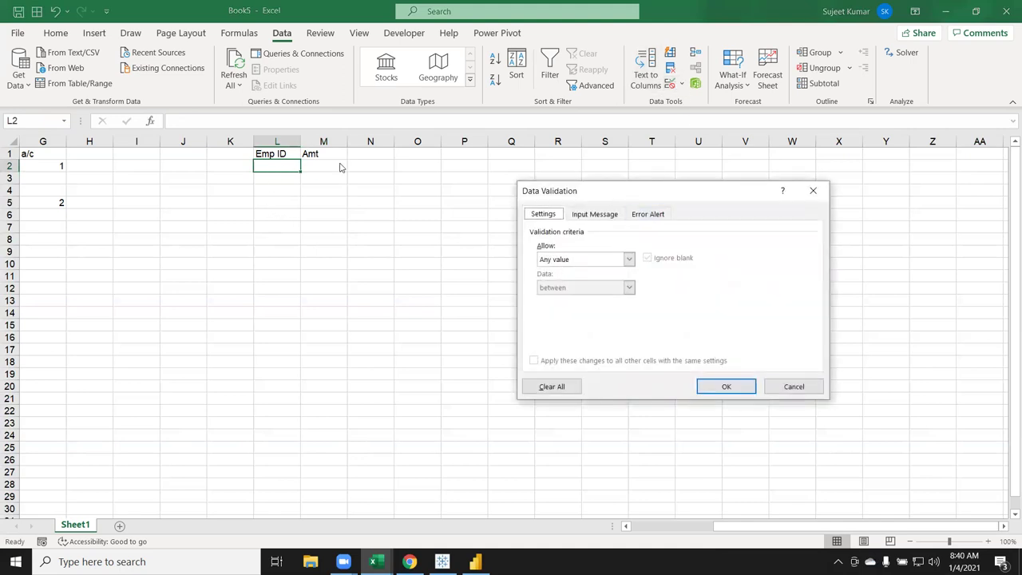
{"action": "left_click", "coordinate": [569, 262]}
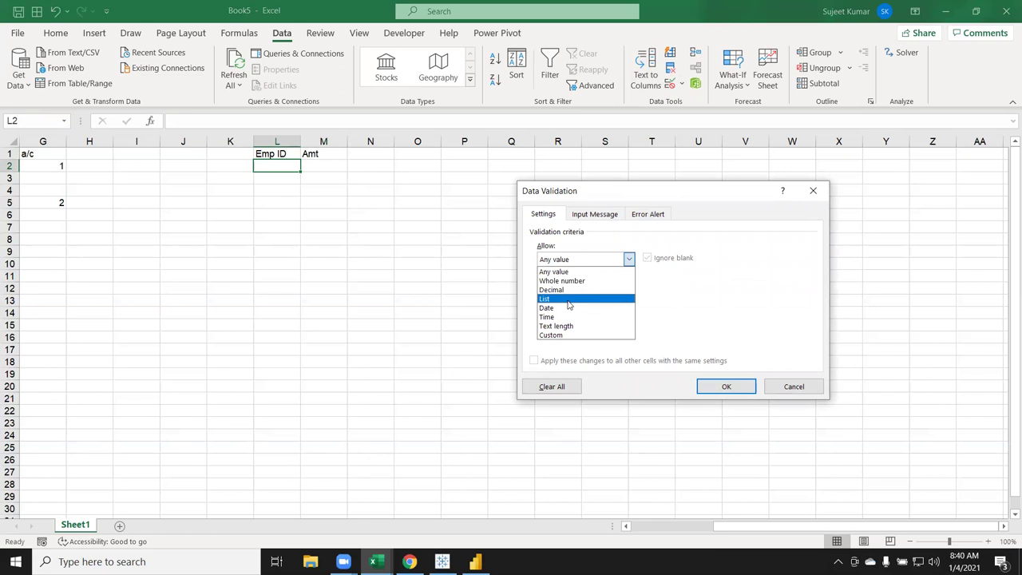
{"action": "left_click", "coordinate": [565, 336]}
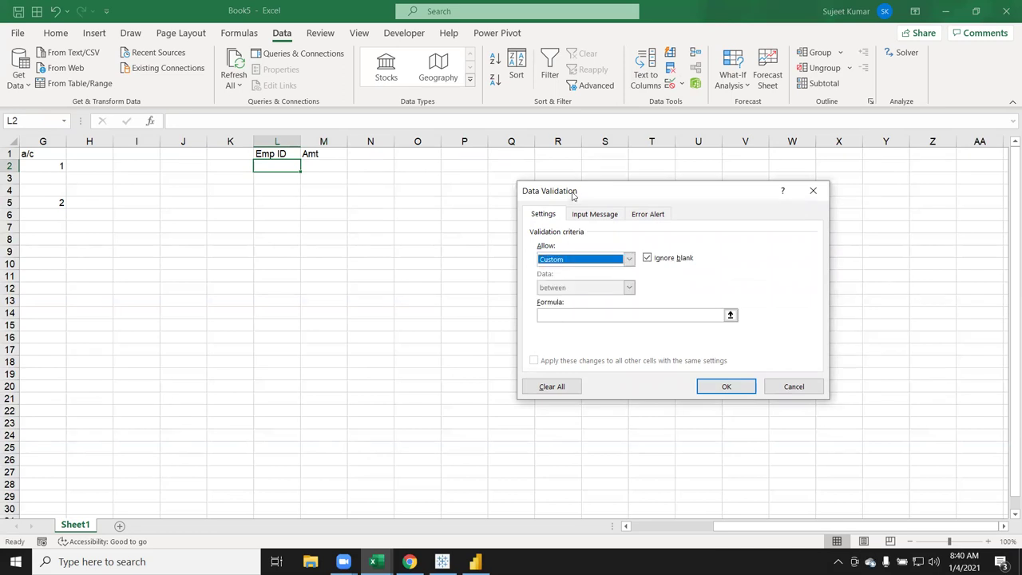
{"action": "left_click_drag", "start_coordinate": [572, 196], "coordinate": [567, 311]}
Enter the validation formula =SUMIF(L:L,L2,M:M)<=10000 and confirm it
{"action": "left_click", "coordinate": [567, 432]}
{"action": "type", "text": "=sumif("}
{"action": "left_click", "coordinate": [281, 137]}
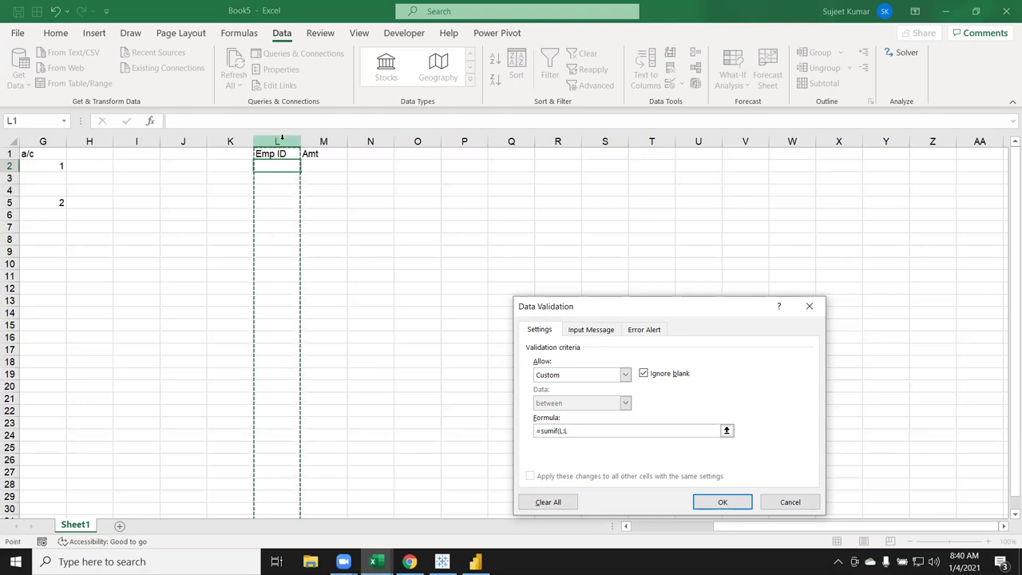
{"action": "type", "text": ","}
{"action": "left_click", "coordinate": [283, 166]}
{"action": "type", "text": ","}
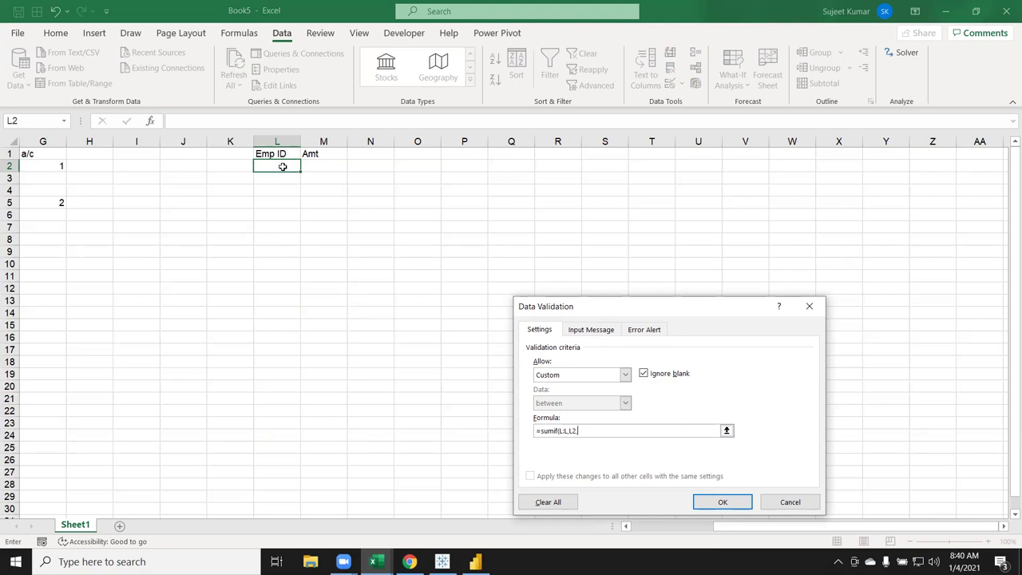
{"action": "left_click", "coordinate": [323, 141]}
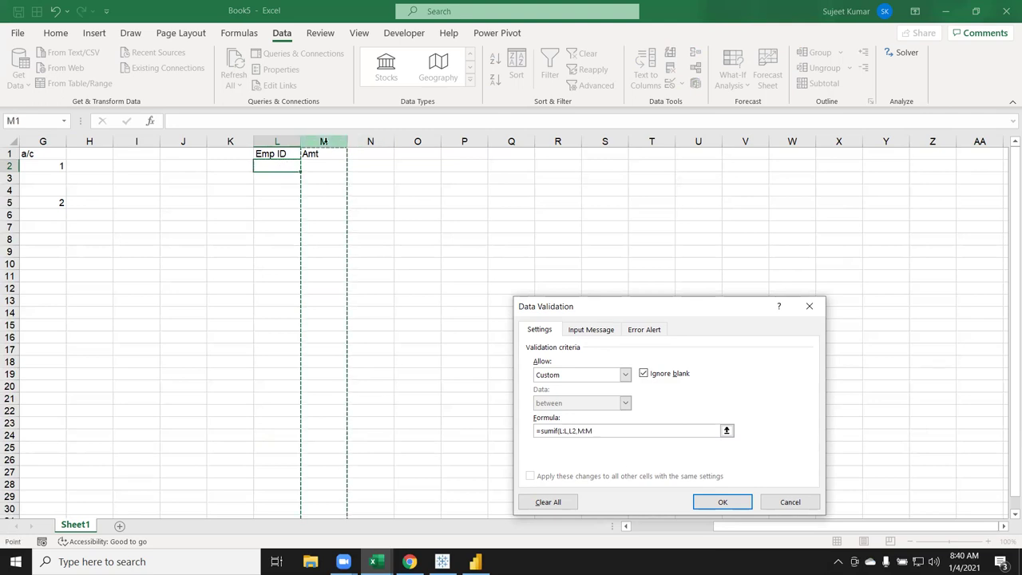
{"action": "type", "text": ")"}
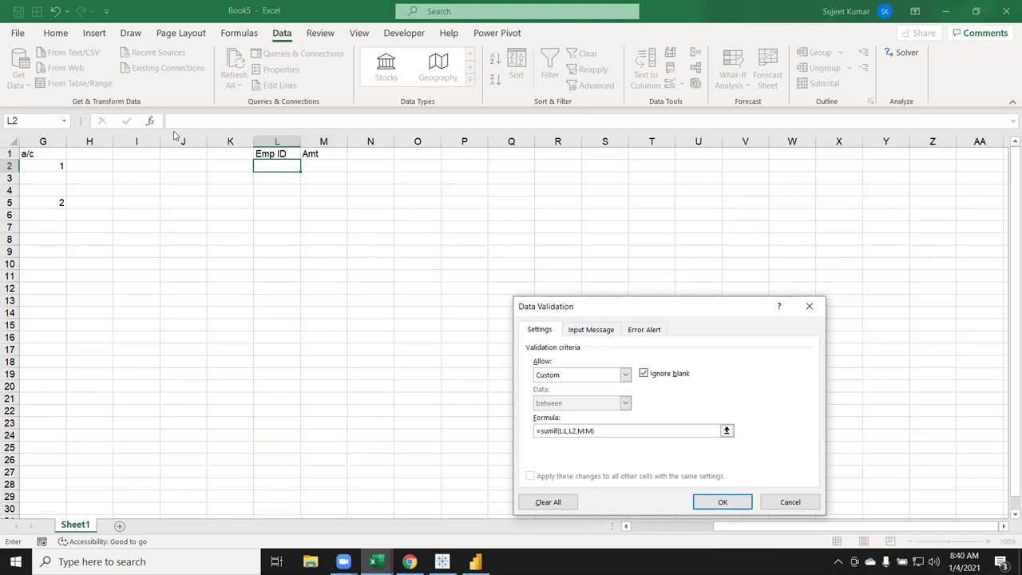
{"action": "scroll", "coordinate": [174, 134], "scroll_direction": "down", "scroll_amount": 1}
{"action": "scroll", "coordinate": [174, 135], "scroll_direction": "up", "scroll_amount": 1}
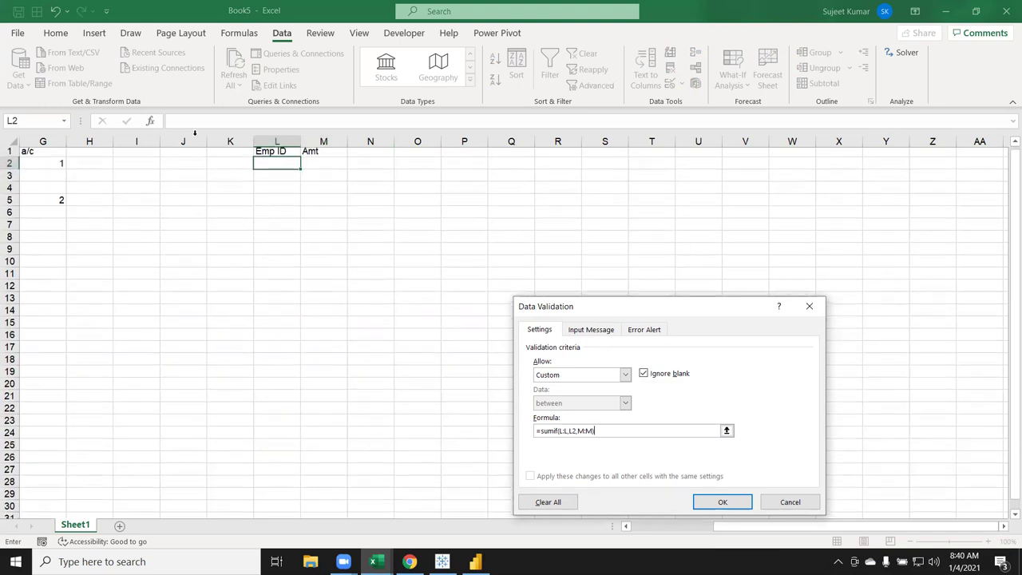
{"action": "type", "text": "<=100"}
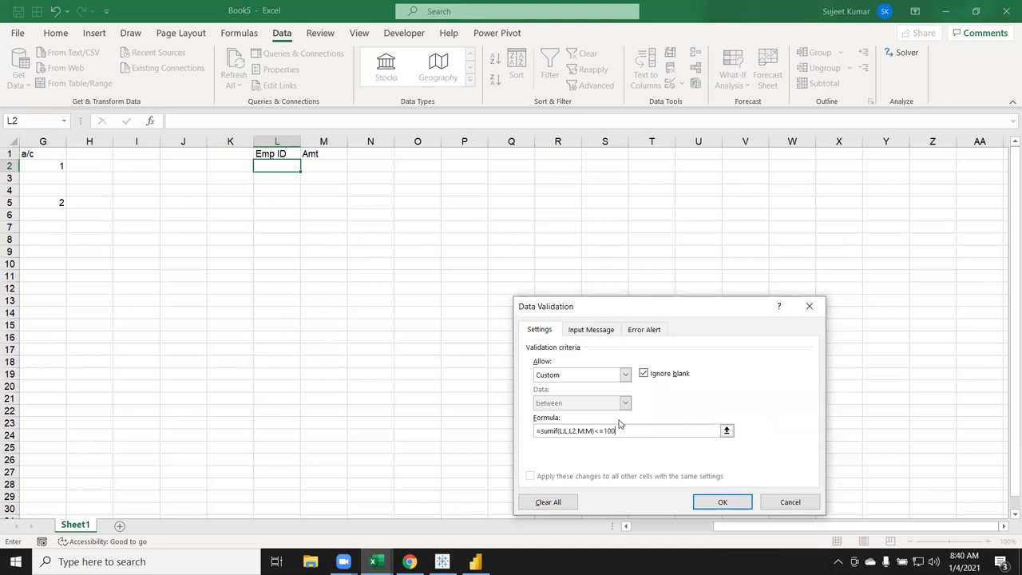
{"action": "type", "text": "00"}
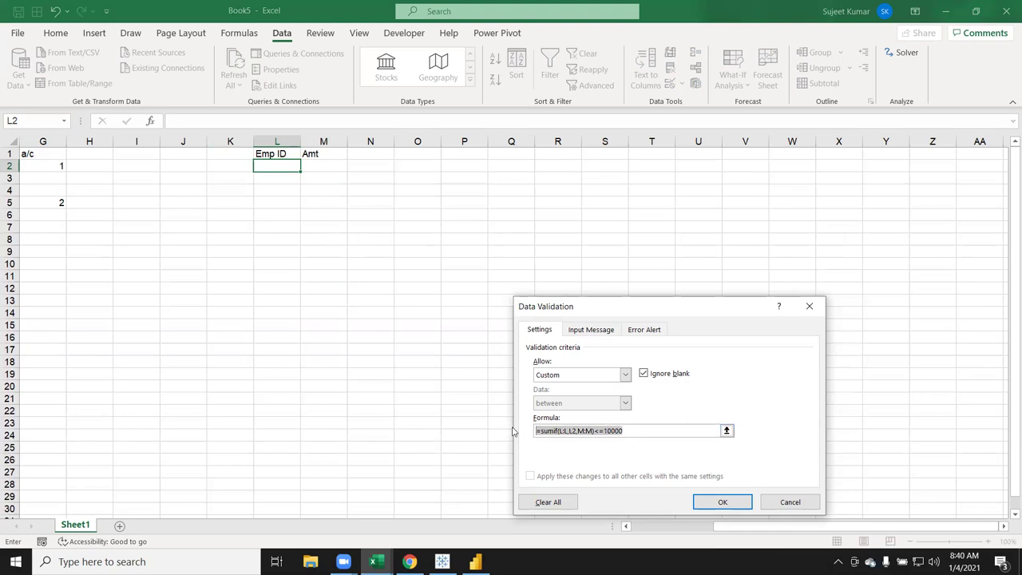
{"action": "left_click", "coordinate": [723, 502]}
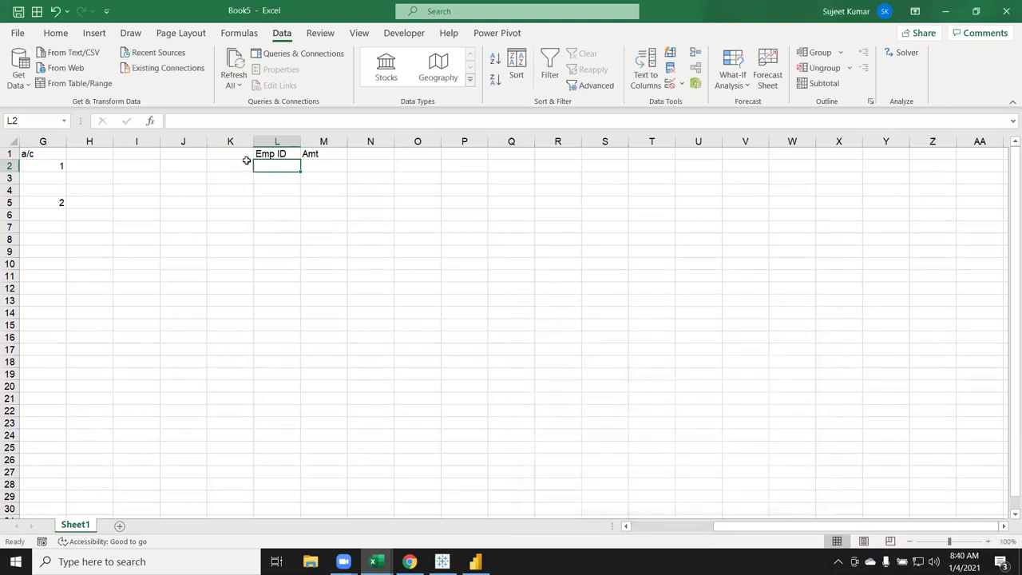
Give M2 a Custom validation rule =SUMIF(L:L,L2,M:M)<=10000
{"action": "left_click", "coordinate": [328, 166]}
{"action": "left_click", "coordinate": [669, 83]}
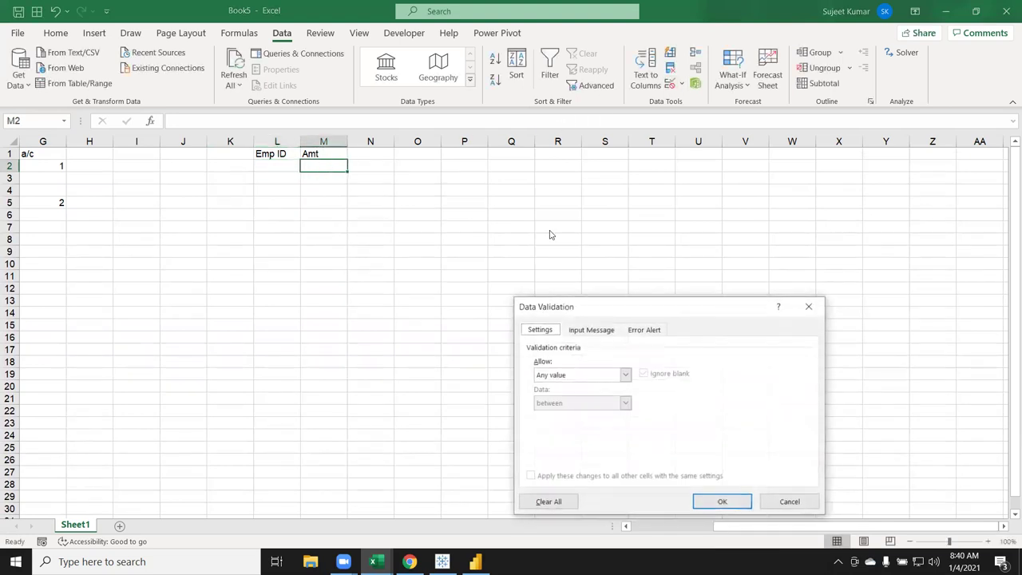
{"action": "left_click", "coordinate": [562, 375]}
{"action": "left_click", "coordinate": [563, 454]}
{"action": "left_click", "coordinate": [556, 432]}
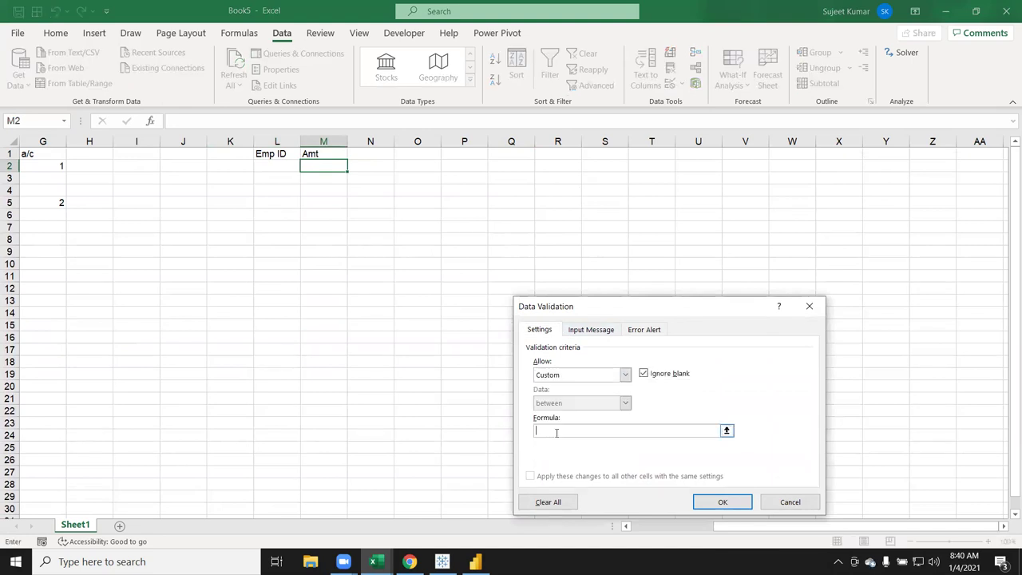
{"action": "type", "text": "=sumif(L:L,L2,M:M)<=10000"}
{"action": "left_click", "coordinate": [603, 431]}
{"action": "key", "text": "BackSpace"}
{"action": "type", "text": "="}
{"action": "left_click", "coordinate": [723, 502]}
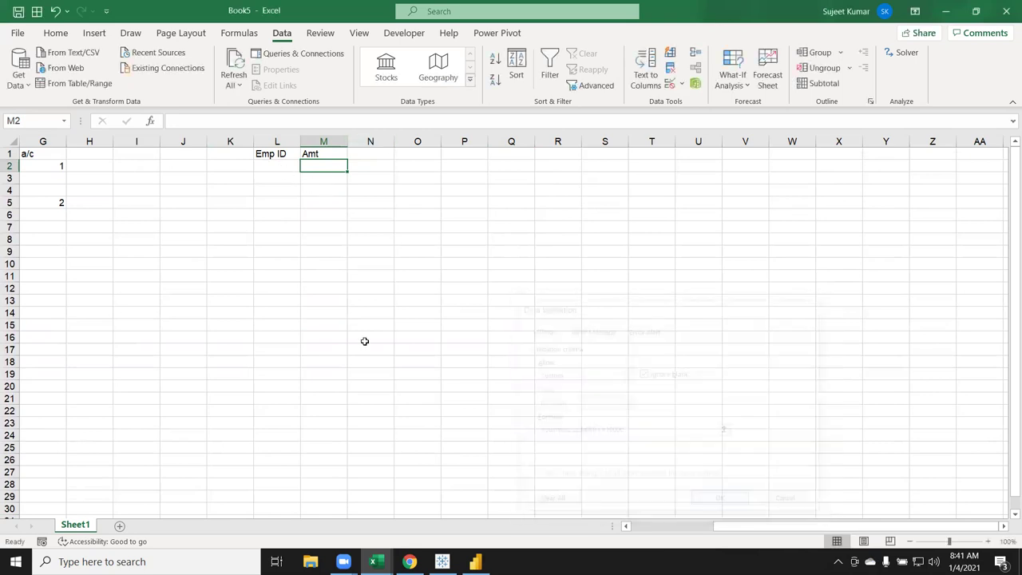
Edit L2's rule to =SUMIF(L:L,L2,M:M)<10000, a strict limit below 10000
{"action": "left_click", "coordinate": [271, 165]}
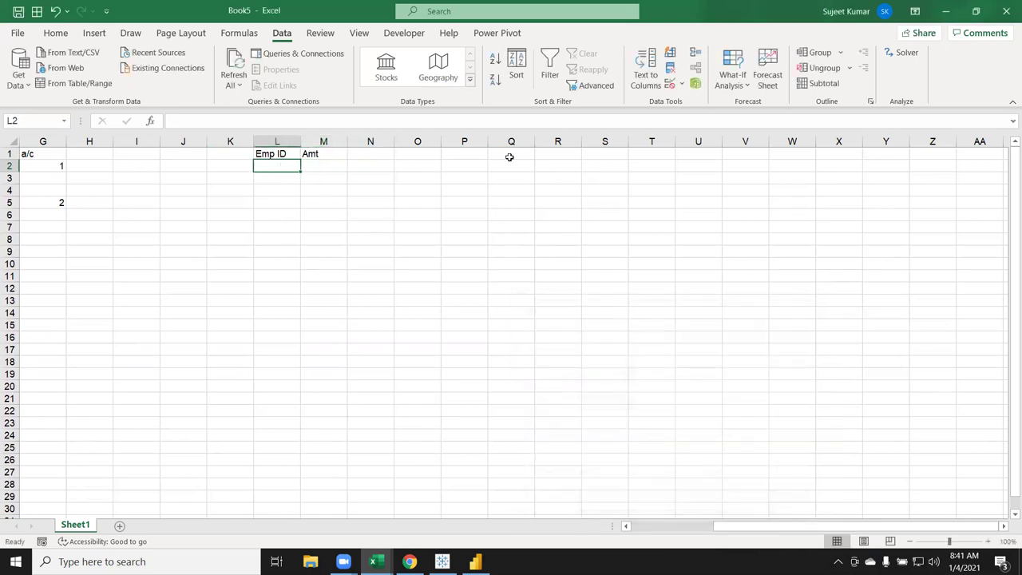
{"action": "left_click", "coordinate": [670, 83]}
{"action": "left_click", "coordinate": [607, 431]}
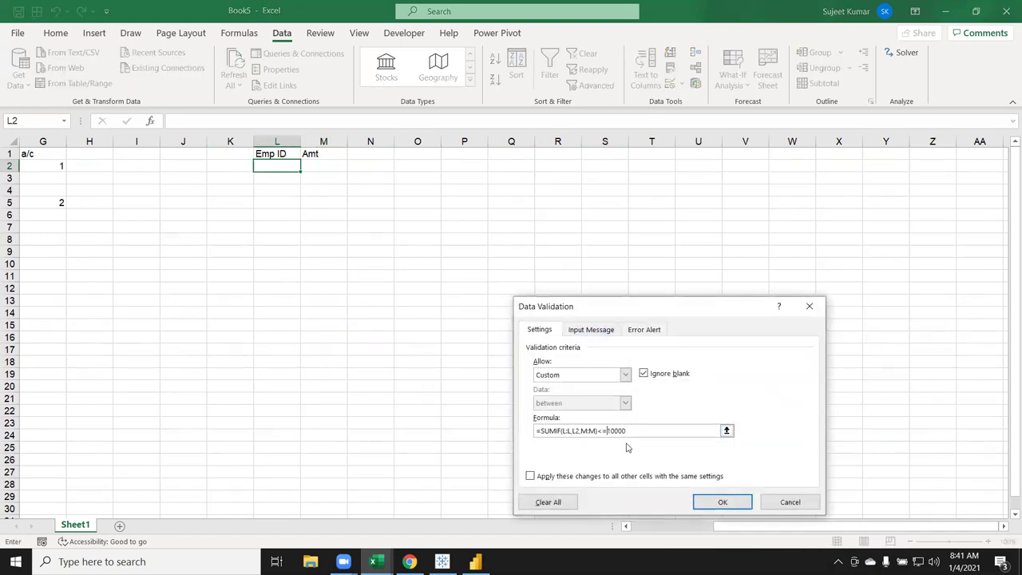
{"action": "key", "text": "BackSpace"}
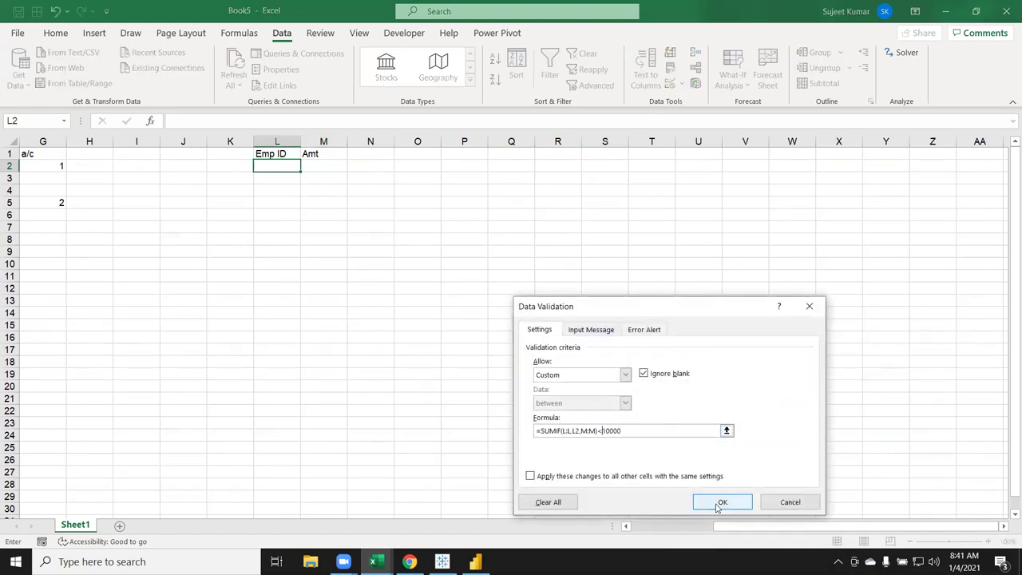
{"action": "left_click", "coordinate": [718, 505]}
{"action": "mouse_move", "coordinate": [283, 164]}
{"action": "left_mouse_down"}
{"action": "mouse_move", "coordinate": [313, 164]}
{"action": "mouse_move", "coordinate": [334, 350]}
{"action": "mouse_move", "coordinate": [324, 413]}
{"action": "left_mouse_up"}
Paste only L2:M2's validation rules onto L3:M22 via Paste Special
{"action": "key", "text": "ctrl+c"}
{"action": "right_click", "coordinate": [312, 349]}
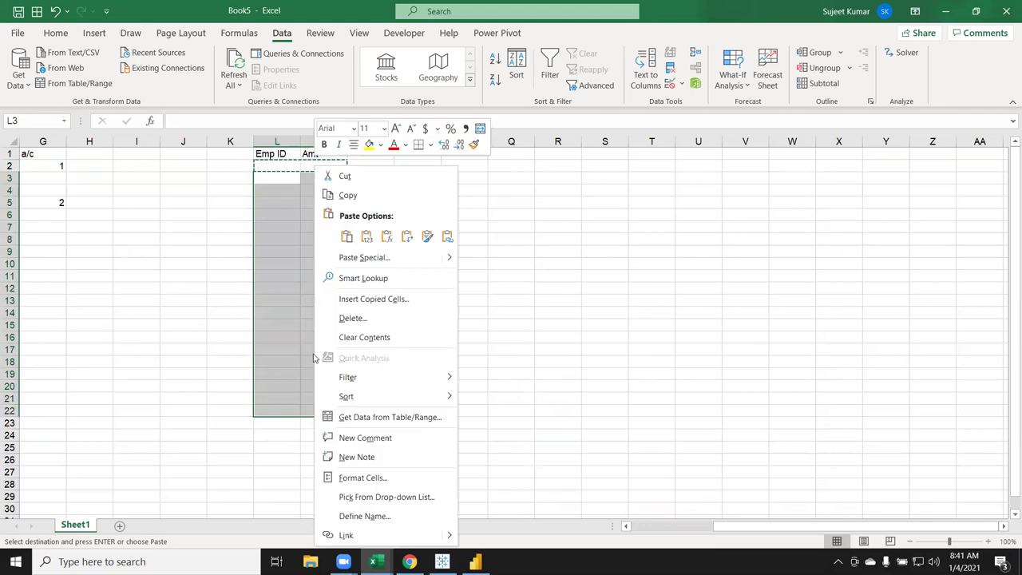
{"action": "left_click", "coordinate": [365, 258]}
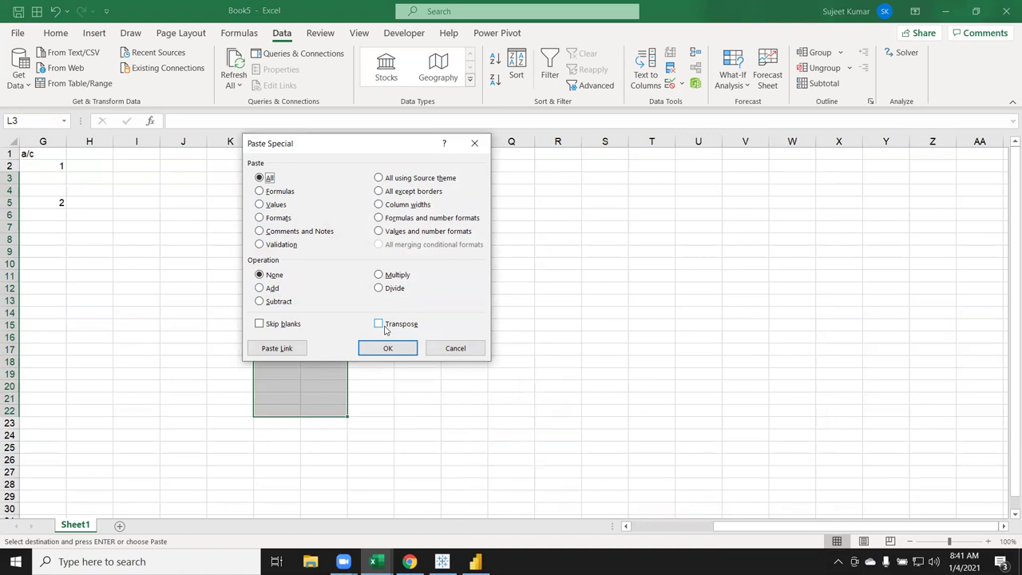
{"action": "left_click", "coordinate": [280, 246]}
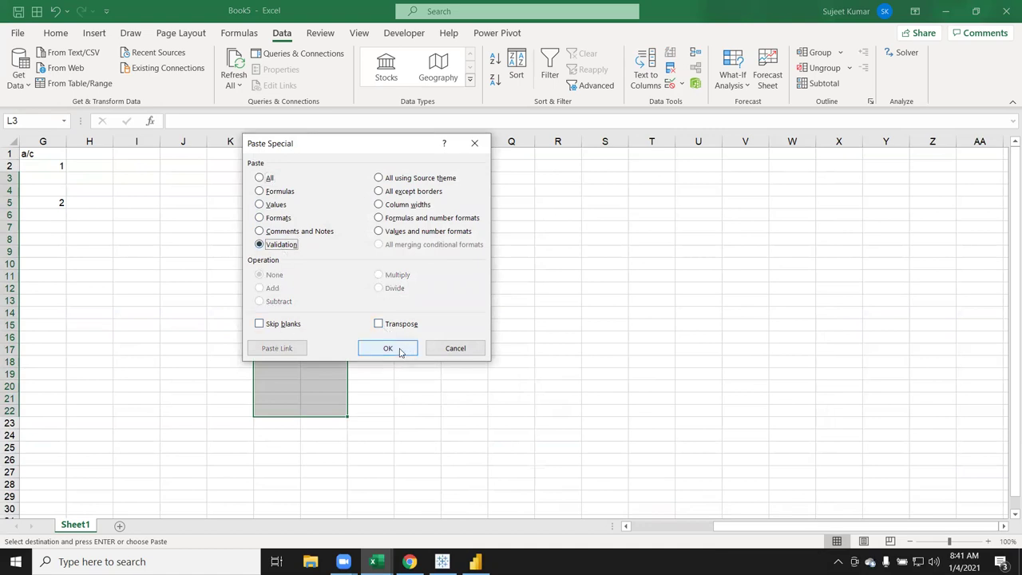
{"action": "left_click", "coordinate": [401, 352]}
Enter Emp ID 1 in L2
{"action": "left_click", "coordinate": [277, 166]}
{"action": "key", "text": "Escape"}
{"action": "type", "text": "1"}
{"action": "key", "text": "Tab"}
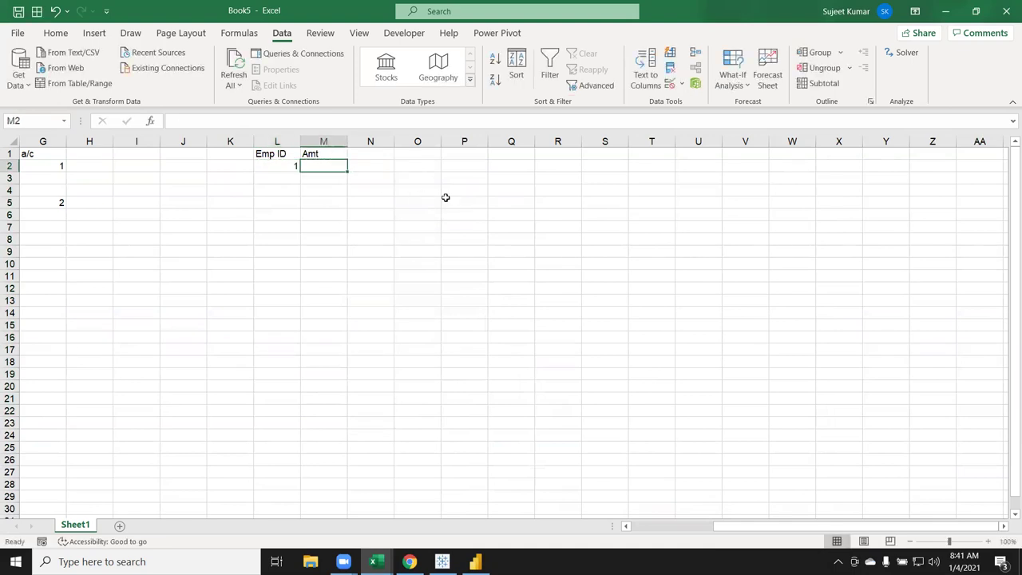
Enter 5000 in M2 and a second Emp ID 1 in L3, testing amounts 6000 and 4000
{"action": "type", "text": "5000"}
{"action": "key", "text": "Return"}
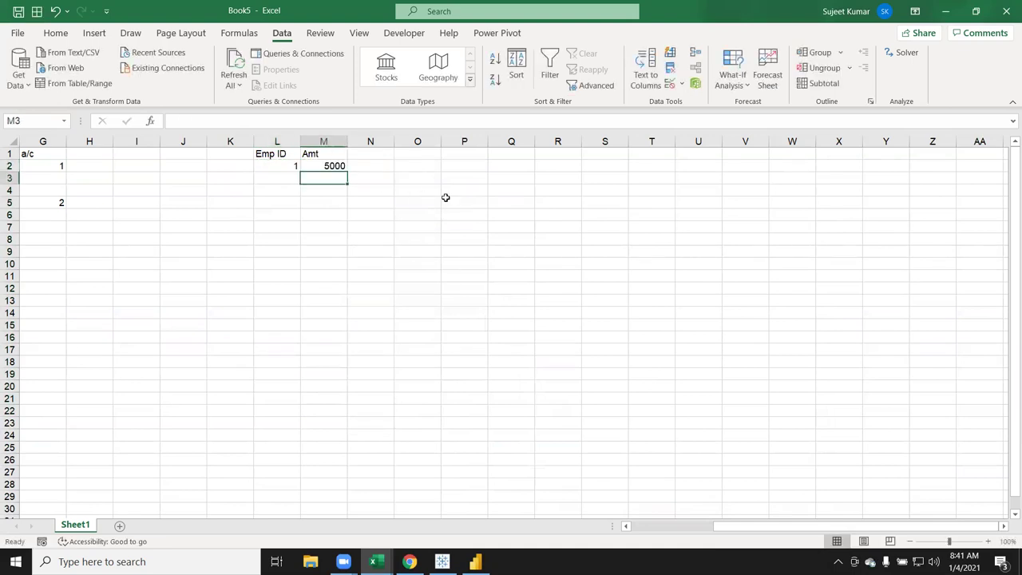
{"action": "key", "text": "Left"}
{"action": "type", "text": "1"}
{"action": "key", "text": "Tab"}
{"action": "type", "text": "6000"}
{"action": "key", "text": "Return"}
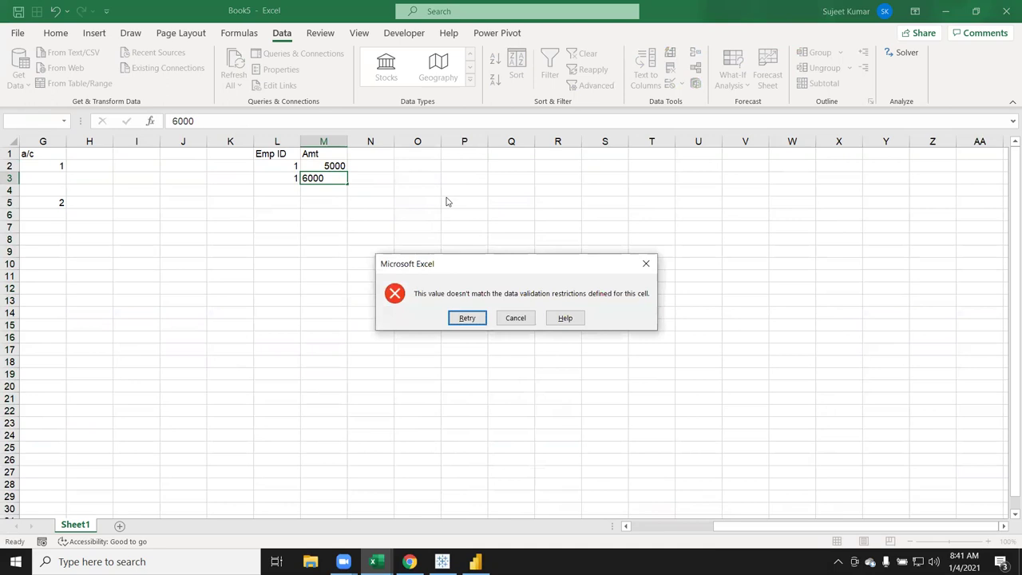
{"action": "key", "text": "Return"}
{"action": "type", "text": "4000"}
{"action": "key", "text": "Return"}
Retry M3 with 5500, which is rejected, then settle on 5000
{"action": "key", "text": "Up"}
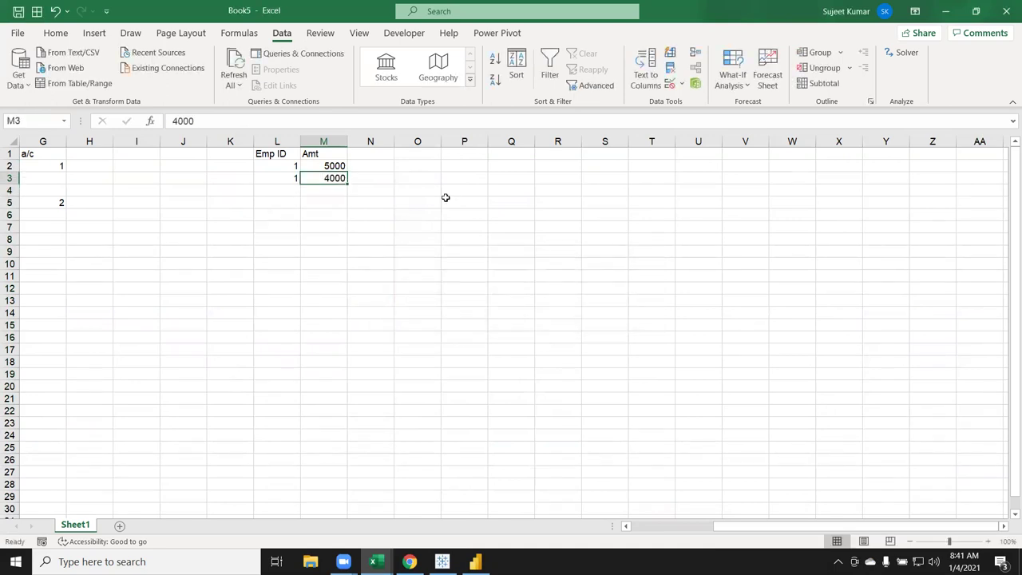
{"action": "type", "text": "5500"}
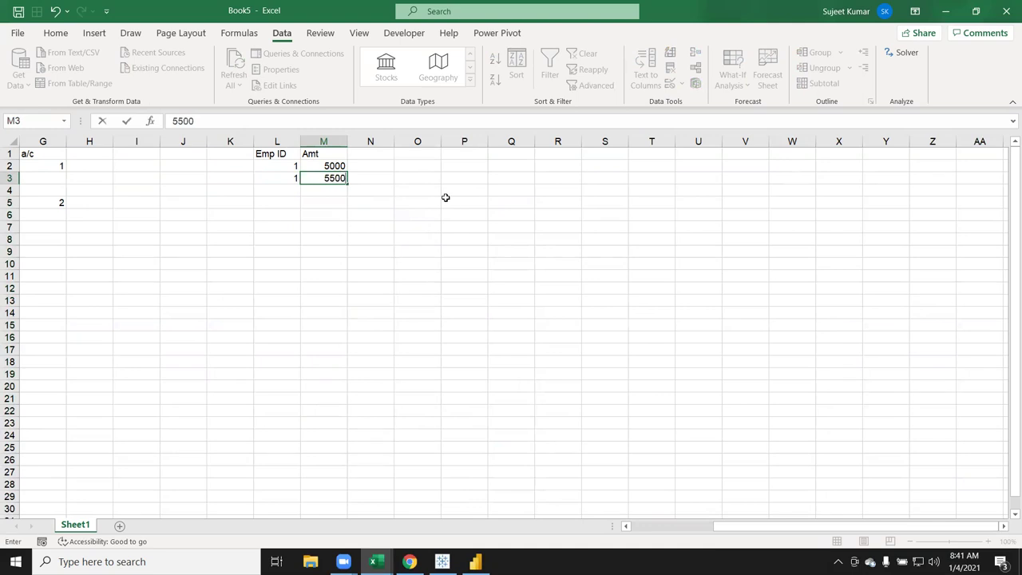
{"action": "key", "text": "Return"}
{"action": "key", "text": "Return"}
{"action": "type", "text": "5000"}
{"action": "key", "text": "Return"}
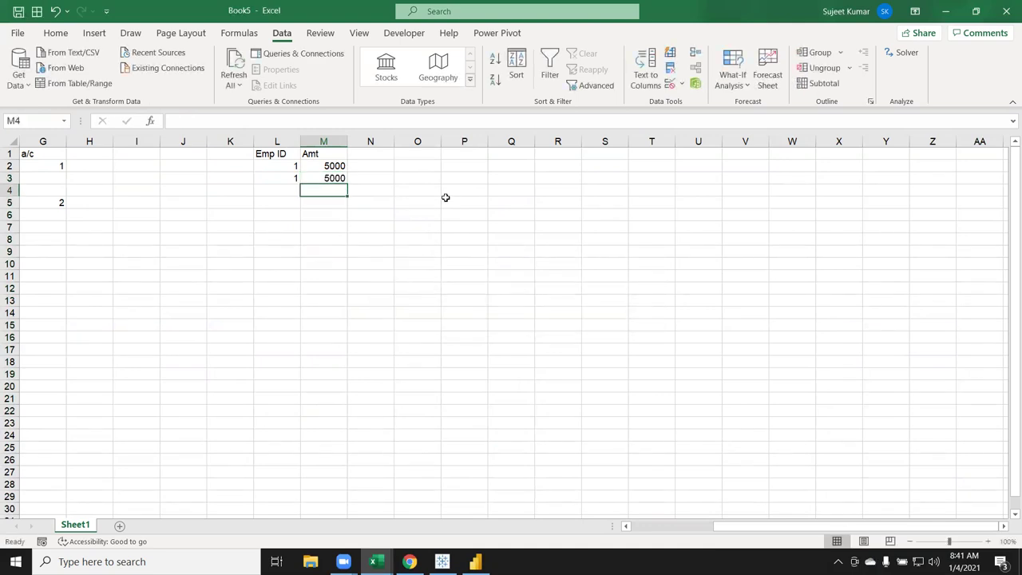
{"action": "key", "text": "Up"}
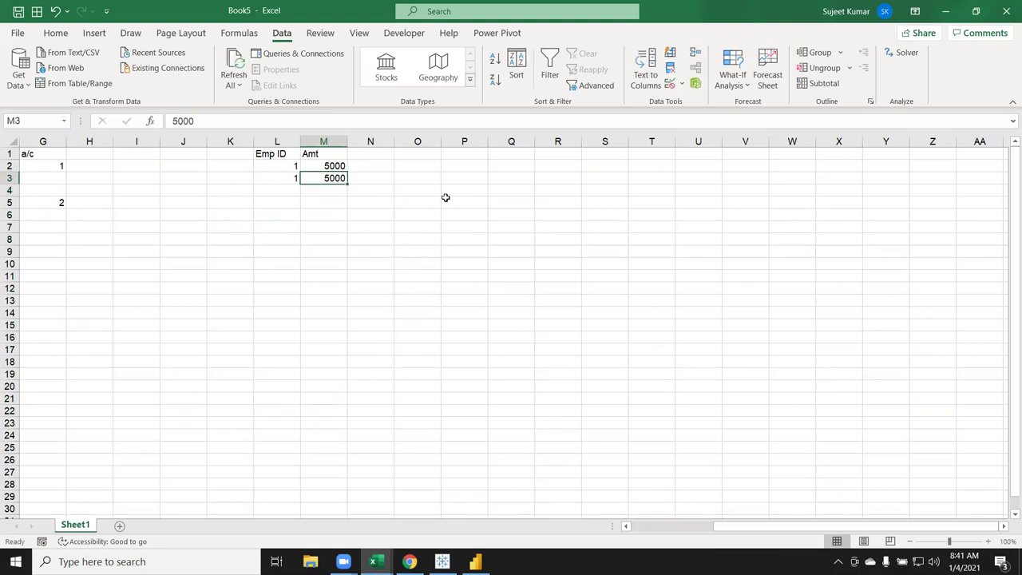
{"action": "key", "text": "Down"}
{"action": "key", "text": "Down"}
{"action": "key", "text": "Left"}
{"action": "key", "text": "Up"}
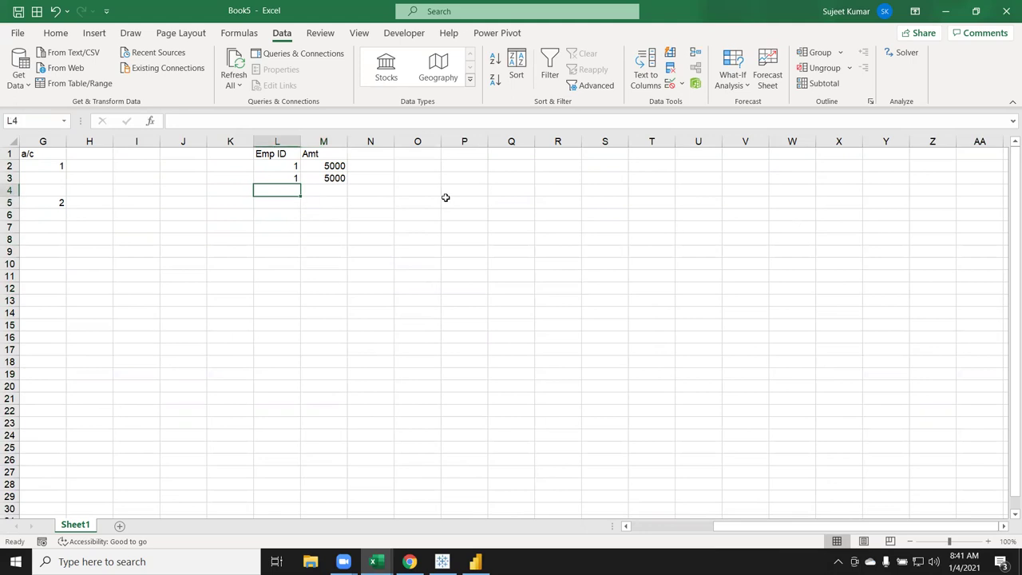
Try a third Emp ID 1 in L4 twice; both attempts are rejected
{"action": "type", "text": "1"}
{"action": "key", "text": "Return"}
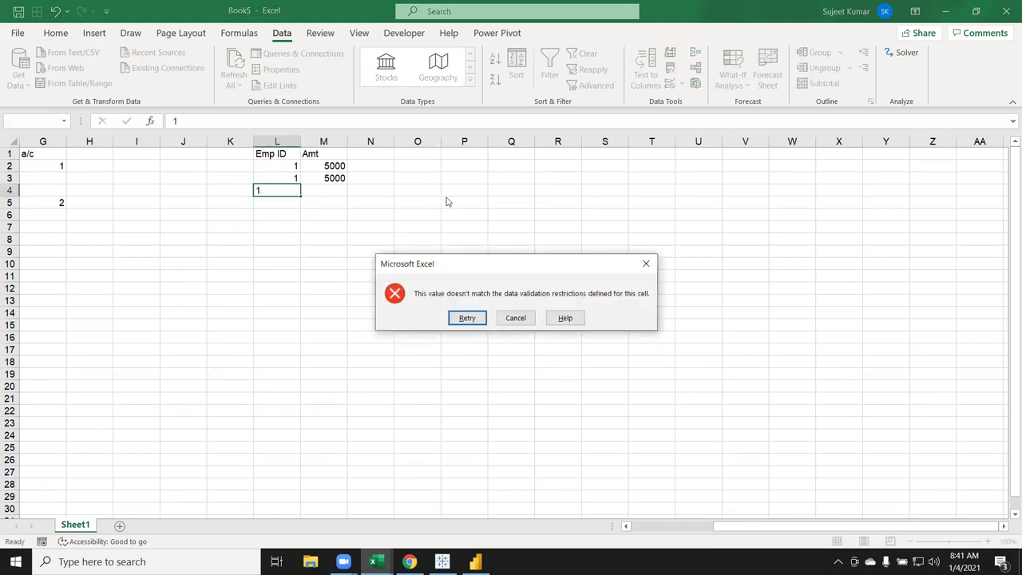
{"action": "key", "text": "Escape"}
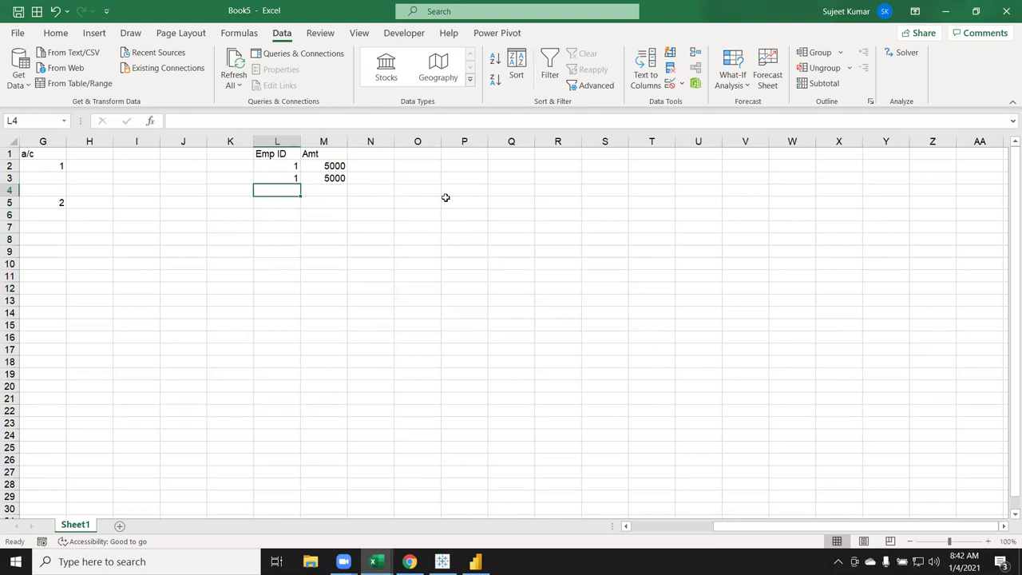
{"action": "type", "text": "1"}
{"action": "key", "text": "Return"}
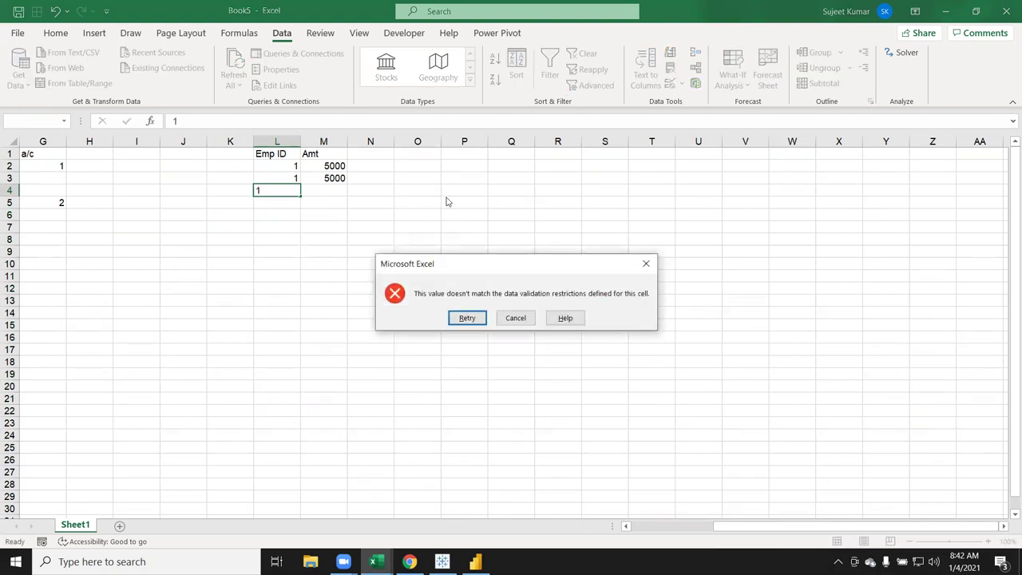
{"action": "key", "text": "Escape"}
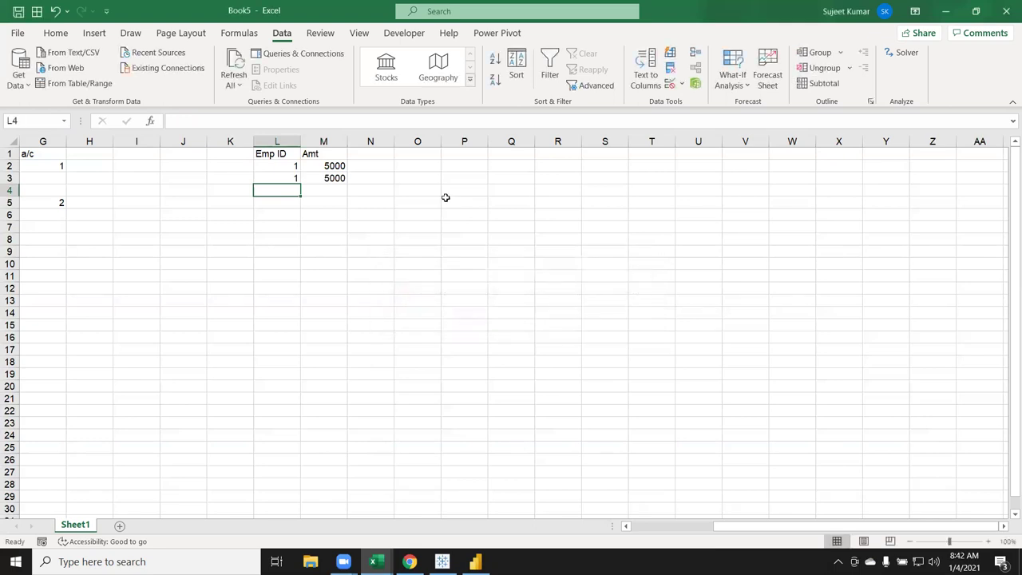
Enter Emp ID 2 with amount 6000 in row 4
{"action": "type", "text": "2"}
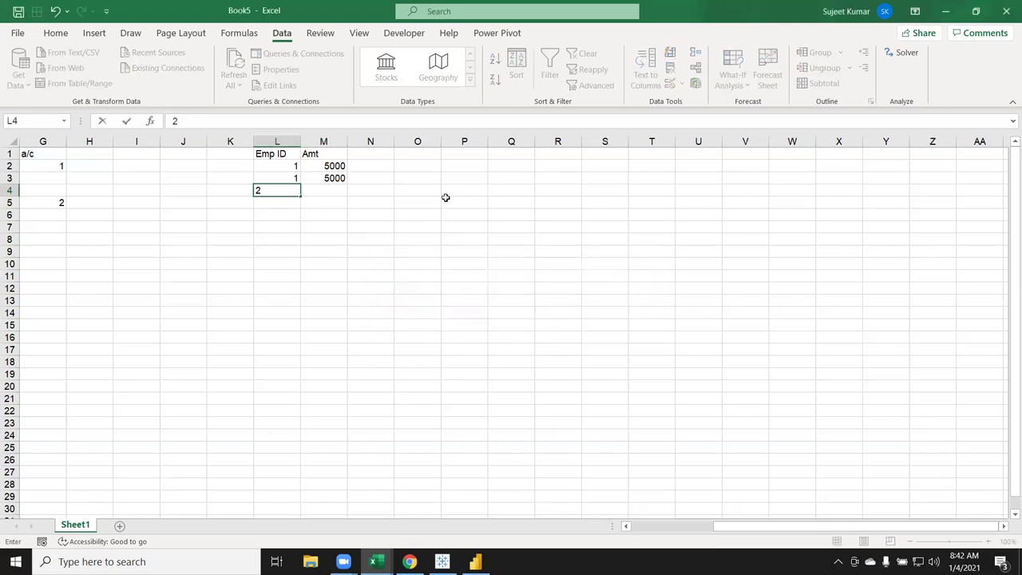
{"action": "key", "text": "Tab"}
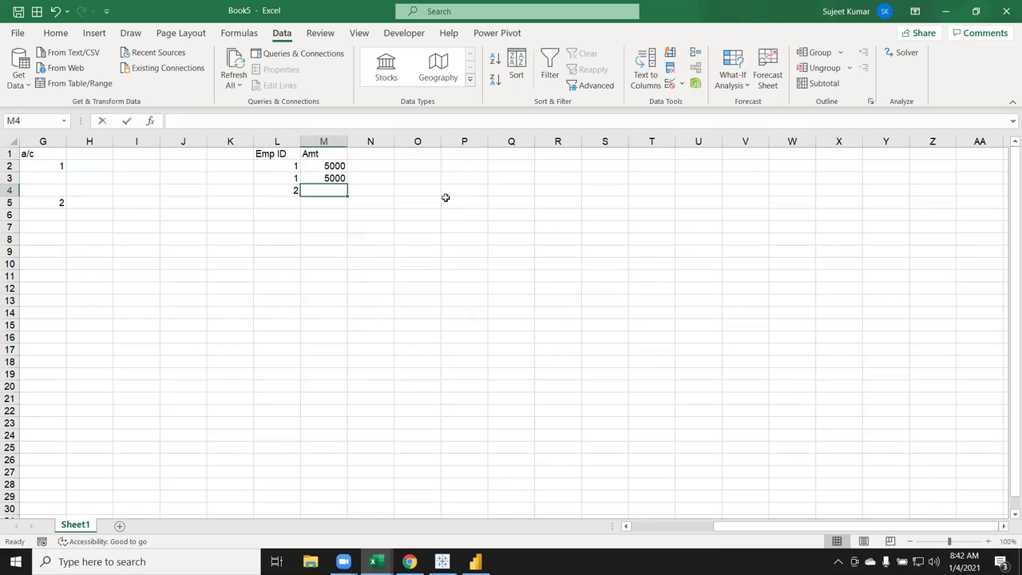
{"action": "type", "text": "6000"}
{"action": "key", "text": "Return"}
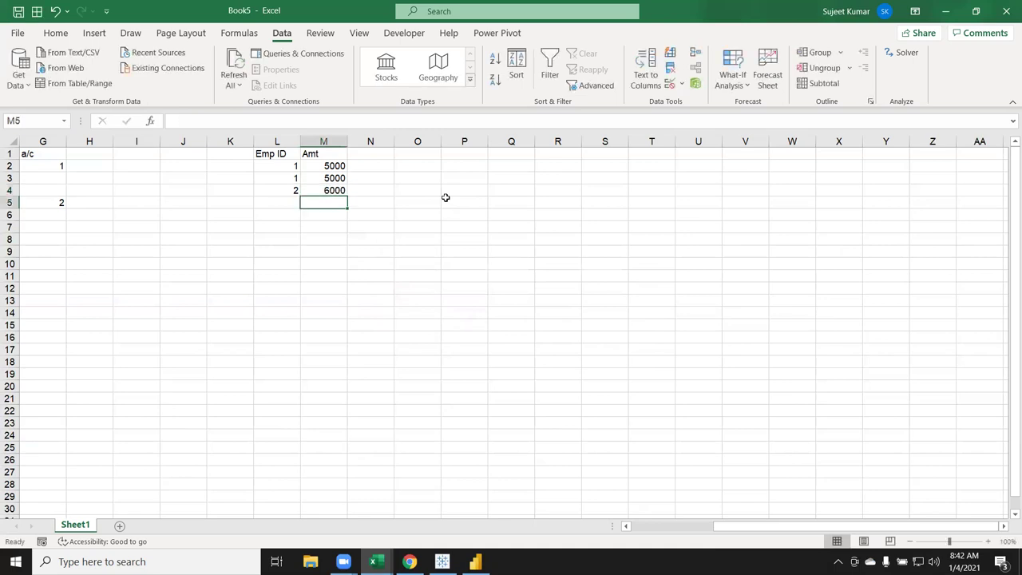
Add a second Emp ID 2 in L5; 5000 is rejected, so enter 4000
{"action": "key", "text": "Left"}
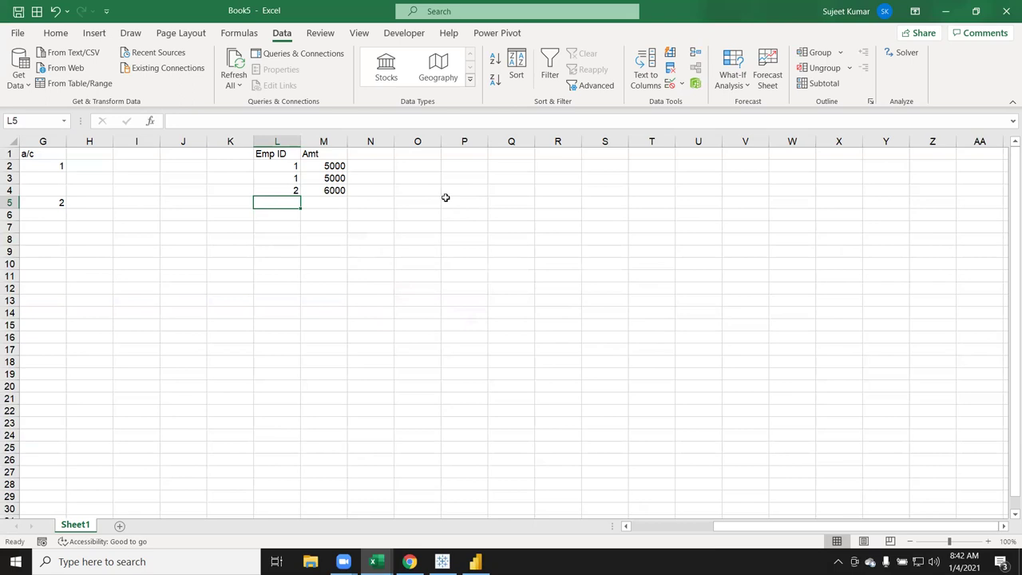
{"action": "type", "text": "2"}
{"action": "key", "text": "Tab"}
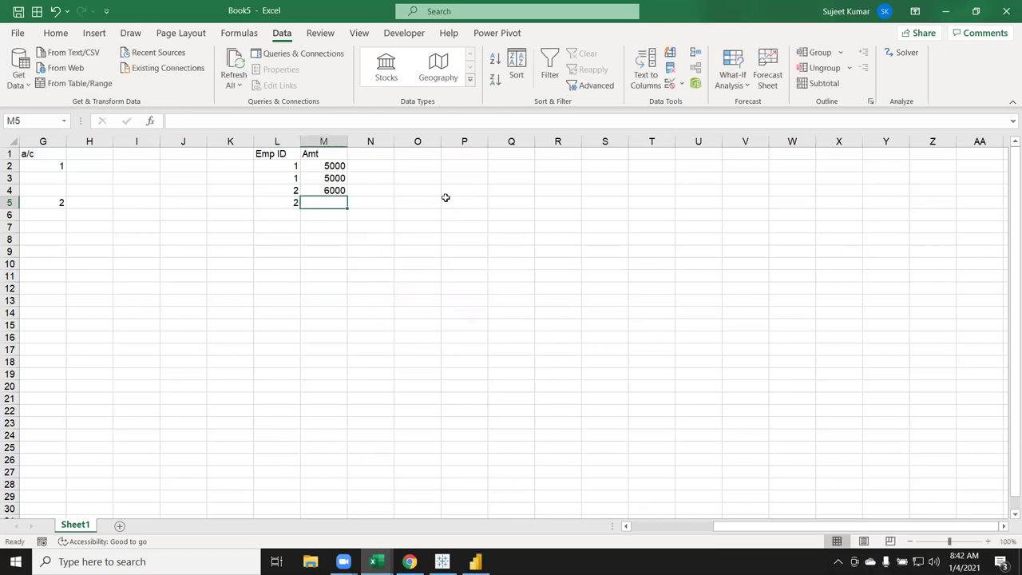
{"action": "type", "text": "5000"}
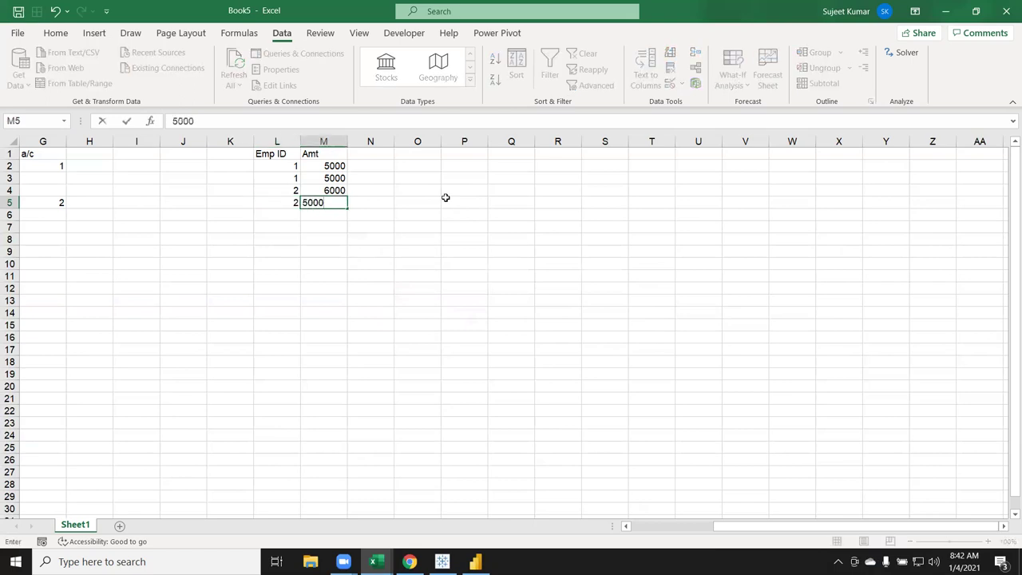
{"action": "key", "text": "Return"}
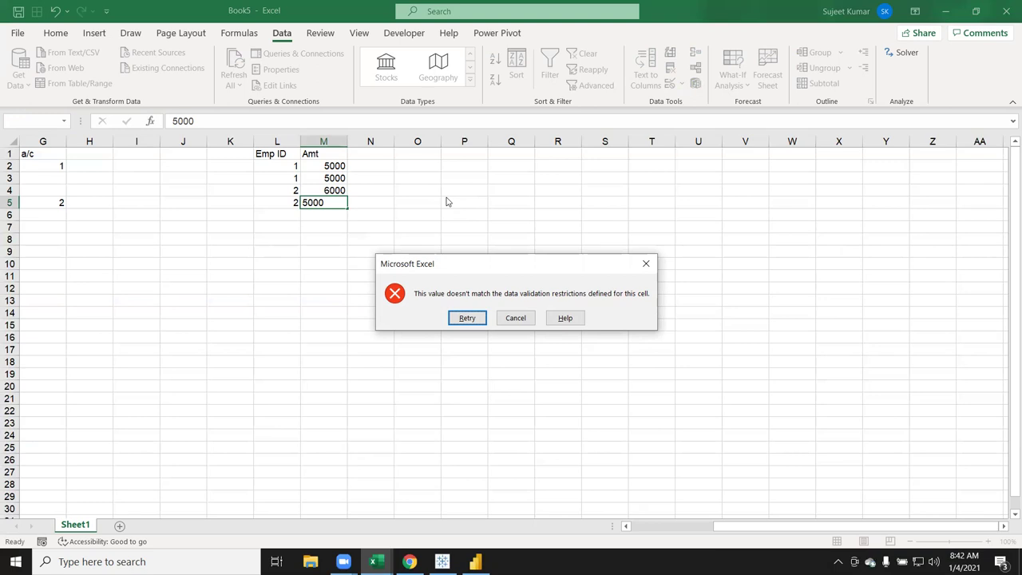
{"action": "key", "text": "Return"}
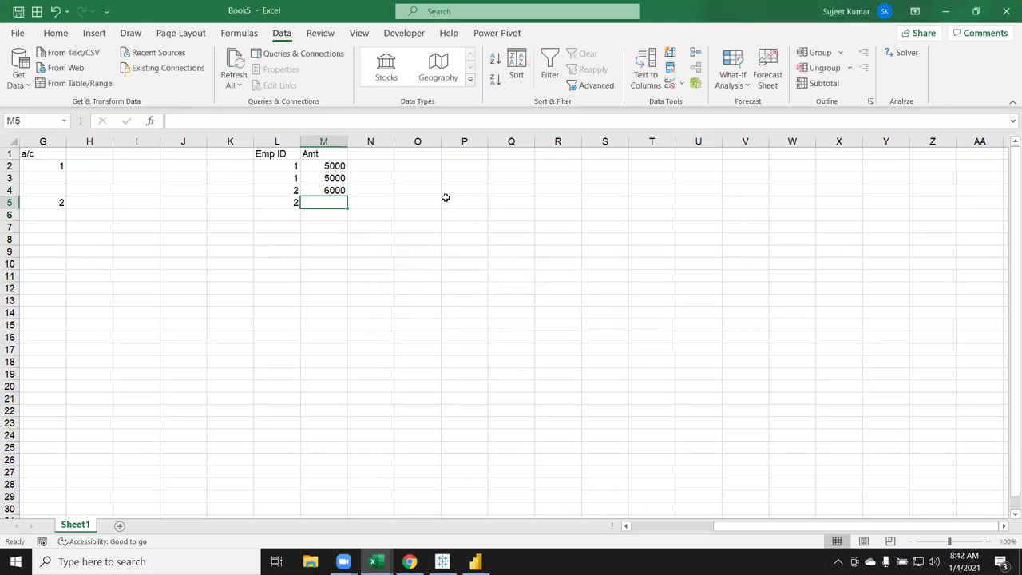
{"action": "type", "text": "4000"}
{"action": "key", "text": "Return"}
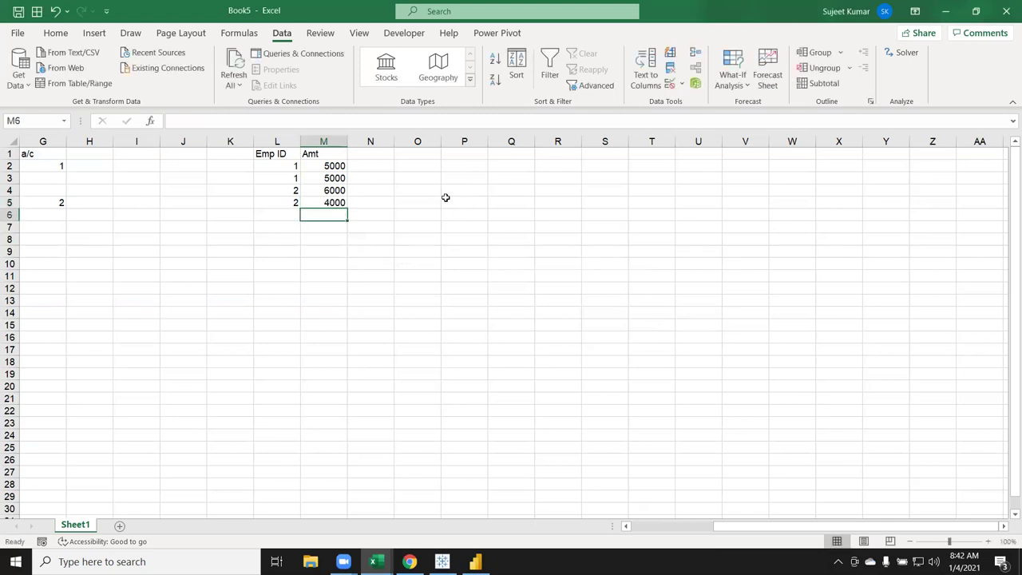
Clear M5 and re-enter 4000 as its amount
{"action": "key", "text": "Up"}
{"action": "key", "text": "Delete"}
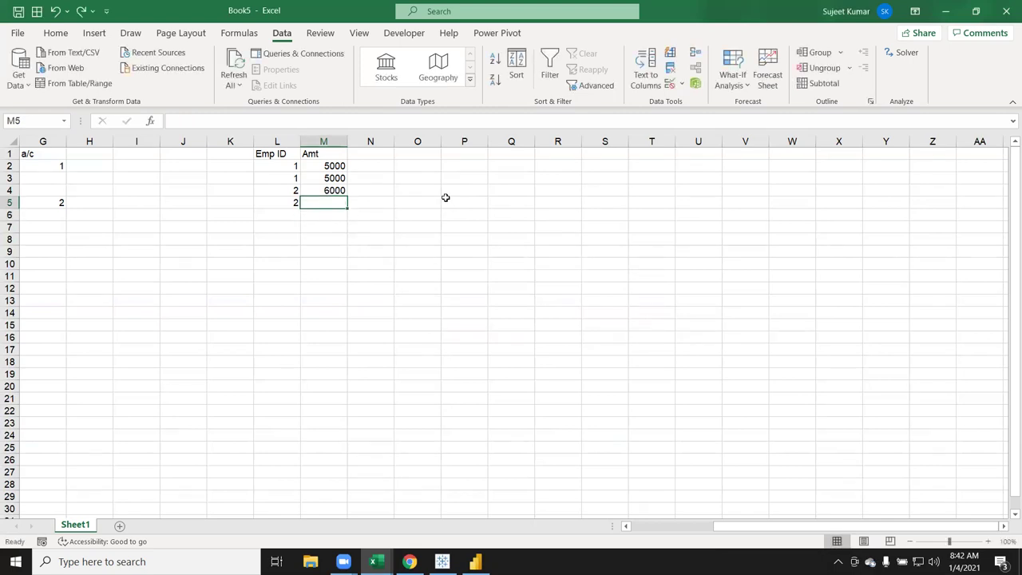
{"action": "type", "text": "4000"}
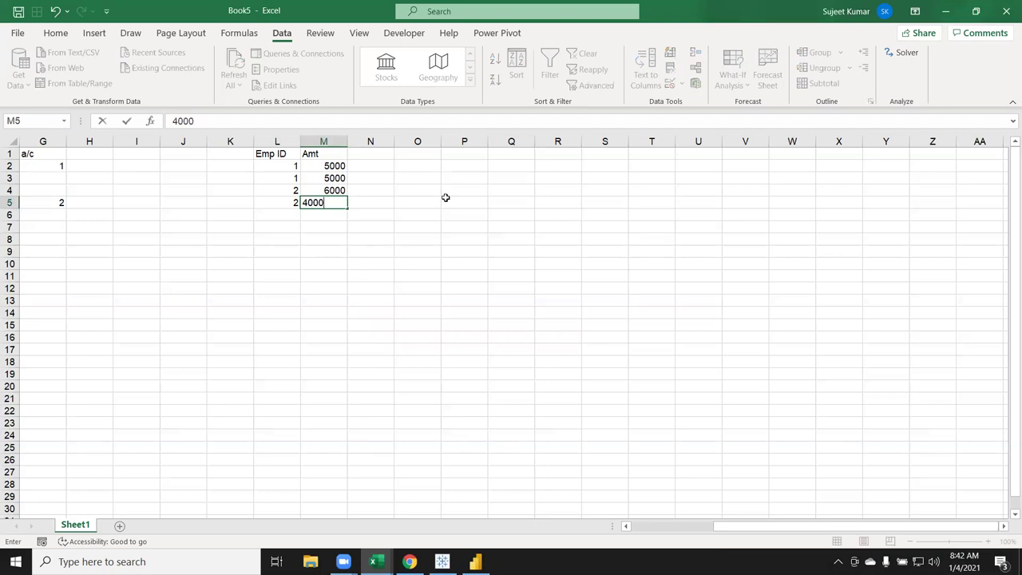
{"action": "key", "text": "Return"}
{"action": "key", "text": "Up"}
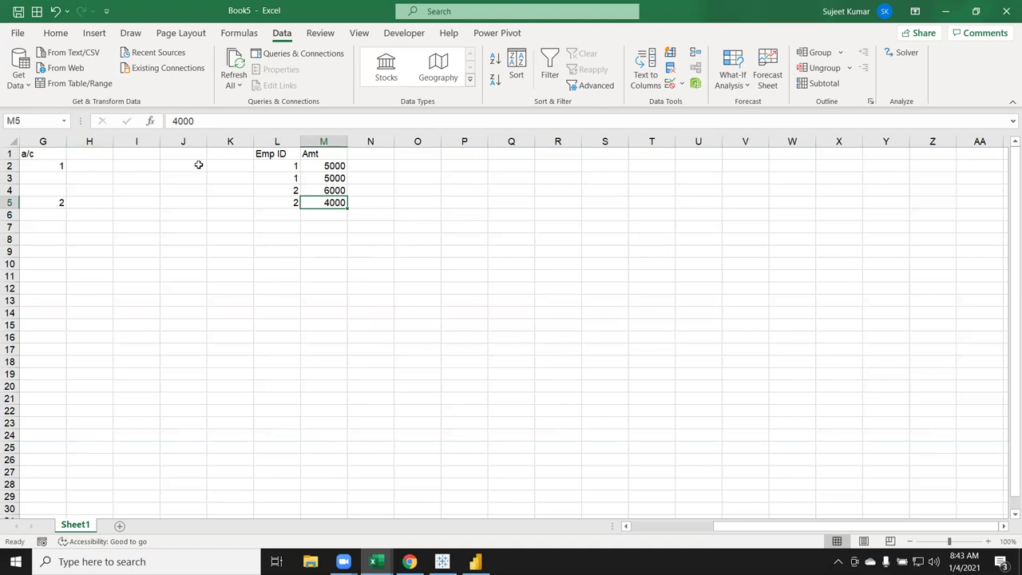
Clear the Emp ID 2 rows in L4:M5
{"action": "left_click", "coordinate": [287, 175]}
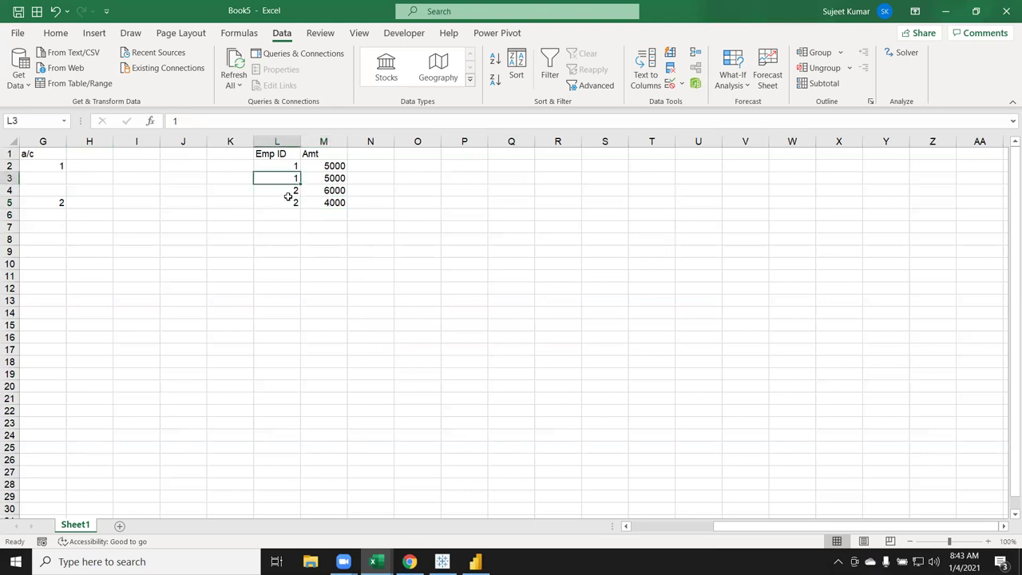
{"action": "left_click_drag", "start_coordinate": [290, 191], "coordinate": [323, 204]}
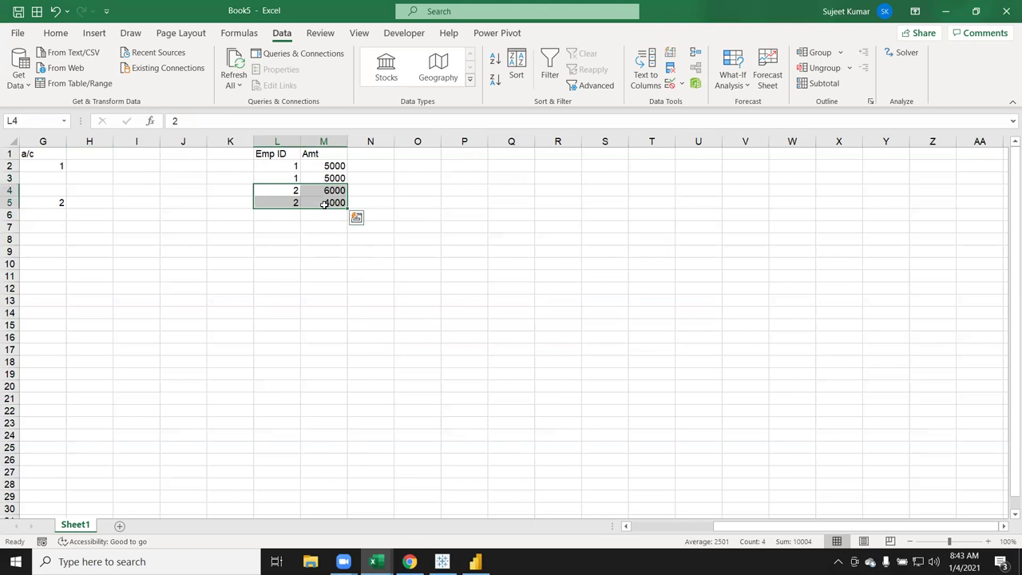
{"action": "key", "text": "Delete"}
Try entering Emp ID 1 in L4, then dismiss the validation error
{"action": "key", "text": "Up"}
{"action": "key", "text": "Up"}
{"action": "key", "text": "Right"}
{"action": "key", "text": "Right"}
{"action": "key", "text": "Down"}
{"action": "key", "text": "Left"}
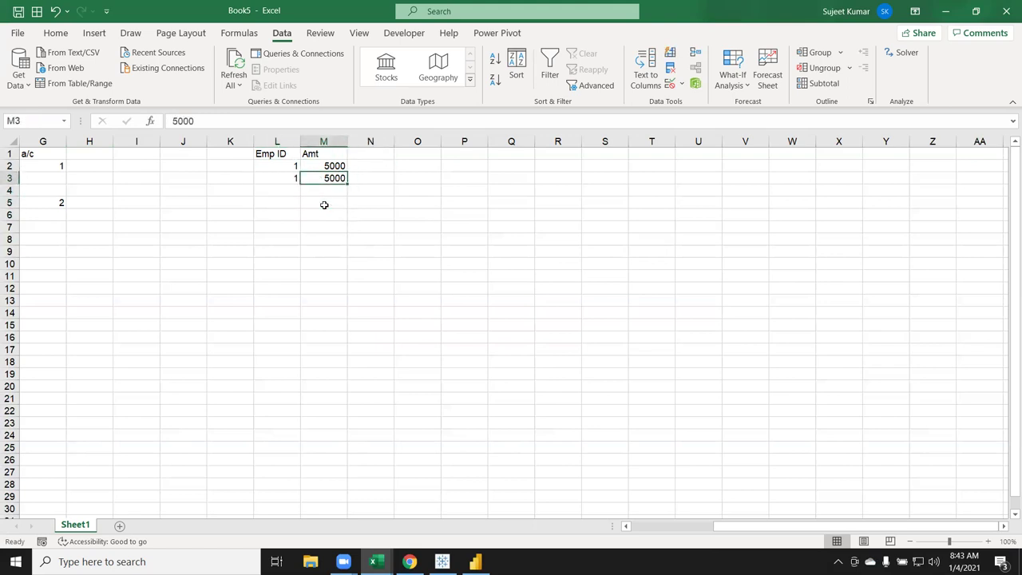
{"action": "key", "text": "Left"}
{"action": "key", "text": "Up"}
{"action": "key", "text": "Down"}
{"action": "key", "text": "Down"}
{"action": "type", "text": "1"}
{"action": "key", "text": "Return"}
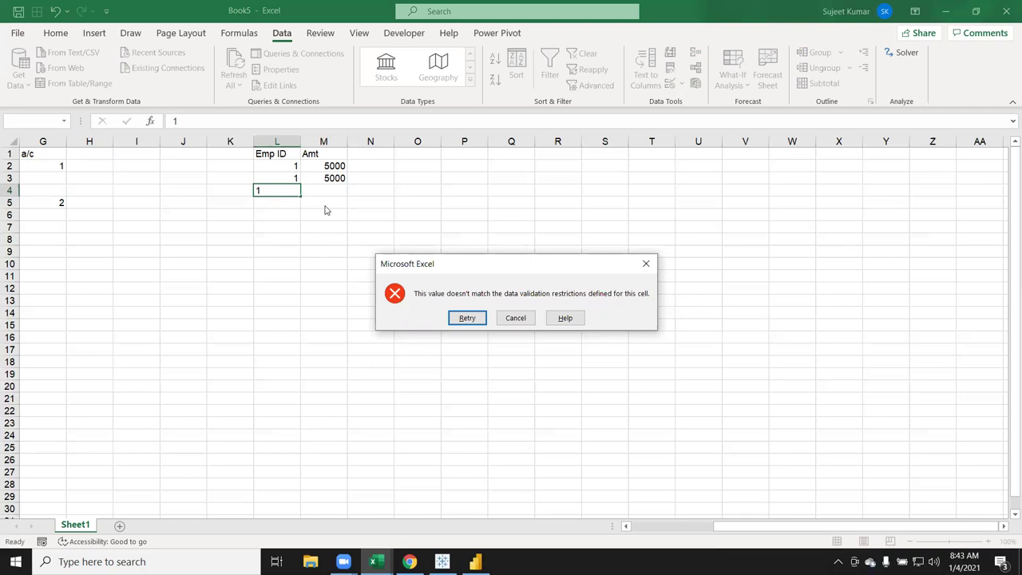
{"action": "key", "text": "Escape"}
Write the note <=10000 in cell O2
{"action": "key", "text": "Up"}
{"action": "key", "text": "Right"}
{"action": "key", "text": "ctrl+shift+Up"}
{"action": "key", "text": "Right"}
Enter Emp ID 1 in L4 again to show it being rejected
{"action": "key", "text": "Right"}
{"action": "key", "text": "Up"}
{"action": "type", "text": "<=10000"}
{"action": "key", "text": "Return"}
{"action": "key", "text": "Left"}
{"action": "key", "text": "Left"}
{"action": "key", "text": "Down"}
{"action": "key", "text": "Left"}
{"action": "type", "text": "1"}
{"action": "key", "text": "Return"}
Dismiss the rejected entry and re-enter 5000 in M3
{"action": "key", "text": "Escape"}
{"action": "key", "text": "Up"}
{"action": "key", "text": "Up"}
{"action": "key", "text": "Right"}
{"action": "key", "text": "Right"}
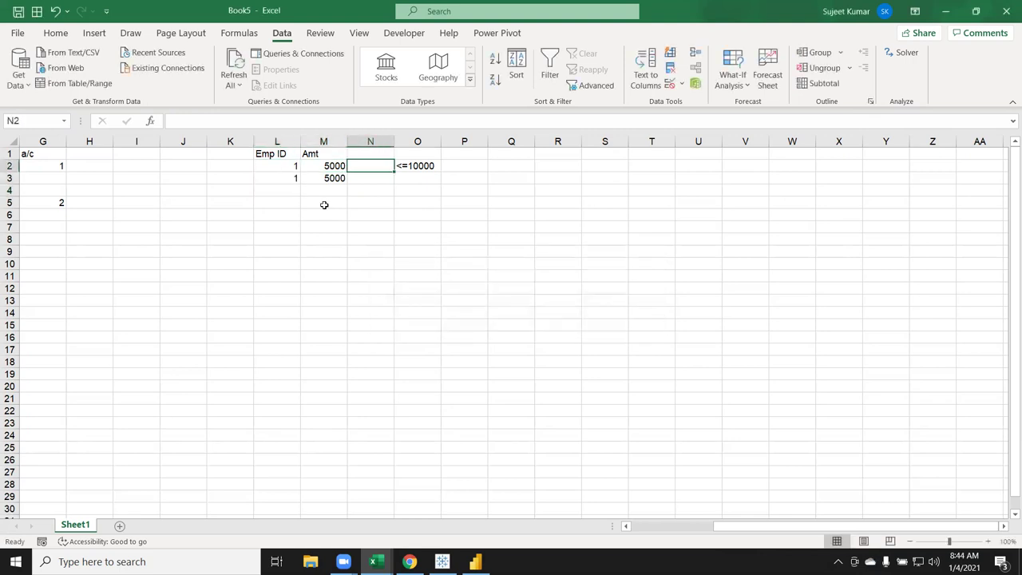
{"action": "key", "text": "Right"}
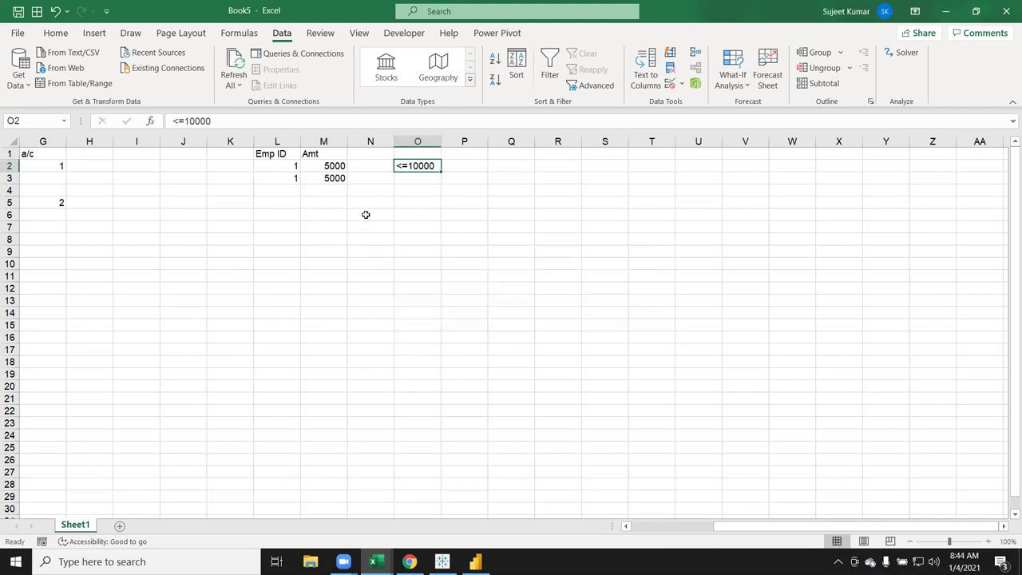
{"action": "left_click", "coordinate": [315, 175]}
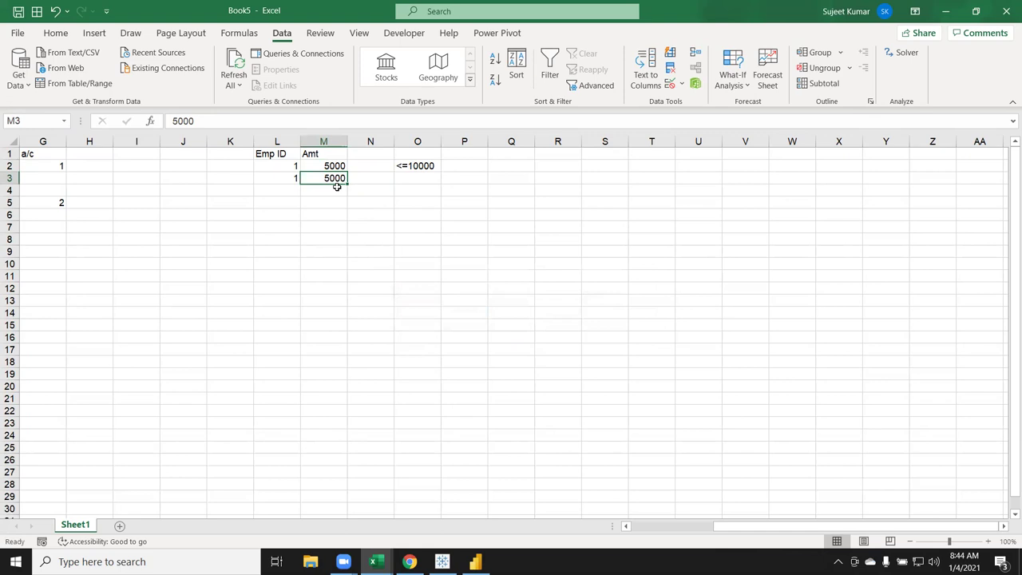
{"action": "type", "text": "5000"}
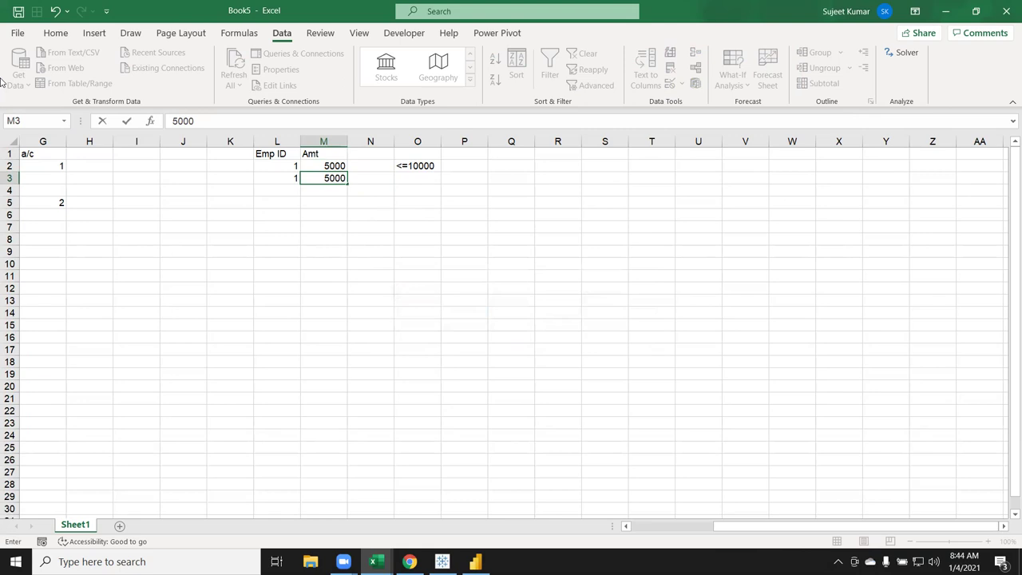
{"action": "key", "text": "Return"}
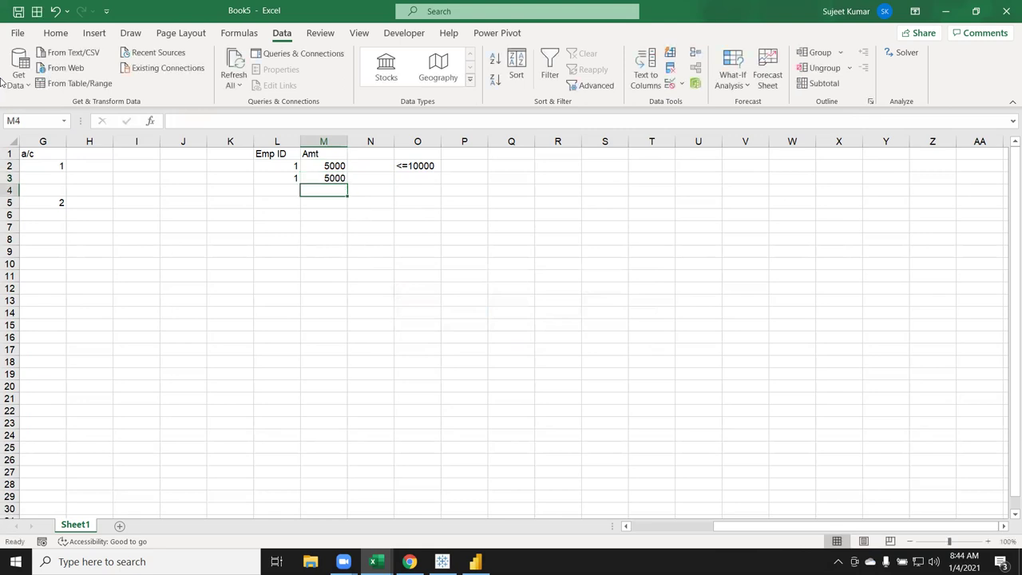
Cancel the 4999 test edit in M3 and insert a new blank Sheet2
{"action": "key", "text": "Up"}
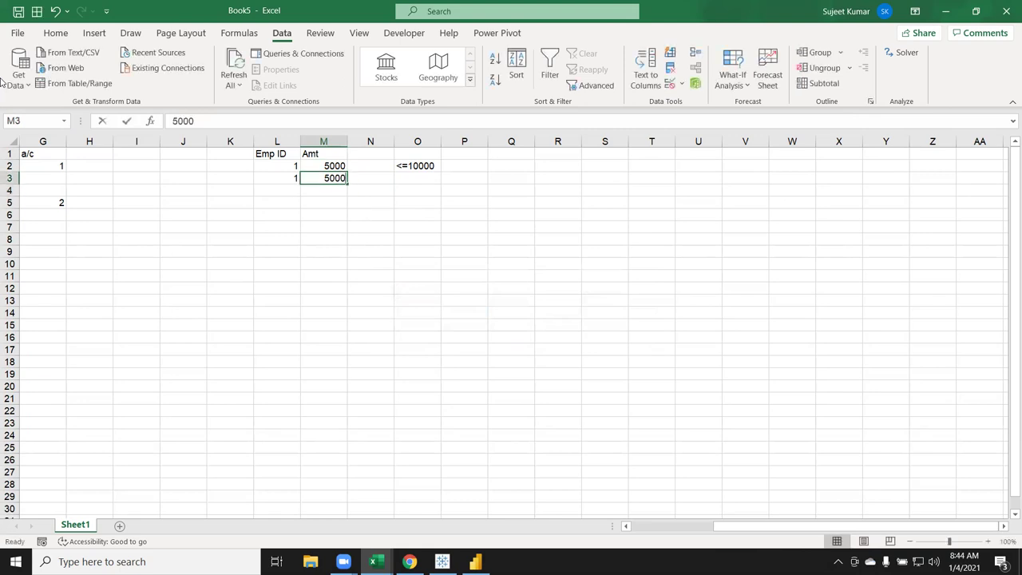
{"action": "type", "text": "4999"}
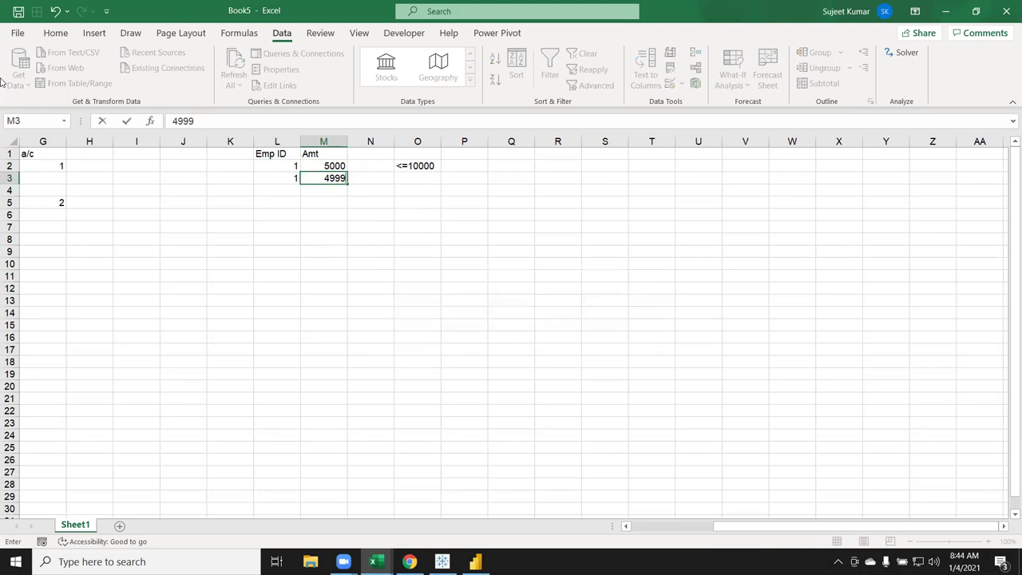
{"action": "key", "text": "Escape"}
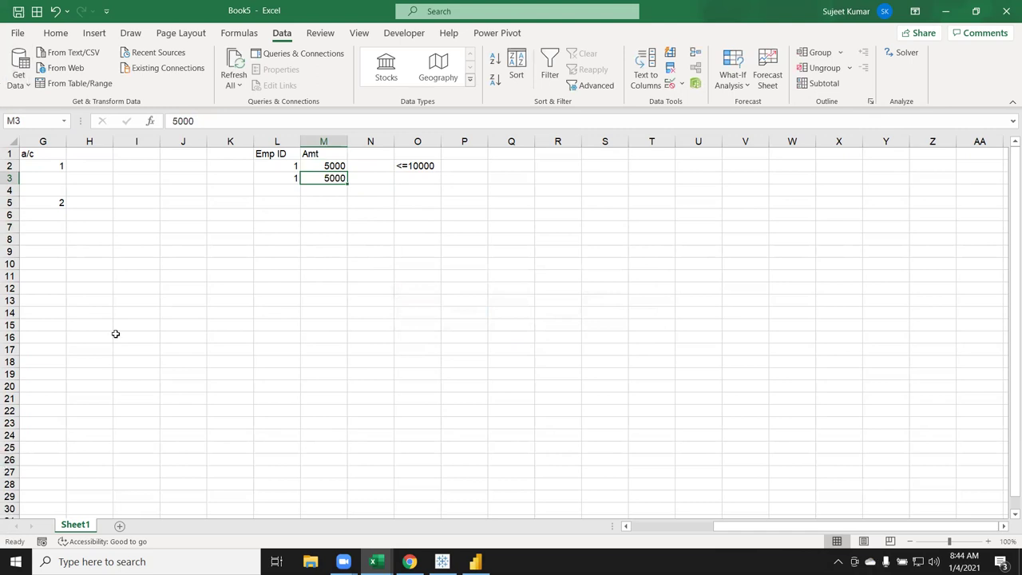
{"action": "left_click", "coordinate": [119, 525]}
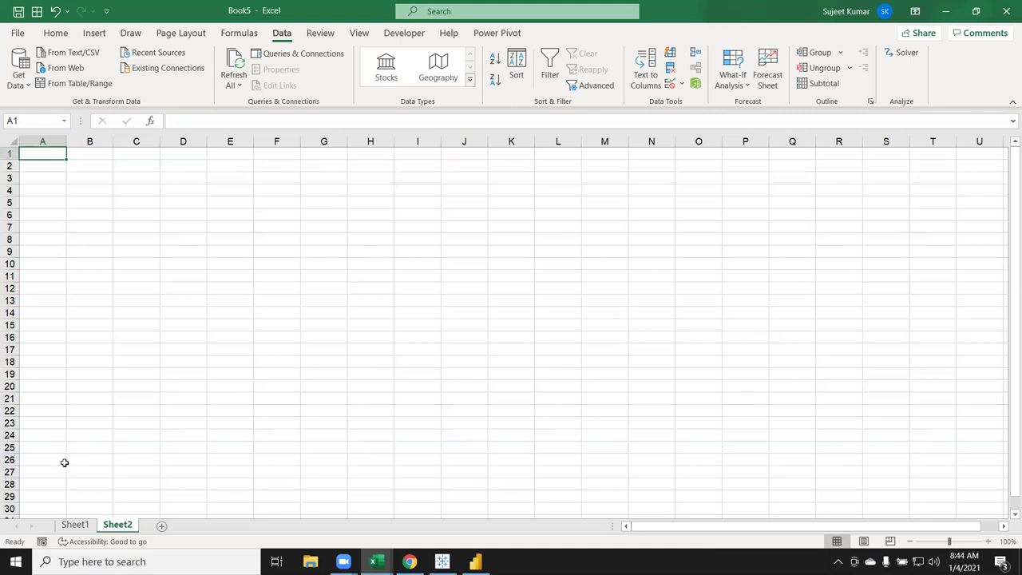
Enter the cities Delhi and Noida in A1:A2
{"action": "type", "text": "Del"}
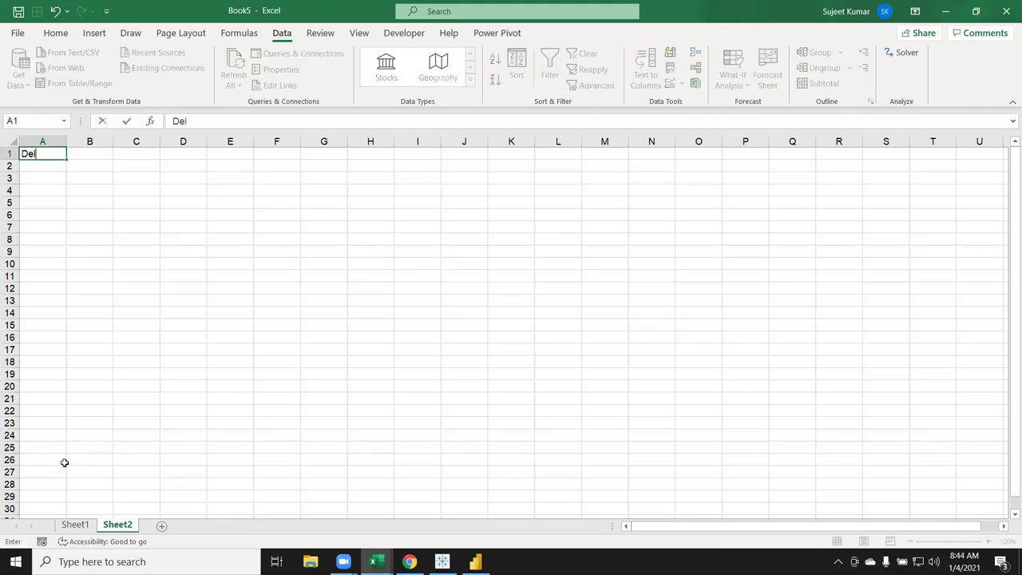
{"action": "type", "text": "hi"}
{"action": "key", "text": "Return"}
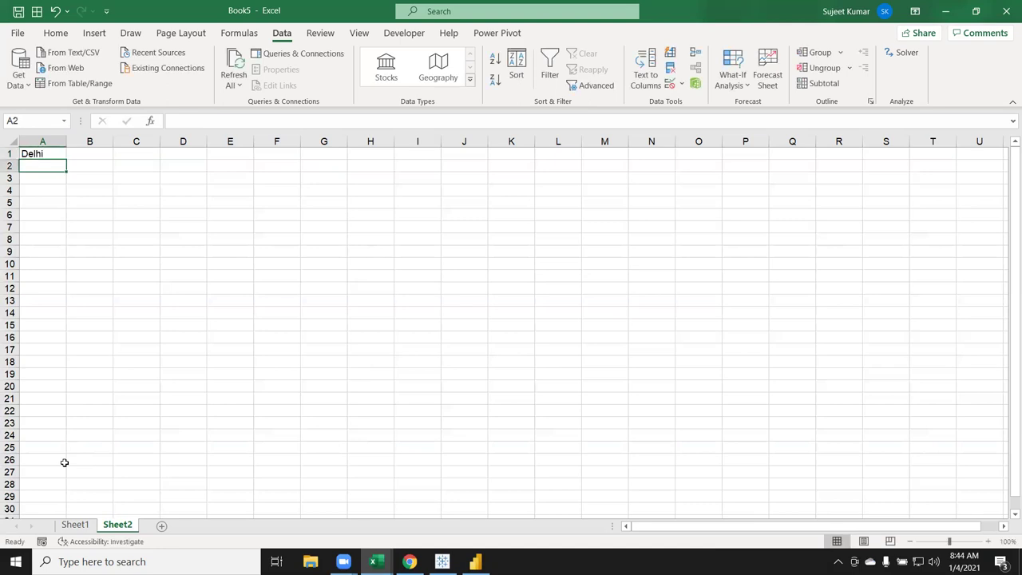
{"action": "type", "text": "Noida"}
{"action": "key", "text": "Return"}
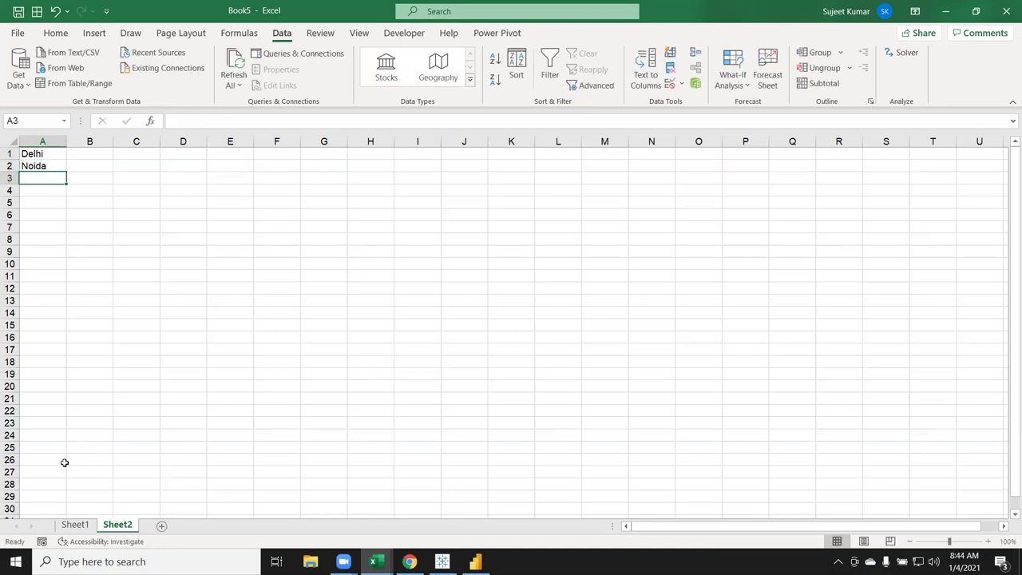
Add the headers City in G1 and Area in H1
{"action": "key", "text": "Up"}
{"action": "key", "text": "Up"}
{"action": "key", "text": "Right"}
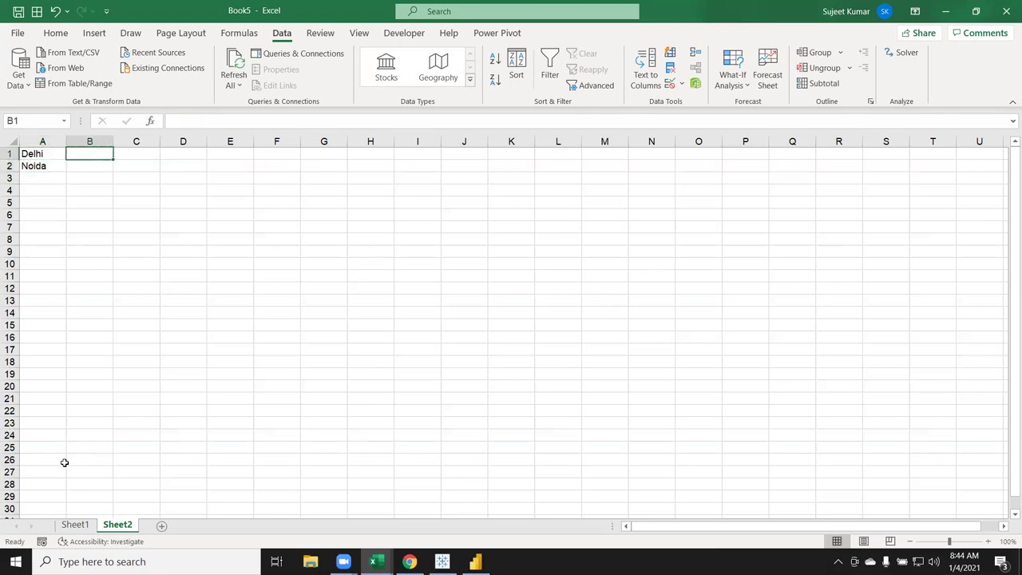
{"action": "key", "text": "Right"}
{"action": "key", "text": "Right"}
{"action": "key", "text": "Right"}
{"action": "type", "text": "Pu"}
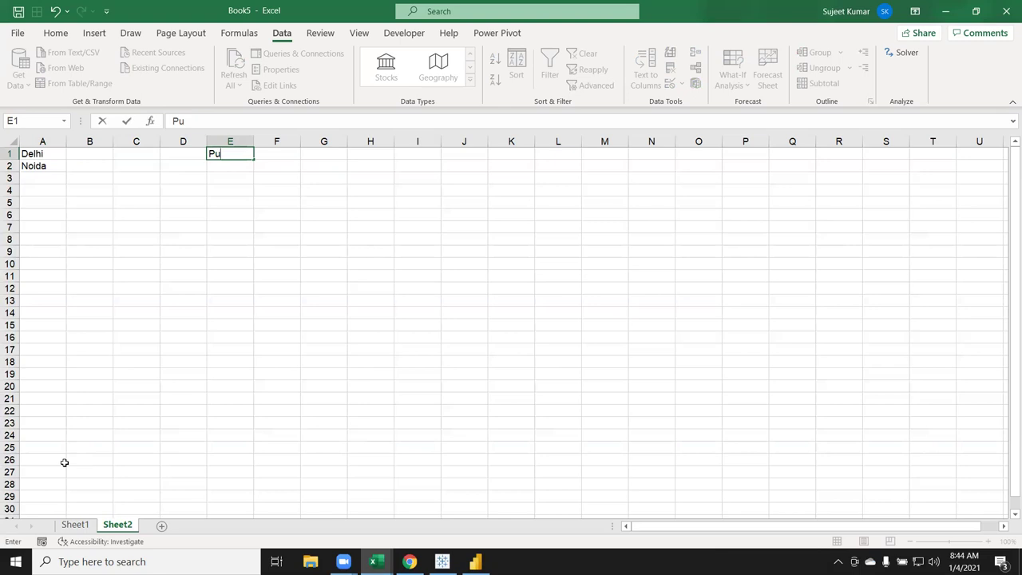
{"action": "key", "text": "Escape"}
{"action": "key", "text": "Right"}
{"action": "key", "text": "Right"}
{"action": "type", "text": "City"}
{"action": "key", "text": "Return"}
{"action": "key", "text": "Up"}
{"action": "key", "text": "Right"}
{"action": "type", "text": "Area"}
{"action": "key", "text": "Return"}
List the areas South, North, East and West in B1:B4
{"action": "key", "text": "Left"}
{"action": "key", "text": "Left"}
{"action": "key", "text": "Left"}
{"action": "key", "text": "Left"}
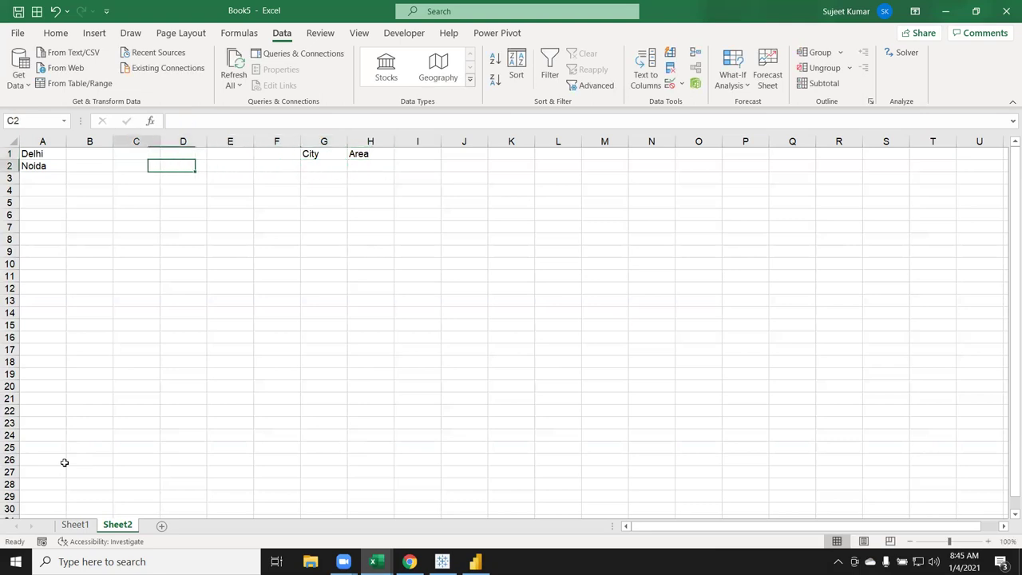
{"action": "key", "text": "Left"}
{"action": "key", "text": "Up"}
{"action": "type", "text": "Sout"}
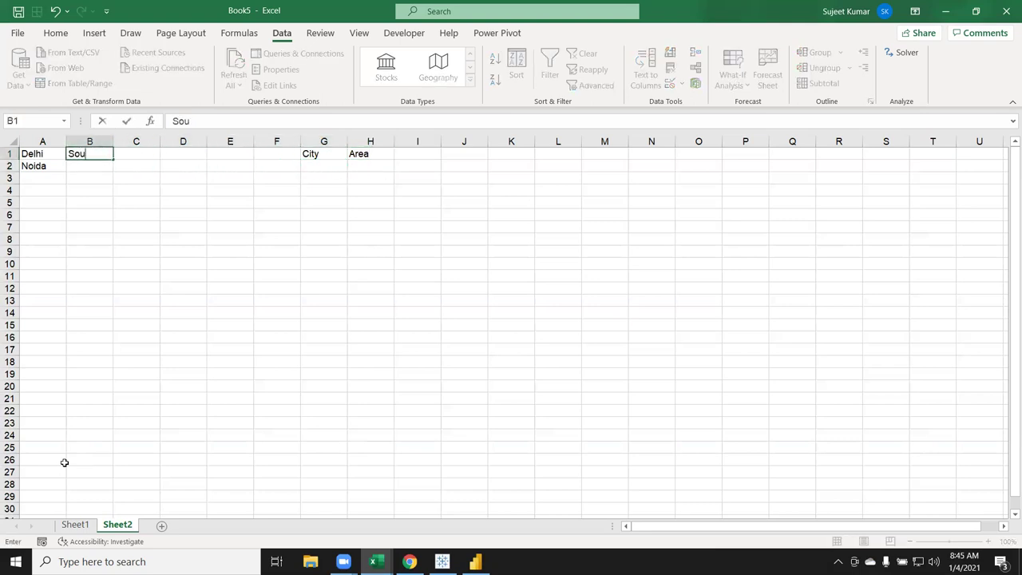
{"action": "type", "text": "h"}
{"action": "key", "text": "Return"}
{"action": "type", "text": "Not"}
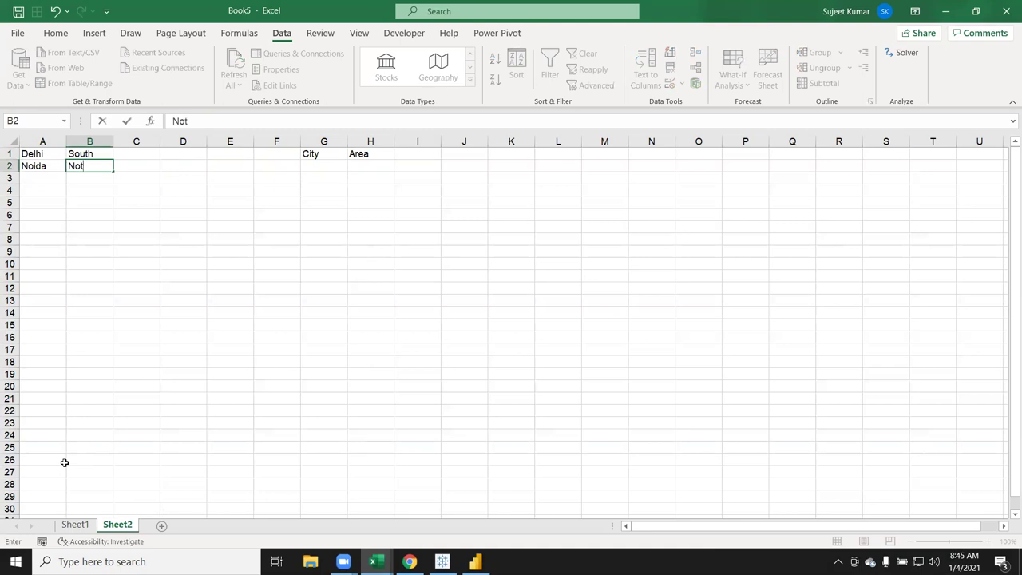
{"action": "key", "text": "BackSpace"}
{"action": "type", "text": "rth"}
{"action": "key", "text": "Return"}
{"action": "type", "text": "East"}
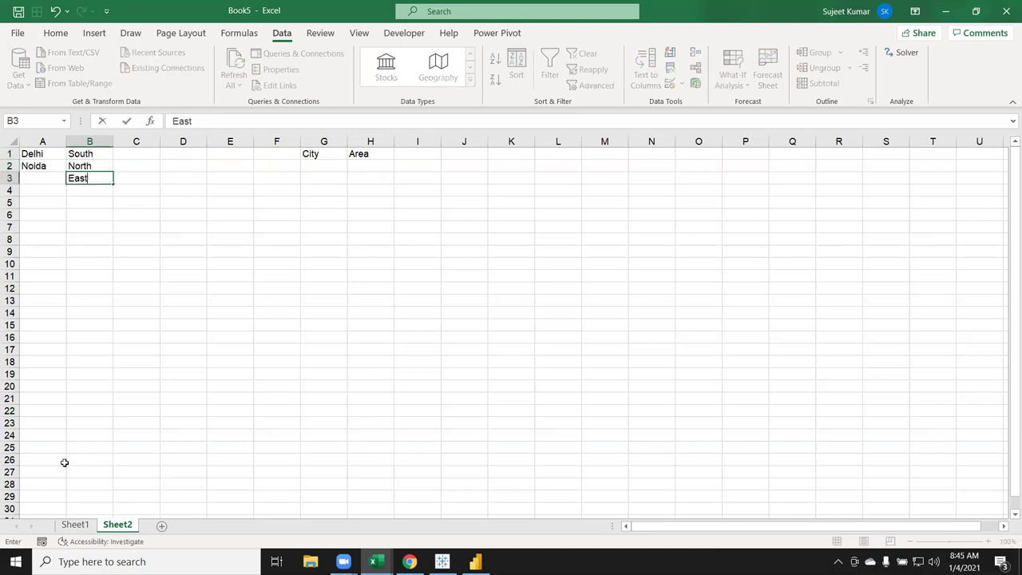
{"action": "key", "text": "Return"}
{"action": "type", "text": "West"}
{"action": "key", "text": "Return"}
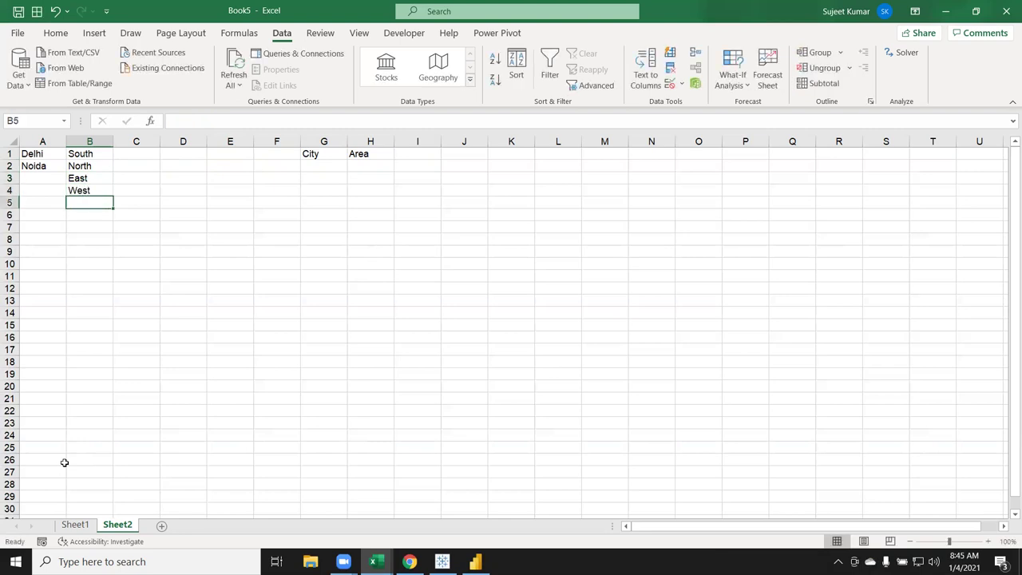
Add Central in B5, correcting the misspelling, and NCR in B6
{"action": "type", "text": "Centrea"}
{"action": "key", "text": "Return"}
{"action": "key", "text": "Up"}
{"action": "key", "text": "F2"}
{"action": "key", "text": "BackSpace"}
{"action": "key", "text": "BackSpace"}
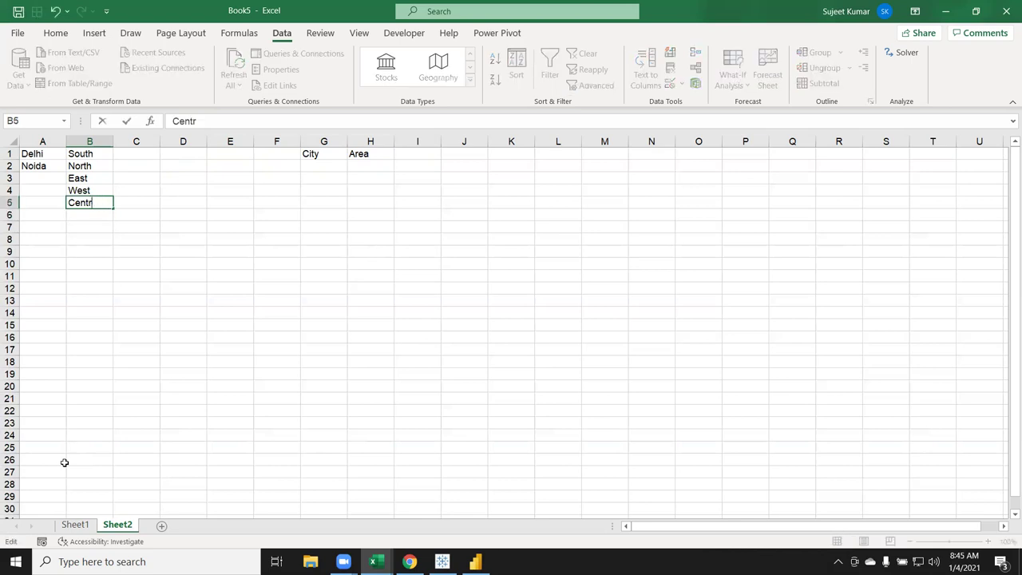
{"action": "key", "text": "Tab"}
{"action": "key", "text": "Left"}
{"action": "key", "text": "F2"}
{"action": "type", "text": "al"}
{"action": "key", "text": "Return"}
{"action": "type", "text": "NCR"}
{"action": "key", "text": "Return"}
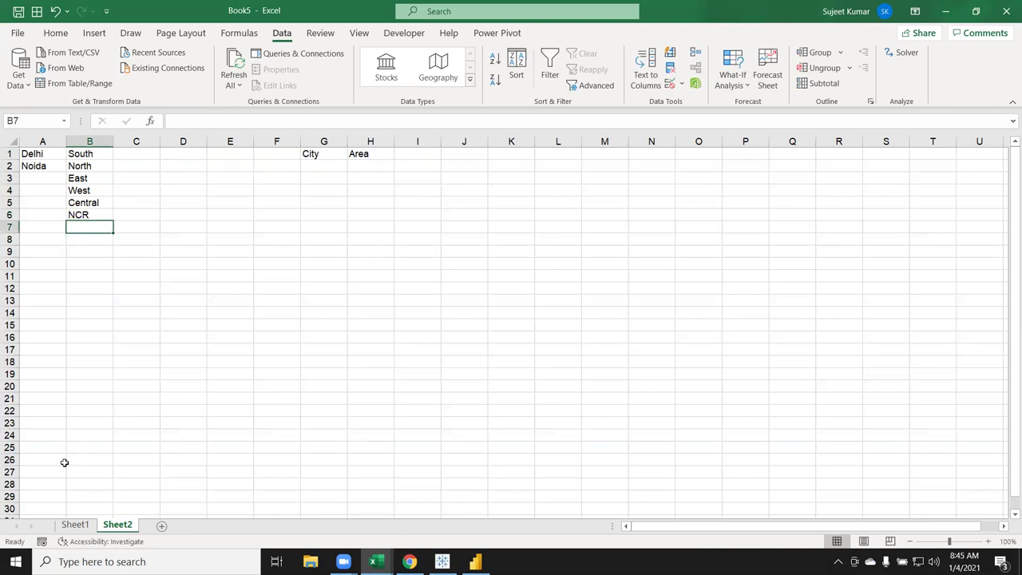
Enter Sec-1 in C1 and fill the series down to Sec-15 in C15
{"action": "key", "text": "Up"}
{"action": "key", "text": "Right"}
{"action": "key", "text": "Up"}
{"action": "key", "text": "Up"}
{"action": "key", "text": "Up"}
{"action": "key", "text": "Up"}
{"action": "key", "text": "Up"}
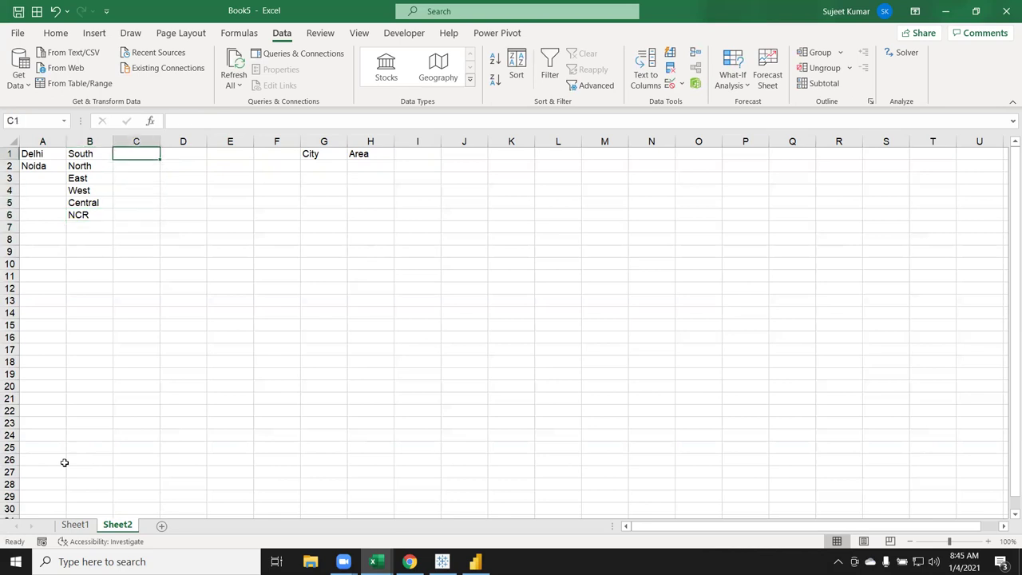
{"action": "type", "text": "Sec-1"}
{"action": "key", "text": "Return"}
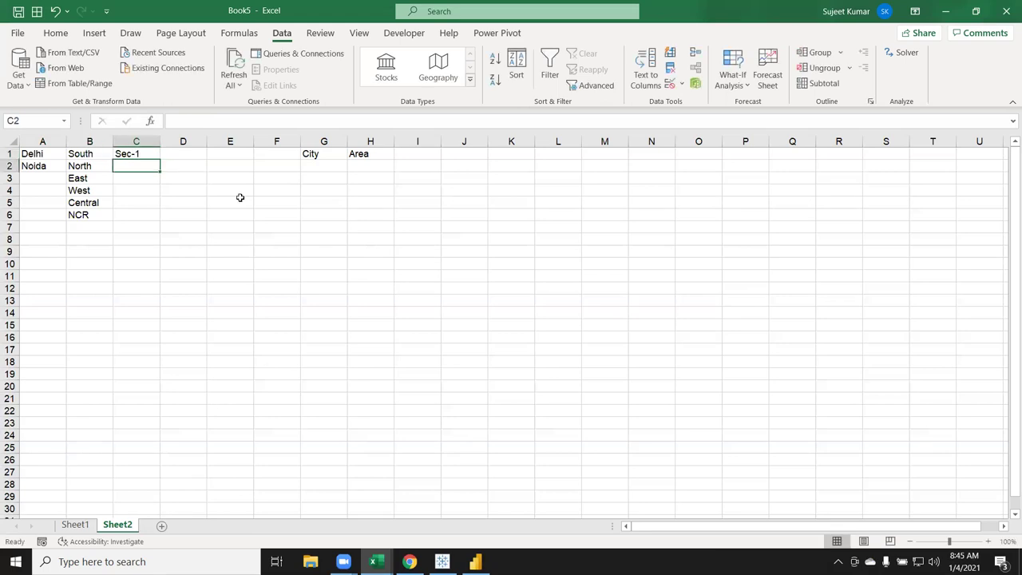
{"action": "left_click", "coordinate": [153, 157]}
{"action": "left_click_drag", "start_coordinate": [157, 159], "coordinate": [146, 308]}
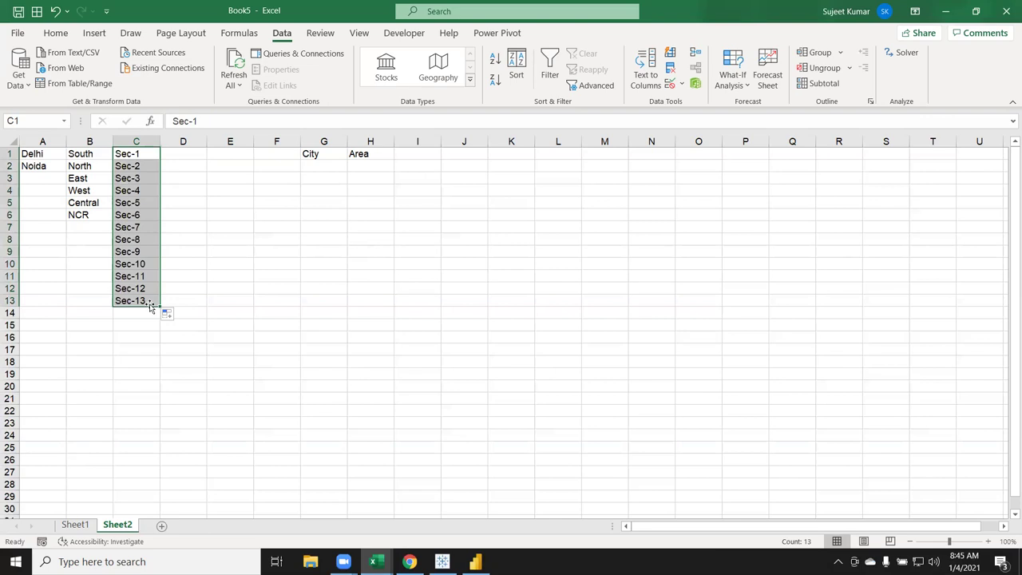
{"action": "left_click_drag", "start_coordinate": [157, 306], "coordinate": [160, 331]}
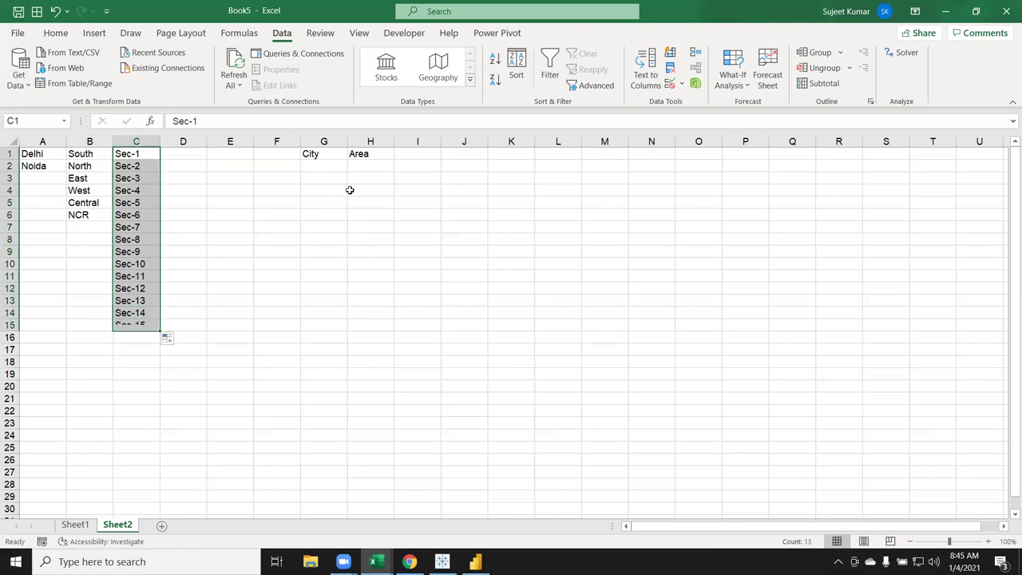
{"action": "left_click", "coordinate": [328, 165]}
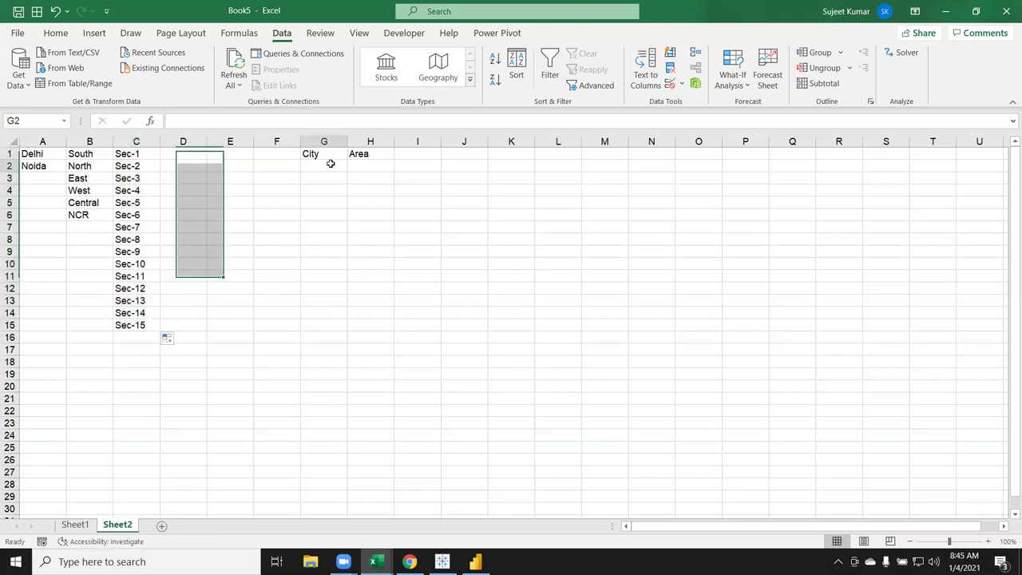
Give G2 a List validation with source =$A$1:$A$2
{"action": "left_click", "coordinate": [670, 83]}
{"action": "left_click", "coordinate": [566, 375]}
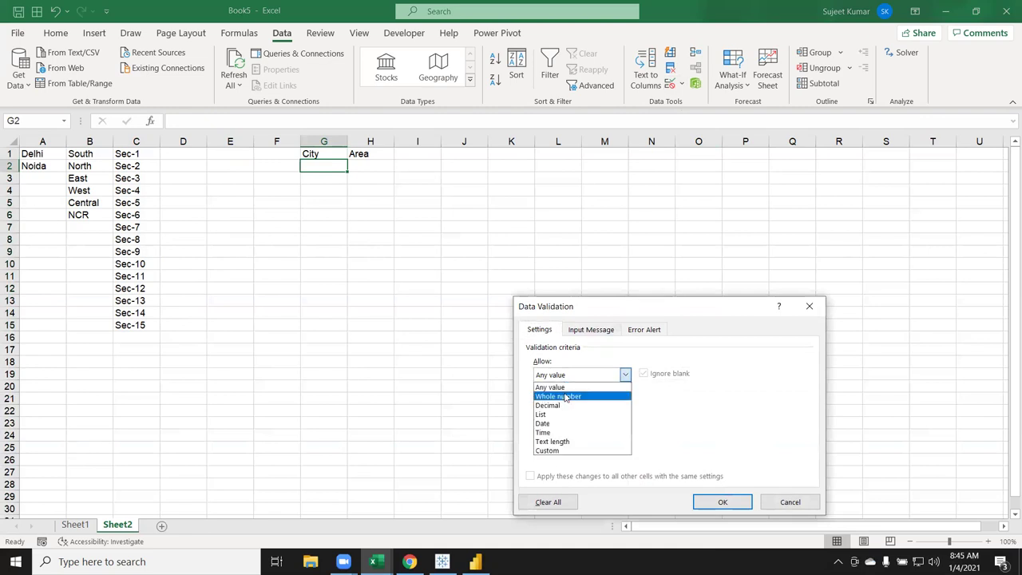
{"action": "left_click", "coordinate": [562, 416]}
{"action": "left_click", "coordinate": [702, 430]}
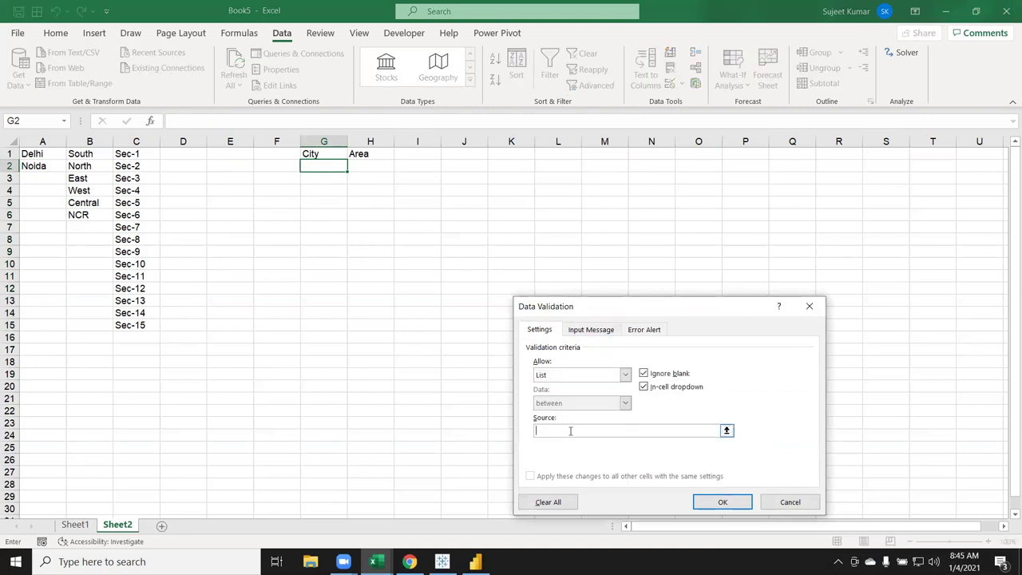
{"action": "left_click_drag", "start_coordinate": [36, 153], "coordinate": [36, 166]}
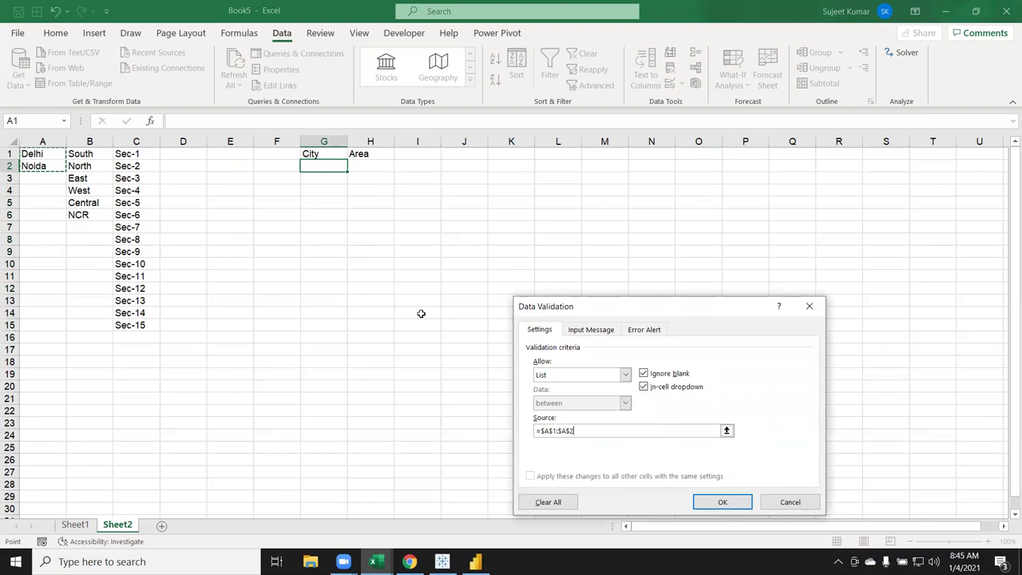
{"action": "left_click", "coordinate": [721, 503]}
Choose Delhi from G2's City dropdown and check its options
{"action": "left_click", "coordinate": [333, 202]}
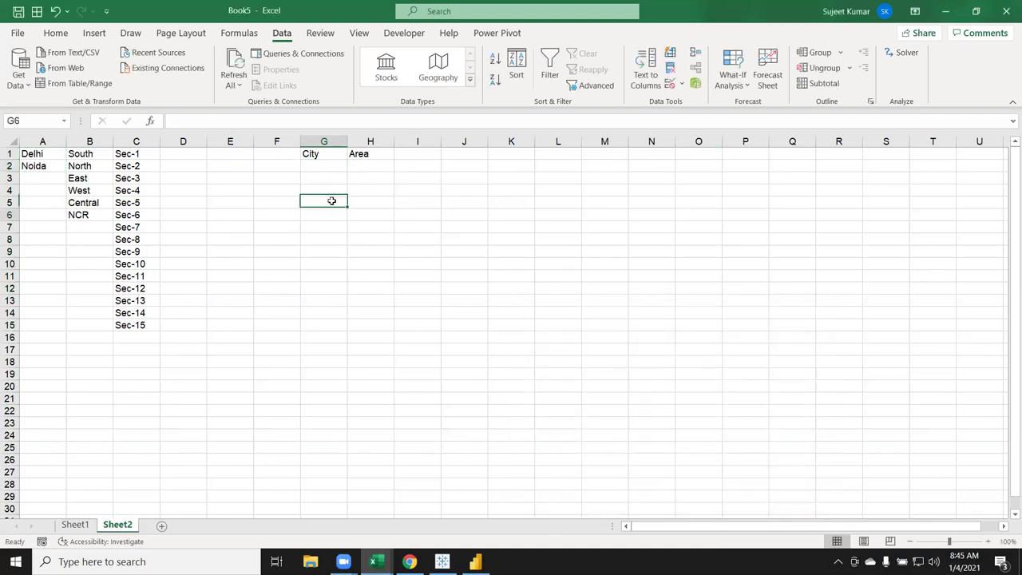
{"action": "left_click", "coordinate": [334, 166]}
{"action": "left_click", "coordinate": [353, 166]}
{"action": "left_click", "coordinate": [319, 175]}
{"action": "left_click", "coordinate": [354, 173]}
{"action": "left_click", "coordinate": [337, 167]}
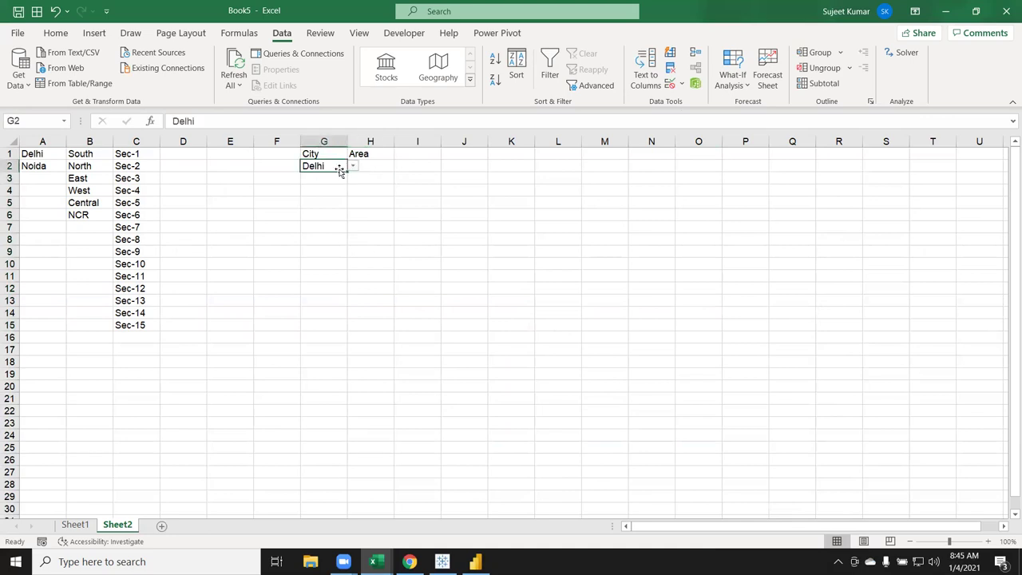
{"action": "left_click", "coordinate": [353, 166]}
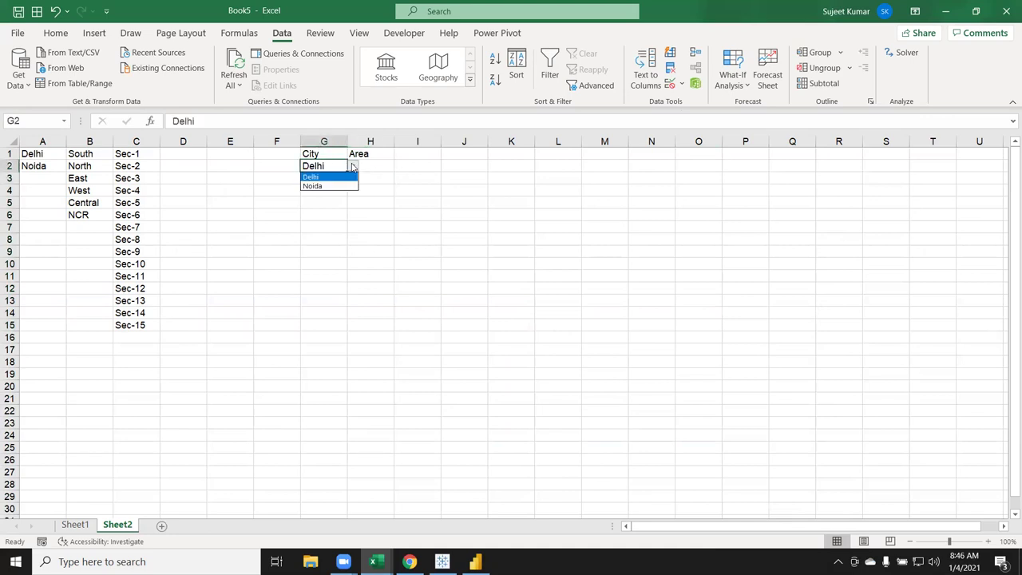
{"action": "left_click", "coordinate": [327, 202]}
{"action": "left_click", "coordinate": [333, 228]}
{"action": "left_click", "coordinate": [369, 170]}
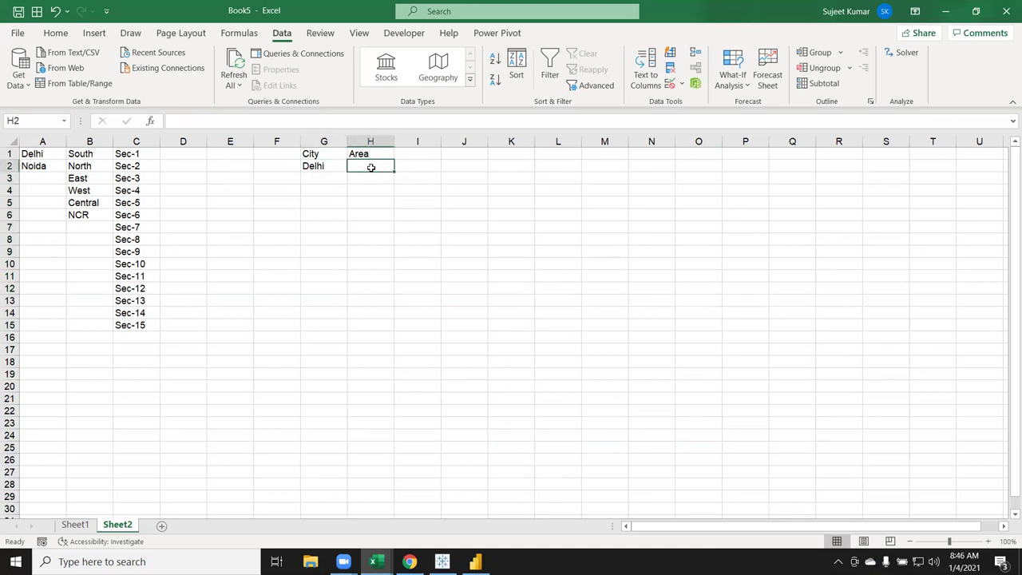
Switch G2's city to Noida and select the area names in B1:B6
{"action": "left_click_drag", "start_coordinate": [101, 155], "coordinate": [94, 215]}
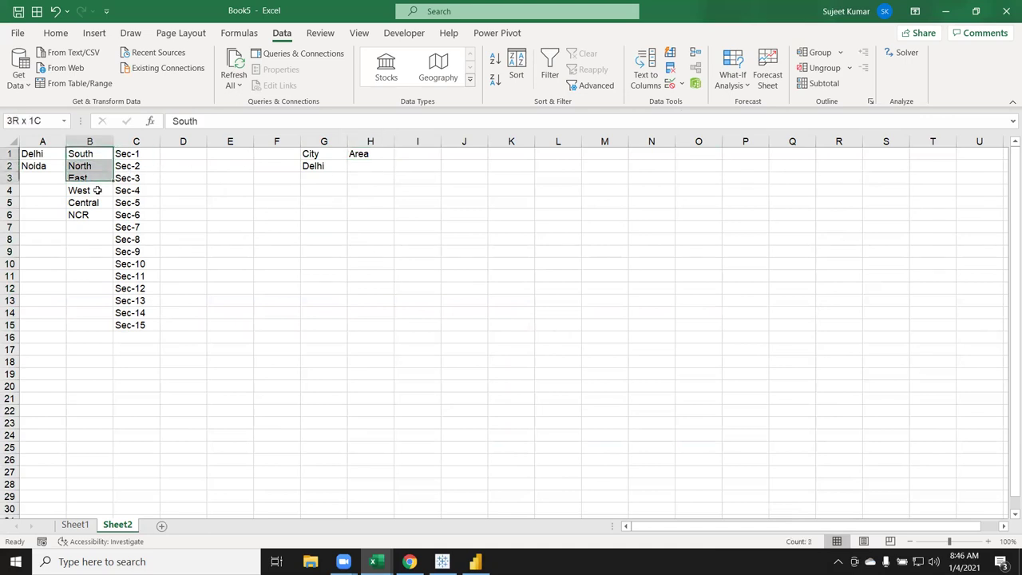
{"action": "left_click", "coordinate": [326, 165]}
{"action": "left_click", "coordinate": [352, 167]}
{"action": "left_click", "coordinate": [340, 186]}
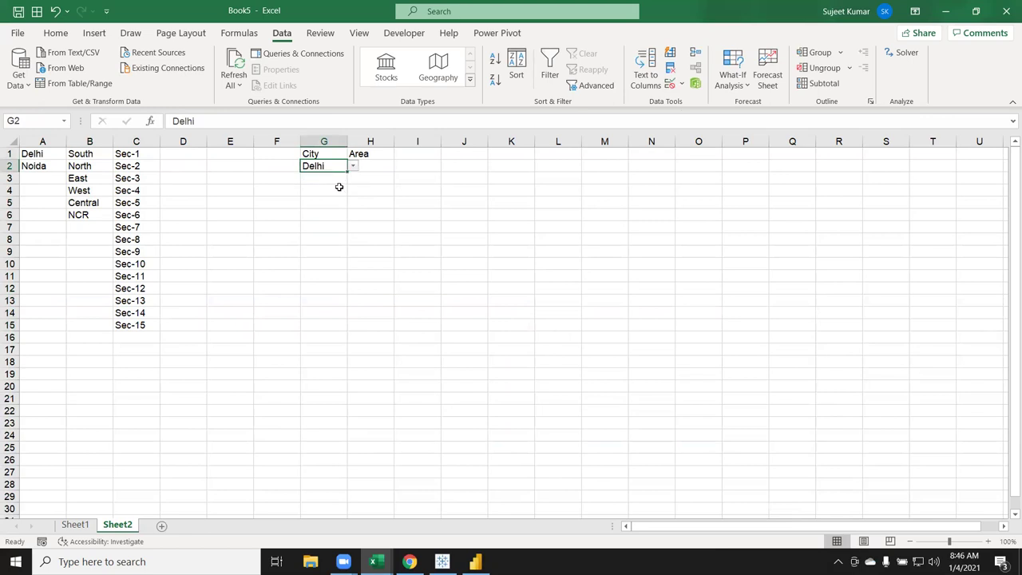
{"action": "left_click_drag", "start_coordinate": [144, 156], "coordinate": [136, 325]}
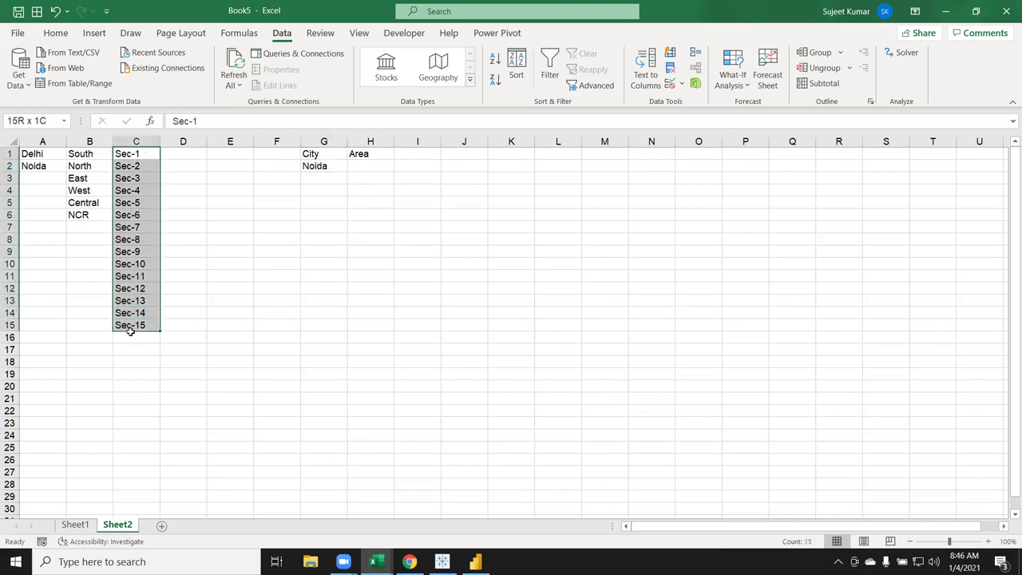
{"action": "left_click", "coordinate": [370, 165]}
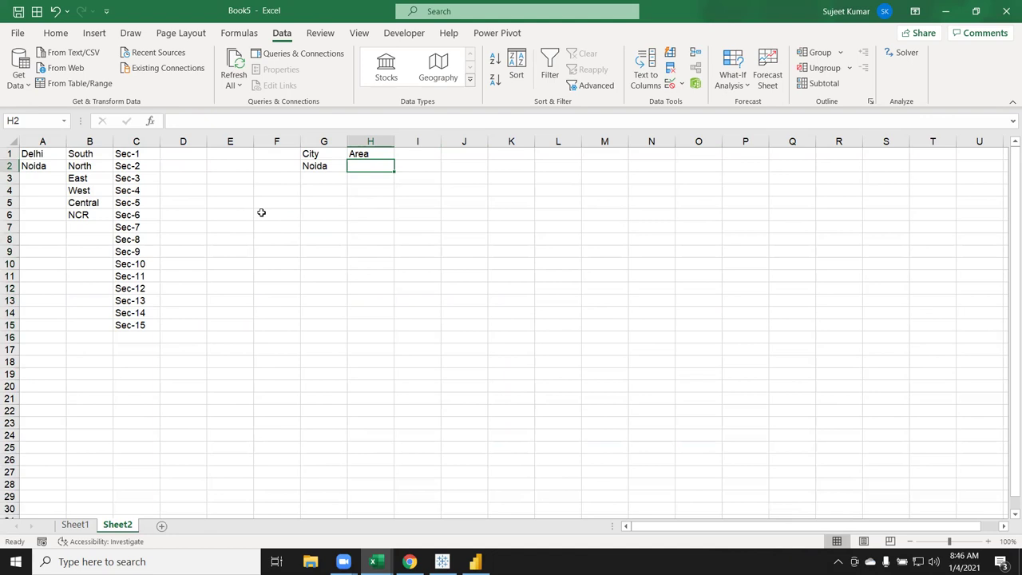
{"action": "left_click_drag", "start_coordinate": [83, 158], "coordinate": [93, 215]}
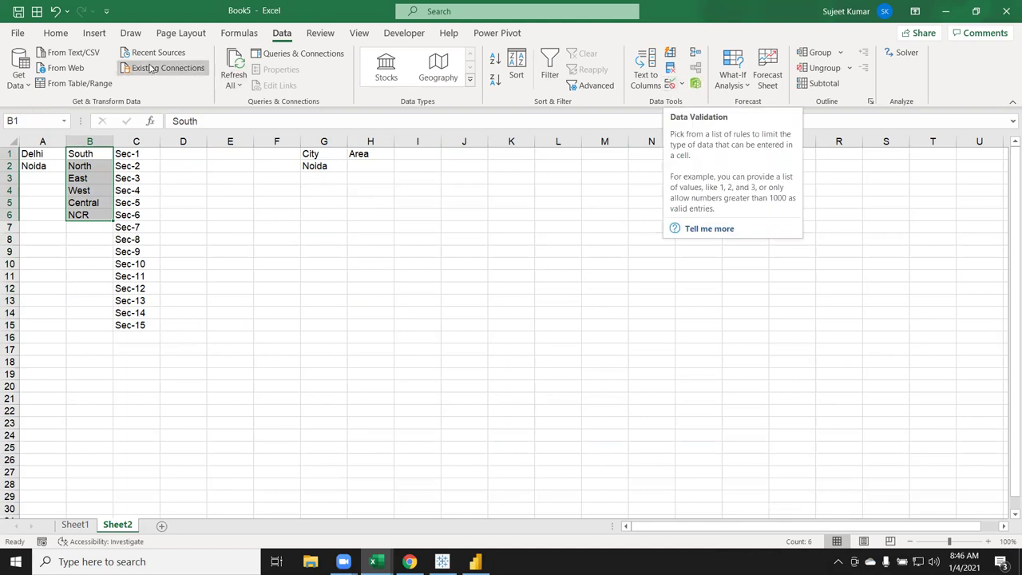
Define the name Delhi for the area list B1:B6
{"action": "left_click", "coordinate": [231, 33]}
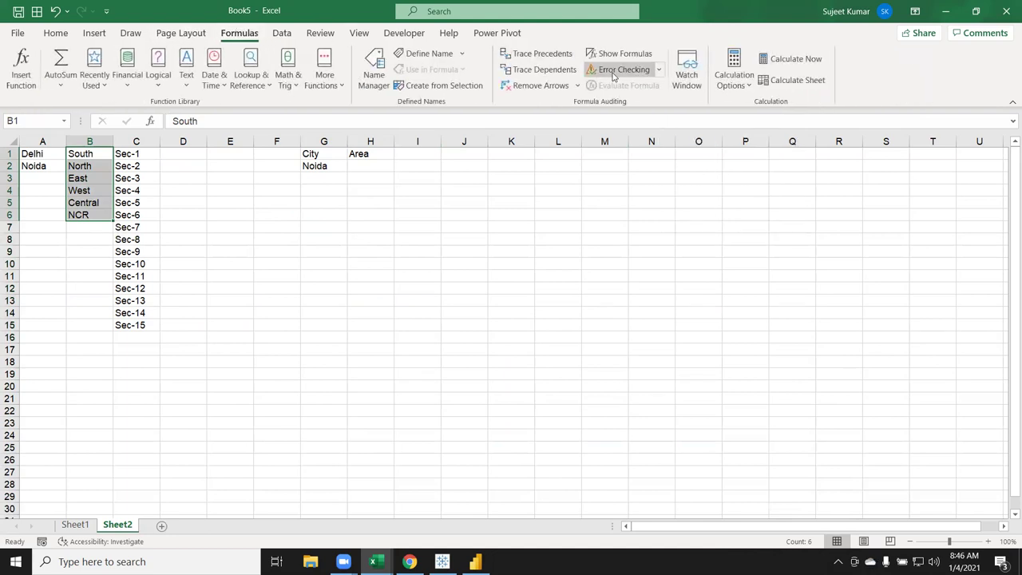
{"action": "left_click", "coordinate": [416, 54]}
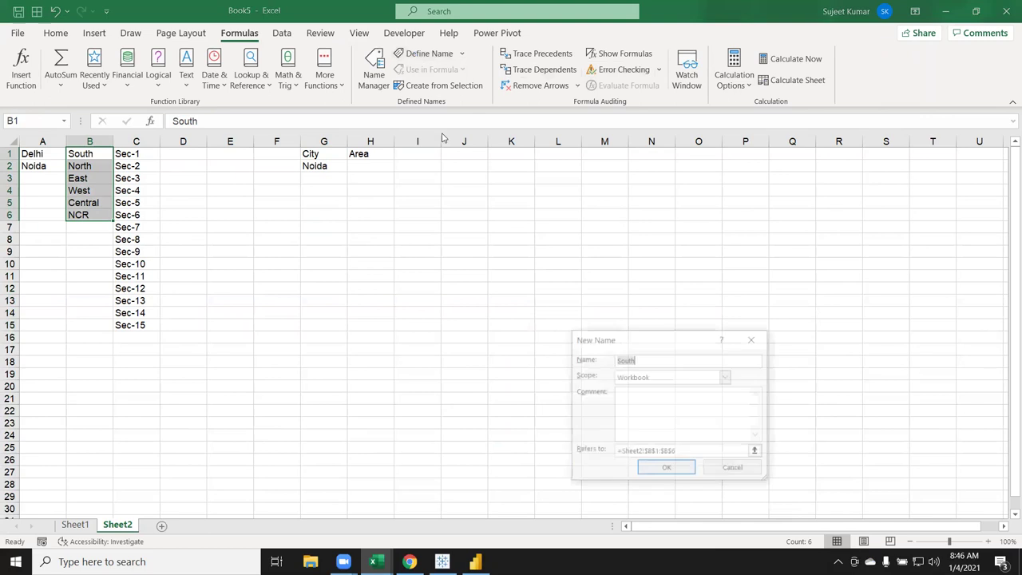
{"action": "type", "text": "Delhi"}
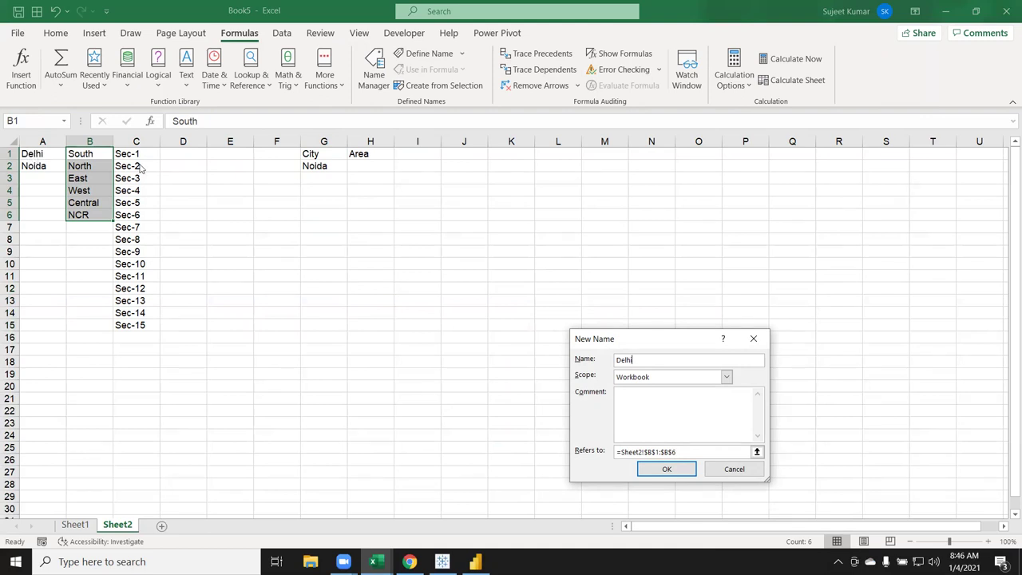
{"action": "left_click", "coordinate": [667, 468]}
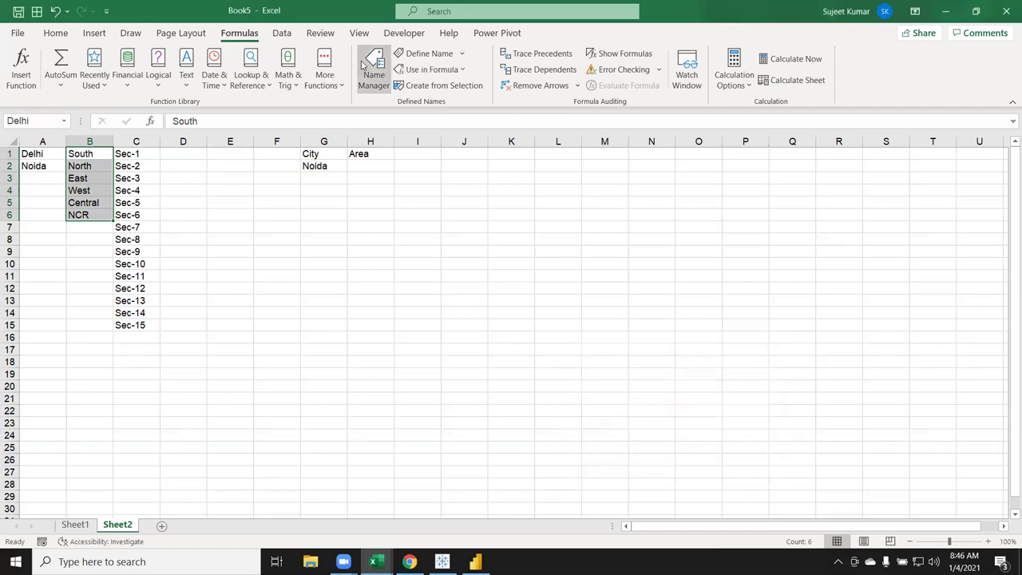
Define the name Noida referring to the sector list C1:C15
{"action": "left_click", "coordinate": [429, 53]}
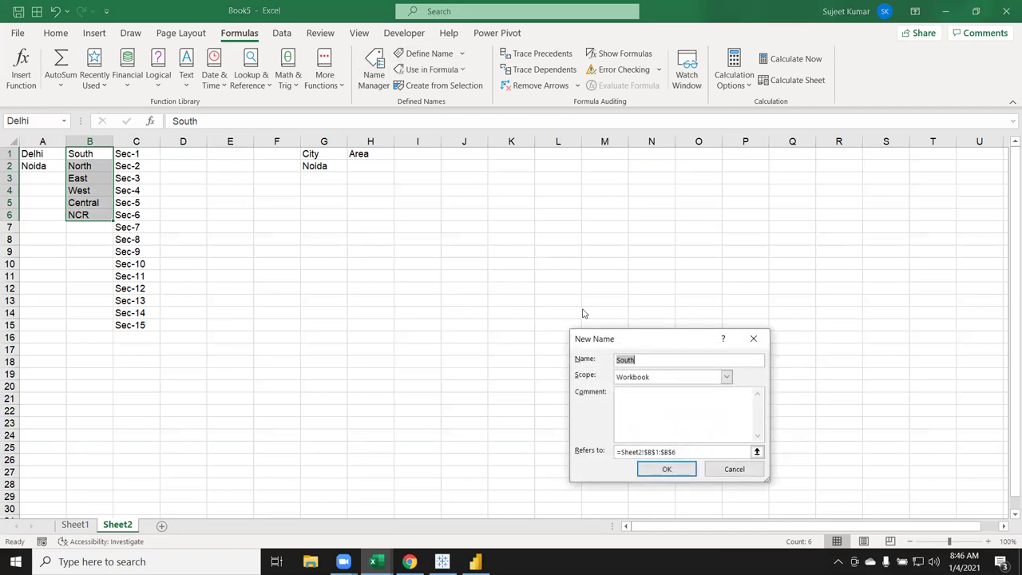
{"action": "left_click", "coordinate": [757, 452]}
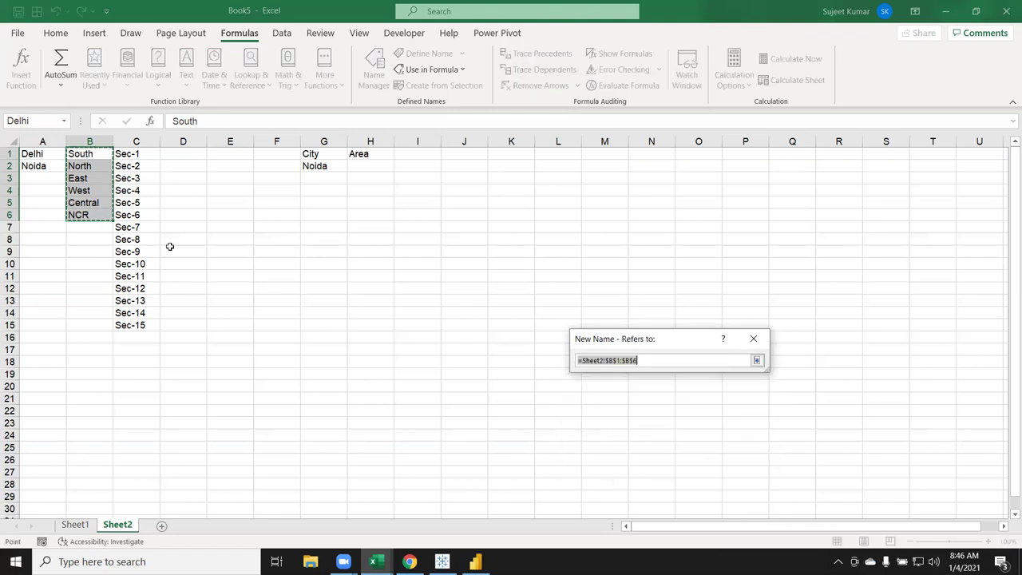
{"action": "left_click_drag", "start_coordinate": [135, 153], "coordinate": [137, 325]}
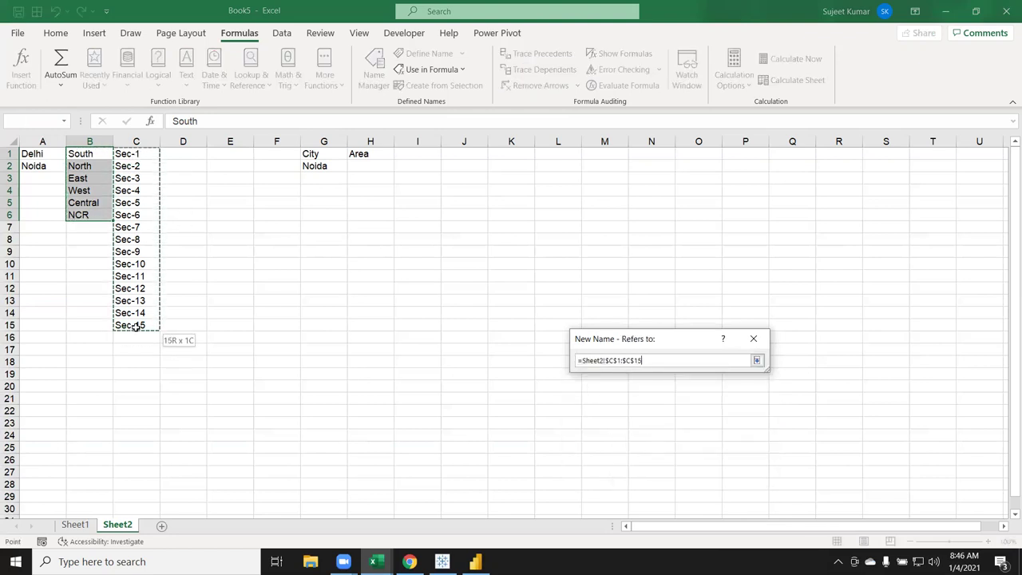
{"action": "left_click", "coordinate": [757, 361]}
{"action": "left_click_drag", "start_coordinate": [643, 359], "coordinate": [582, 360]}
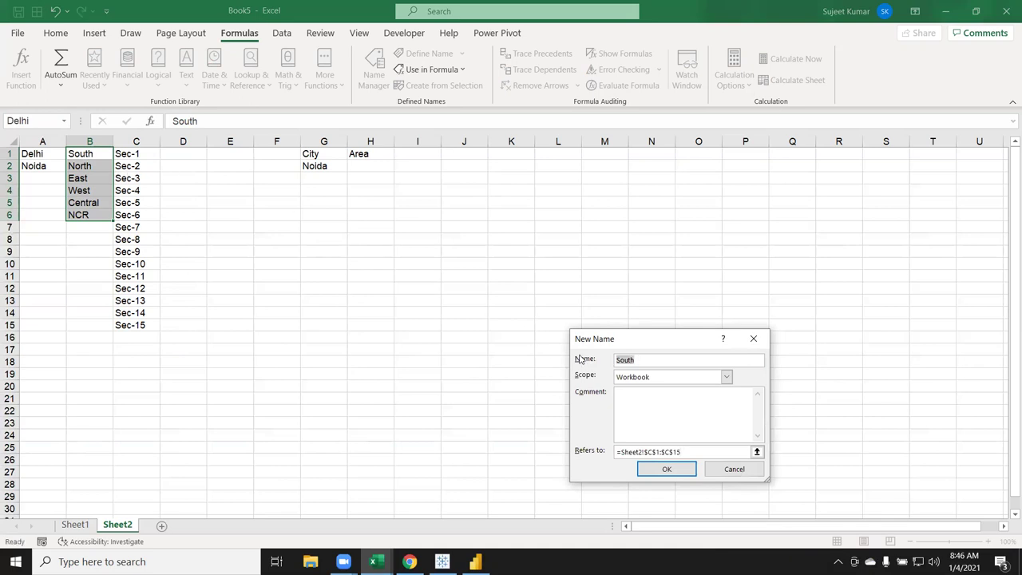
{"action": "type", "text": "Noida"}
{"action": "left_click", "coordinate": [667, 469]}
{"action": "left_click", "coordinate": [353, 170]}
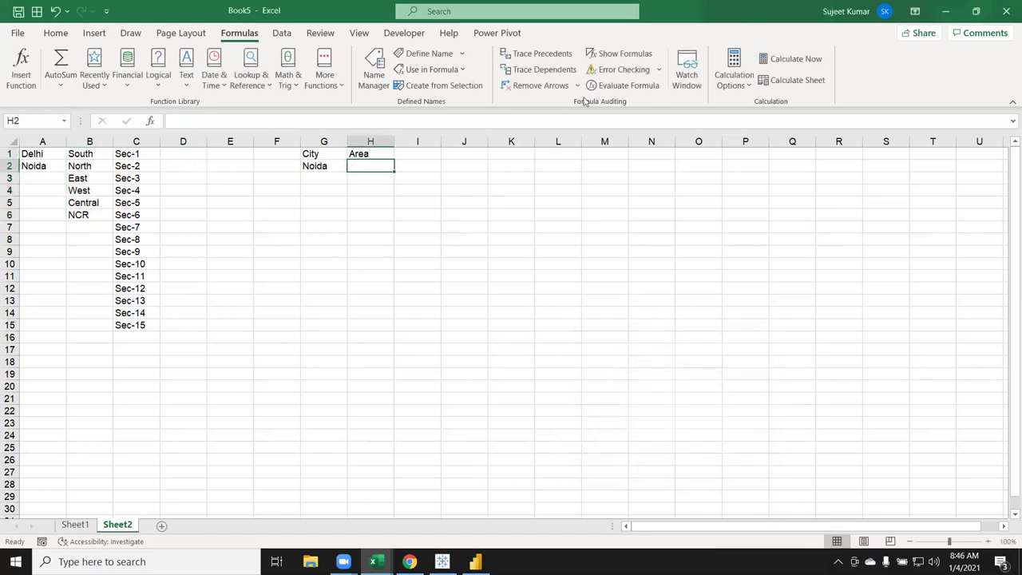
{"action": "left_click", "coordinate": [626, 85]}
Give H2 a List data validation with source =INDIRECT($G$2)
{"action": "key", "text": "Escape"}
{"action": "left_click", "coordinate": [281, 32]}
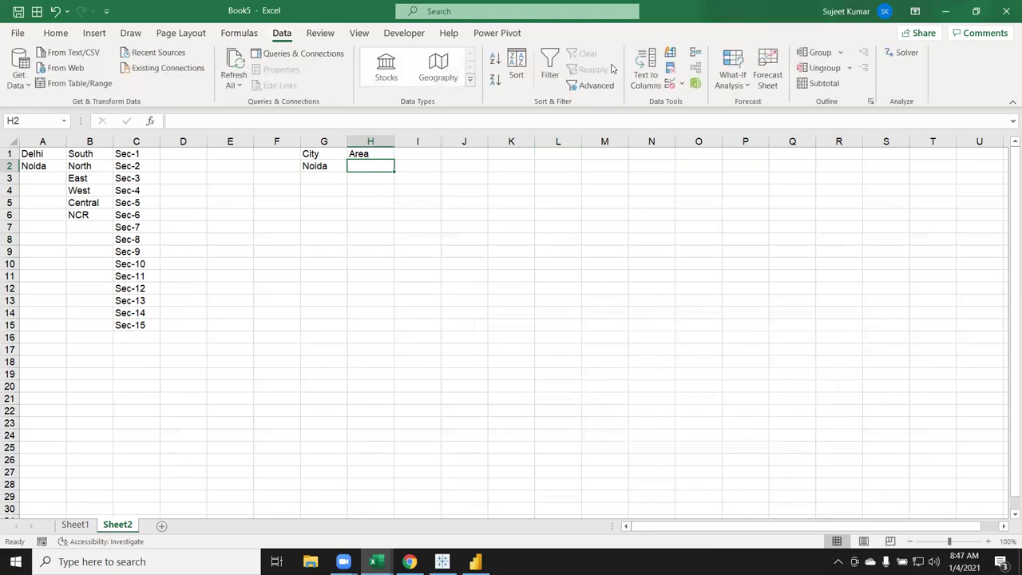
{"action": "left_click", "coordinate": [670, 83]}
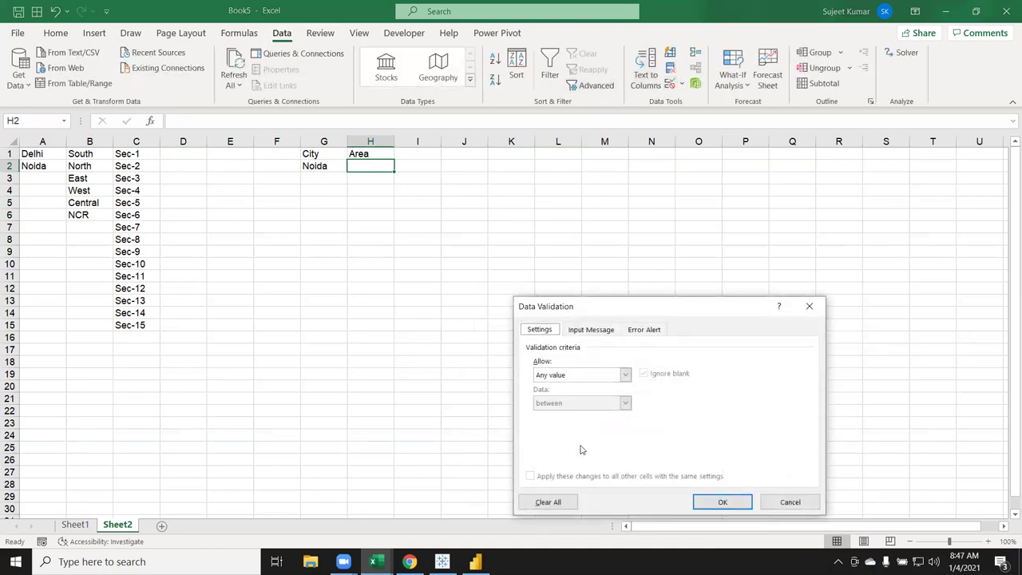
{"action": "left_click", "coordinate": [625, 375]}
{"action": "left_click", "coordinate": [543, 414]}
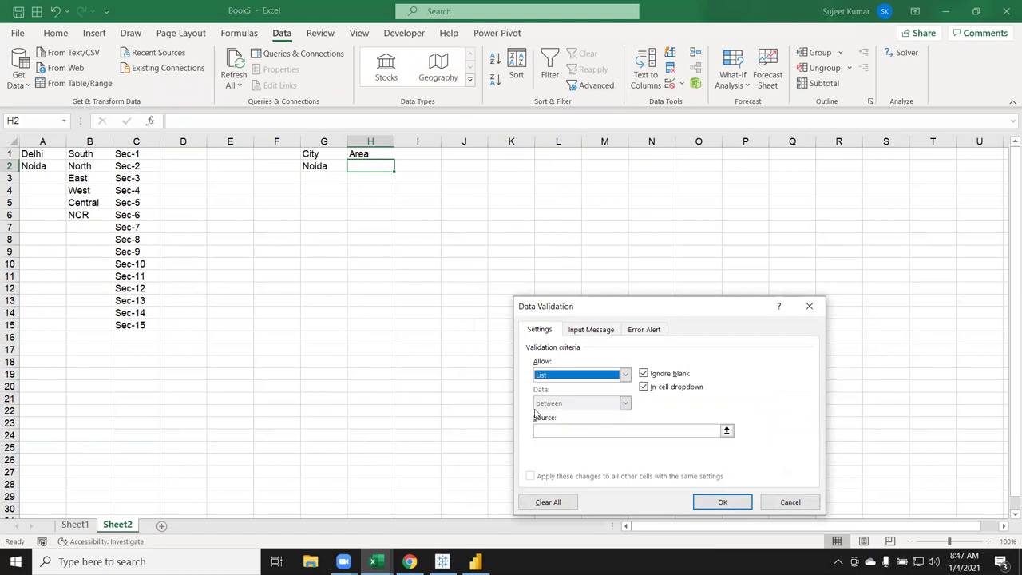
{"action": "left_click", "coordinate": [545, 431]}
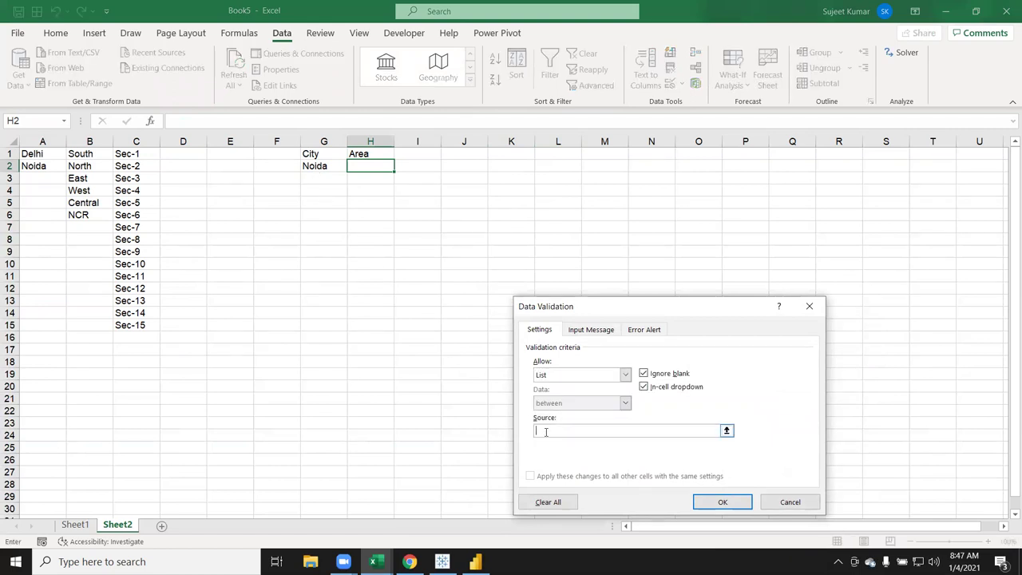
{"action": "type", "text": "=indi"}
{"action": "type", "text": "rect("}
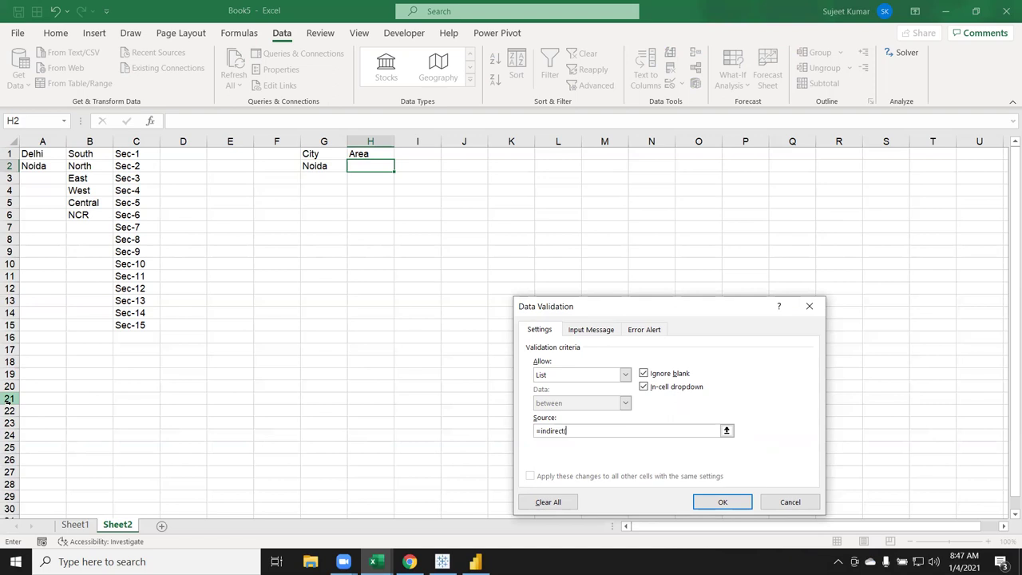
{"action": "left_click", "coordinate": [309, 166]}
{"action": "type", "text": ")"}
{"action": "left_click", "coordinate": [722, 501]}
Test H2's area dropdown by choosing Delhi, then Noida, as the city in G2
{"action": "left_click", "coordinate": [382, 197]}
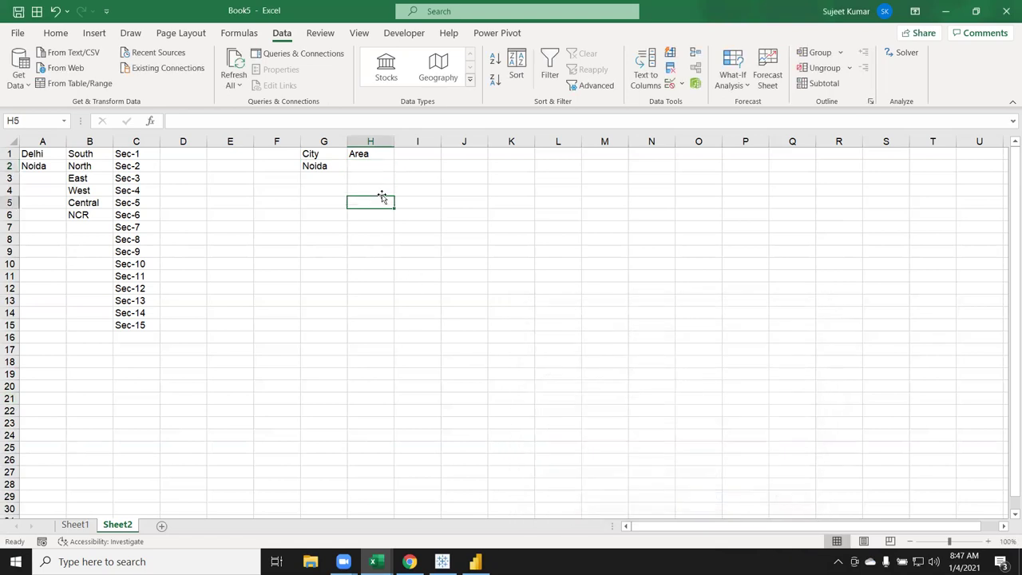
{"action": "left_click", "coordinate": [328, 165]}
{"action": "left_click", "coordinate": [352, 166]}
{"action": "left_click", "coordinate": [323, 176]}
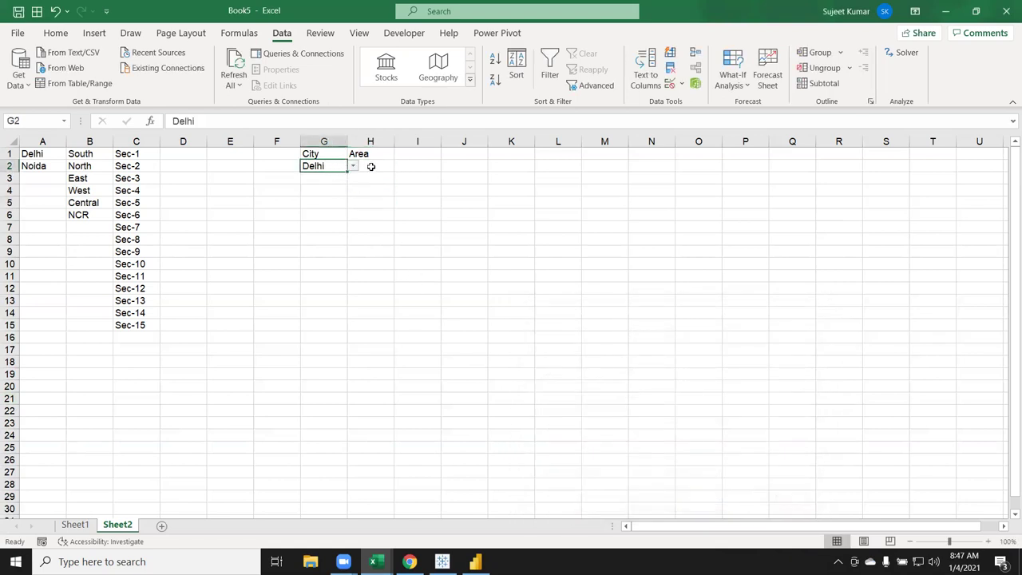
{"action": "left_click", "coordinate": [371, 166]}
{"action": "left_click", "coordinate": [399, 167]}
{"action": "left_click", "coordinate": [399, 167]}
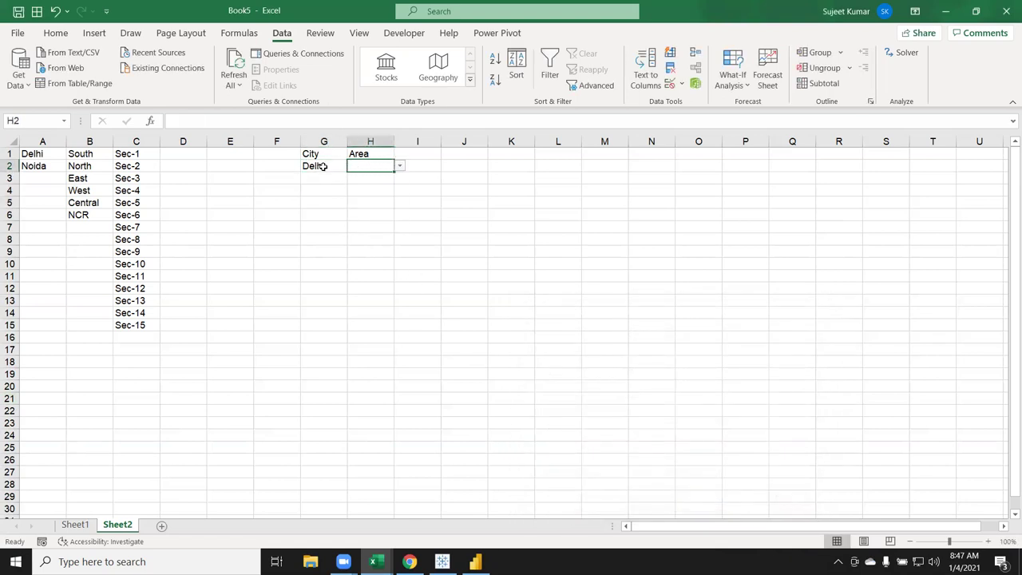
{"action": "left_click", "coordinate": [323, 166]}
{"action": "left_click", "coordinate": [352, 166]}
{"action": "left_click", "coordinate": [348, 186]}
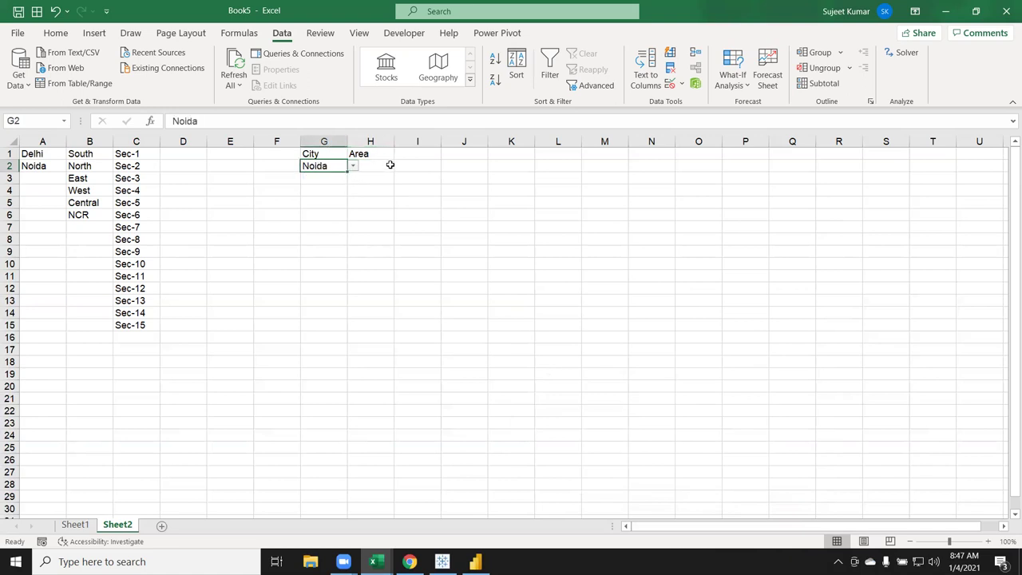
{"action": "left_click", "coordinate": [391, 165]}
{"action": "left_click", "coordinate": [400, 166]}
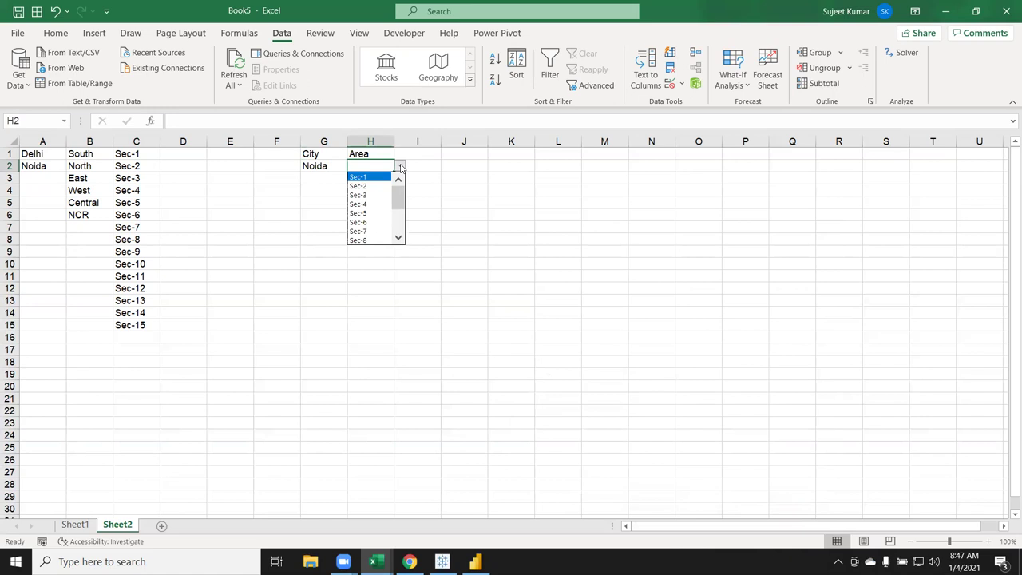
{"action": "key", "text": "Escape"}
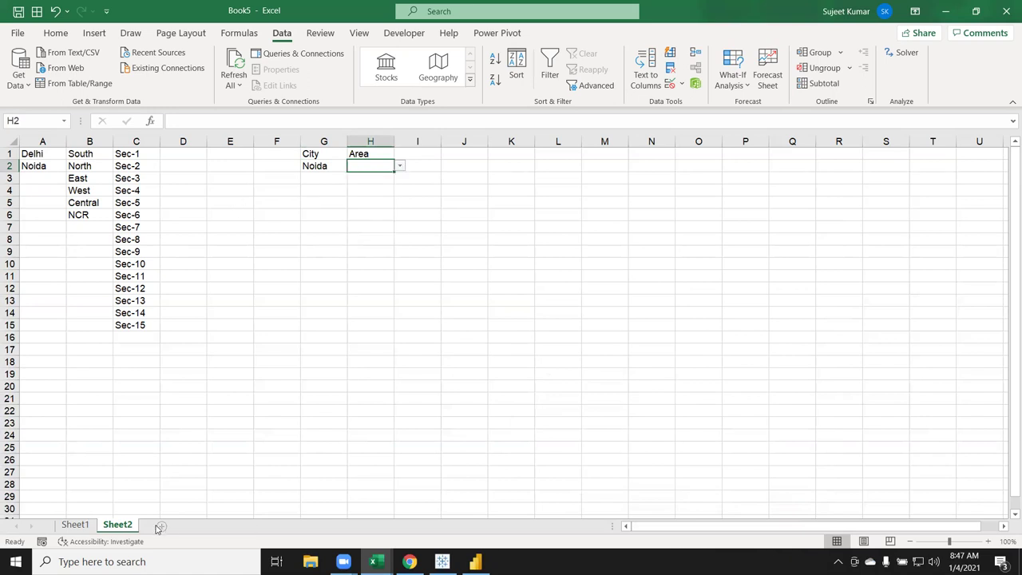
Add a new sheet with headers Name in A1 and City in B1
{"action": "left_click", "coordinate": [200, 526]}
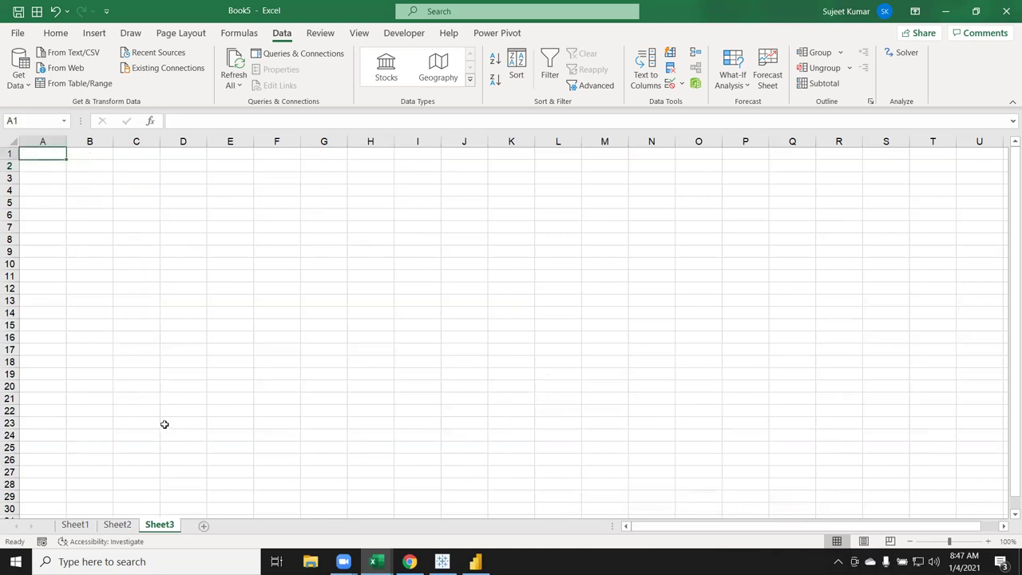
{"action": "type", "text": "Name"}
{"action": "key", "text": "Return"}
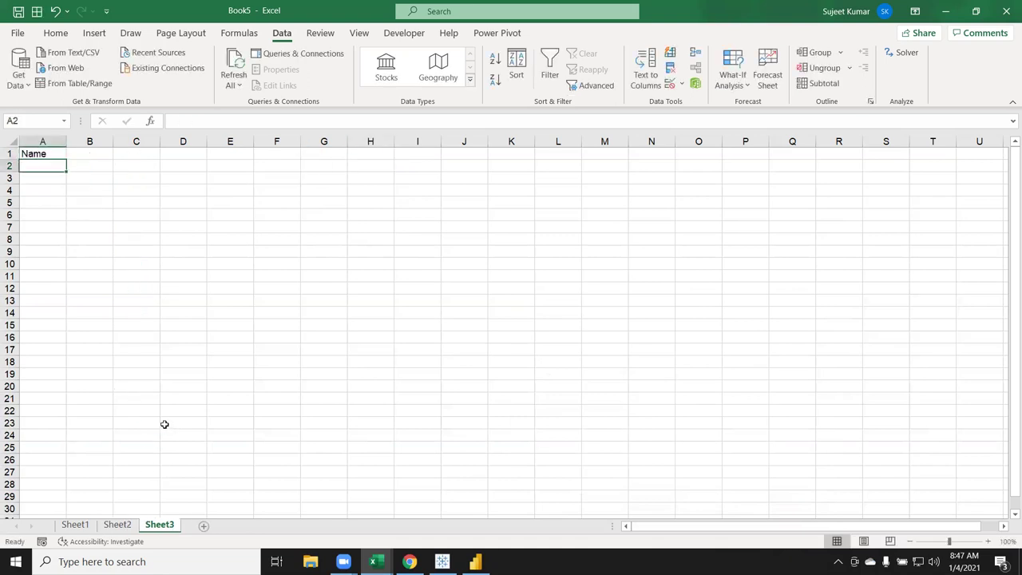
{"action": "key", "text": "Up"}
{"action": "key", "text": "Right"}
{"action": "type", "text": "City"}
{"action": "key", "text": "Return"}
Enter a first name in A2 and fill names down column A to row 125
{"action": "key", "text": "Left"}
{"action": "type", "text": "P"}
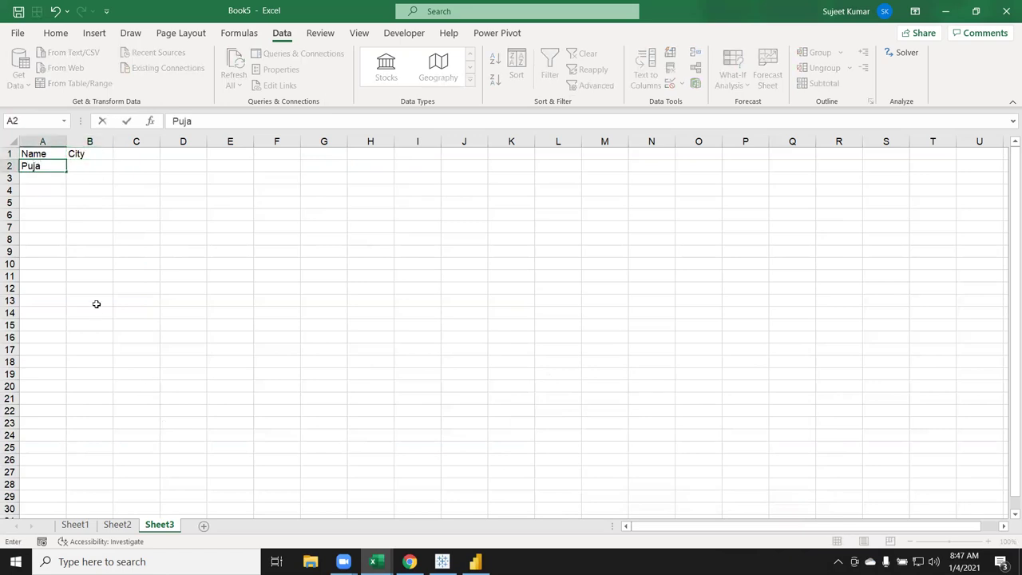
{"action": "left_click", "coordinate": [95, 304]}
{"action": "left_click", "coordinate": [48, 168]}
{"action": "left_click_drag", "start_coordinate": [63, 170], "coordinate": [68, 508]}
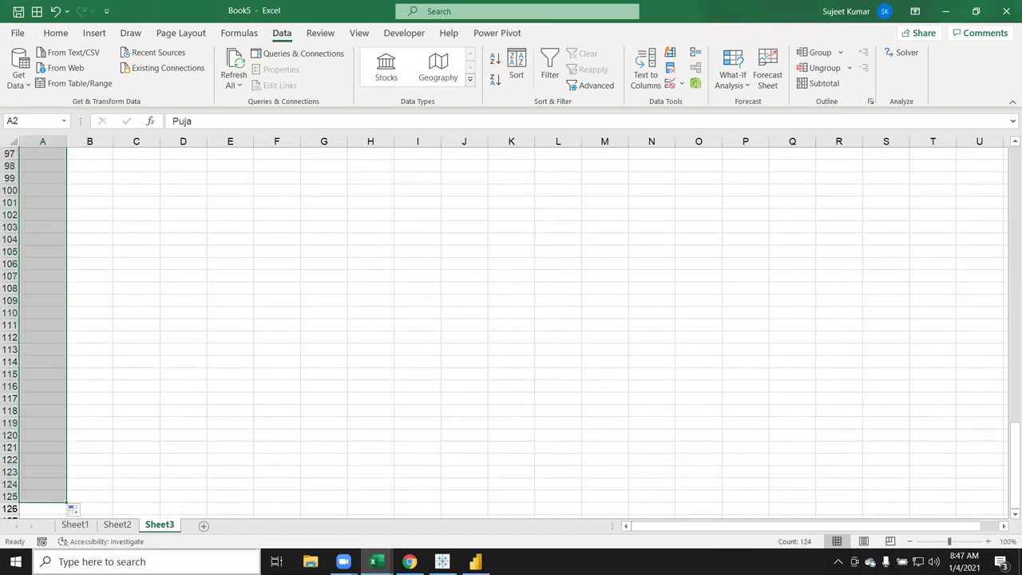
Enter Pune in B2 and fill the cities down column B
{"action": "key", "text": "ctrl+Home"}
{"action": "key", "text": "Right"}
{"action": "key", "text": "Down"}
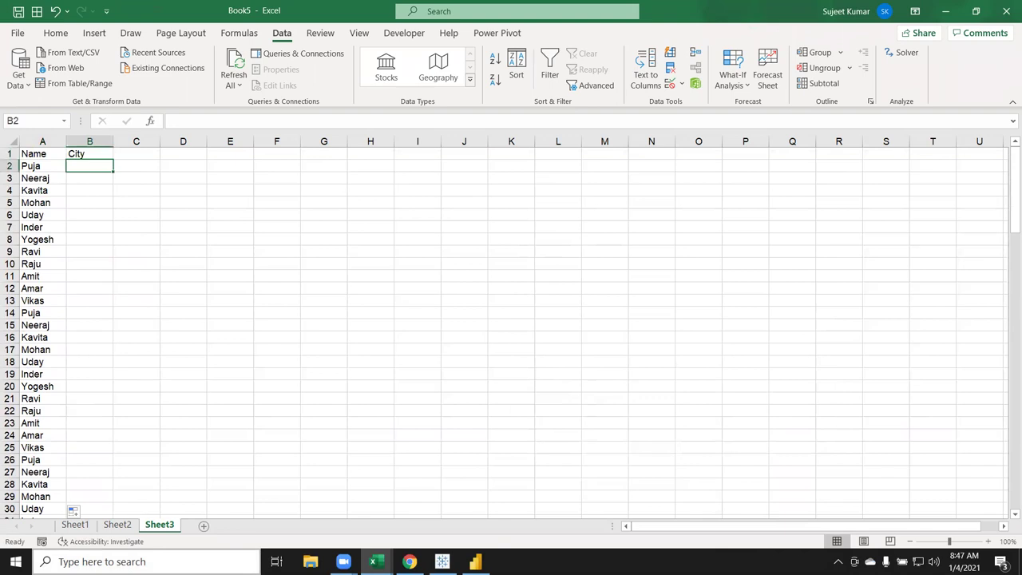
{"action": "type", "text": "Pune"}
{"action": "key", "text": "Return"}
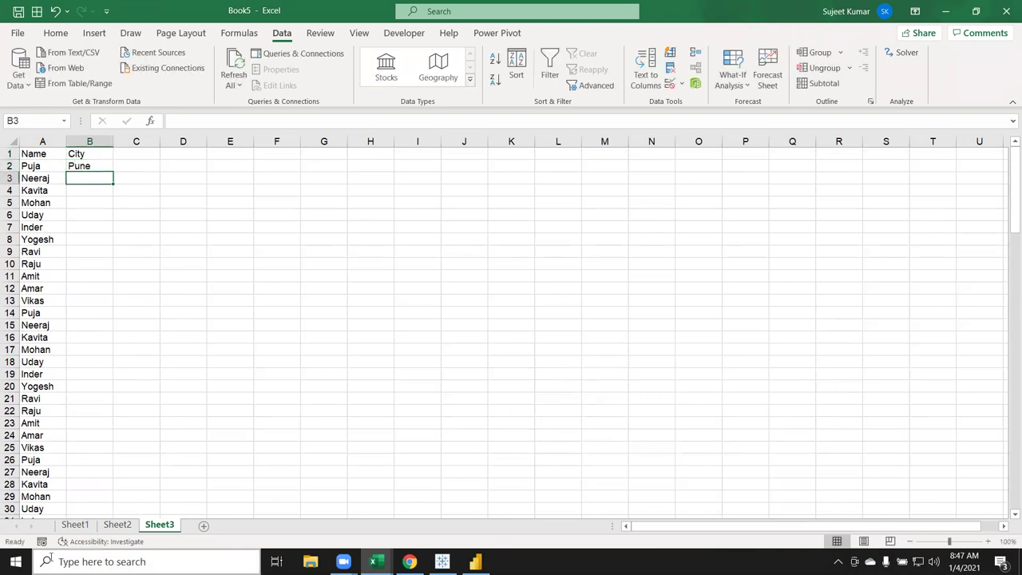
{"action": "left_click", "coordinate": [103, 166]}
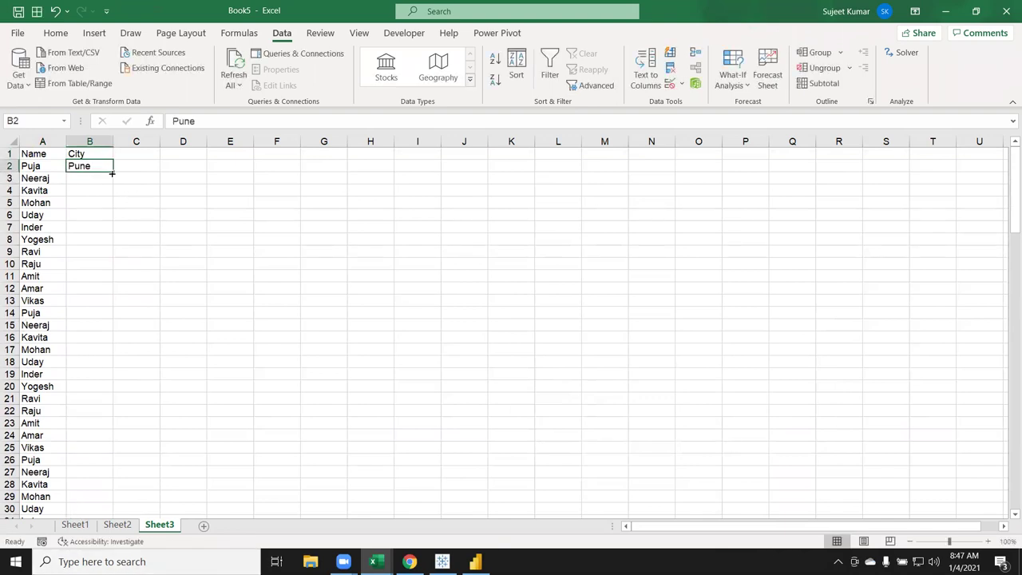
{"action": "double_click", "coordinate": [112, 172]}
Begin entering a formula in cell G2
{"action": "left_click", "coordinate": [310, 162]}
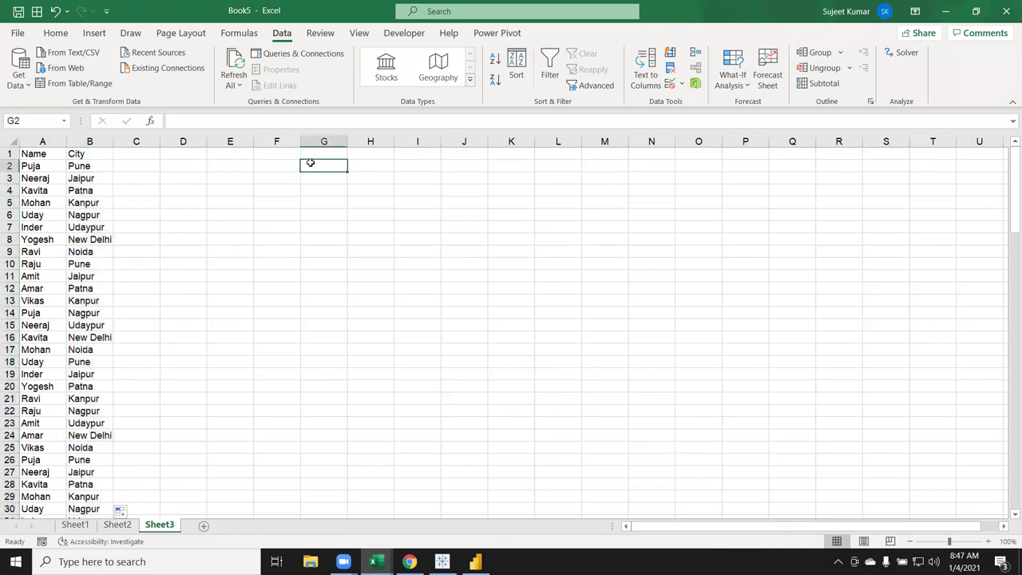
{"action": "left_click", "coordinate": [331, 175]}
{"action": "left_click", "coordinate": [332, 166]}
{"action": "type", "text": "="}
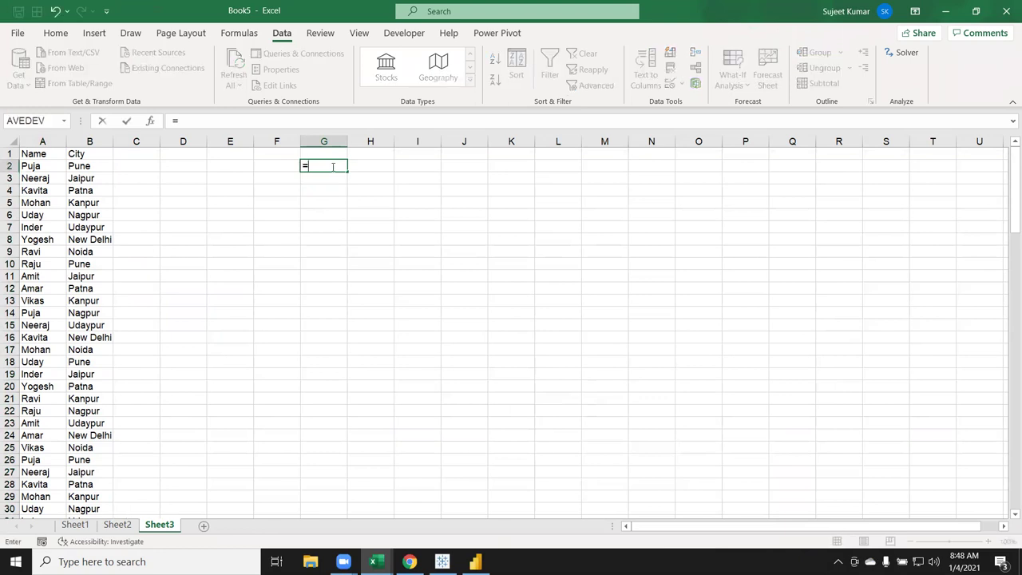
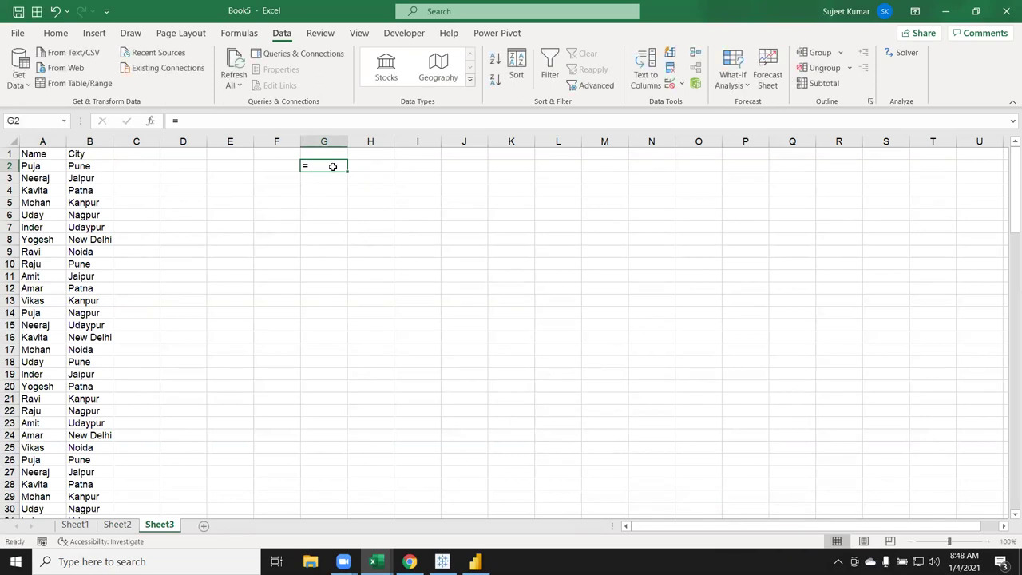
Type the headings Name in G2 and City in H2
{"action": "type", "text": "Name"}
{"action": "key", "text": "Tab"}
{"action": "type", "text": "City"}
{"action": "key", "text": "Tab"}
Compare the G2 heading with the Name header and list in column A, then select H5
{"action": "left_click", "coordinate": [329, 166]}
{"action": "left_click", "coordinate": [42, 154]}
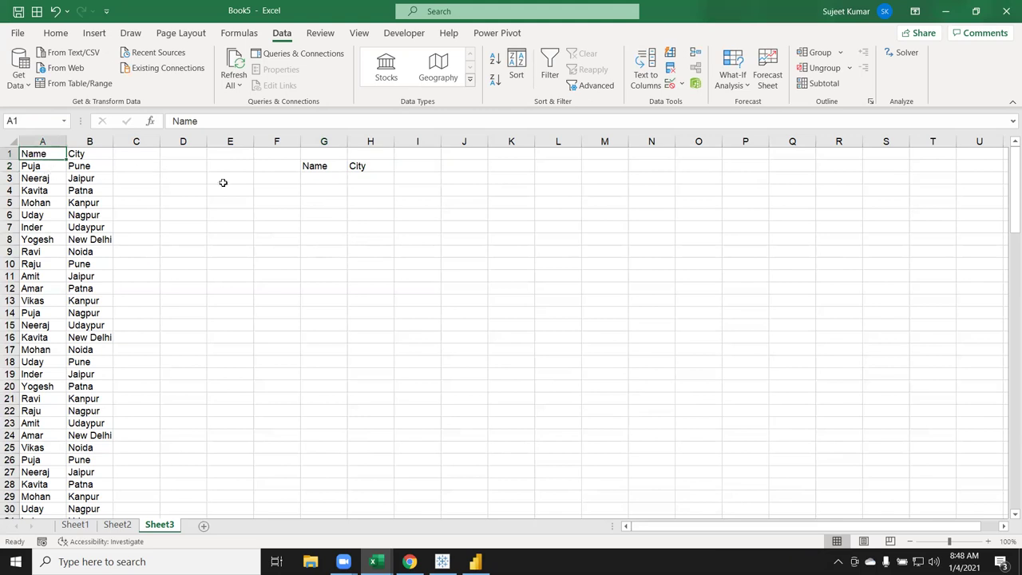
{"action": "left_click", "coordinate": [322, 176]}
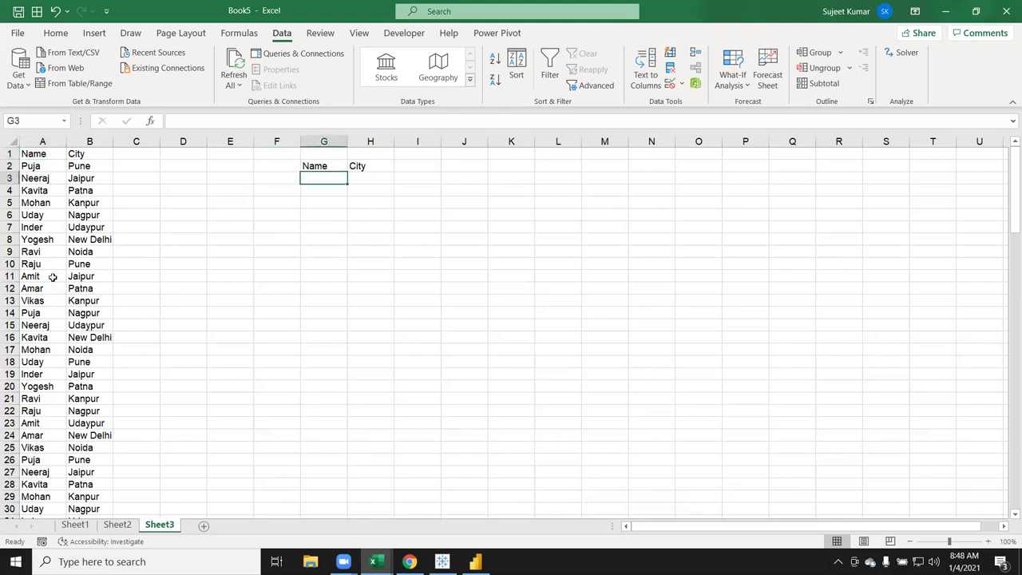
{"action": "left_click", "coordinate": [35, 152]}
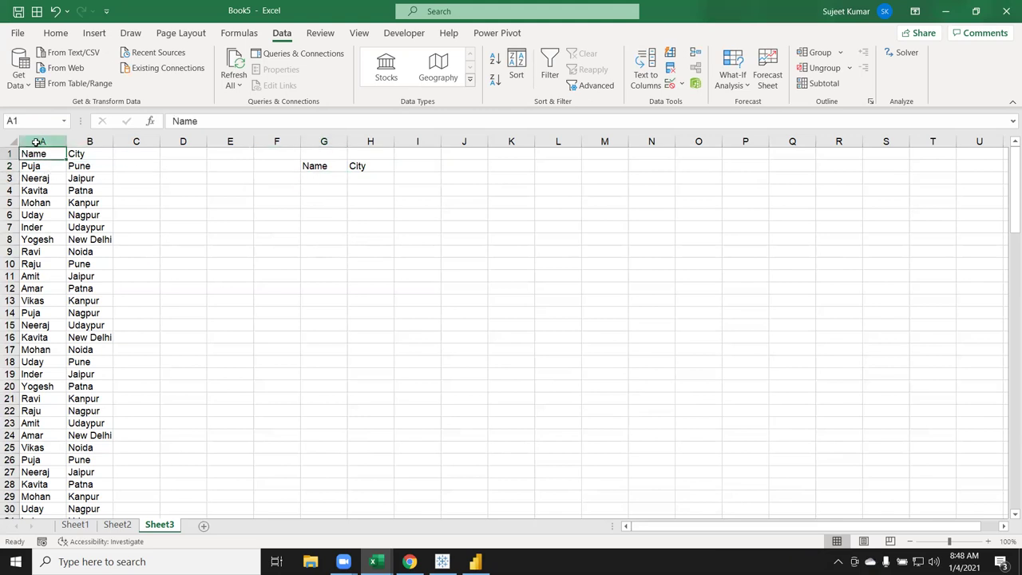
{"action": "left_click", "coordinate": [38, 142]}
{"action": "left_click", "coordinate": [288, 205]}
{"action": "left_click", "coordinate": [372, 206]}
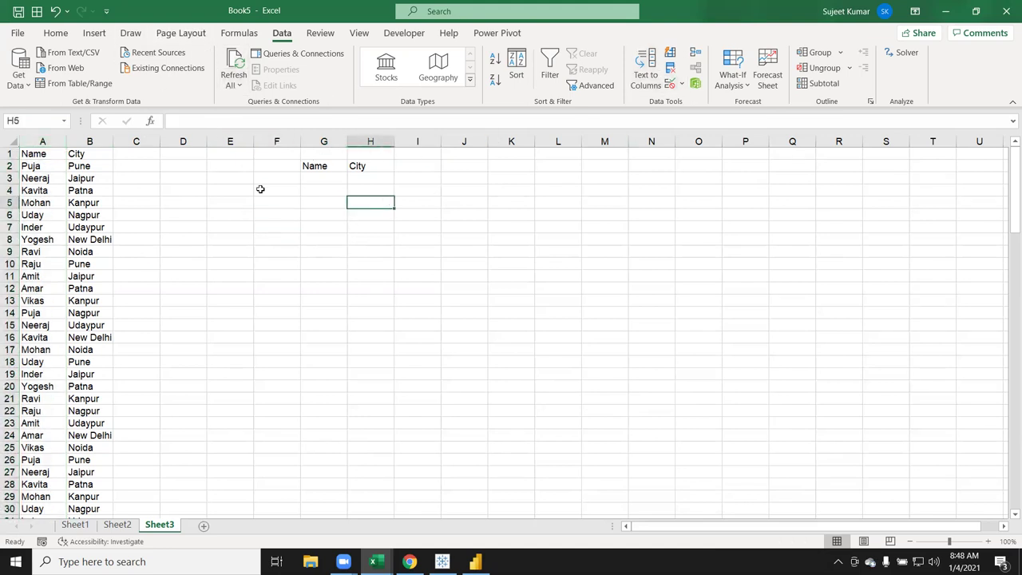
Enter =UNIQUE(A2:A125) in H5 so the distinct names spill down column H
{"action": "type", "text": "="}
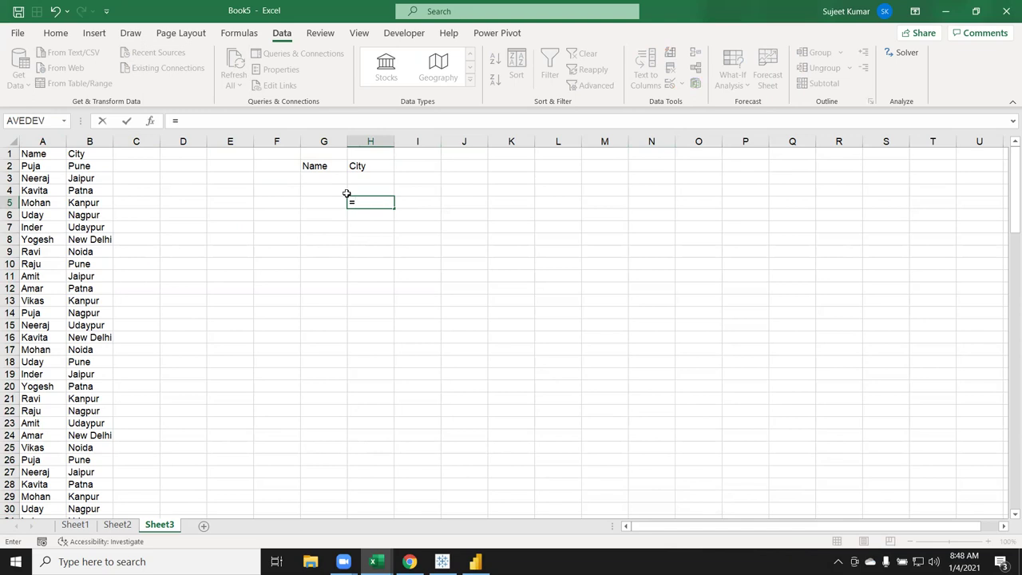
{"action": "type", "text": "uni"}
{"action": "key", "text": "Down"}
{"action": "key", "text": "Down"}
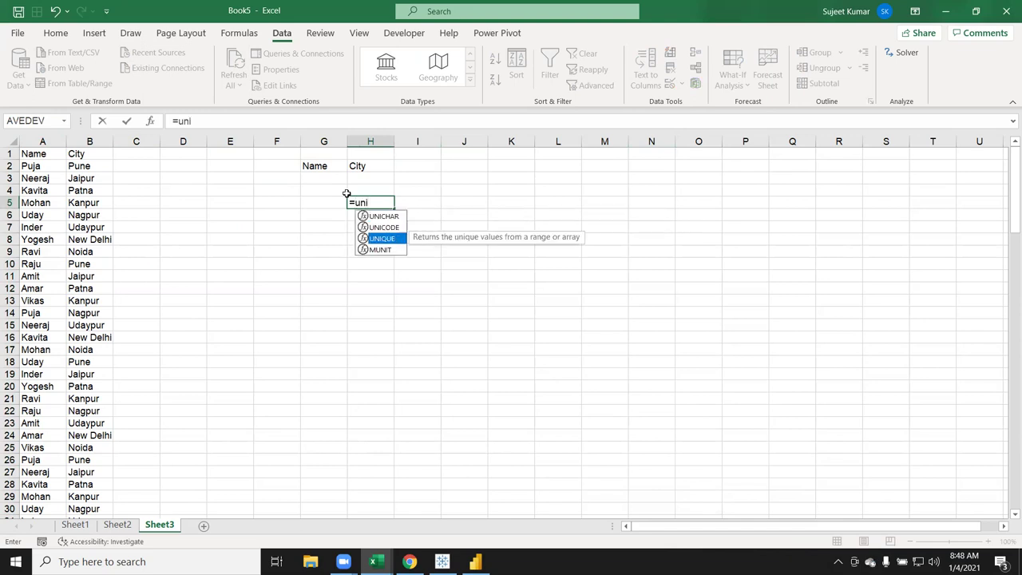
{"action": "key", "text": "Tab"}
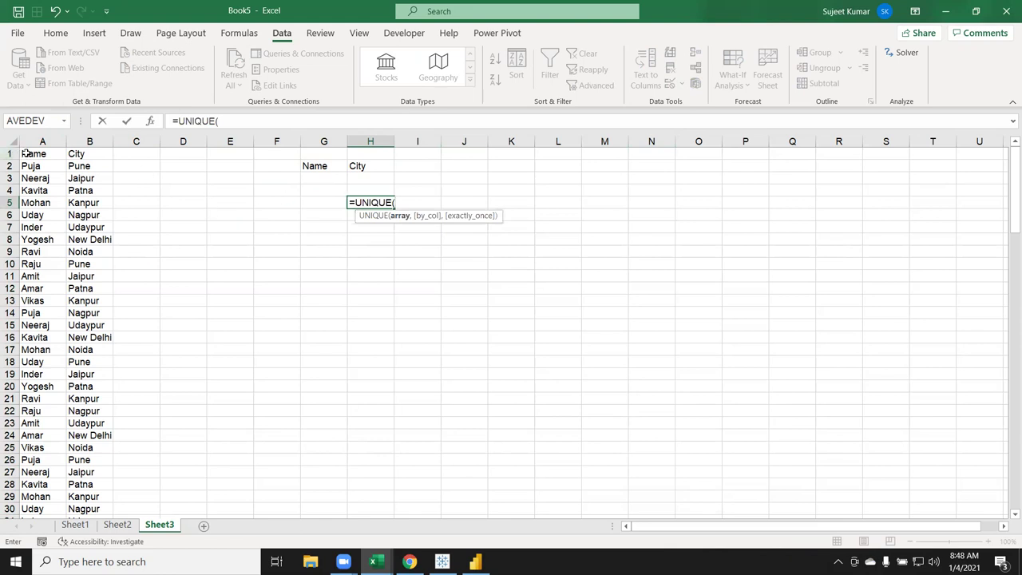
{"action": "left_click", "coordinate": [37, 141]}
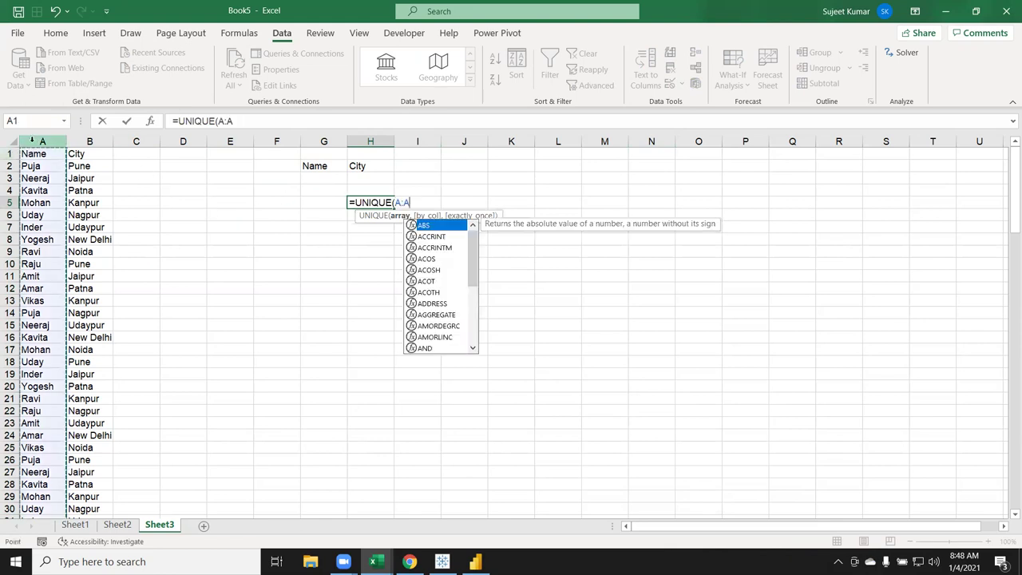
{"action": "left_click", "coordinate": [32, 165]}
{"action": "key", "text": "ctrl+shift+Down"}
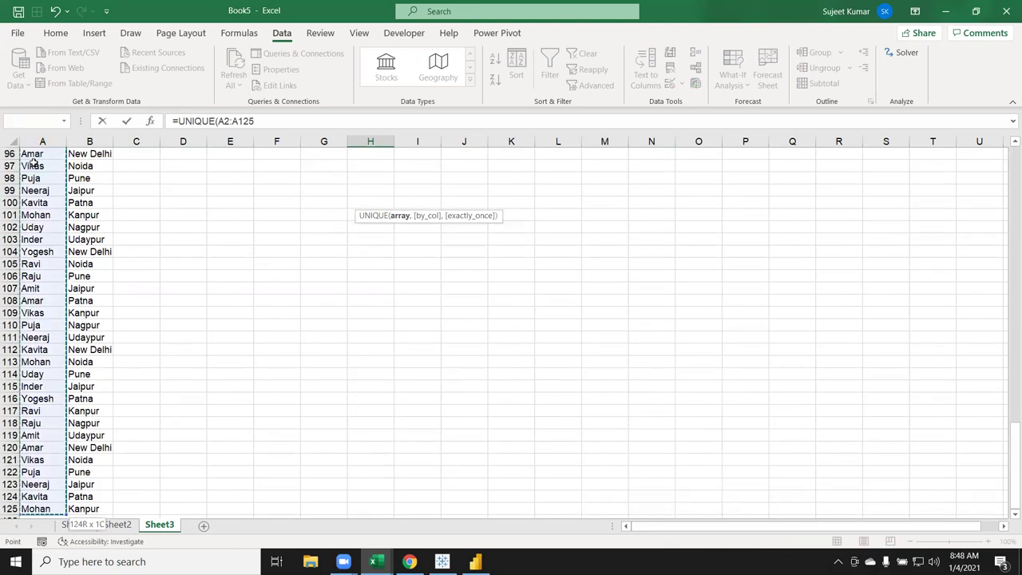
{"action": "scroll", "coordinate": [32, 162], "scroll_direction": "down", "scroll_amount": 1}
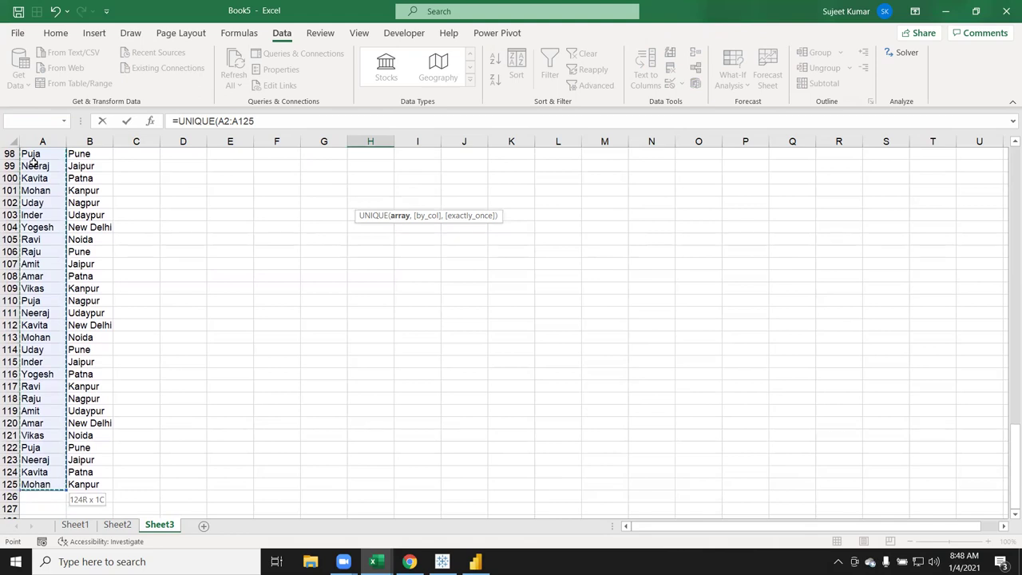
{"action": "type", "text": ")"}
{"action": "key", "text": "Return"}
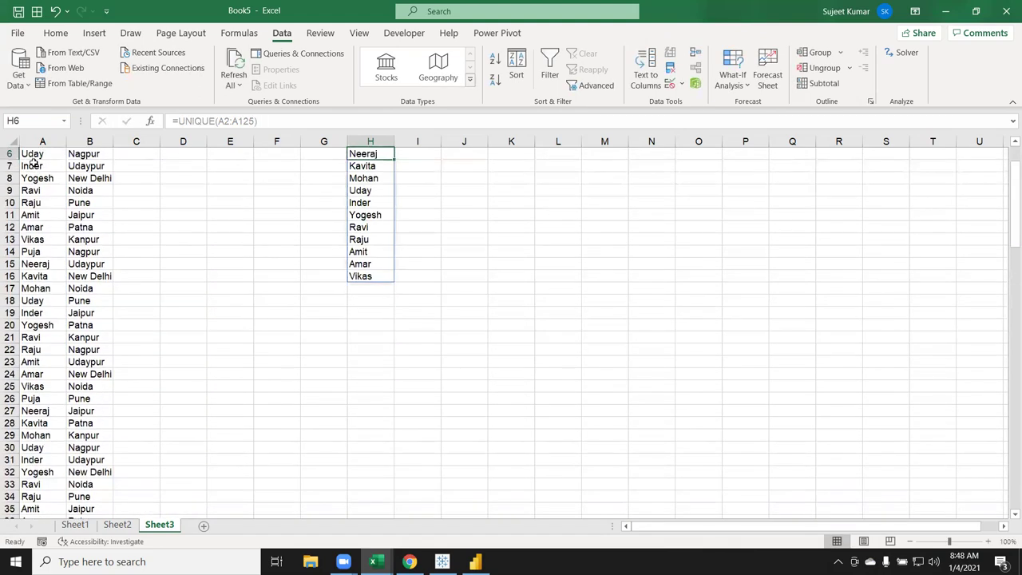
Review the UNIQUE formula in H5 without changing it, then select empty cell K5
{"action": "key", "text": "Up"}
{"action": "key", "text": "Up"}
{"action": "key", "text": "Up"}
{"action": "key", "text": "Up"}
{"action": "key", "text": "Up"}
{"action": "key", "text": "Down"}
{"action": "key", "text": "Down"}
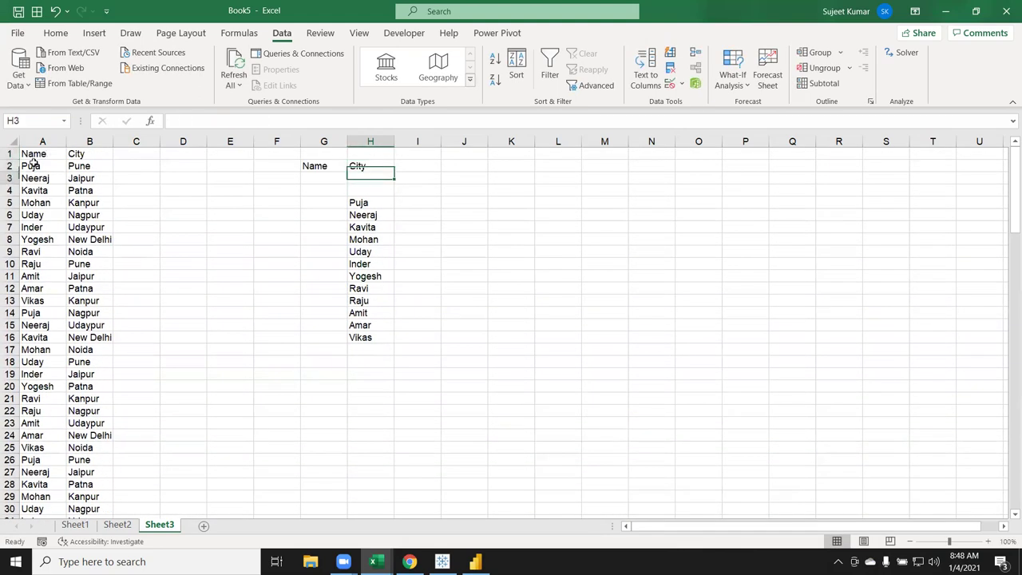
{"action": "key", "text": "Down"}
{"action": "key", "text": "Down"}
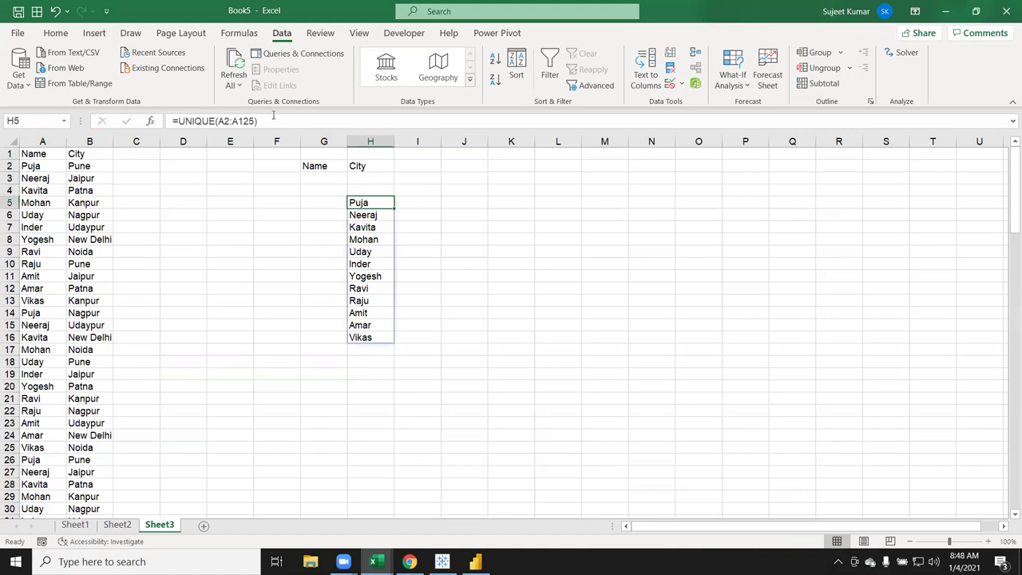
{"action": "left_click_drag", "start_coordinate": [273, 118], "coordinate": [166, 120]}
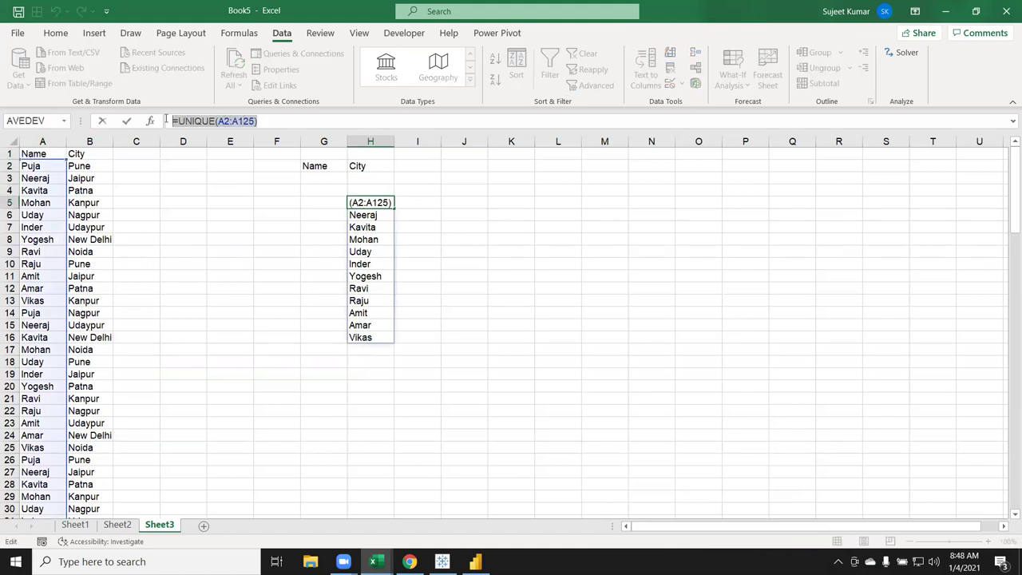
{"action": "key", "text": "Escape"}
{"action": "left_click", "coordinate": [511, 202]}
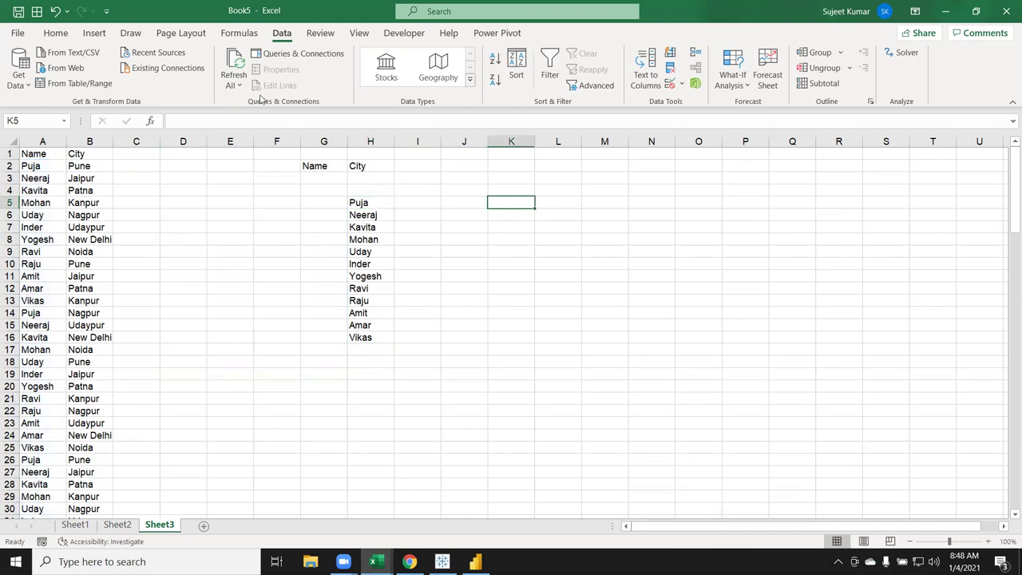
{"action": "left_click", "coordinate": [240, 33]}
Define the workbook name PRS referring to the pasted =UNIQUE(A2:A125) formula
{"action": "left_click", "coordinate": [423, 53]}
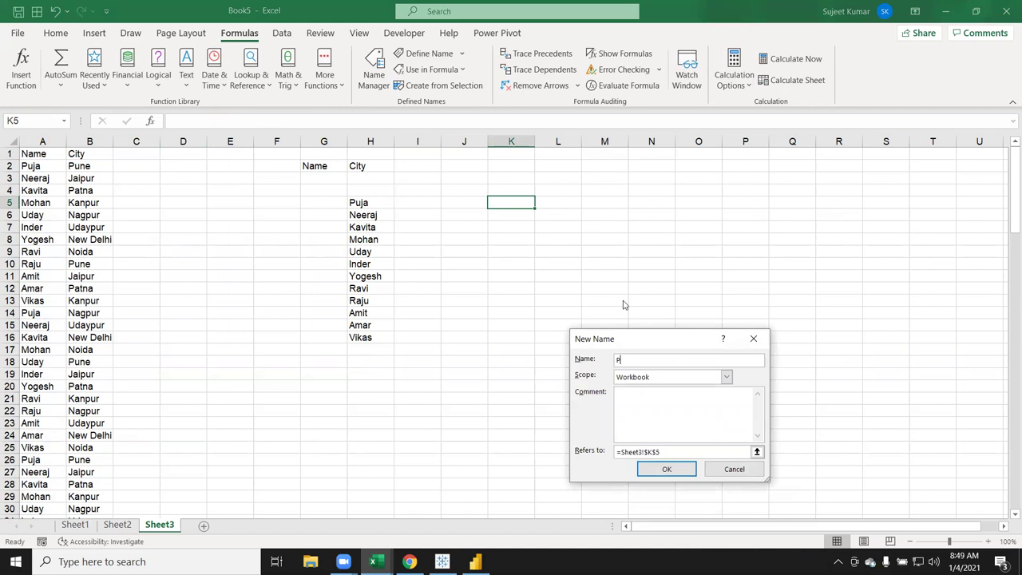
{"action": "left_click_drag", "start_coordinate": [685, 452], "coordinate": [516, 451]}
{"action": "type", "text": "="}
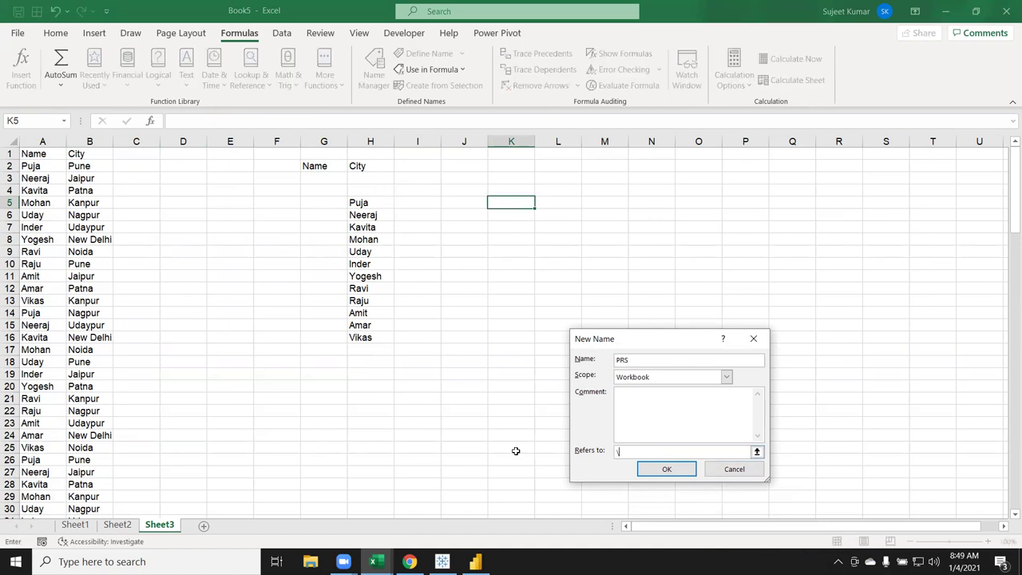
{"action": "key", "text": "ctrl+v"}
{"action": "left_click", "coordinate": [663, 468]}
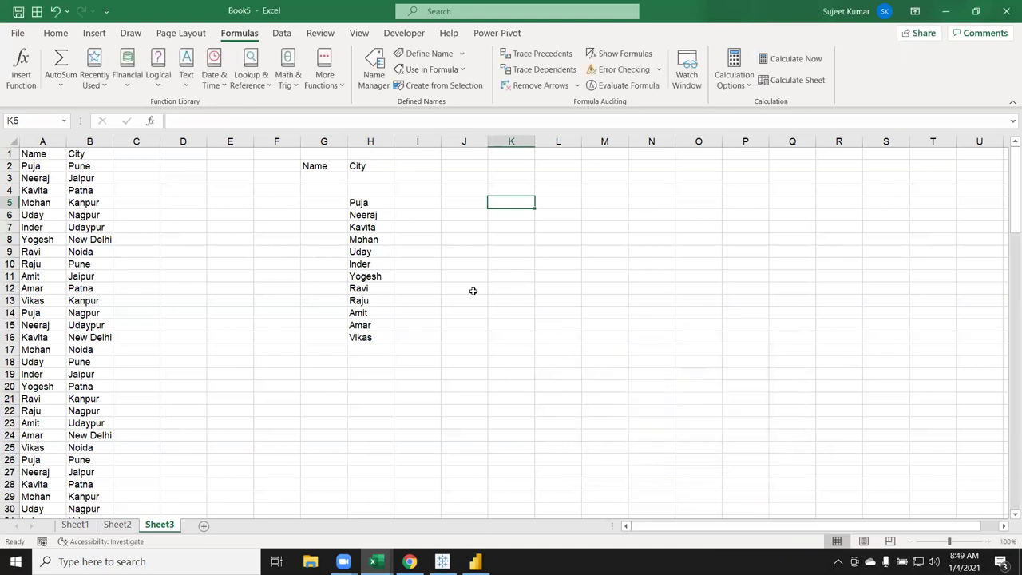
{"action": "left_click", "coordinate": [366, 179]}
Give G3 List validation with source =prs, accepting the source-error warning
{"action": "left_click", "coordinate": [322, 179]}
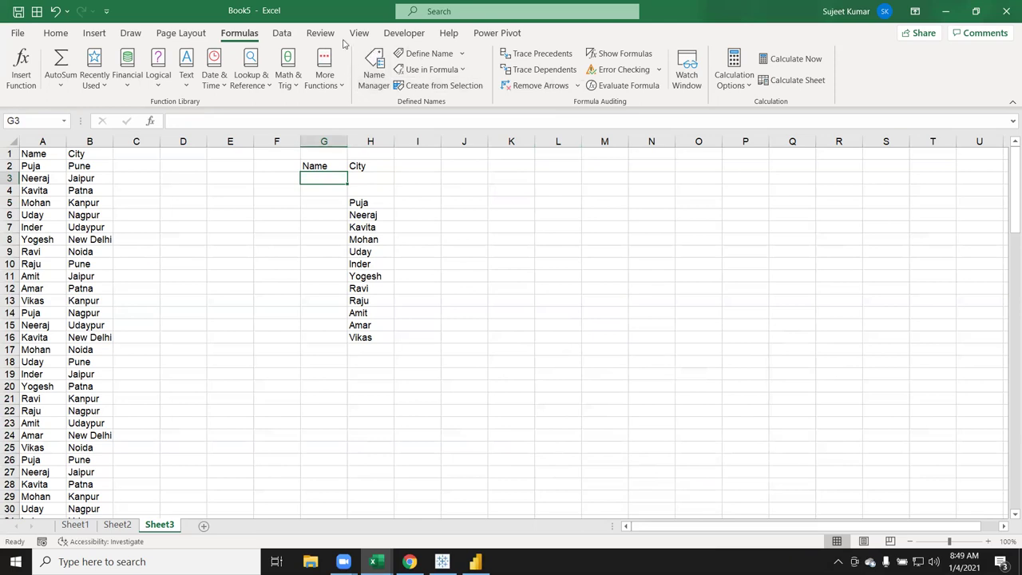
{"action": "left_click", "coordinate": [282, 32]}
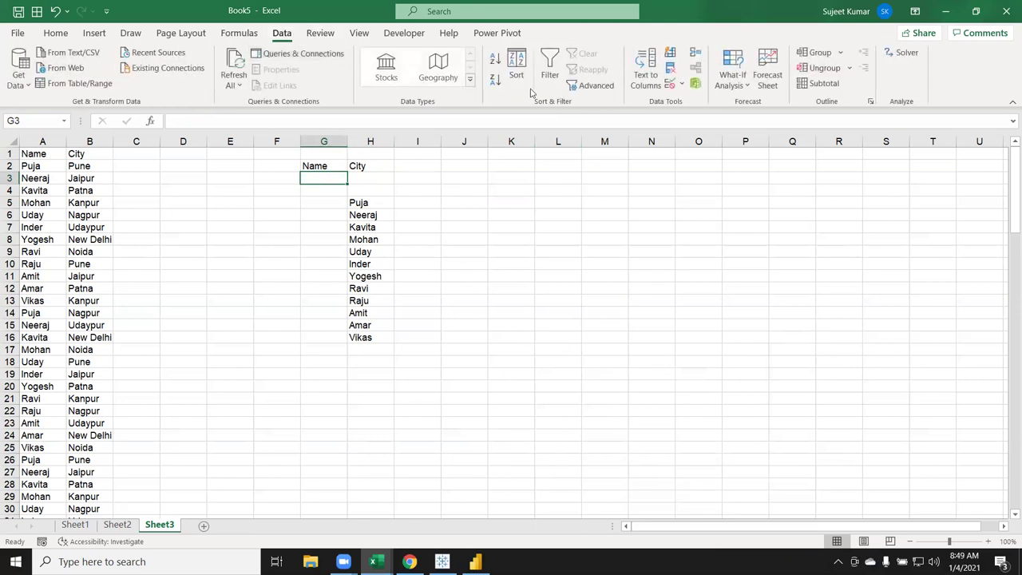
{"action": "left_click", "coordinate": [671, 85]}
{"action": "left_click", "coordinate": [625, 375]}
{"action": "left_click", "coordinate": [567, 416]}
{"action": "left_click", "coordinate": [566, 430]}
{"action": "type", "text": "=prs"}
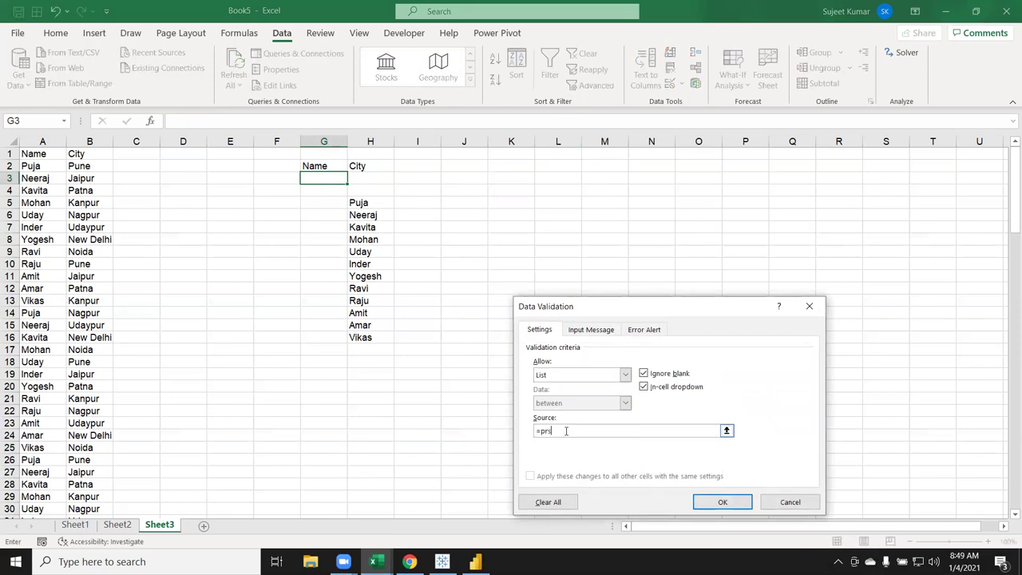
{"action": "left_click", "coordinate": [718, 503]}
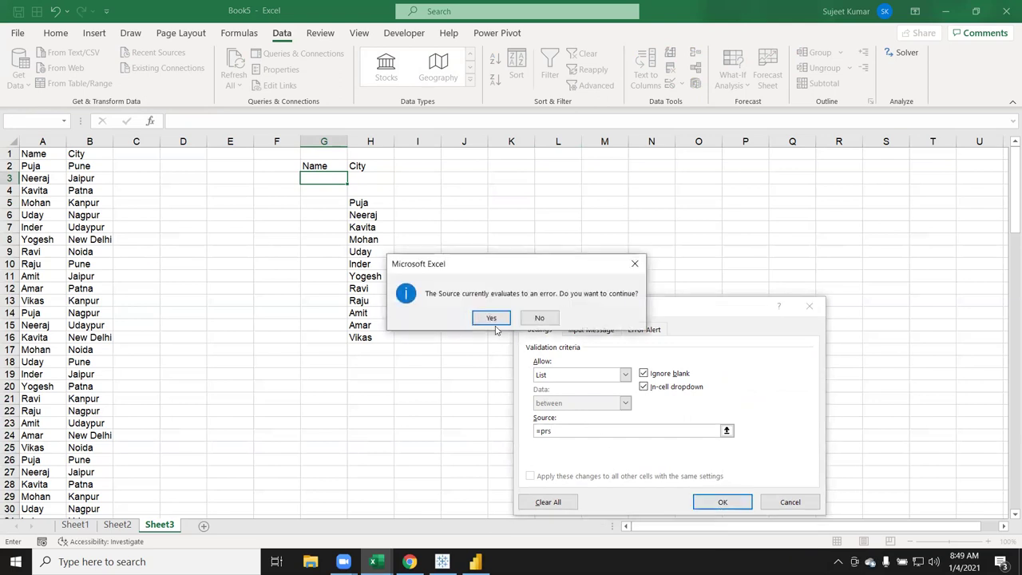
{"action": "left_click", "coordinate": [491, 318]}
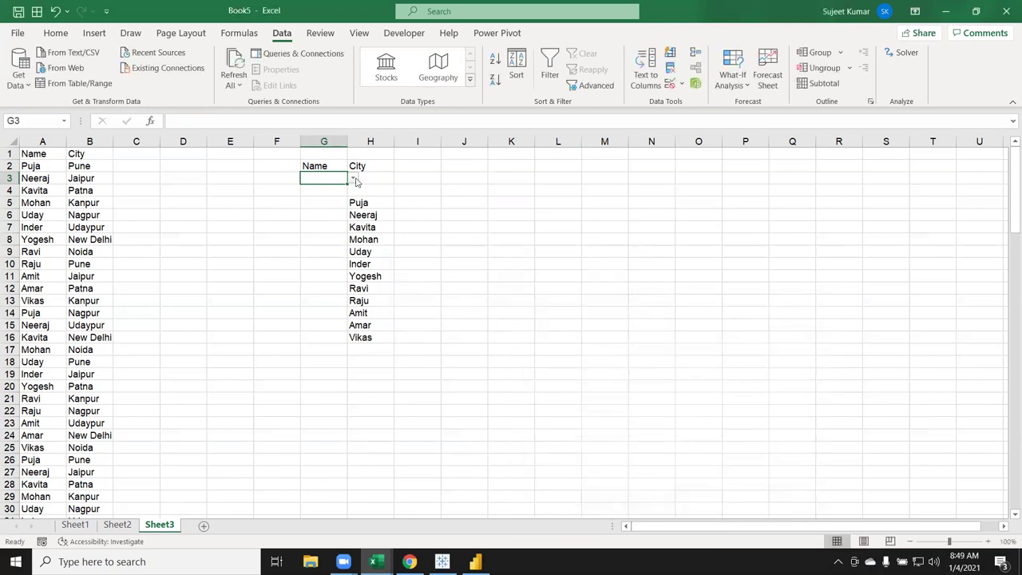
In Name Manager, redefine PRS as =UNIQUE(Sheet3!$A$2:$A$125) and close the list
{"action": "left_click", "coordinate": [354, 179]}
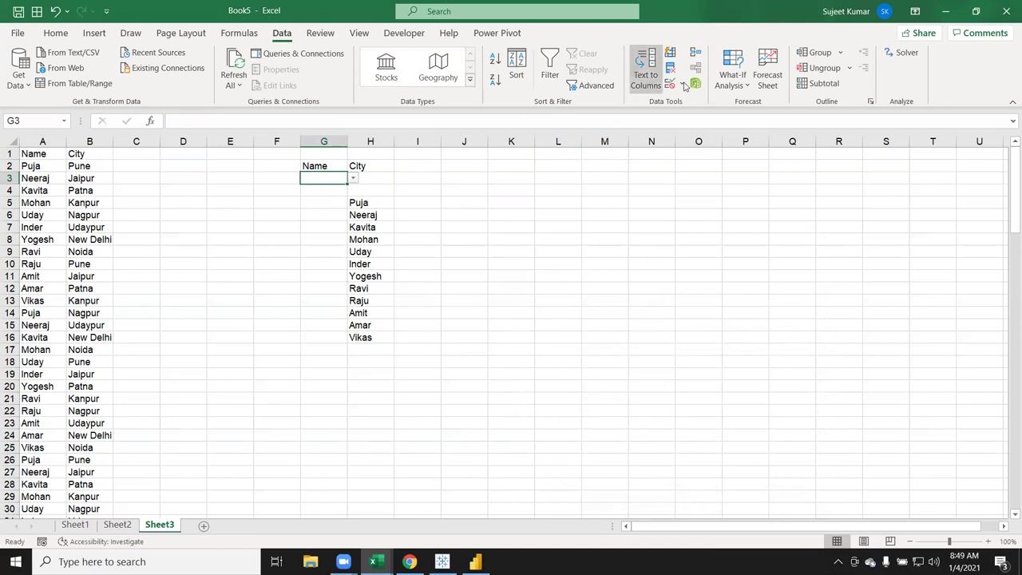
{"action": "left_click", "coordinate": [230, 36]}
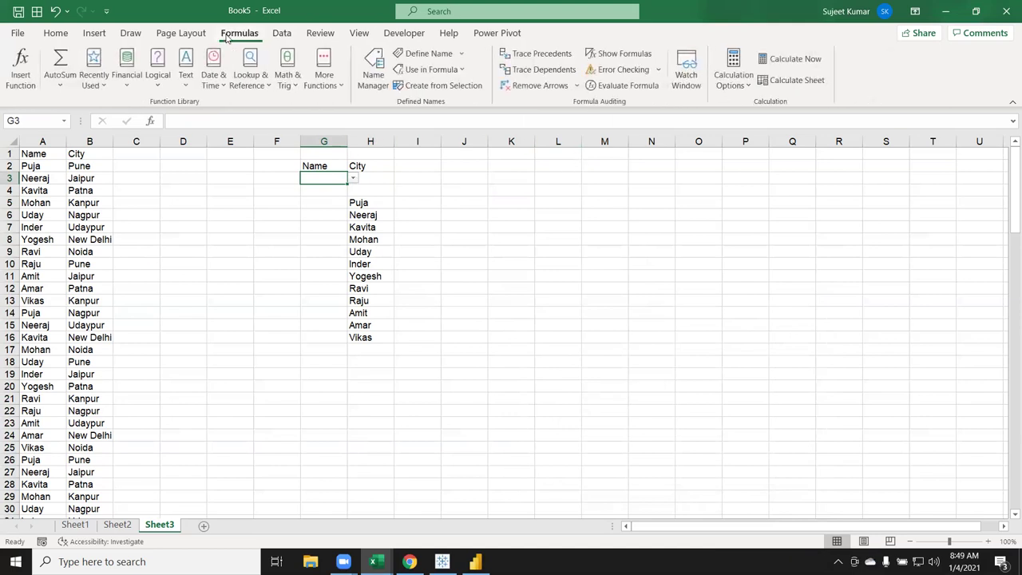
{"action": "left_click", "coordinate": [374, 68]}
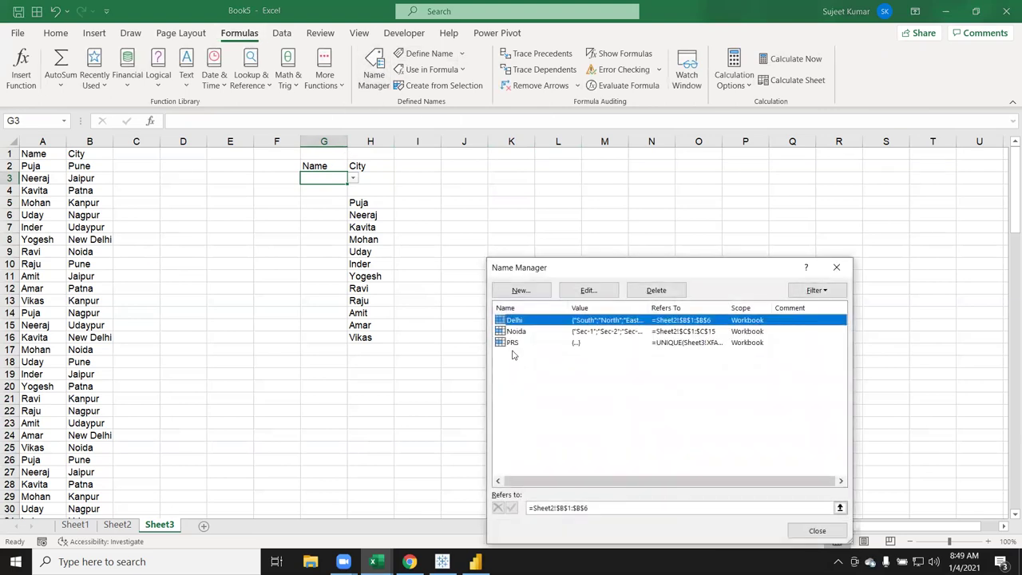
{"action": "left_click", "coordinate": [513, 343]}
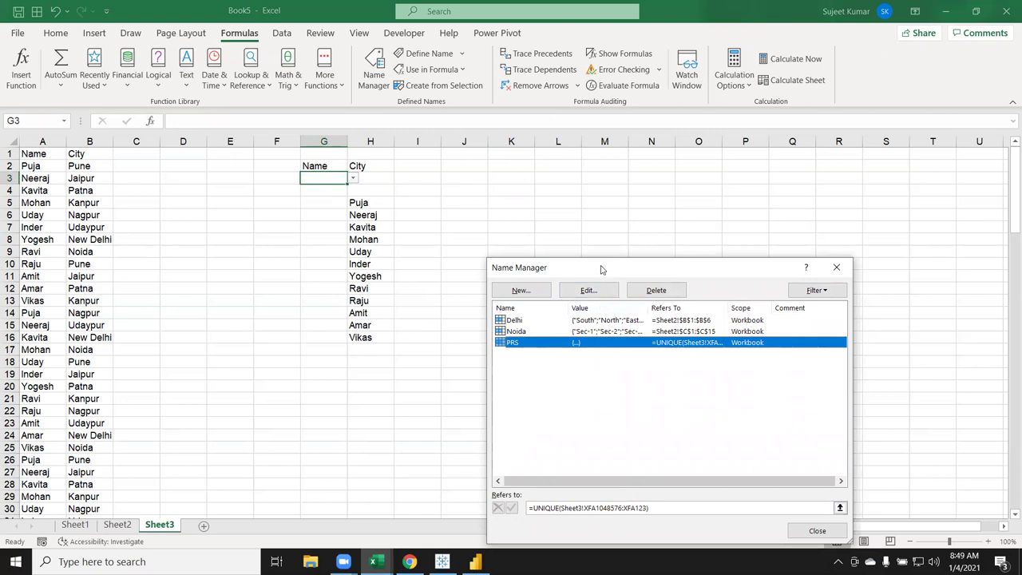
{"action": "left_click_drag", "start_coordinate": [601, 270], "coordinate": [569, 175]}
{"action": "left_click", "coordinate": [551, 414]}
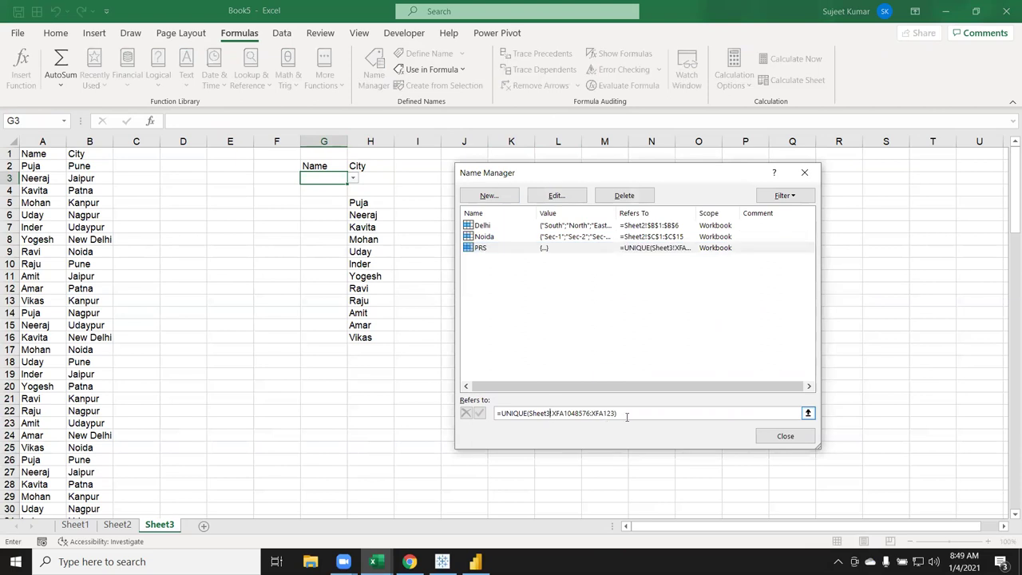
{"action": "key", "text": "BackSpace"}
{"action": "key", "text": "BackSpace"}
{"action": "key", "text": "BackSpace"}
{"action": "key", "text": "BackSpace"}
{"action": "key", "text": "BackSpace"}
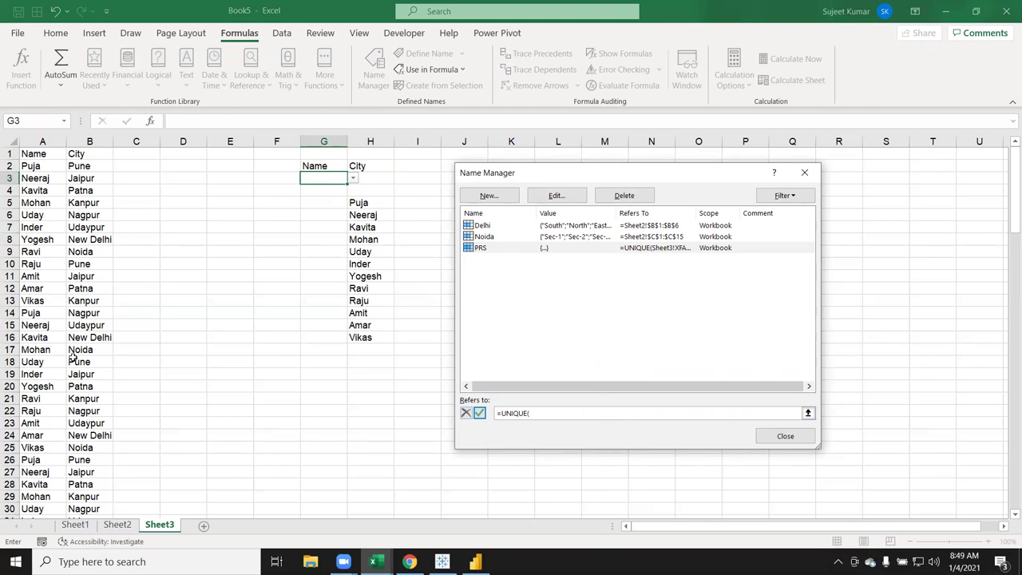
{"action": "left_click", "coordinate": [35, 166]}
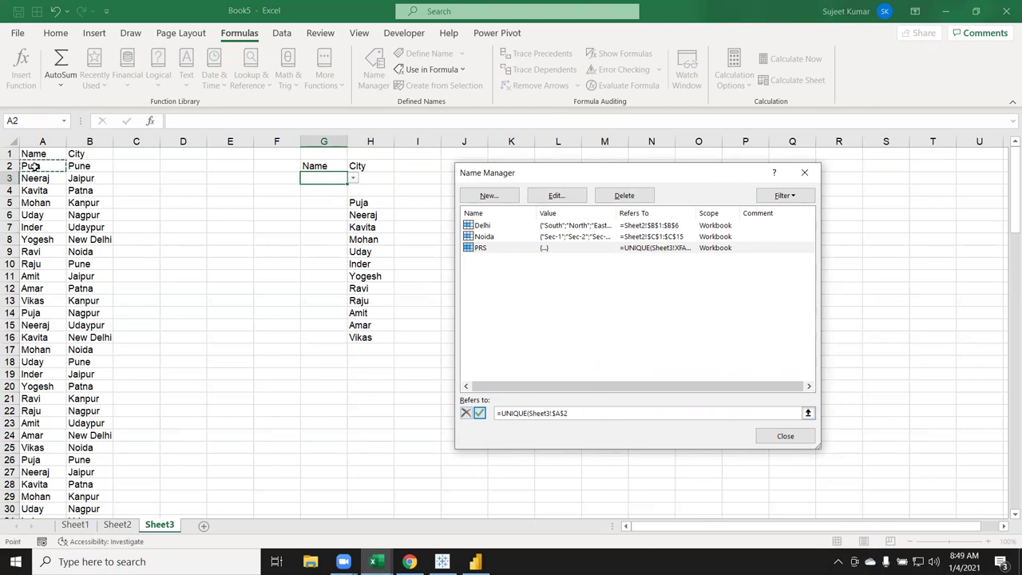
{"action": "key", "text": "ctrl+shift+Down"}
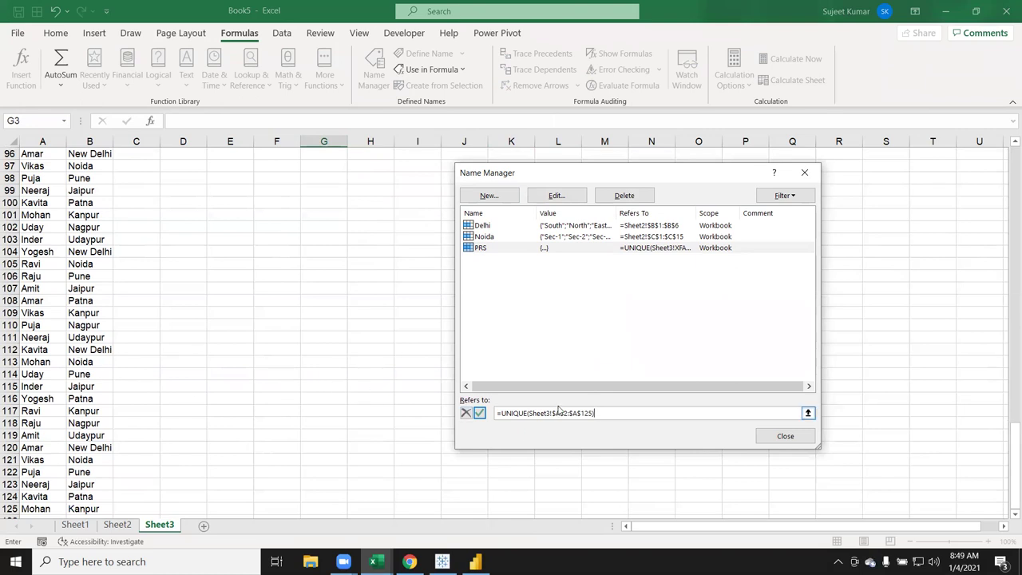
{"action": "left_click", "coordinate": [479, 413]}
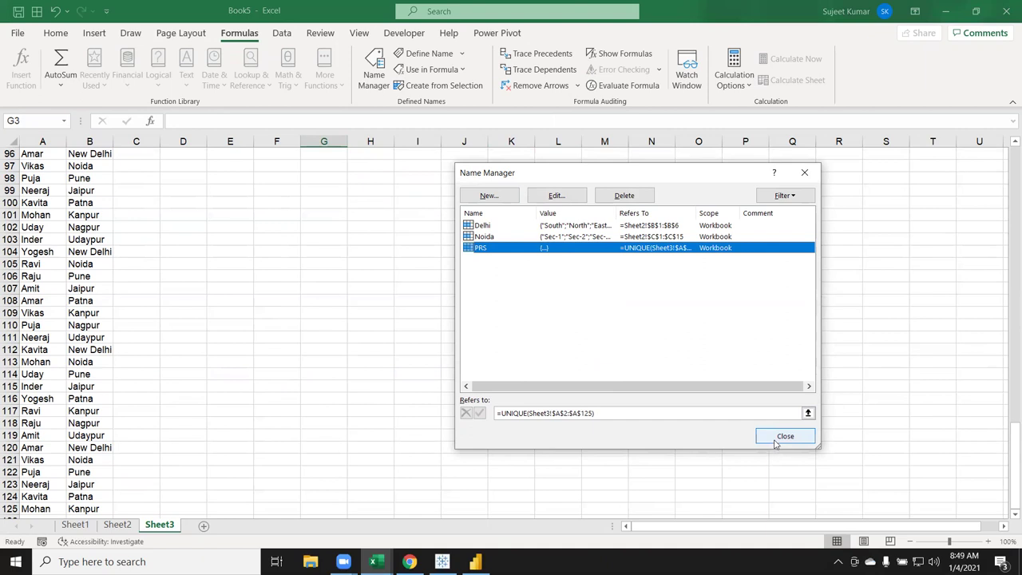
{"action": "left_click", "coordinate": [777, 438]}
{"action": "scroll", "coordinate": [320, 223], "scroll_direction": "up", "scroll_amount": 4}
{"action": "scroll", "coordinate": [323, 223], "scroll_direction": "up", "scroll_amount": 6}
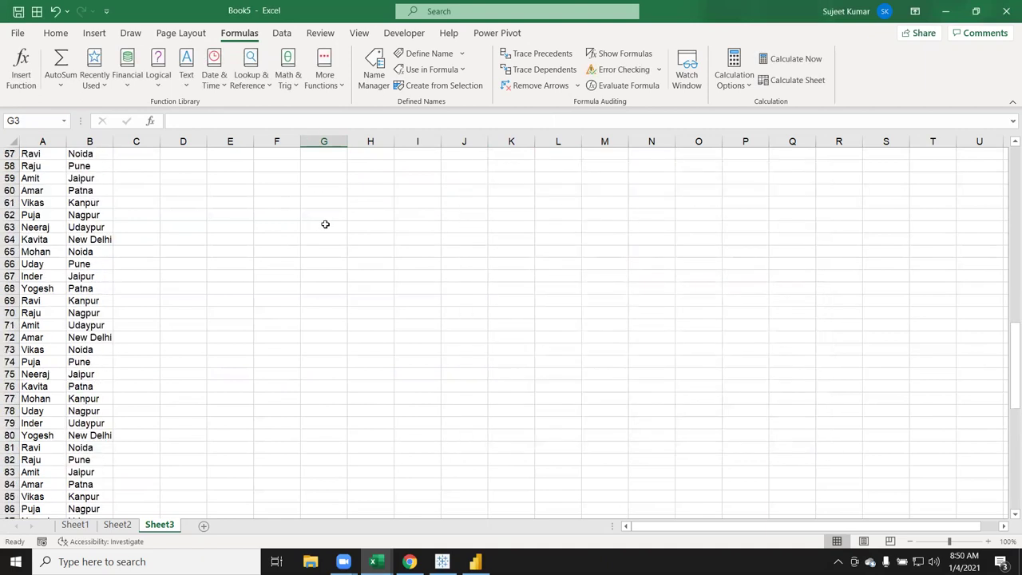
{"action": "scroll", "coordinate": [1006, 272], "scroll_direction": "up", "scroll_amount": 6}
{"action": "scroll", "coordinate": [1006, 315], "scroll_direction": "up", "scroll_amount": 15}
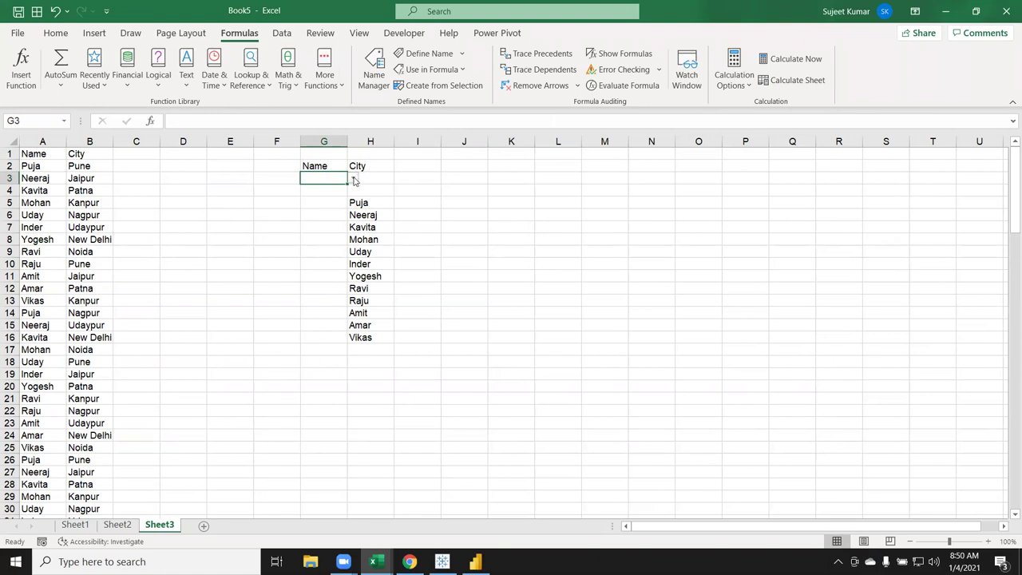
{"action": "left_click_drag", "start_coordinate": [536, 250], "coordinate": [519, 250]}
{"action": "left_click", "coordinate": [328, 178]}
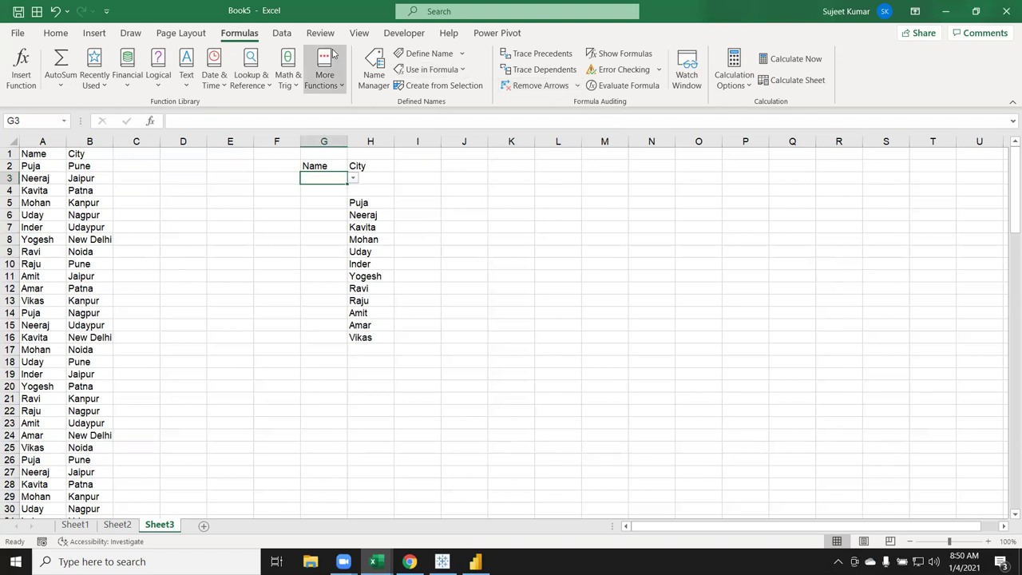
{"action": "left_click", "coordinate": [374, 70]}
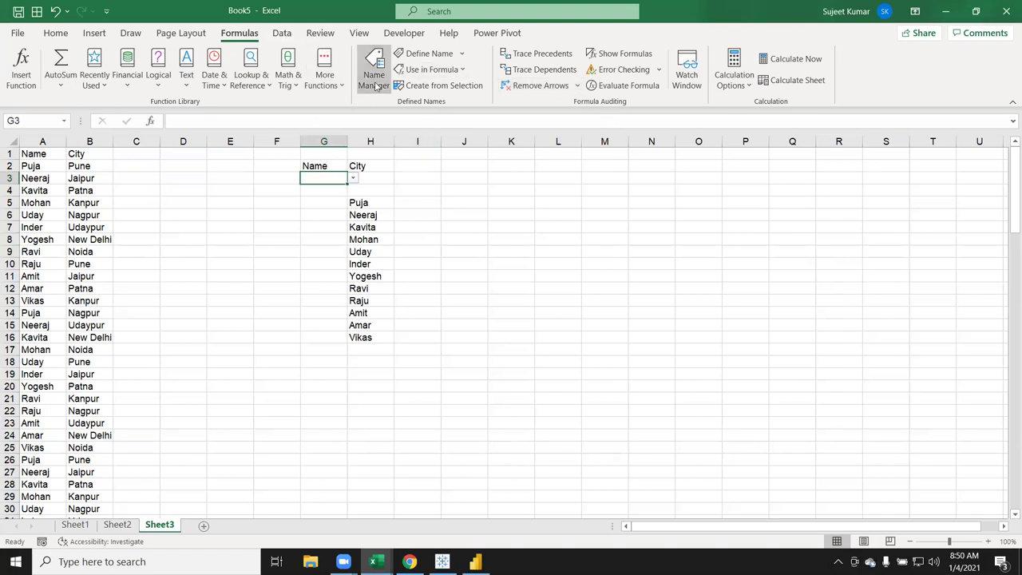
{"action": "left_click", "coordinate": [484, 249]}
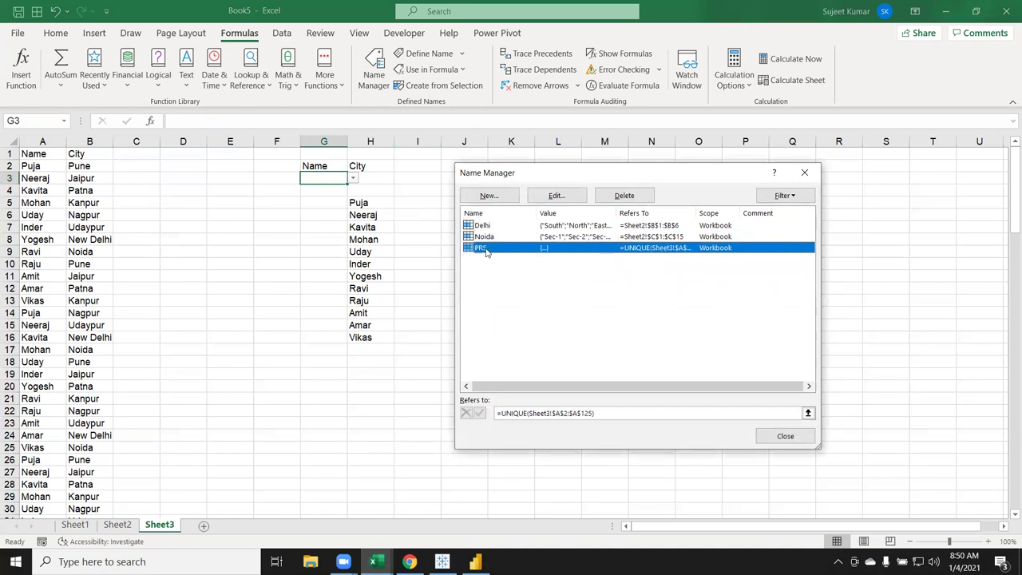
{"action": "left_click", "coordinate": [539, 414]}
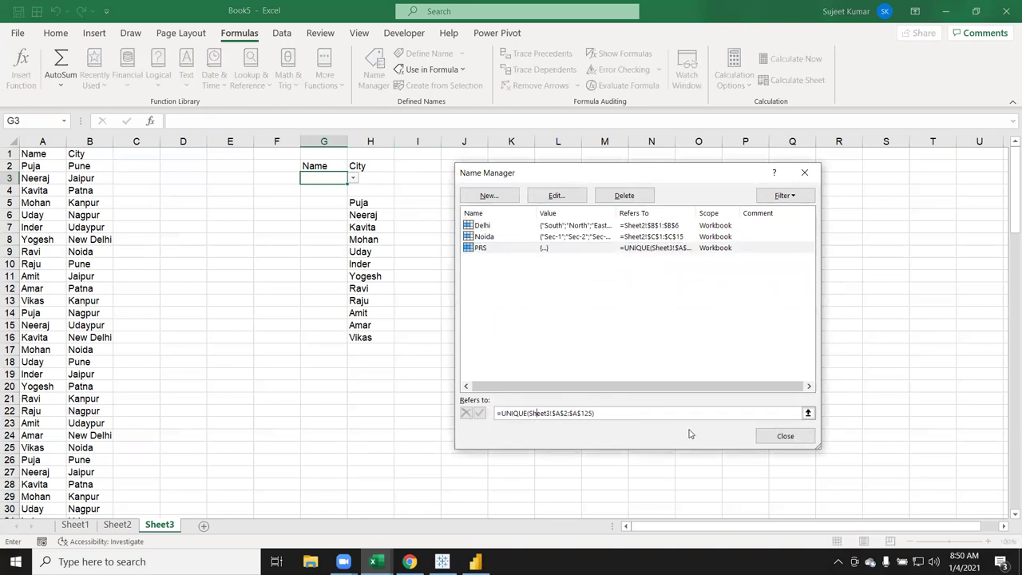
{"action": "left_click", "coordinate": [793, 439]}
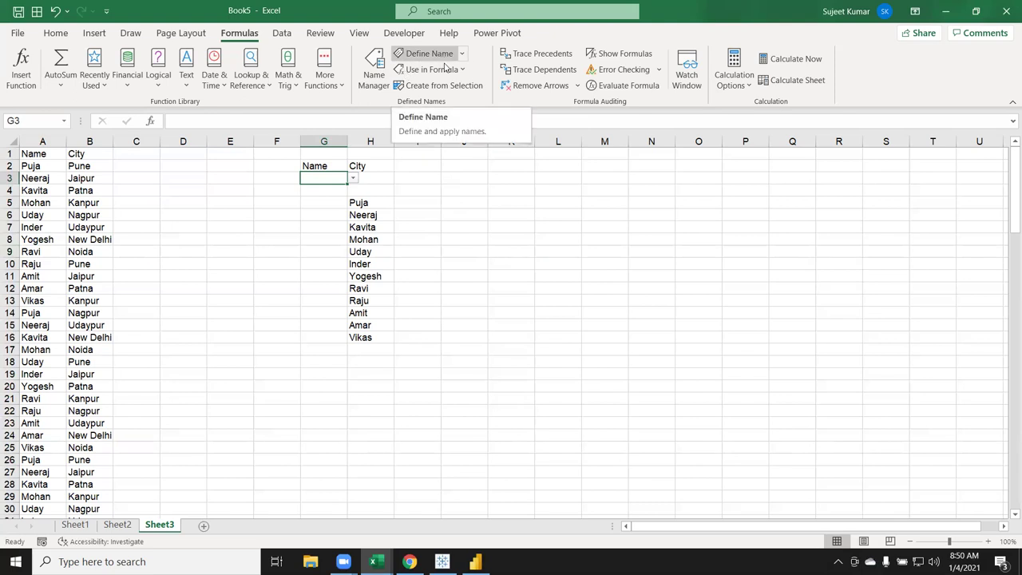
Re-confirm G3's List validation with source =PRS despite the error warning
{"action": "left_click", "coordinate": [281, 33]}
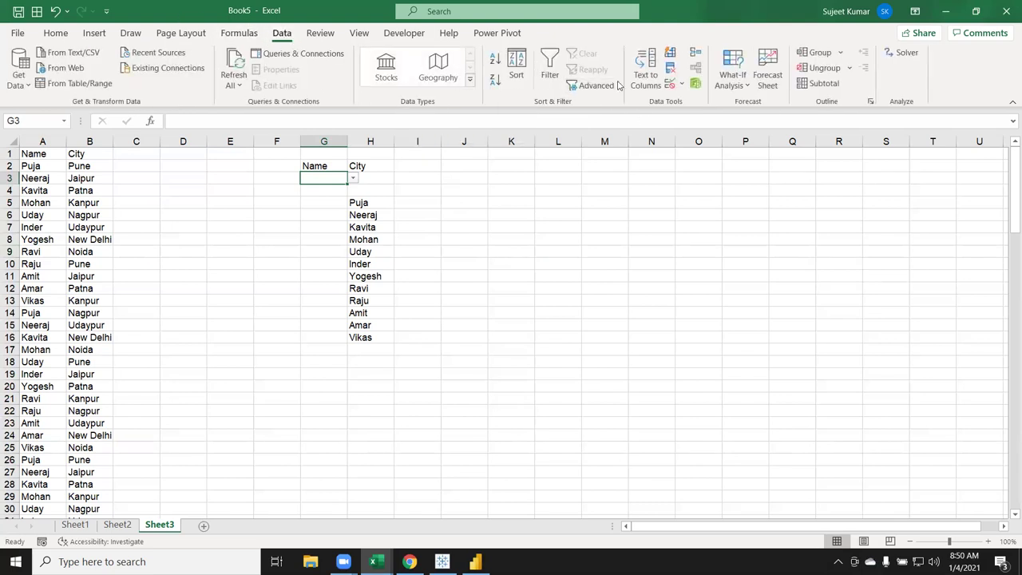
{"action": "left_click", "coordinate": [675, 84]}
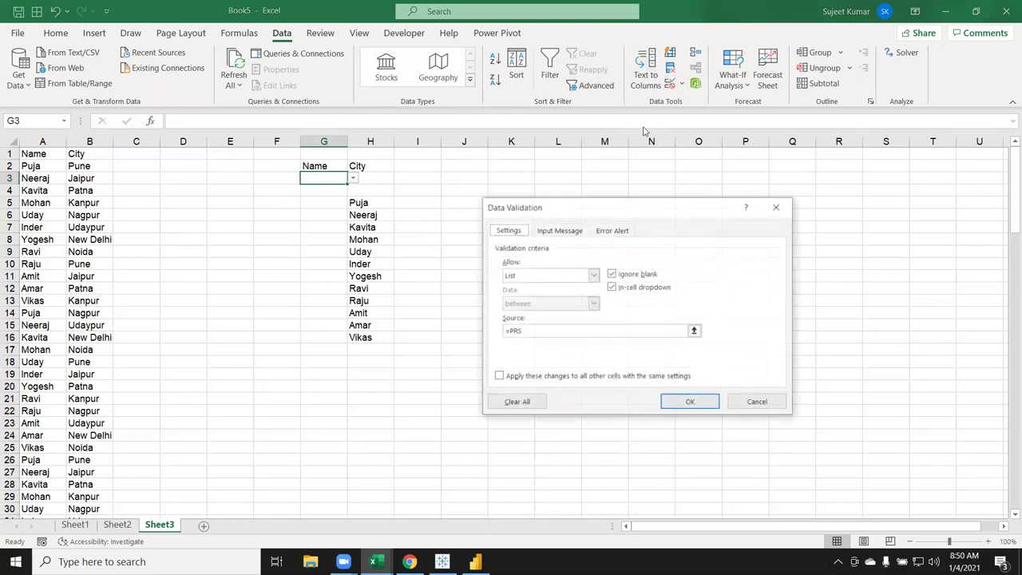
{"action": "left_click", "coordinate": [534, 330]}
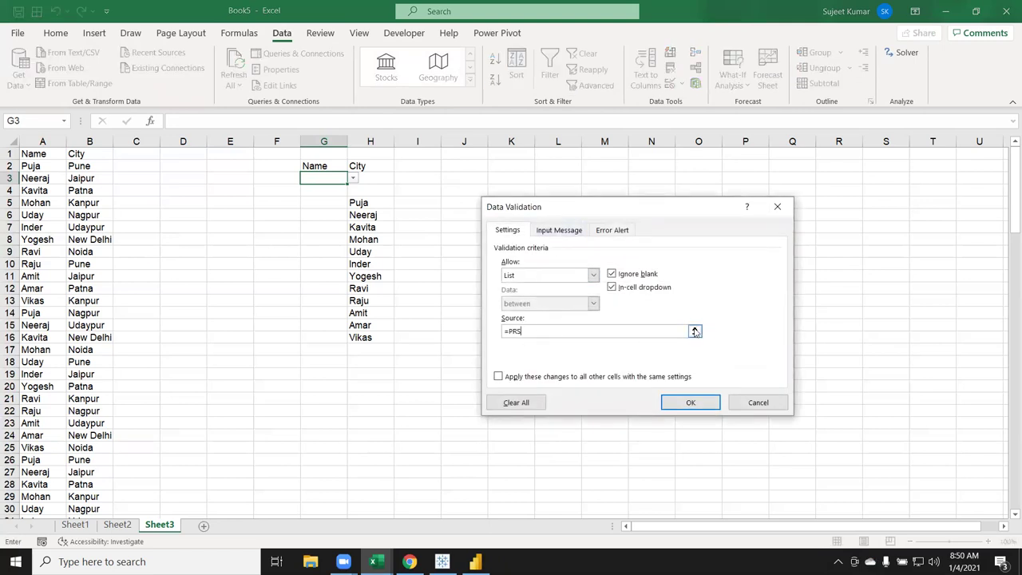
{"action": "left_click", "coordinate": [687, 403]}
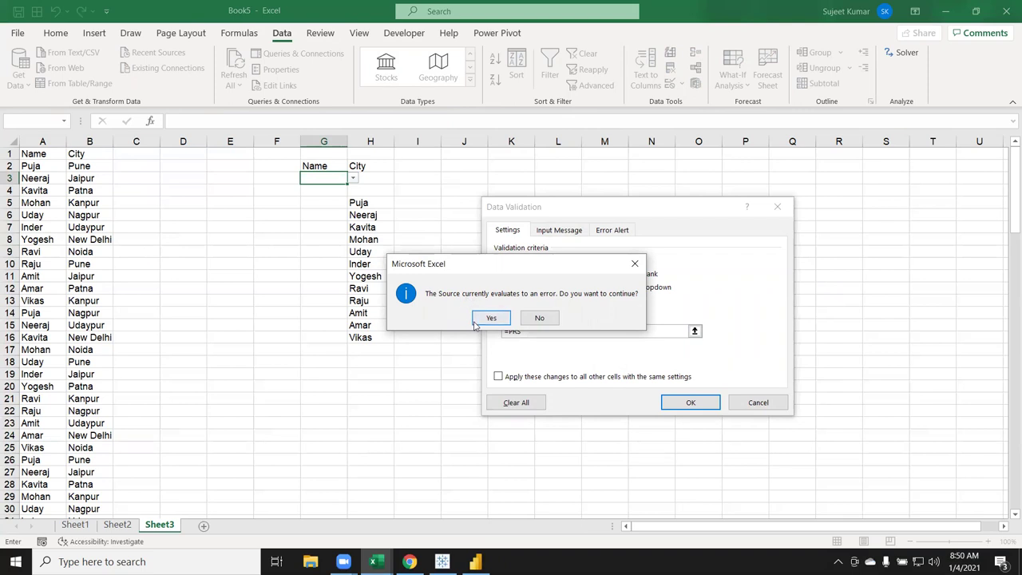
{"action": "left_click", "coordinate": [487, 318]}
{"action": "left_click", "coordinate": [506, 209]}
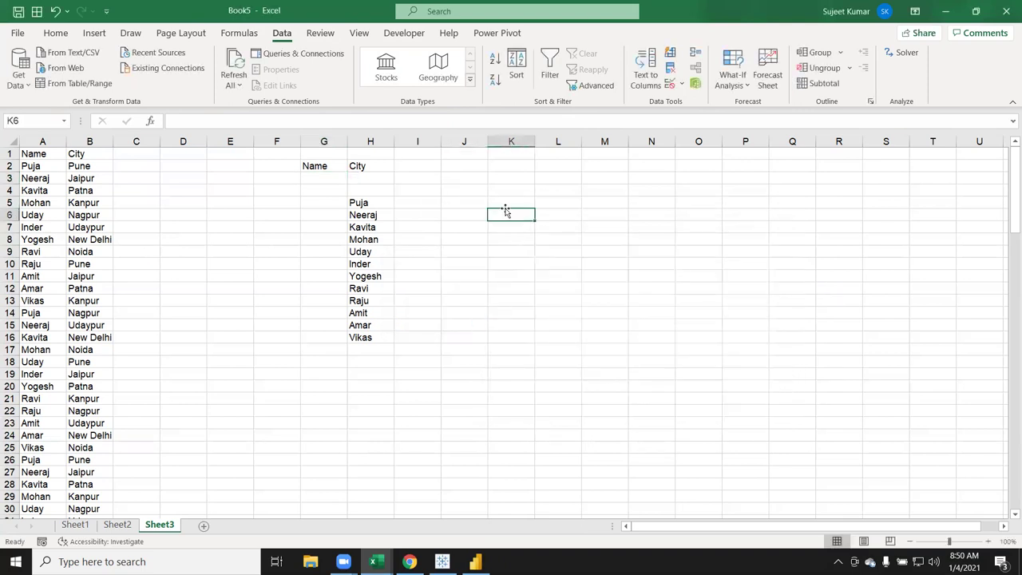
Enter =PRS in K6 so the 12 unique names spill down to K17
{"action": "type", "text": "=pr"}
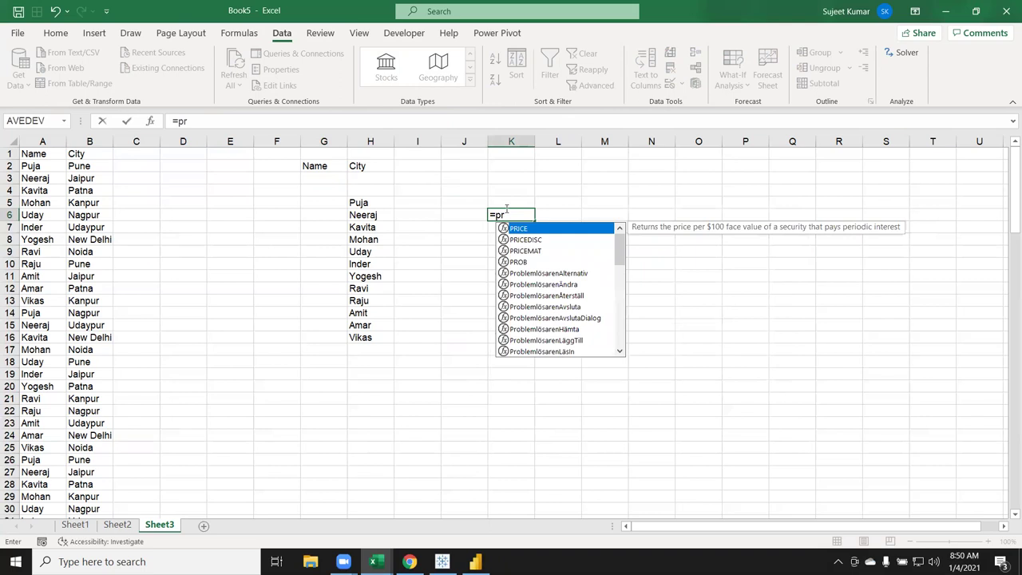
{"action": "type", "text": "s"}
{"action": "key", "text": "Tab"}
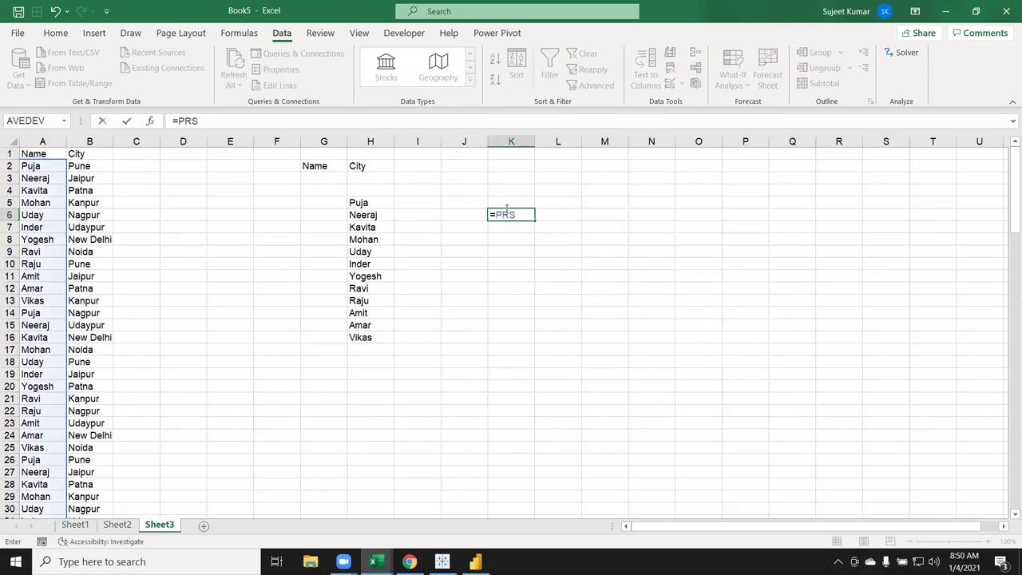
{"action": "key", "text": "Return"}
Clear the old UNIQUE name list by deleting the G4:H16 block
{"action": "left_click", "coordinate": [511, 214]}
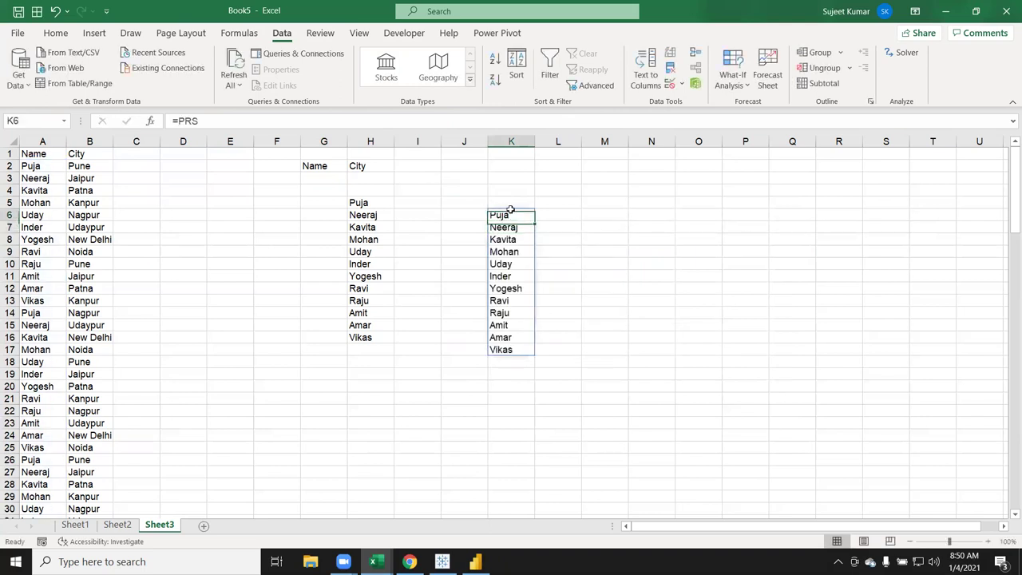
{"action": "mouse_move", "coordinate": [377, 206]}
{"action": "left_mouse_down"}
{"action": "mouse_move", "coordinate": [370, 337]}
{"action": "mouse_move", "coordinate": [347, 192]}
{"action": "left_mouse_up"}
{"action": "left_click", "coordinate": [370, 361]}
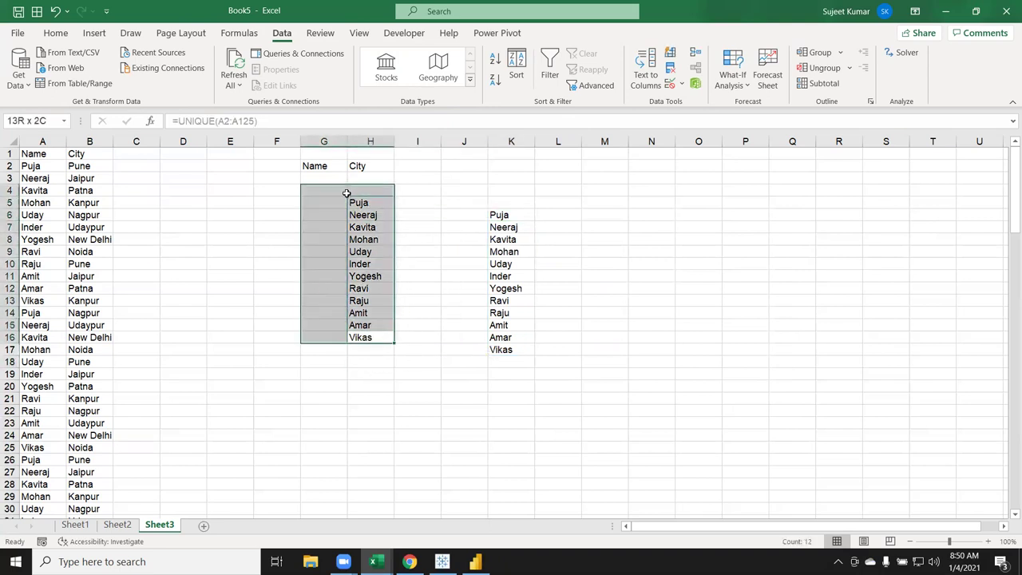
{"action": "key", "text": "Delete"}
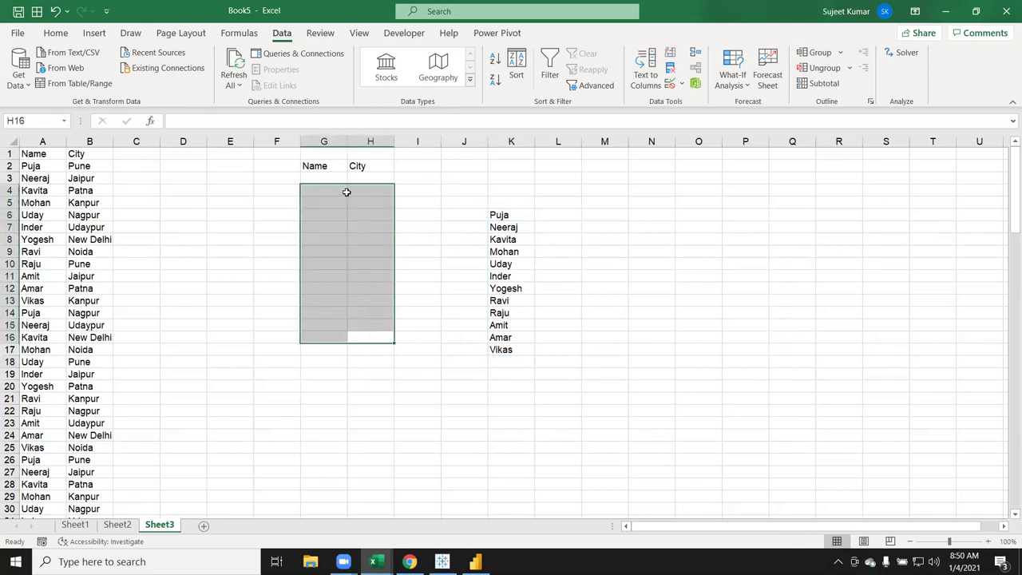
Change G3's validation list source to the spilled names in $K$6:$K$17
{"action": "left_click", "coordinate": [336, 177]}
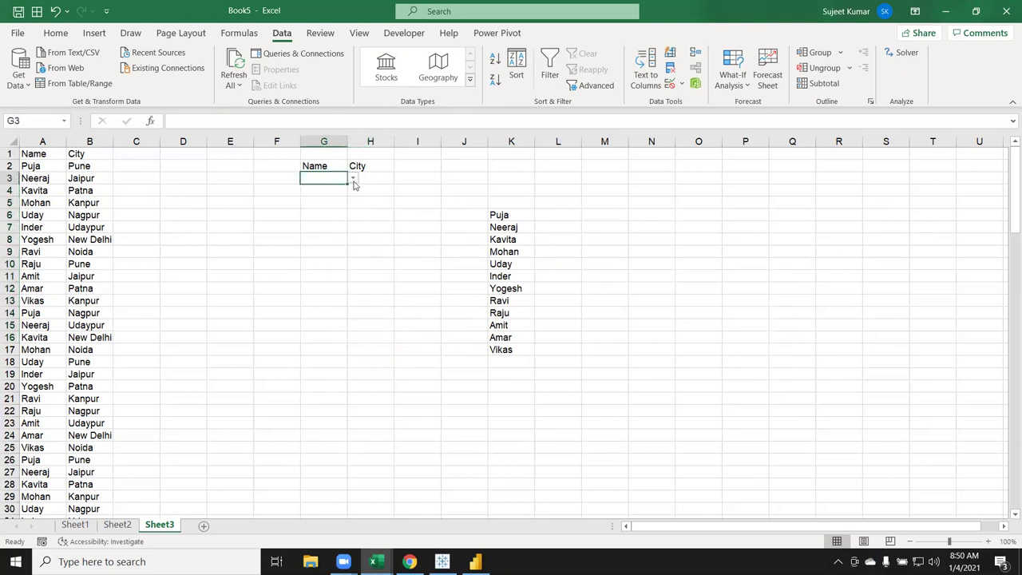
{"action": "left_click", "coordinate": [671, 83]}
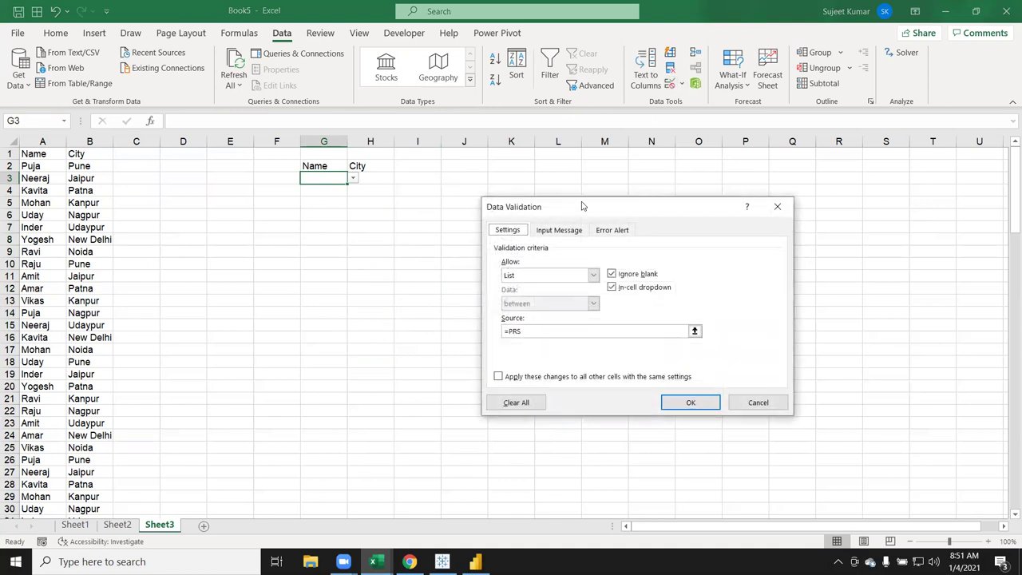
{"action": "left_click", "coordinate": [544, 329]}
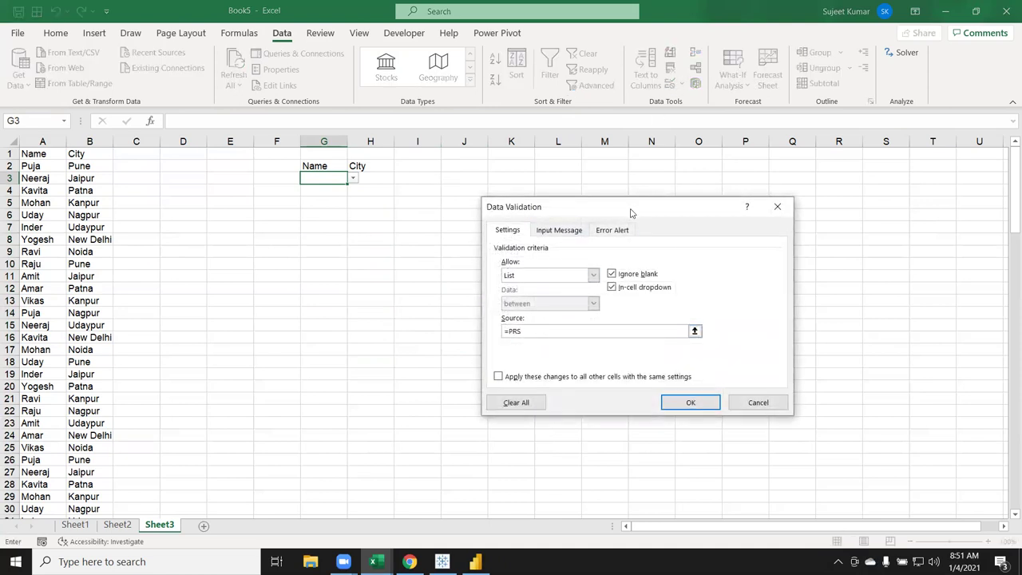
{"action": "left_click_drag", "start_coordinate": [630, 213], "coordinate": [780, 170]}
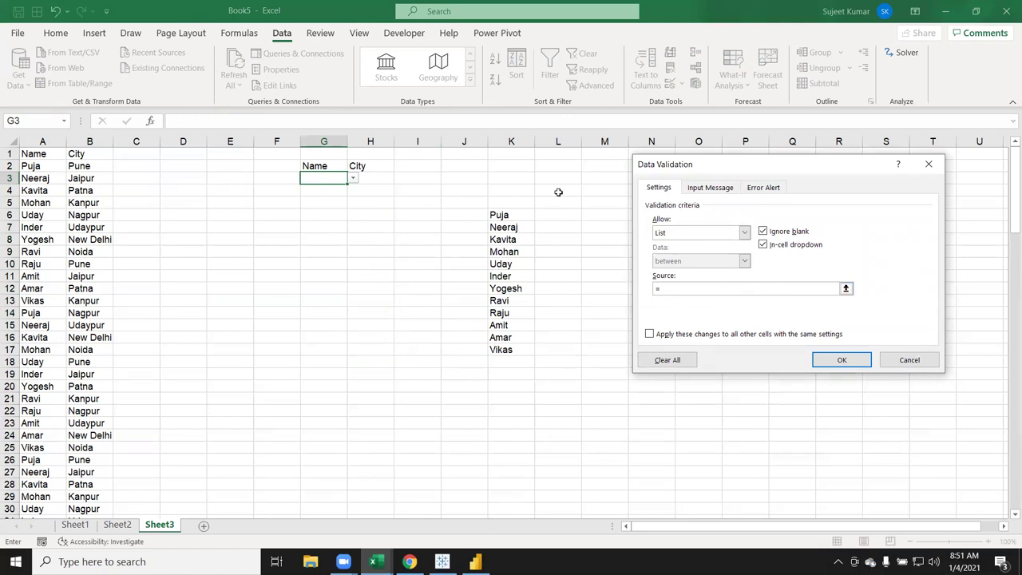
{"action": "left_click_drag", "start_coordinate": [519, 214], "coordinate": [503, 351]}
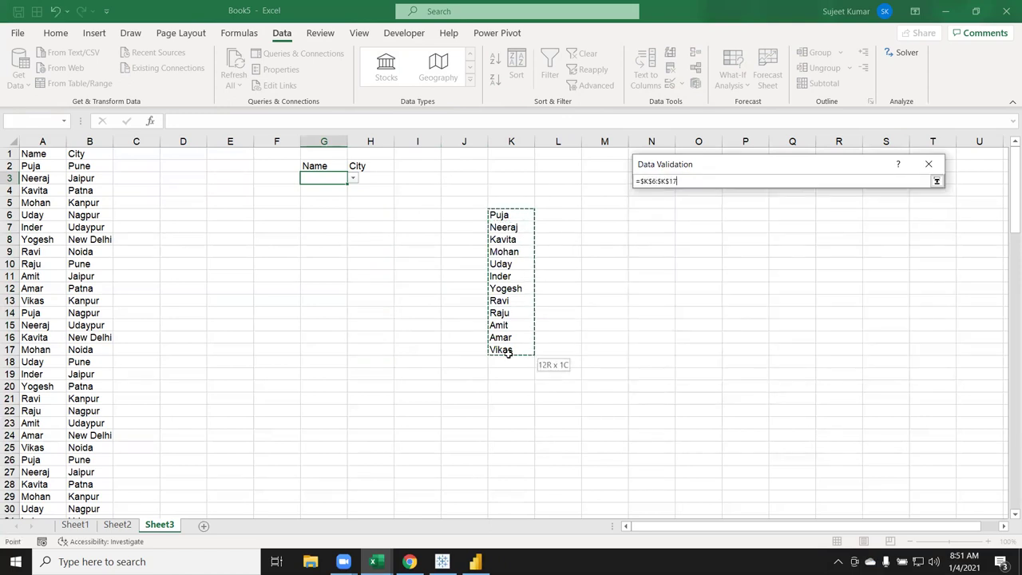
{"action": "left_click", "coordinate": [838, 364]}
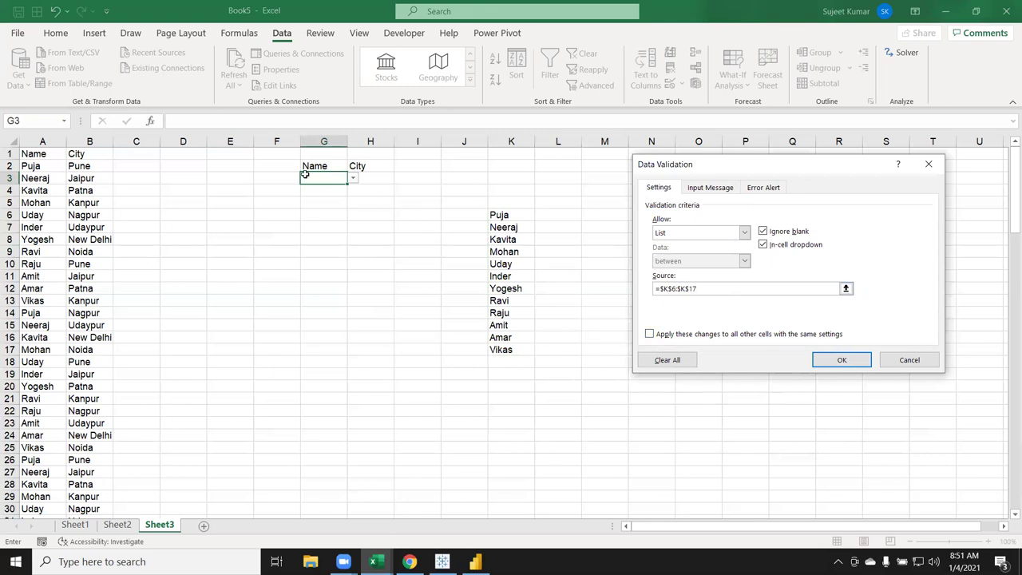
{"action": "left_click", "coordinate": [824, 361]}
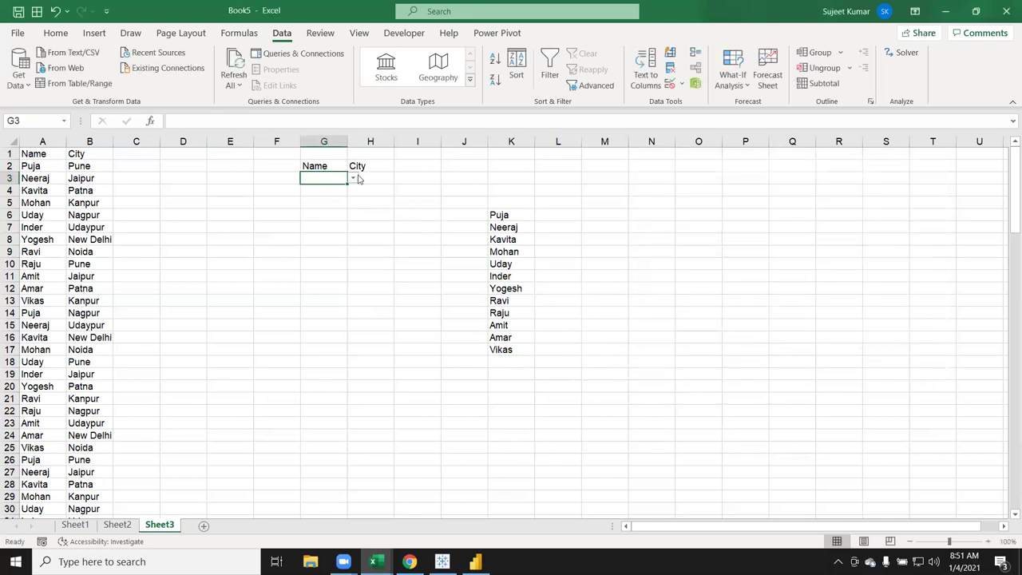
Choose Puja from G3's name drop-down
{"action": "left_click", "coordinate": [353, 181]}
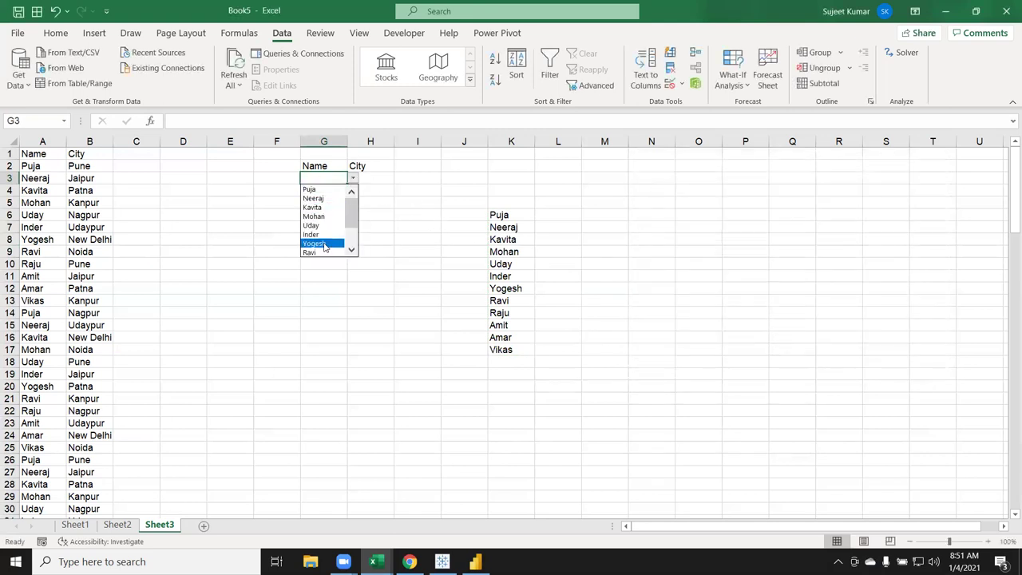
{"action": "scroll", "coordinate": [327, 240], "scroll_direction": "down", "scroll_amount": 2}
{"action": "scroll", "coordinate": [328, 224], "scroll_direction": "up", "scroll_amount": 2}
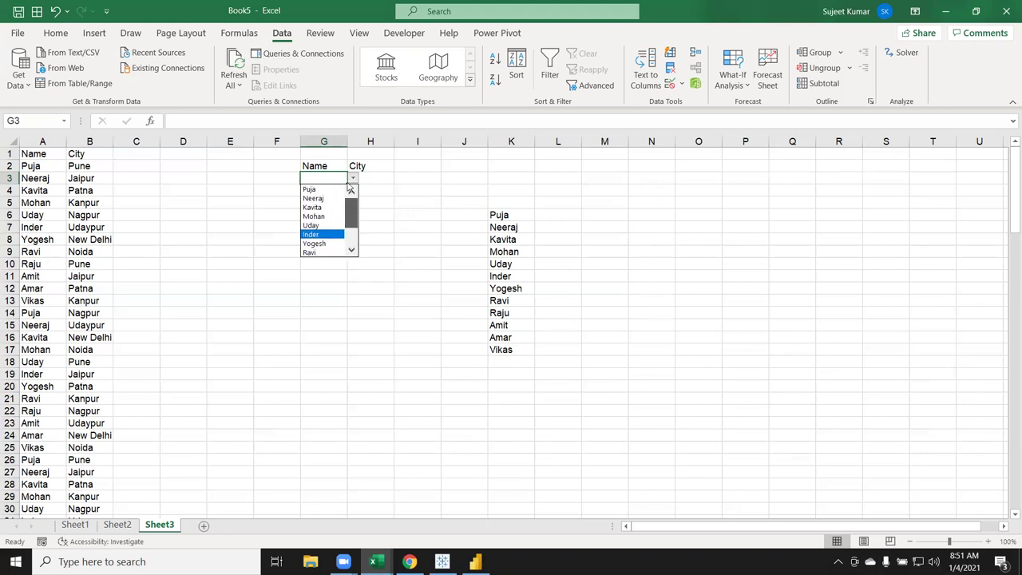
{"action": "left_click", "coordinate": [316, 191]}
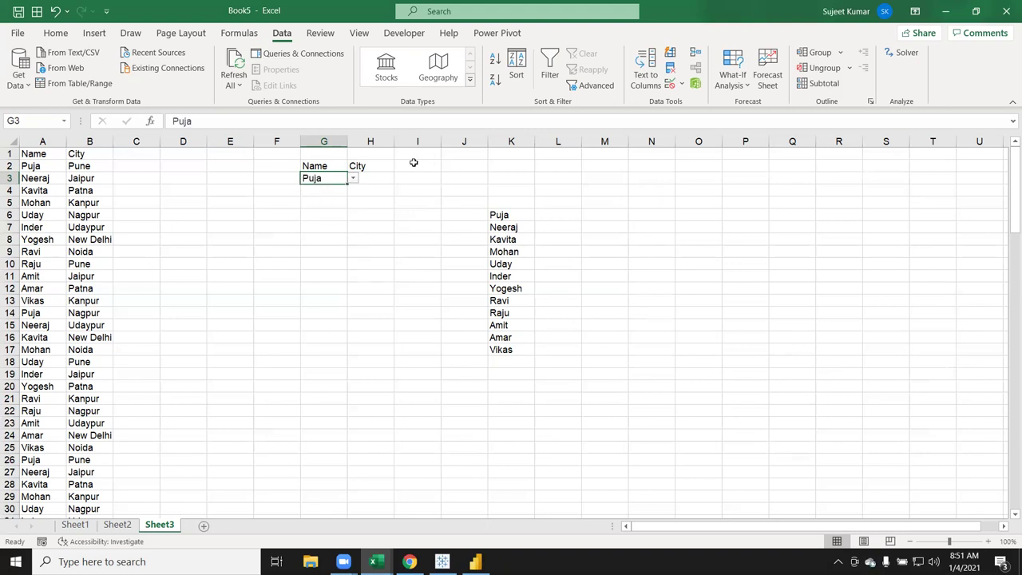
{"action": "left_click", "coordinate": [377, 180]}
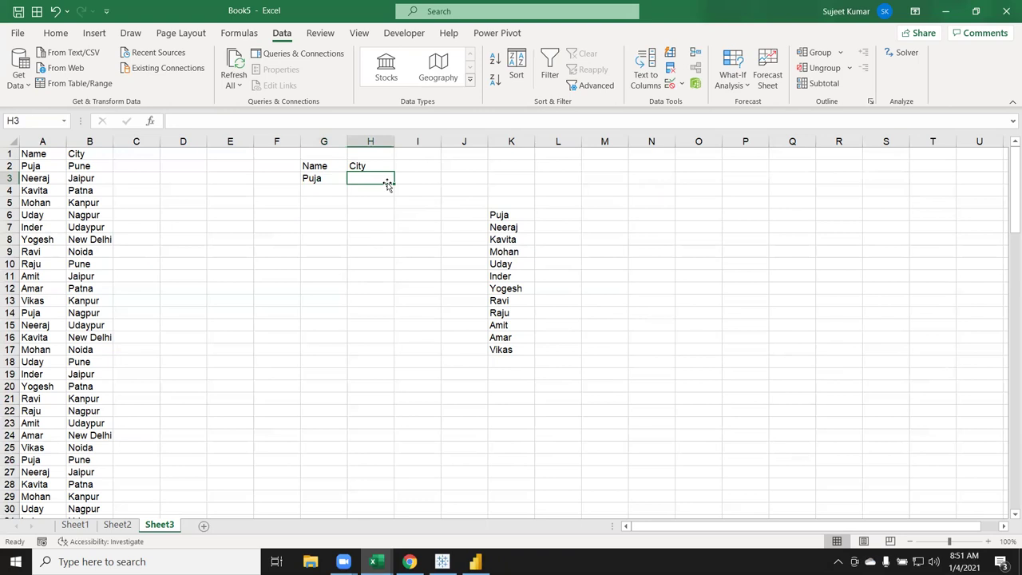
Select the Name/City table A1:B125 using Ctrl+Shift+arrow keys
{"action": "left_click", "coordinate": [27, 156]}
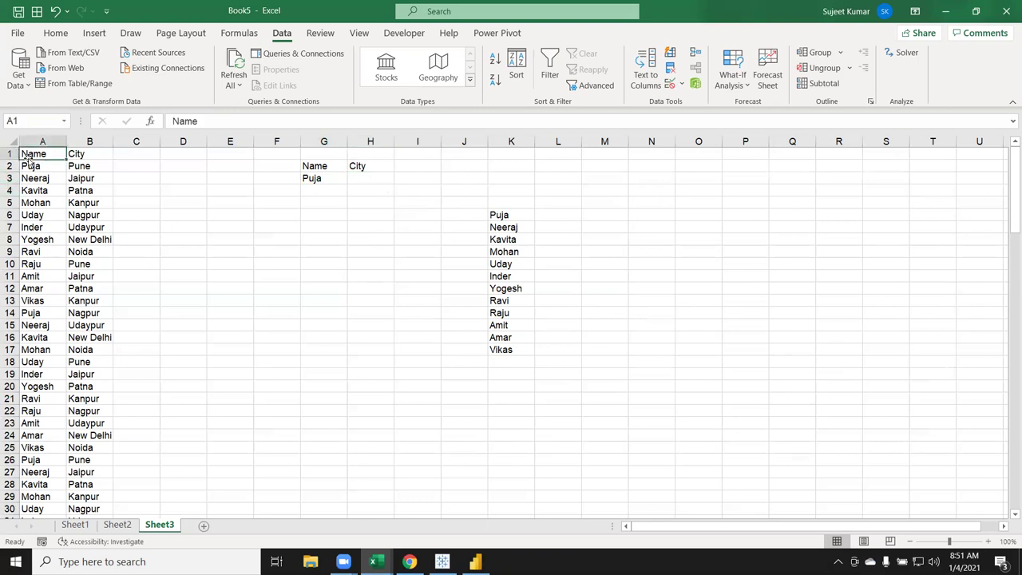
{"action": "key", "text": "ctrl+shift+Right"}
{"action": "key", "text": "ctrl+shift+Down"}
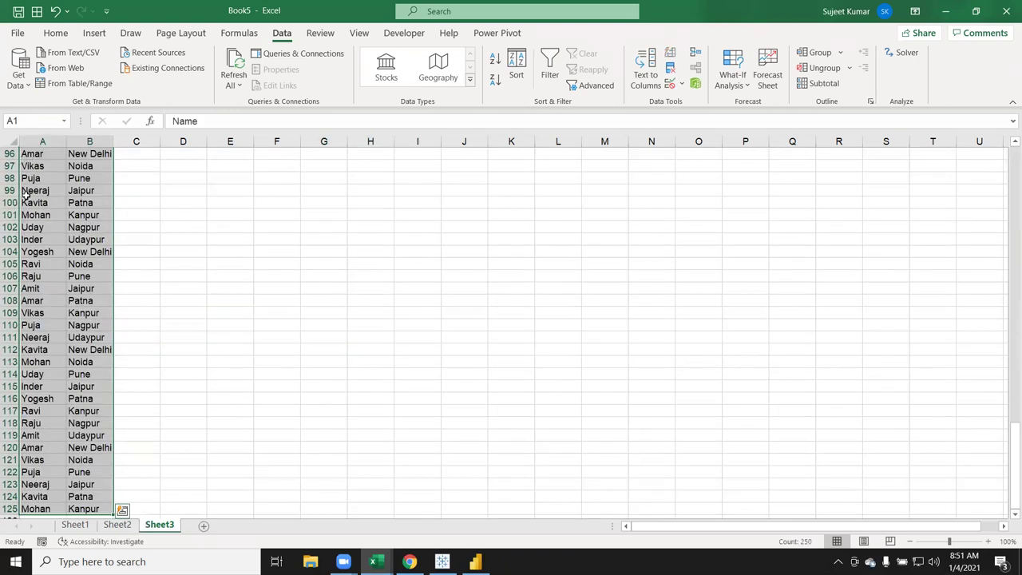
{"action": "scroll", "coordinate": [97, 287], "scroll_direction": "up", "scroll_amount": 10}
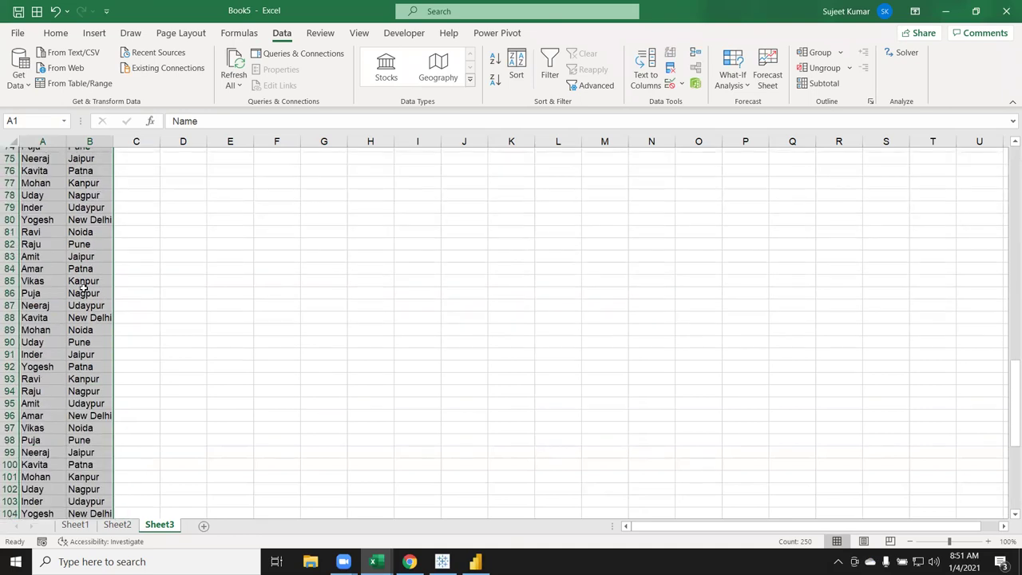
{"action": "scroll", "coordinate": [95, 279], "scroll_direction": "up", "scroll_amount": 11}
{"action": "scroll", "coordinate": [97, 279], "scroll_direction": "up", "scroll_amount": 9}
{"action": "scroll", "coordinate": [101, 279], "scroll_direction": "up", "scroll_amount": 5}
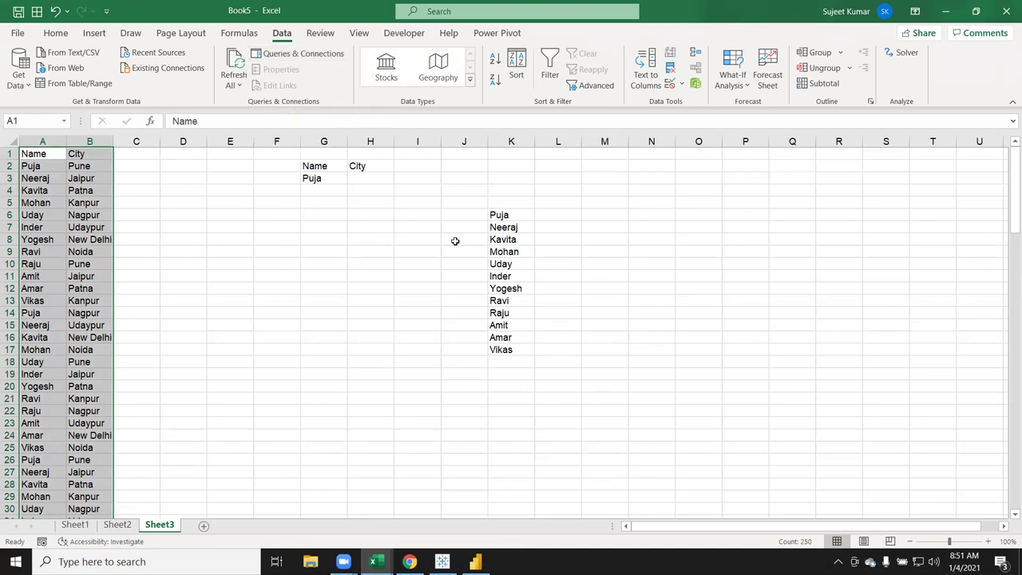
Sort the table with headers A to Z by Name, then by City
{"action": "left_click", "coordinate": [520, 86]}
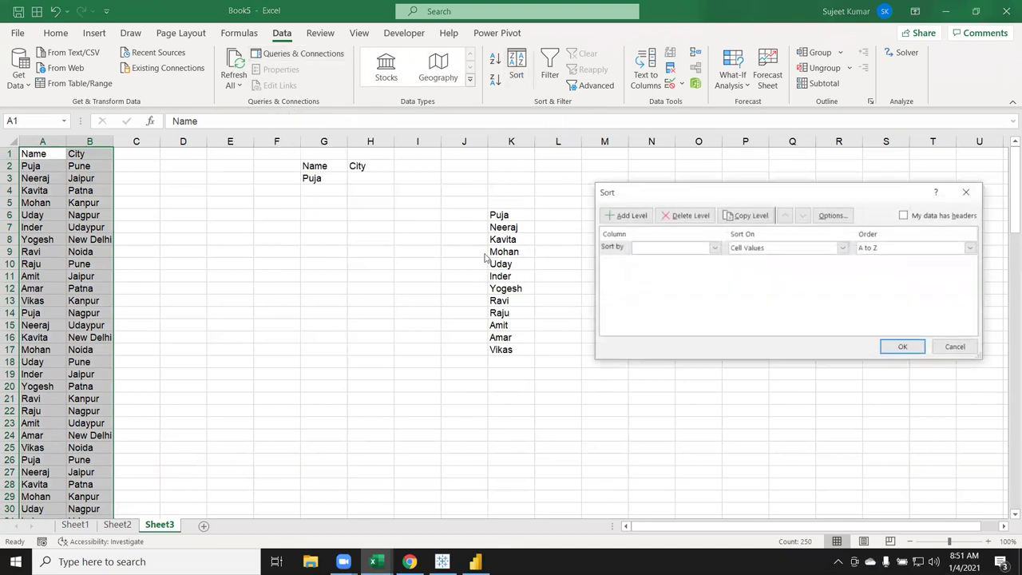
{"action": "left_click", "coordinate": [643, 250]}
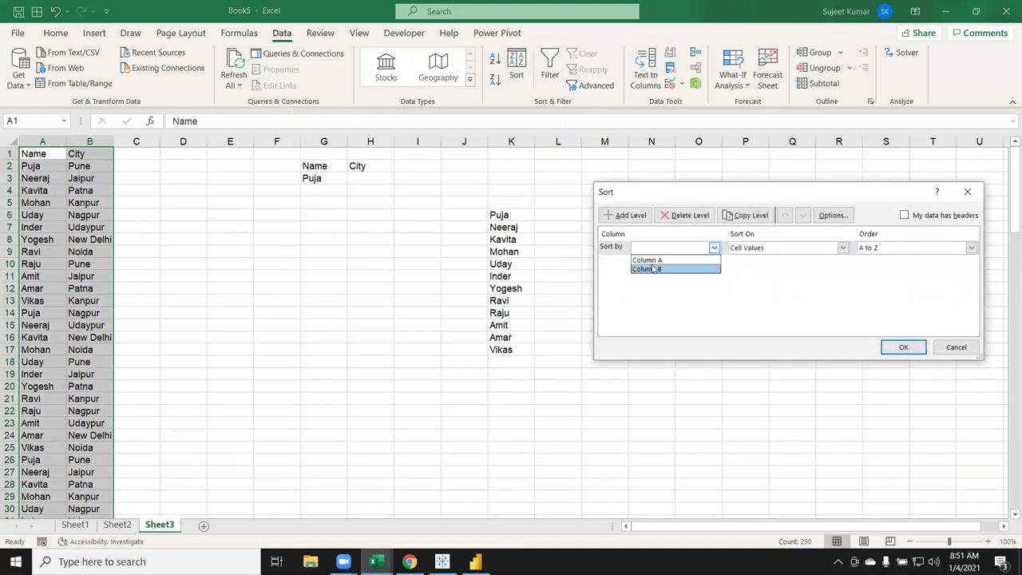
{"action": "left_click", "coordinate": [906, 216]}
{"action": "left_click", "coordinate": [905, 216]}
{"action": "left_click", "coordinate": [679, 248]}
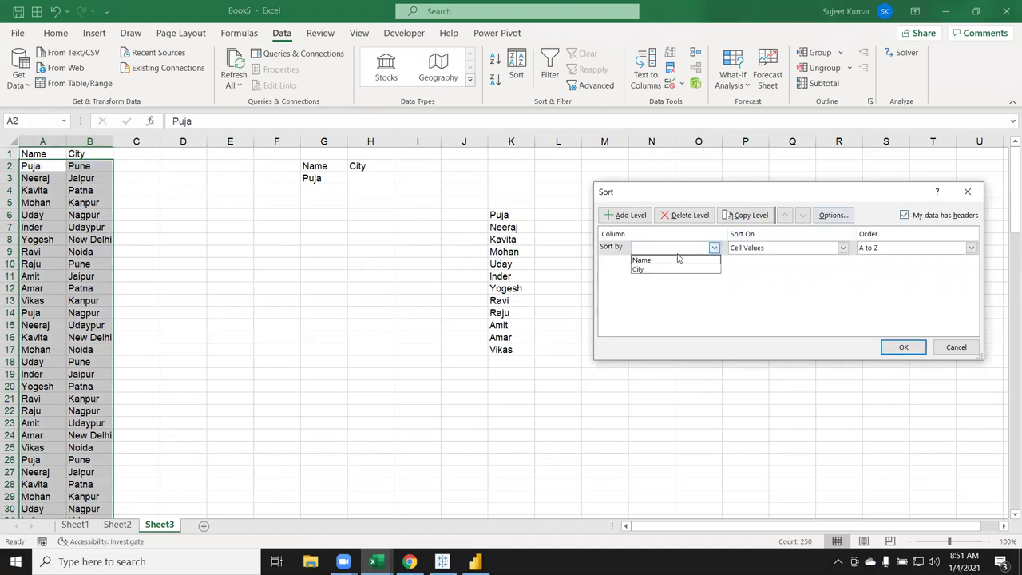
{"action": "left_click", "coordinate": [675, 261]}
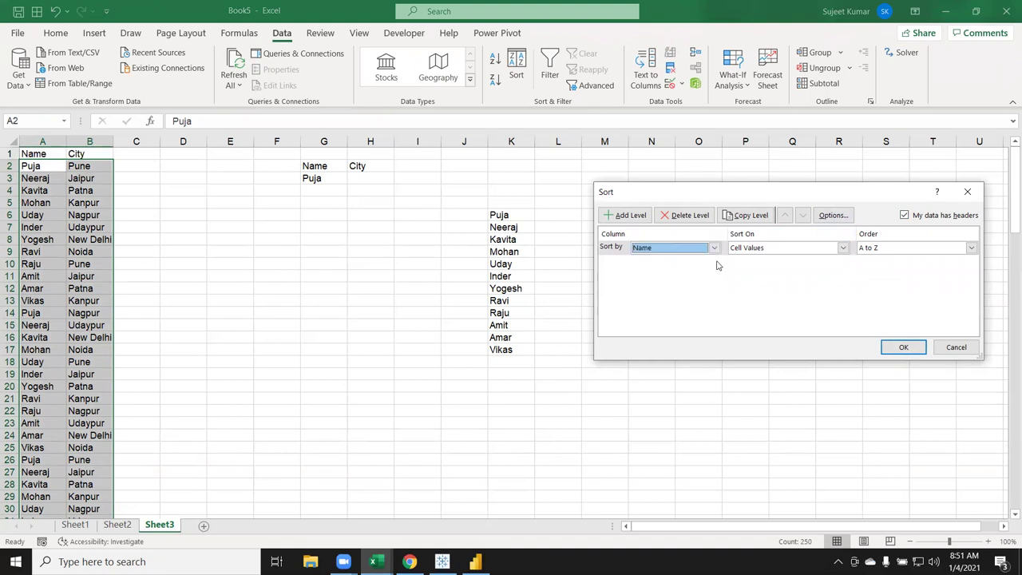
{"action": "left_click", "coordinate": [631, 215]}
{"action": "left_click", "coordinate": [650, 263]}
{"action": "left_click", "coordinate": [649, 284]}
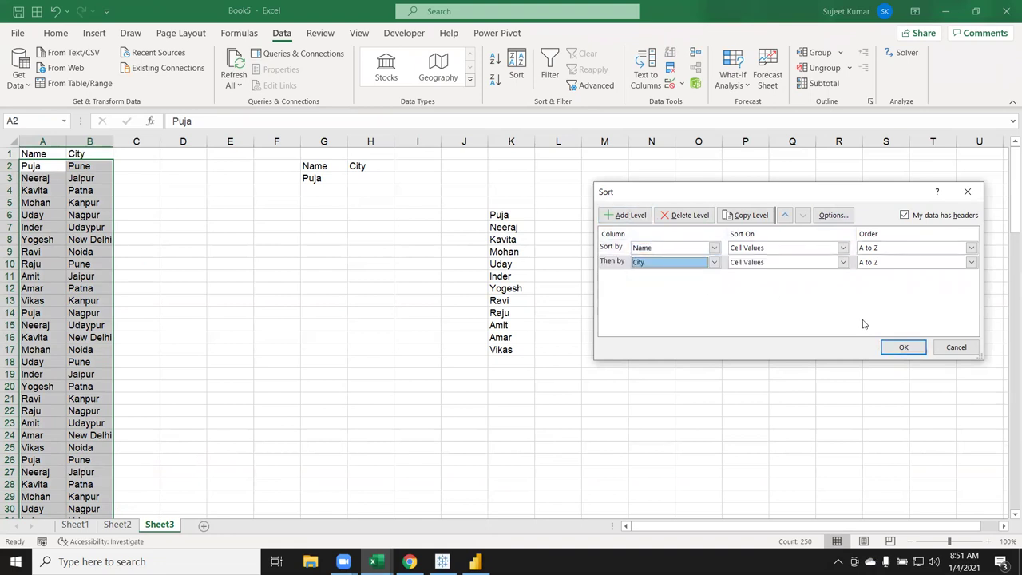
{"action": "left_click", "coordinate": [897, 350]}
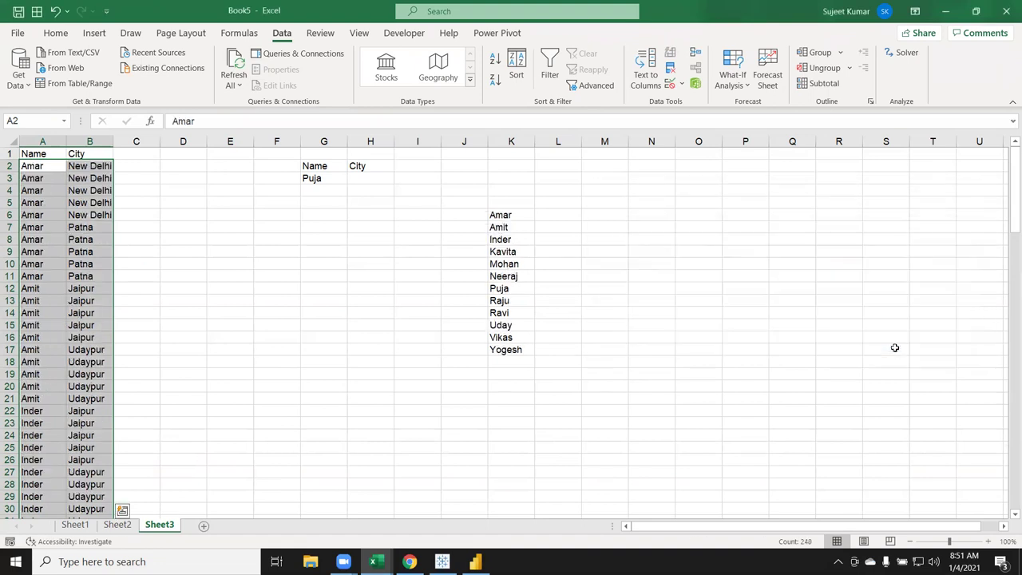
{"action": "left_click", "coordinate": [215, 226]}
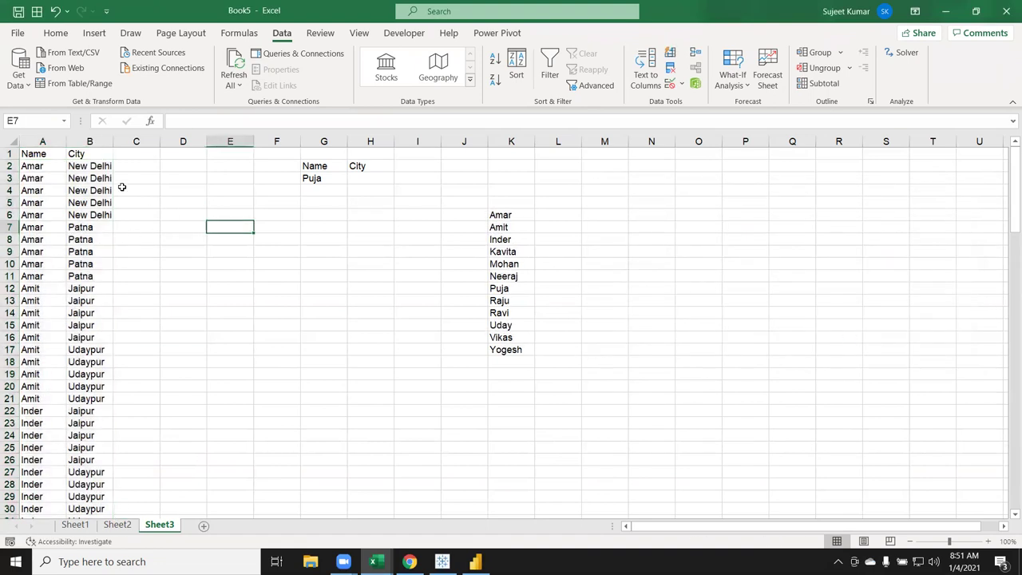
{"action": "left_click", "coordinate": [48, 168]}
{"action": "left_click_drag", "start_coordinate": [48, 168], "coordinate": [34, 278]}
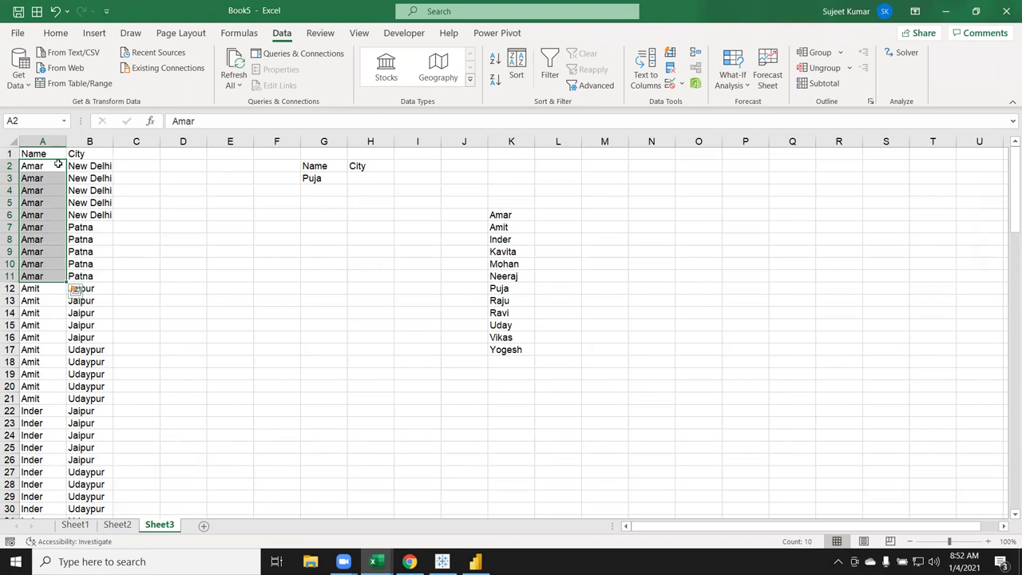
{"action": "mouse_move", "coordinate": [55, 164]}
{"action": "left_mouse_down"}
{"action": "mouse_move", "coordinate": [43, 276]}
{"action": "mouse_move", "coordinate": [71, 273]}
{"action": "left_mouse_up"}
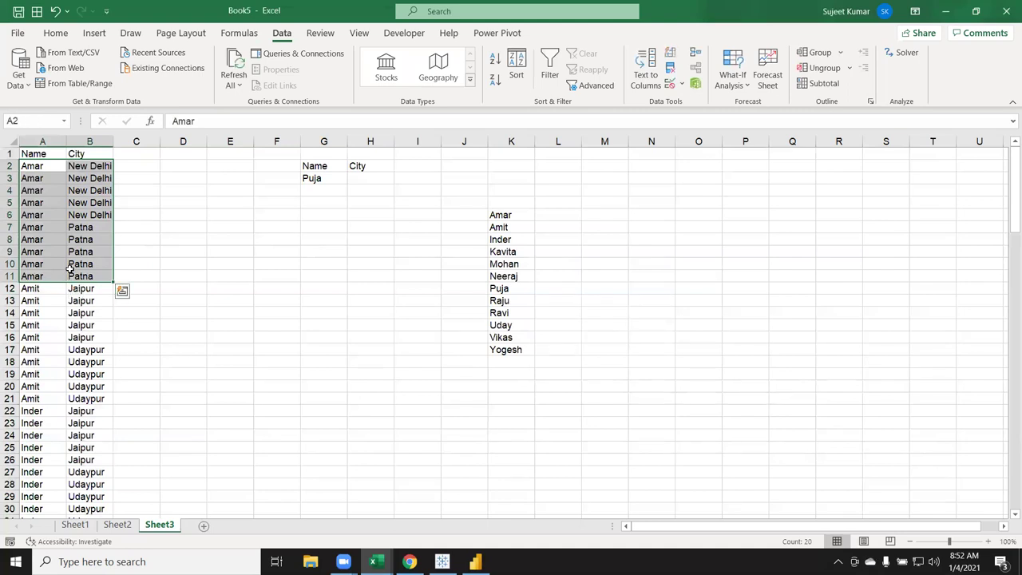
{"action": "left_click", "coordinate": [52, 213]}
{"action": "scroll", "coordinate": [64, 266], "scroll_direction": "down", "scroll_amount": 3}
{"action": "scroll", "coordinate": [64, 266], "scroll_direction": "down", "scroll_amount": 2}
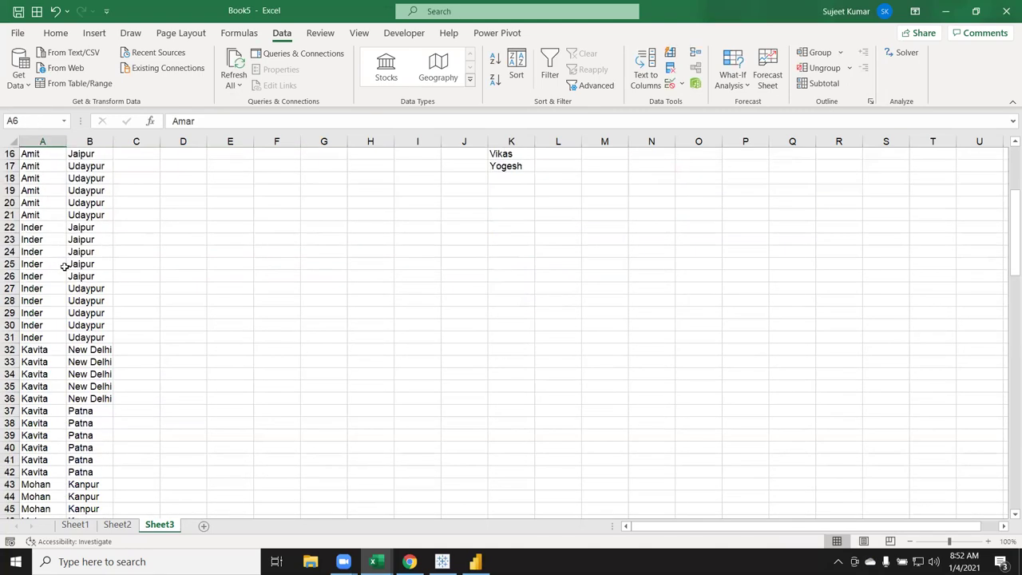
{"action": "scroll", "coordinate": [64, 266], "scroll_direction": "up", "scroll_amount": 5}
{"action": "left_click", "coordinate": [43, 154]}
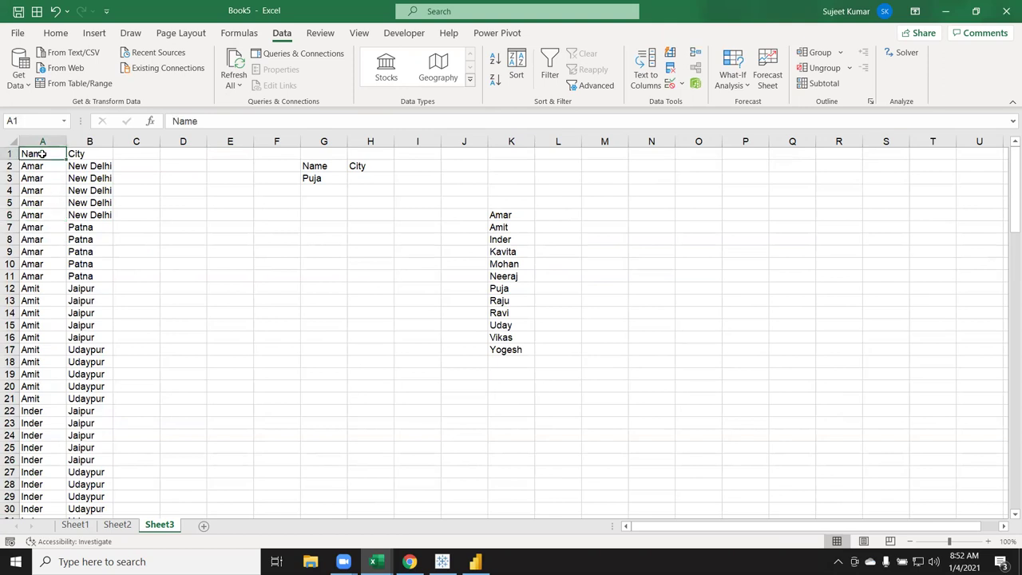
{"action": "key", "text": "ctrl+shift+Right"}
{"action": "key", "text": "ctrl+shift+Down"}
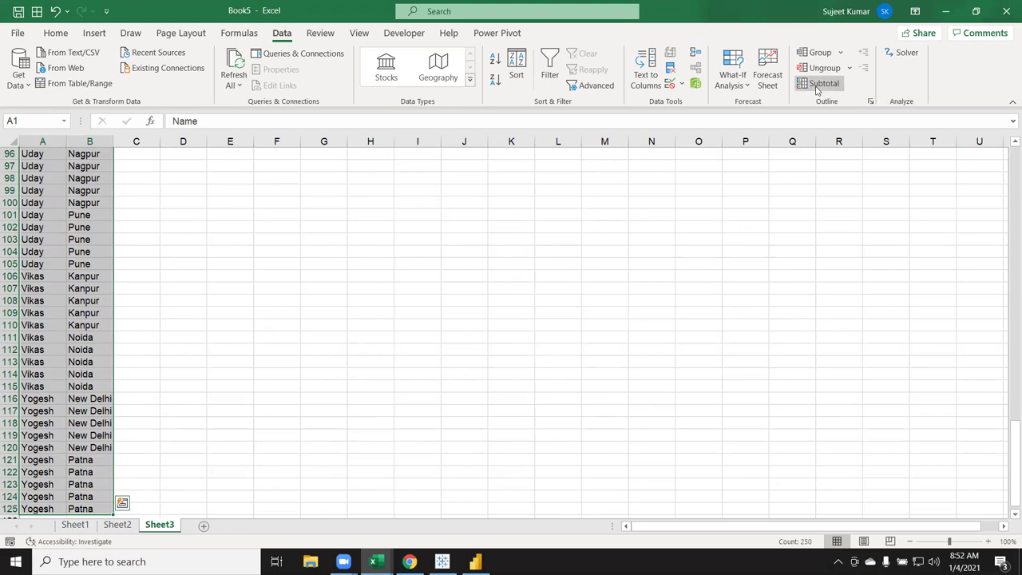
Remove duplicate rows across columns A and B, leaving 24 name–city pairs
{"action": "left_click", "coordinate": [669, 67]}
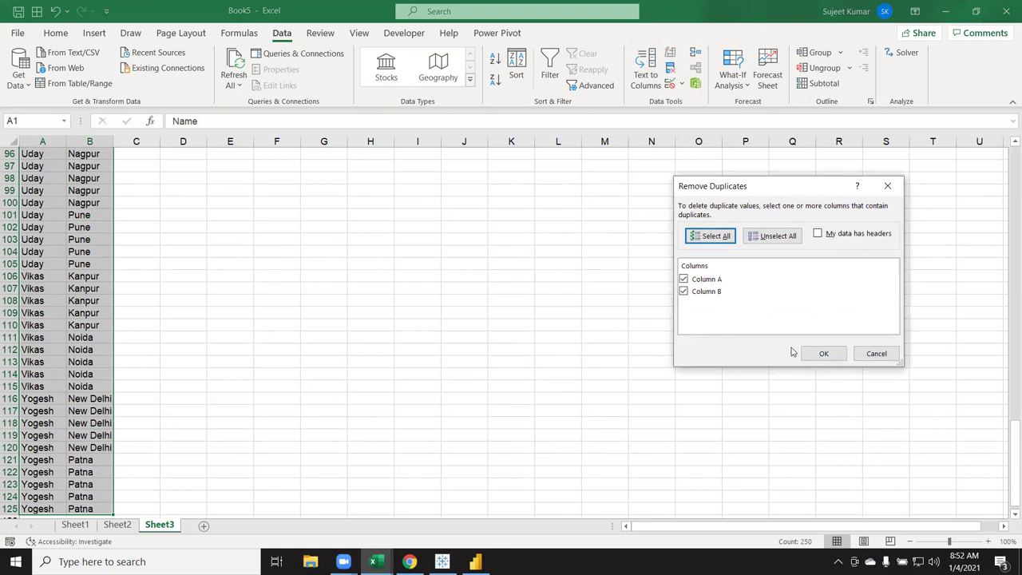
{"action": "left_click", "coordinate": [826, 354]}
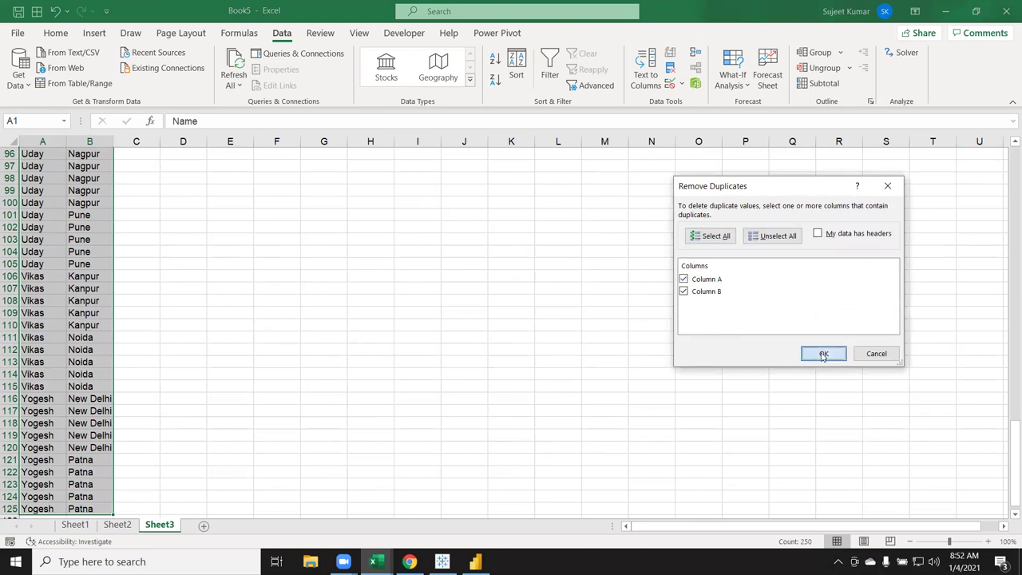
{"action": "left_click", "coordinate": [520, 319]}
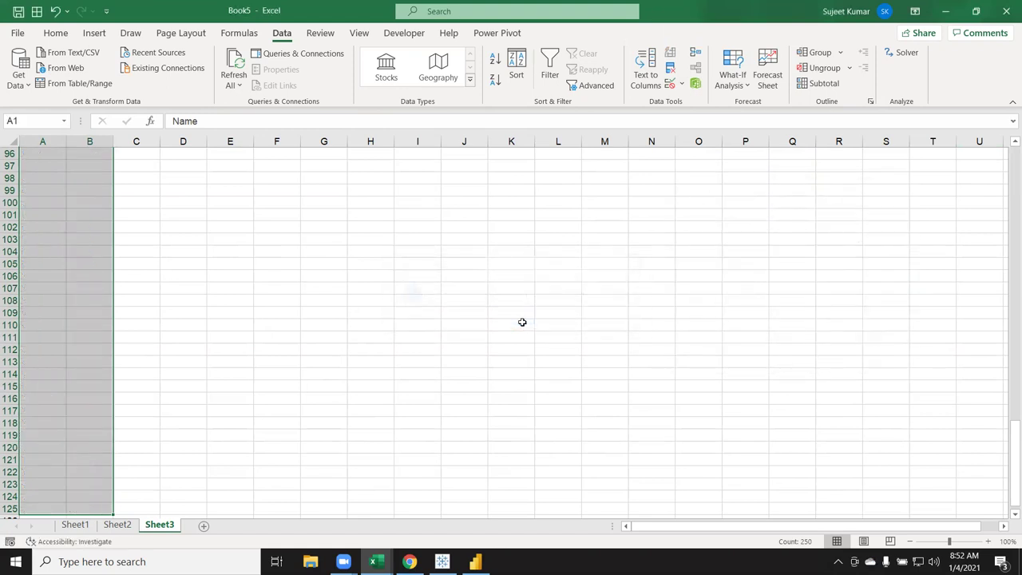
{"action": "left_click_drag", "start_coordinate": [1013, 479], "coordinate": [1008, 133]}
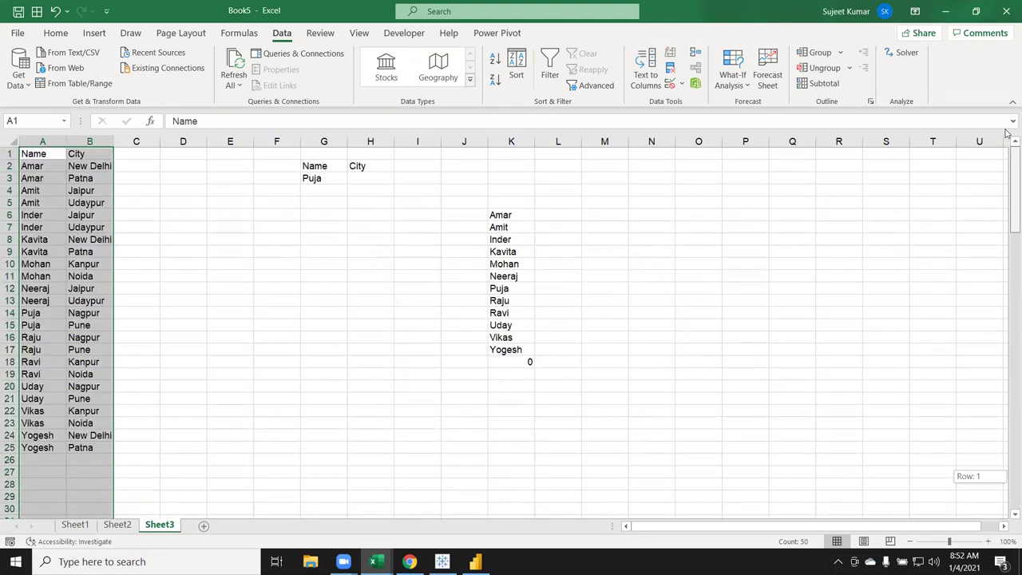
Enter =MATCH(G3,A1:A25,0) in G4 to find Puja's row, giving 14
{"action": "left_click", "coordinate": [44, 276]}
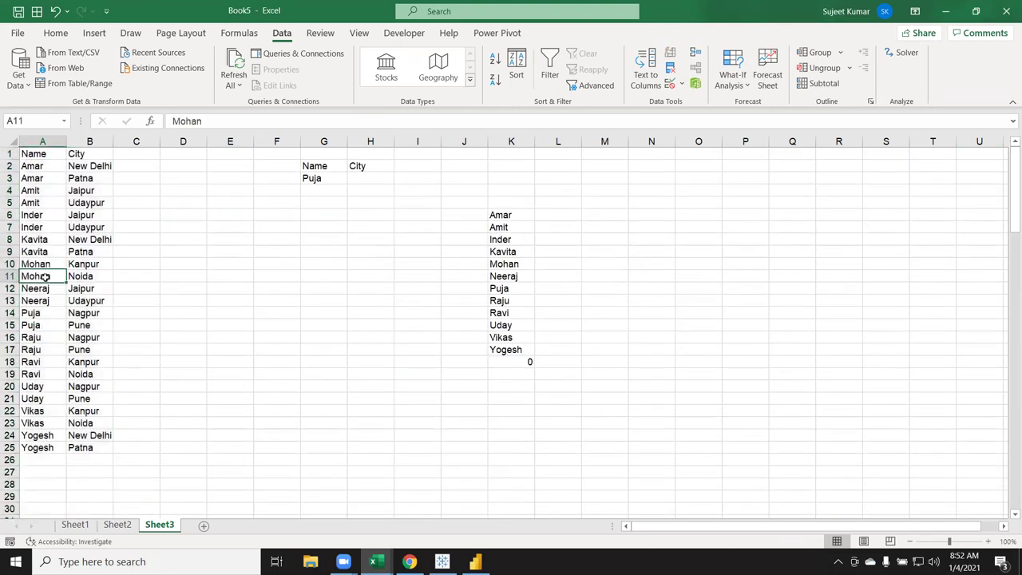
{"action": "left_click", "coordinate": [332, 190]}
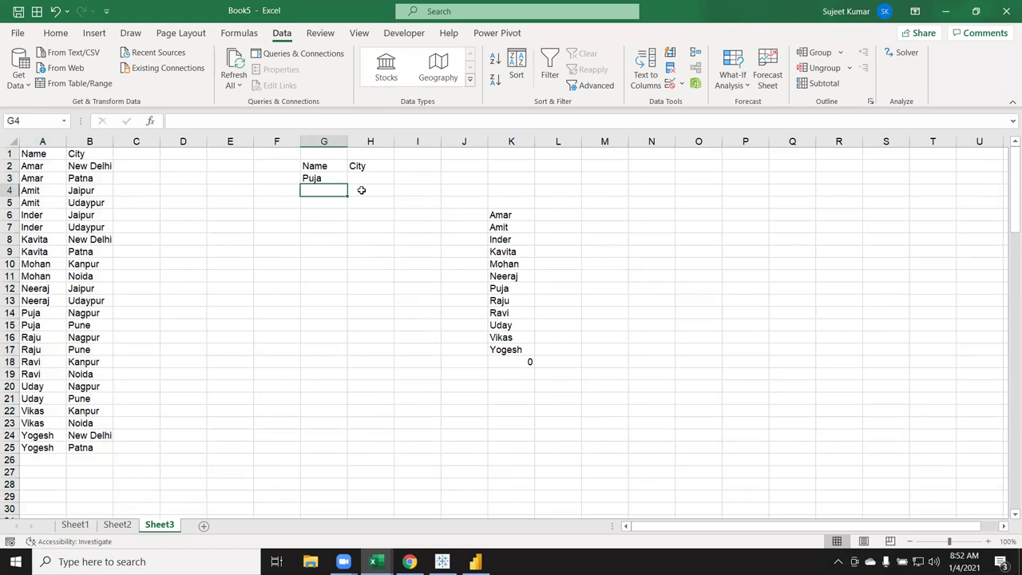
{"action": "type", "text": "=ma"}
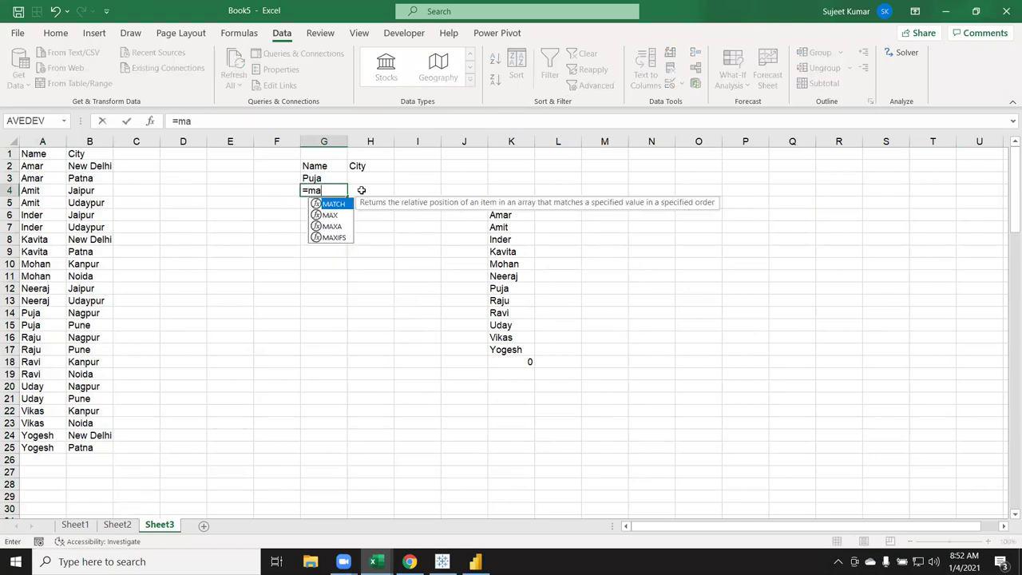
{"action": "key", "text": "Tab"}
{"action": "key", "text": "Up"}
{"action": "type", "text": ","}
{"action": "mouse_move", "coordinate": [36, 152]}
{"action": "left_mouse_down"}
{"action": "mouse_move", "coordinate": [78, 393]}
{"action": "mouse_move", "coordinate": [71, 441]}
{"action": "left_mouse_up"}
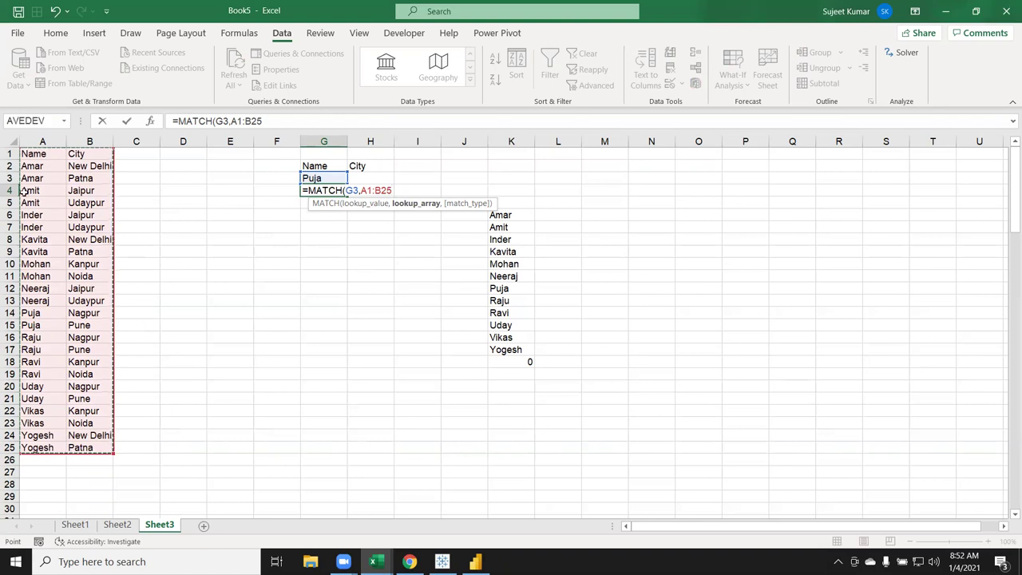
{"action": "left_click_drag", "start_coordinate": [40, 154], "coordinate": [45, 447]}
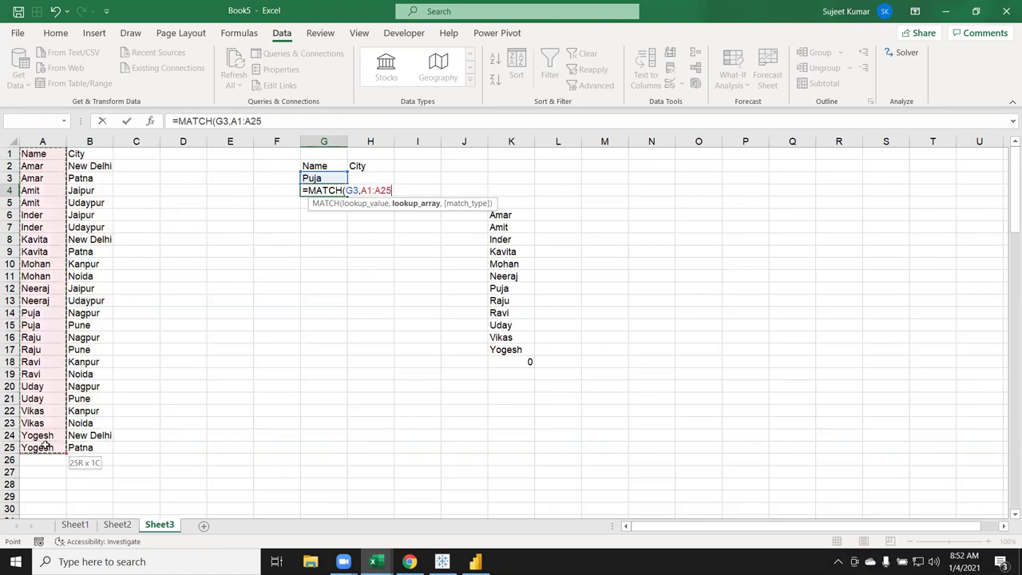
{"action": "type", "text": ",0"}
{"action": "key", "text": "Return"}
{"action": "key", "text": "Up"}
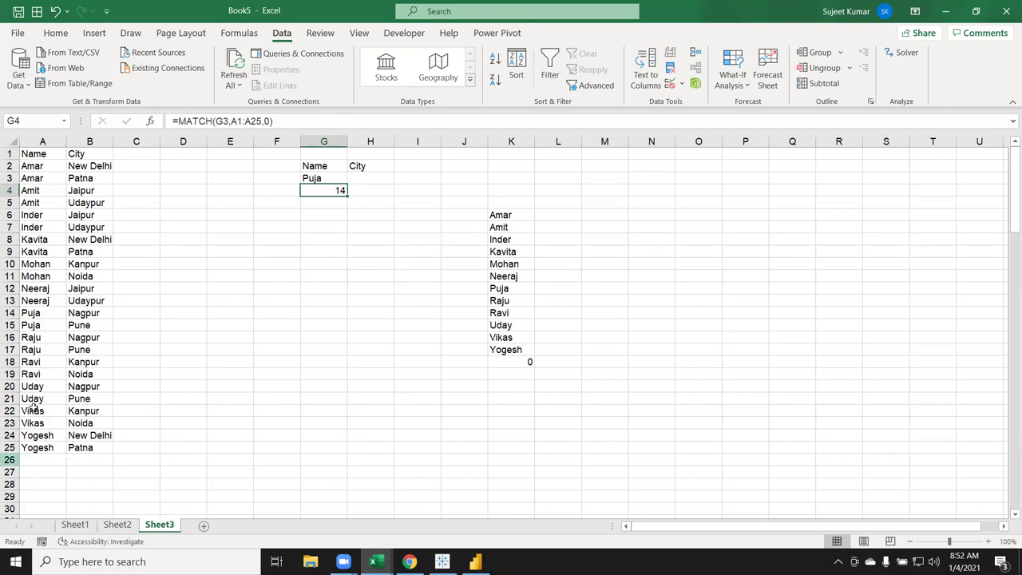
{"action": "left_click", "coordinate": [45, 313]}
{"action": "left_click_drag", "start_coordinate": [54, 320], "coordinate": [95, 326]}
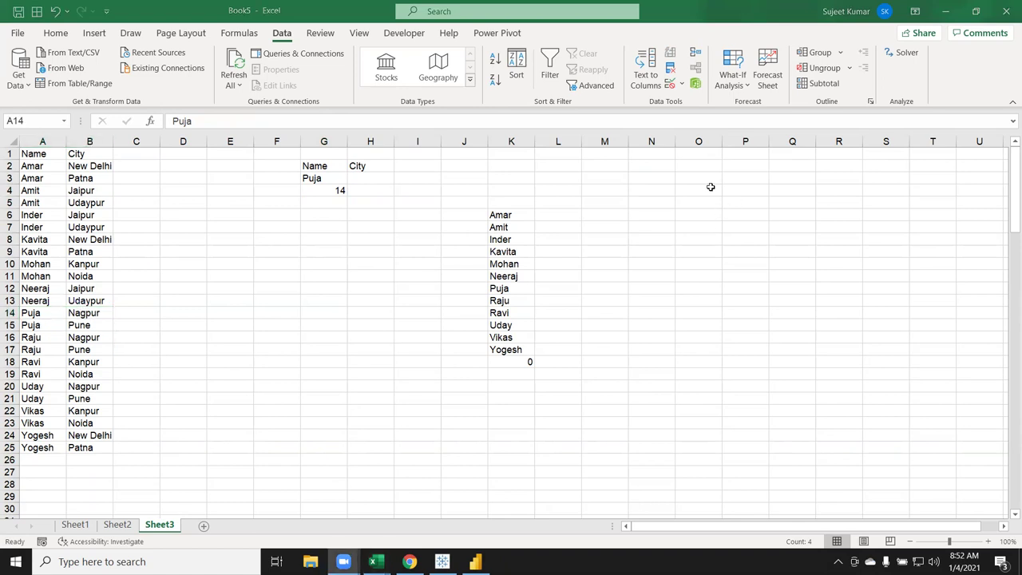
Enter =COUNTIF(A:A,G3) in G5, counting Puja's 2 rows
{"action": "left_click", "coordinate": [324, 200]}
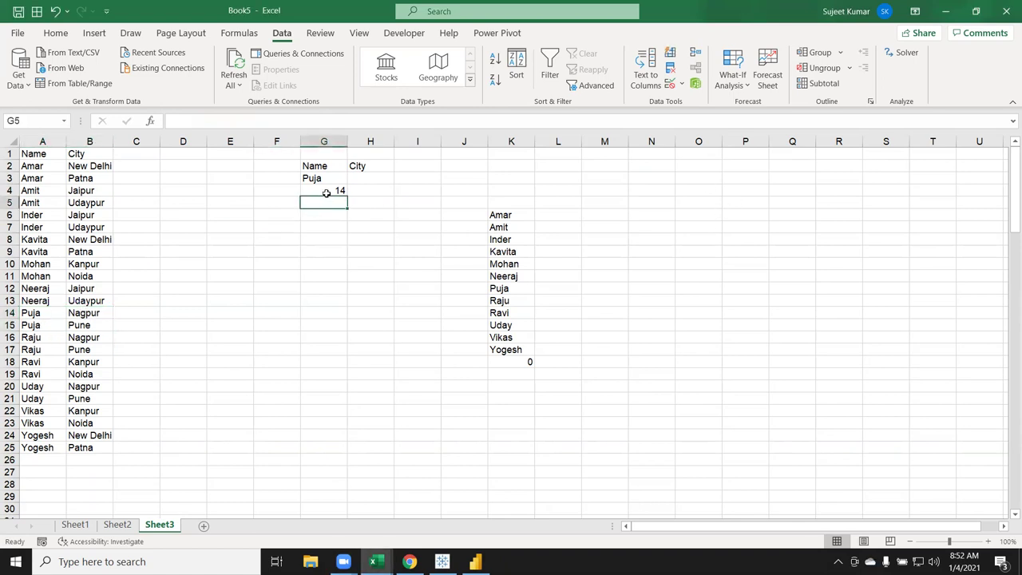
{"action": "type", "text": "=cou"}
{"action": "key", "text": "Down"}
{"action": "key", "text": "Down"}
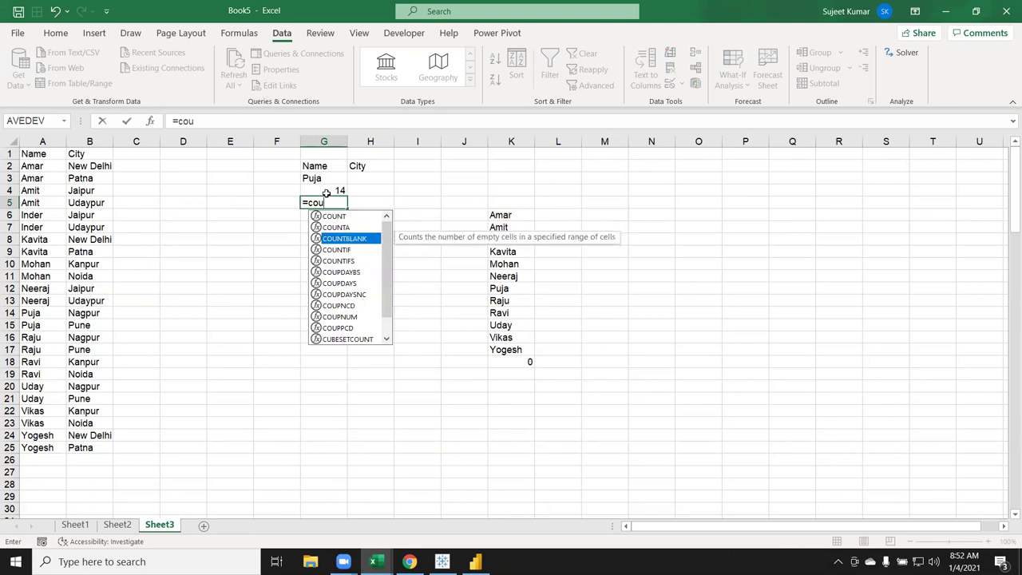
{"action": "key", "text": "Down"}
{"action": "key", "text": "Tab"}
{"action": "key", "text": "Left"}
{"action": "key", "text": "Left"}
{"action": "key", "text": "Left"}
{"action": "key", "text": "Left"}
{"action": "key", "text": "ctrl+space"}
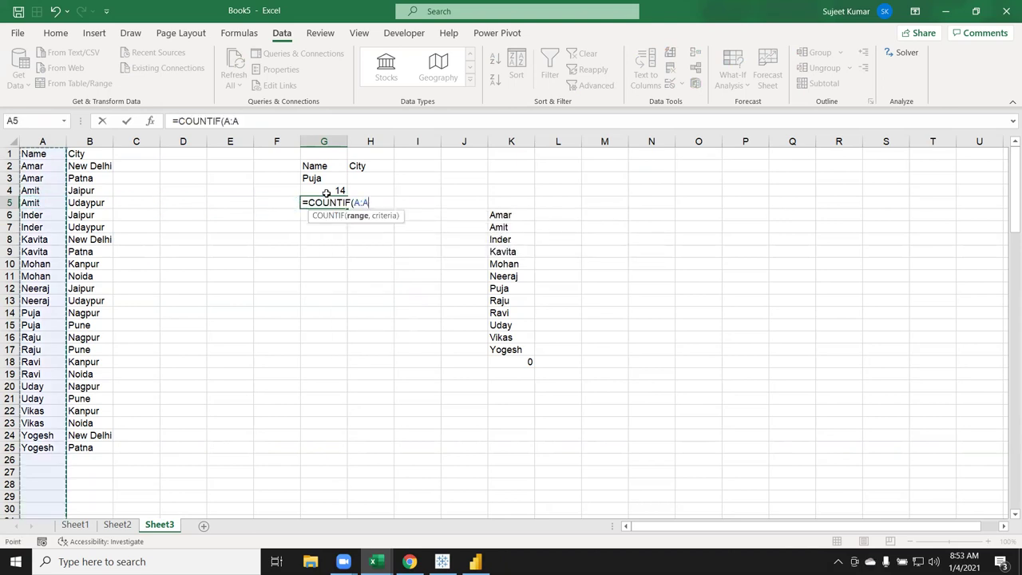
{"action": "type", "text": ","}
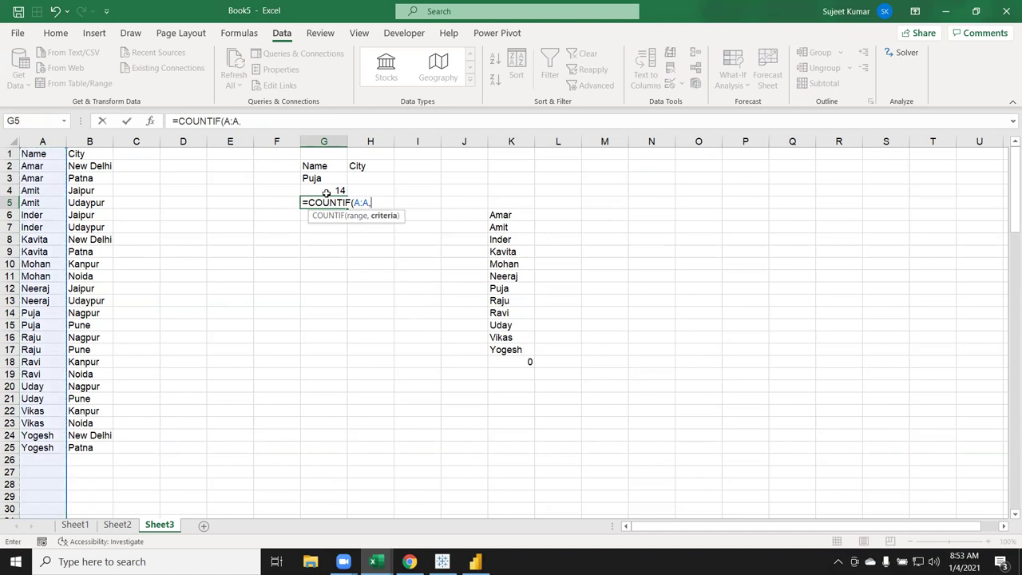
{"action": "key", "text": "Up"}
{"action": "key", "text": "Up"}
{"action": "key", "text": "Return"}
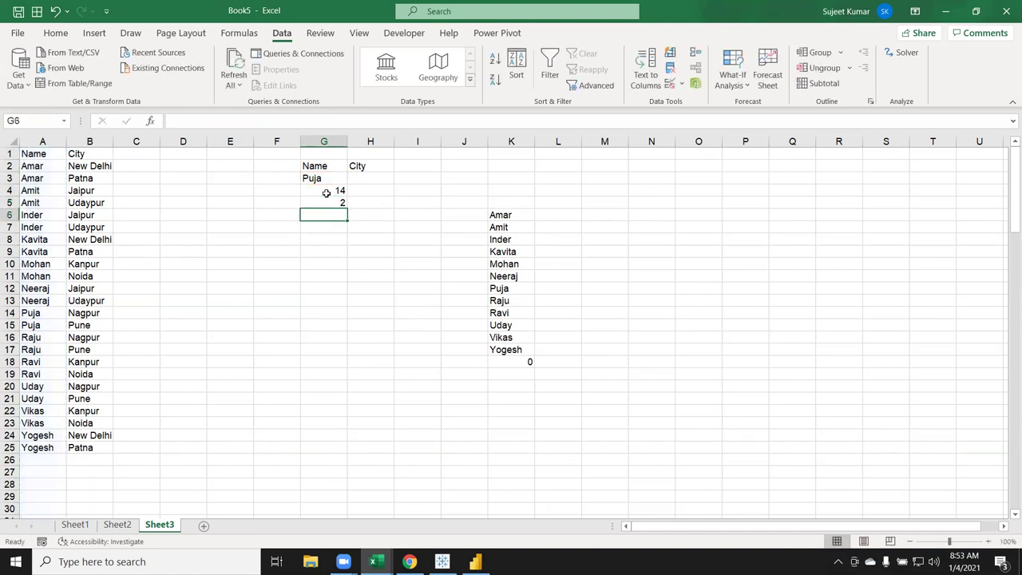
{"action": "key", "text": "Up"}
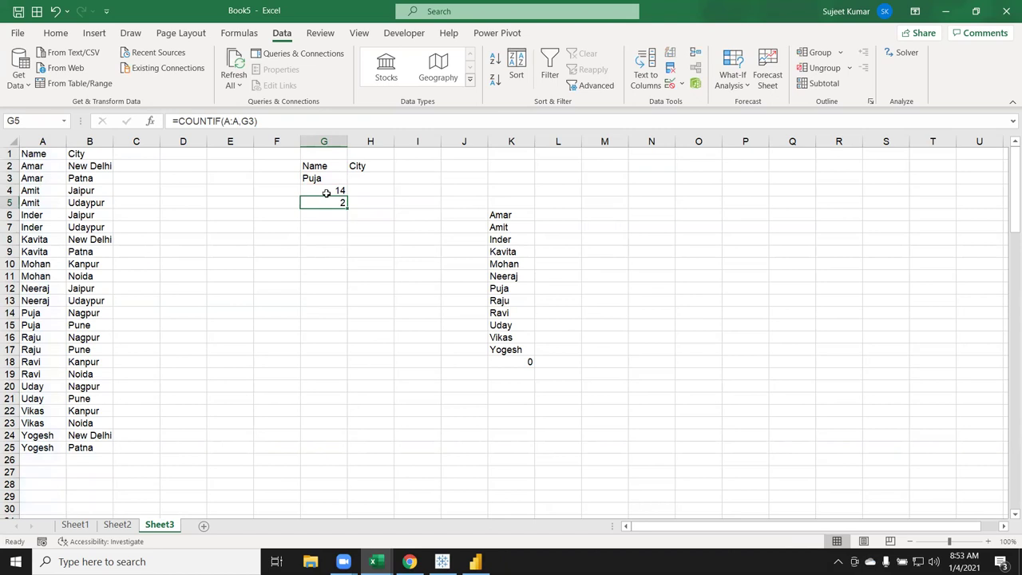
{"action": "key", "text": "Down"}
Enter =OFFSET(A1,G4,1,G5,1) in G6 so Pune and Nagpur spill into G6:G7
{"action": "type", "text": "="}
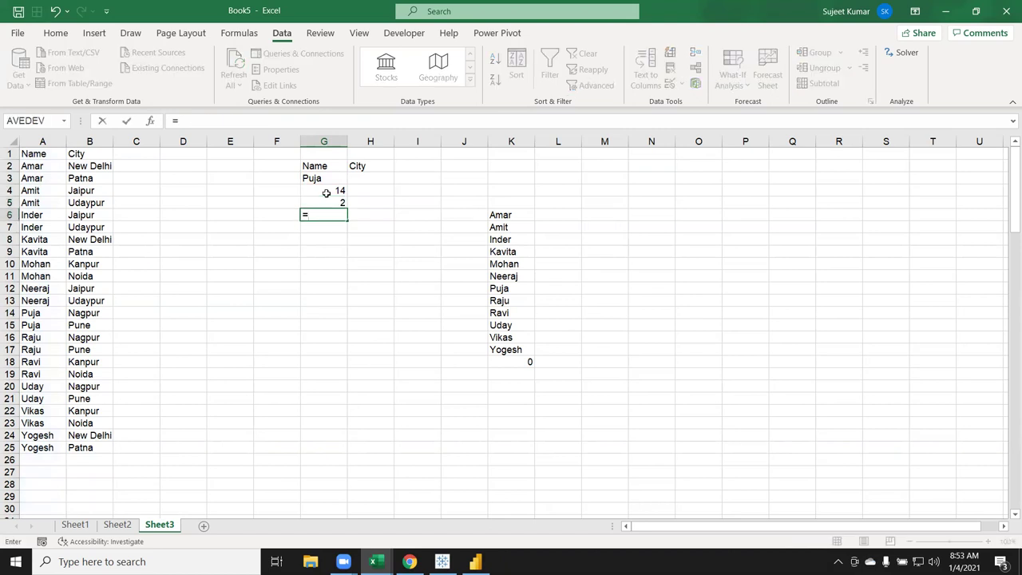
{"action": "type", "text": "off"}
{"action": "key", "text": "Tab"}
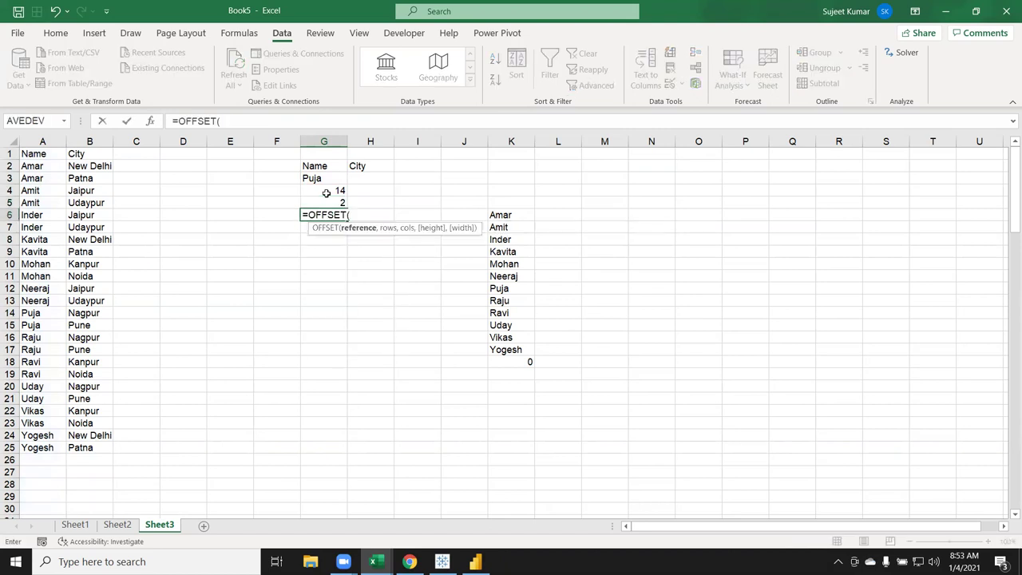
{"action": "left_click", "coordinate": [32, 154]}
{"action": "type", "text": ","}
{"action": "left_click", "coordinate": [335, 193]}
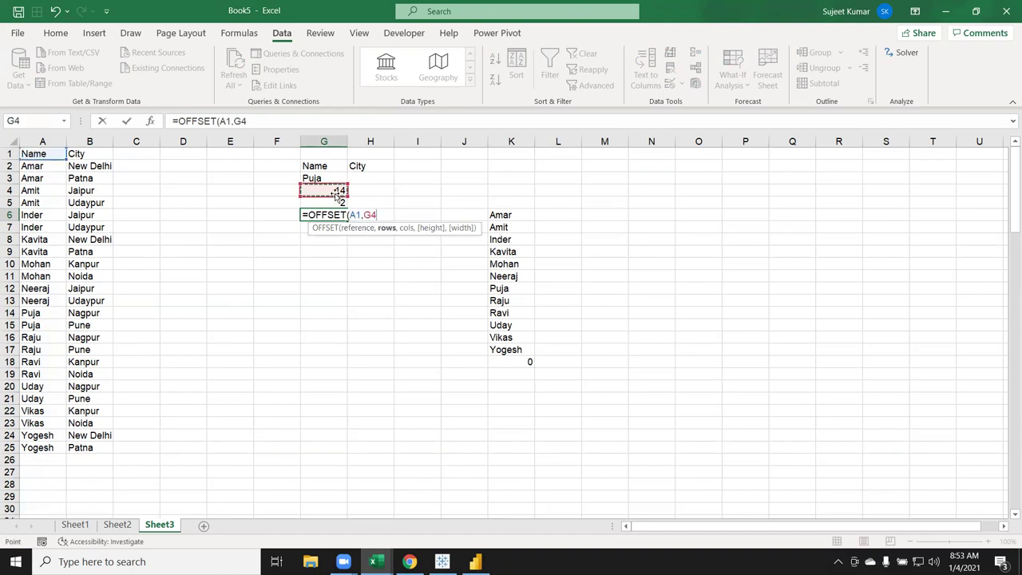
{"action": "type", "text": ",0"}
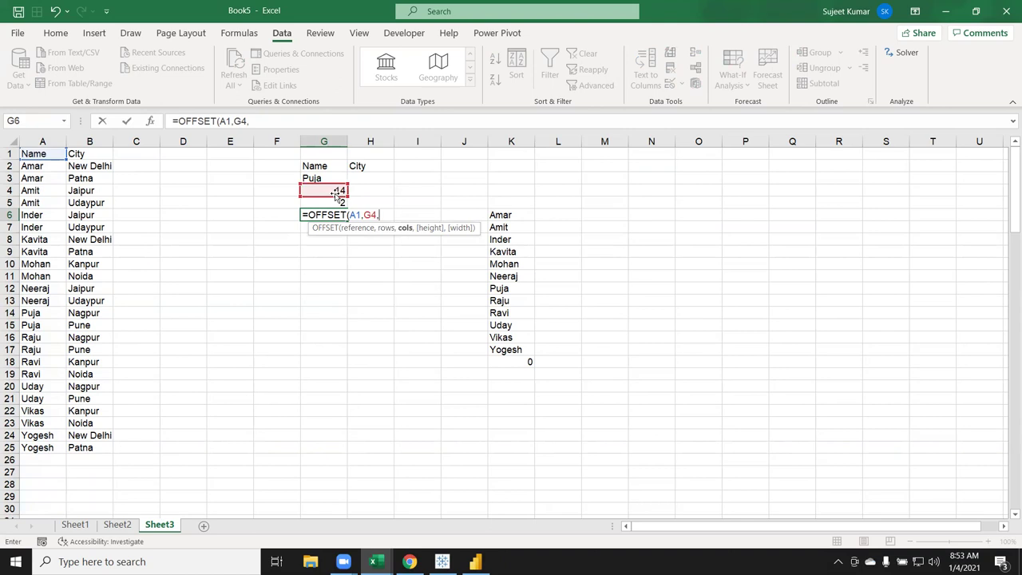
{"action": "type", "text": ",1"}
{"action": "type", "text": ","}
{"action": "key", "text": "BackSpace"}
{"action": "key", "text": "BackSpace"}
{"action": "key", "text": "BackSpace"}
{"action": "key", "text": "BackSpace"}
{"action": "type", "text": ","}
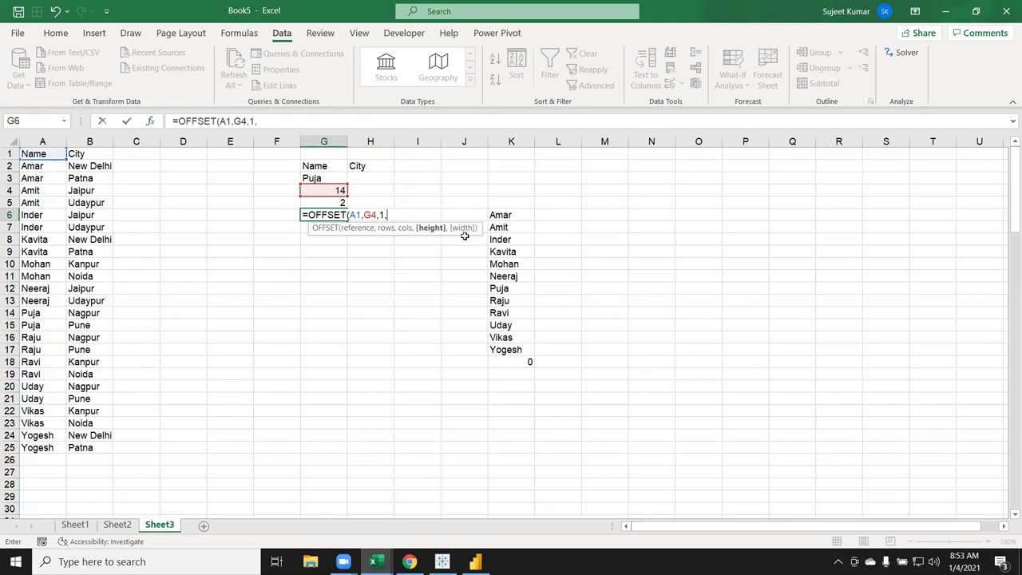
{"action": "left_click", "coordinate": [337, 202]}
{"action": "type", "text": ",1"}
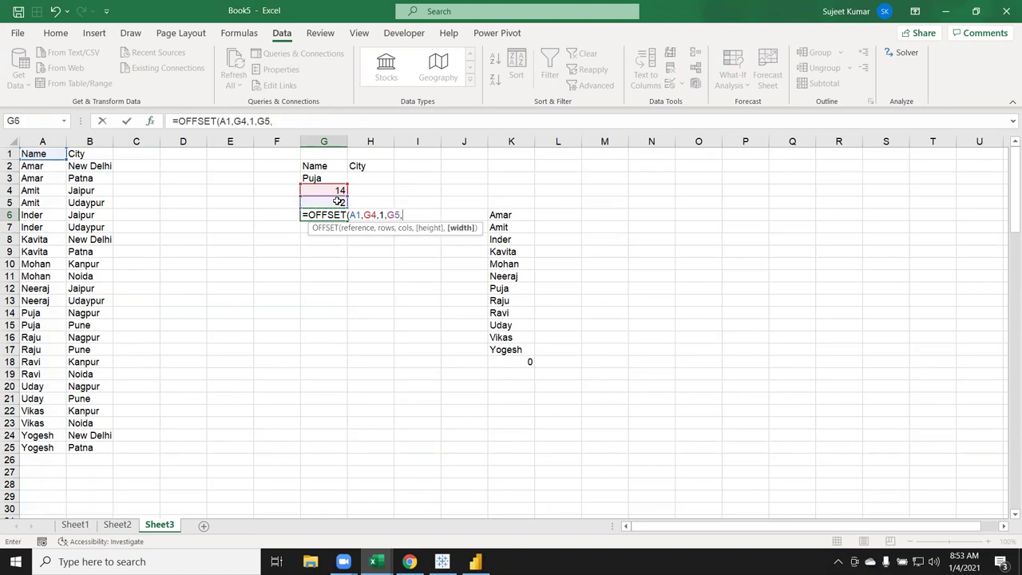
{"action": "type", "text": ")"}
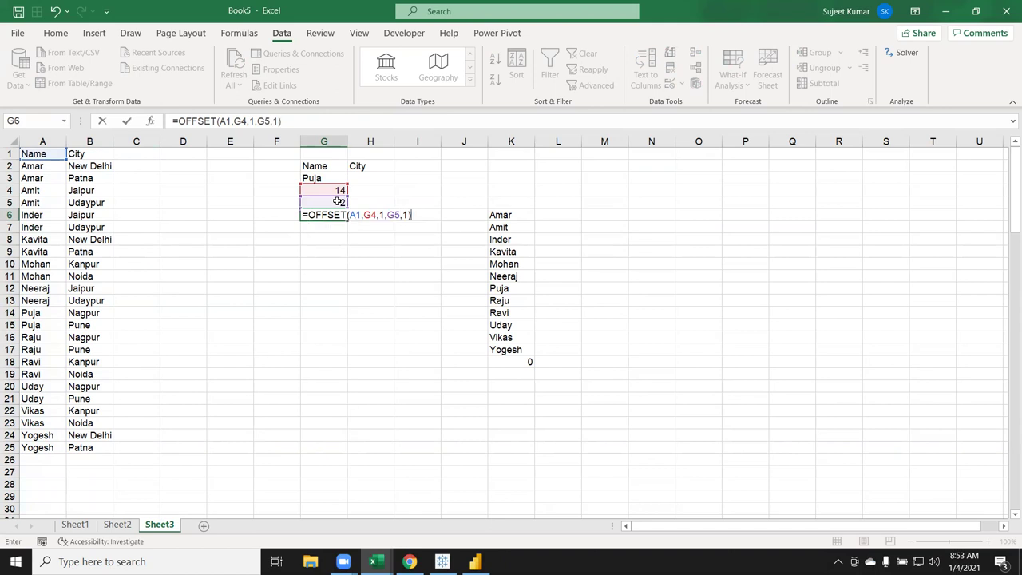
{"action": "key", "text": "Return"}
{"action": "key", "text": "Up"}
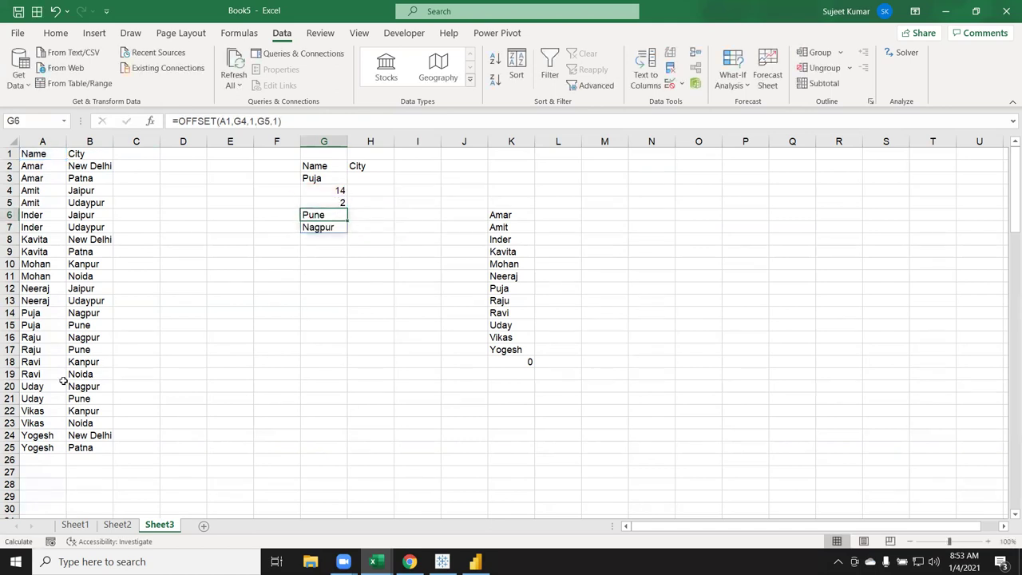
Compare Puja's cities in B14:B15 with the spilled OFFSET list in G6:G7
{"action": "left_click", "coordinate": [36, 314]}
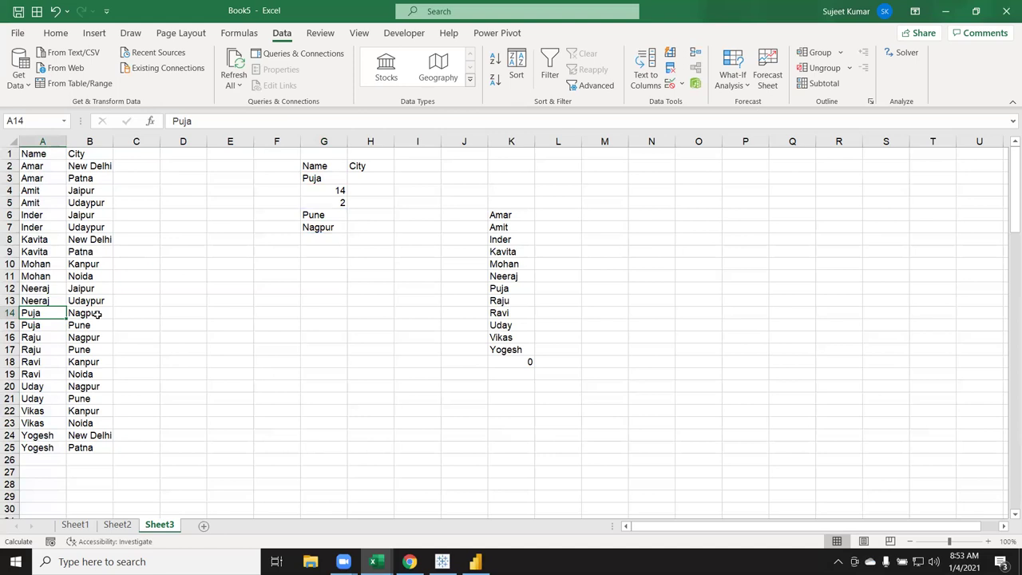
{"action": "left_click_drag", "start_coordinate": [88, 313], "coordinate": [102, 329]}
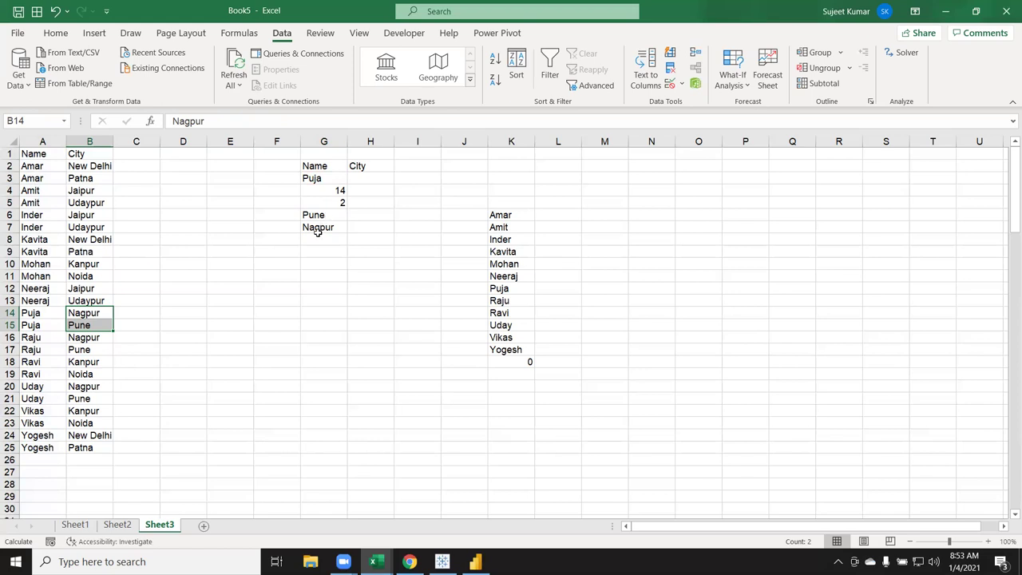
{"action": "left_click", "coordinate": [337, 232]}
{"action": "left_click", "coordinate": [326, 212]}
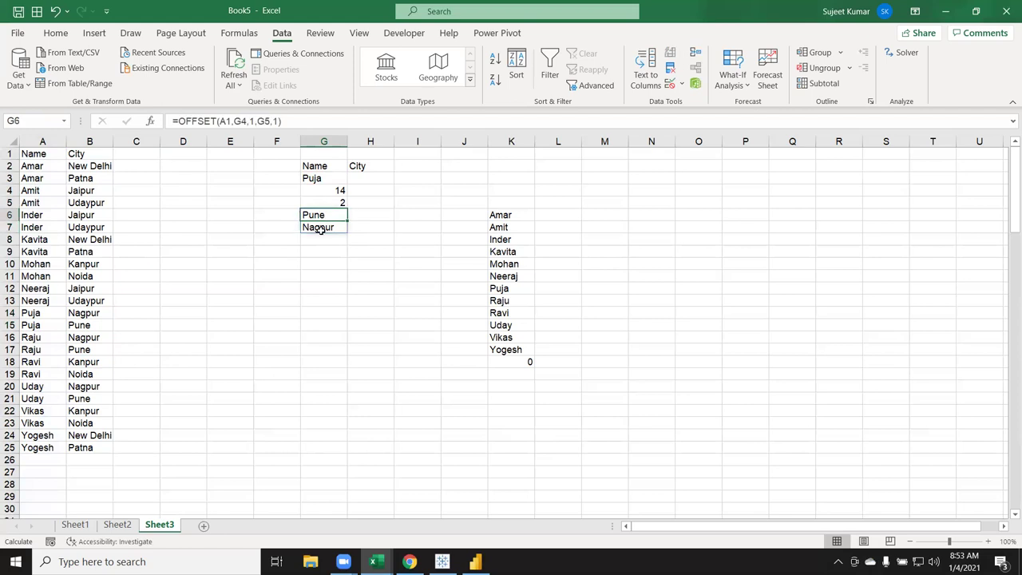
Replace Pune with Mumbai in B15 and confirm G6:G7 now shows Mumbai and Nagpur
{"action": "left_click", "coordinate": [79, 325]}
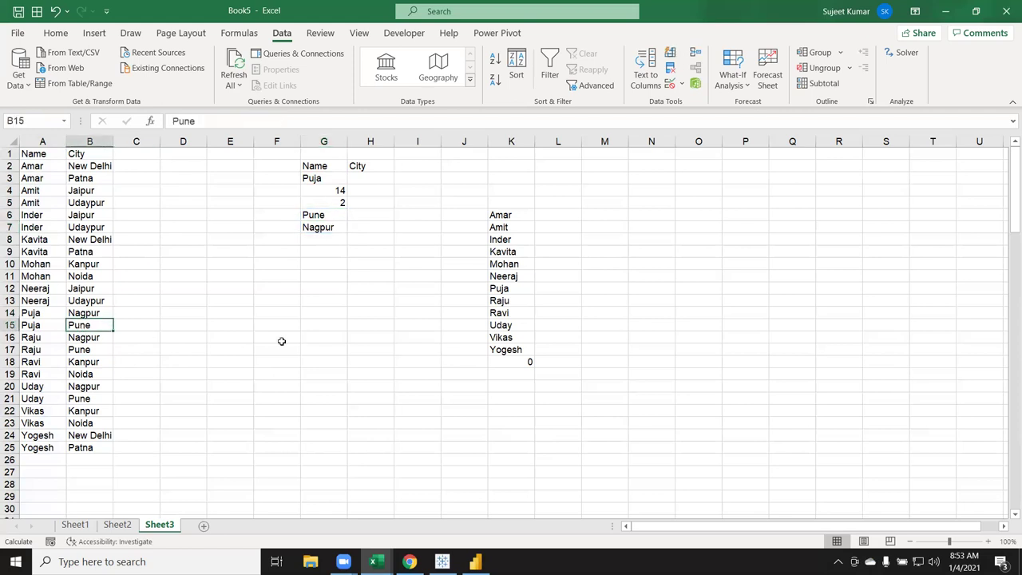
{"action": "type", "text": "Mo"}
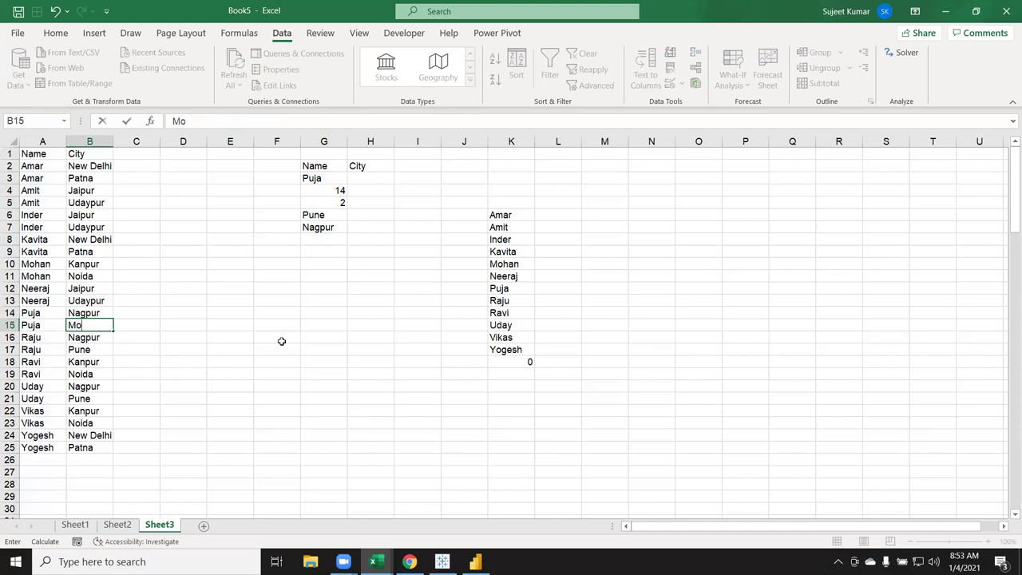
{"action": "type", "text": "mbai"}
{"action": "key", "text": "Return"}
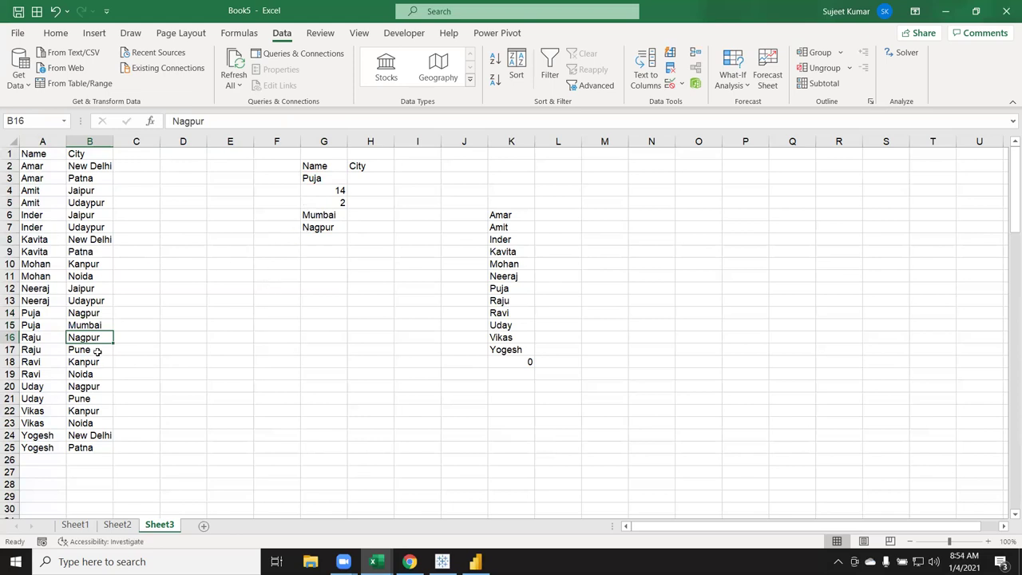
{"action": "left_click", "coordinate": [85, 325]}
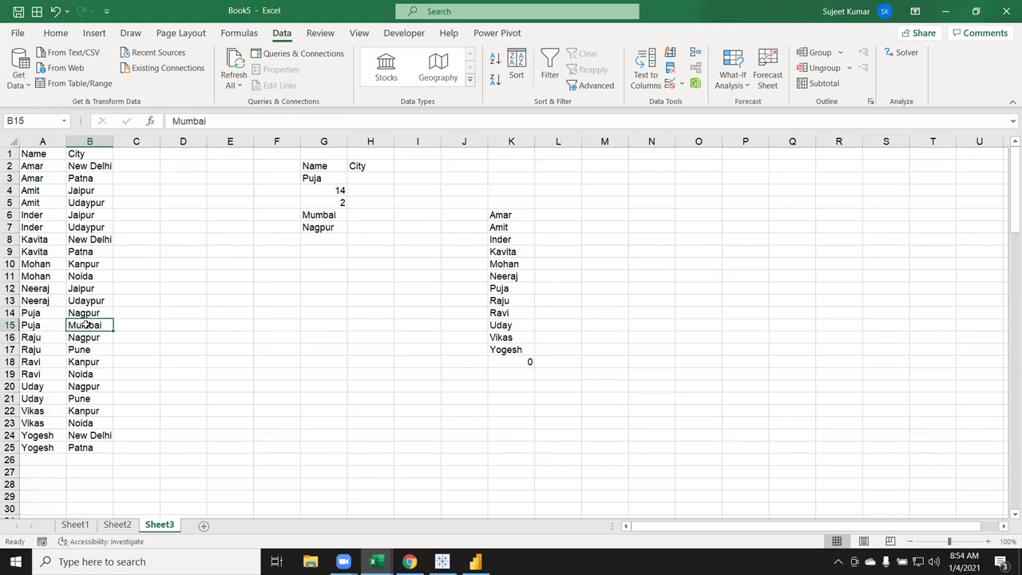
{"action": "left_click_drag", "start_coordinate": [85, 313], "coordinate": [86, 328]}
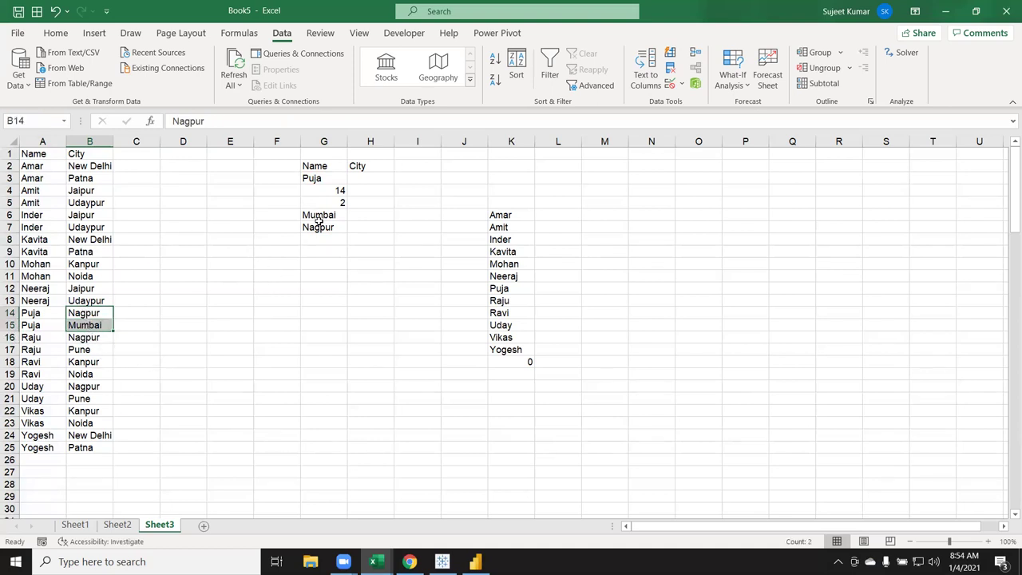
{"action": "left_click_drag", "start_coordinate": [320, 217], "coordinate": [320, 227]}
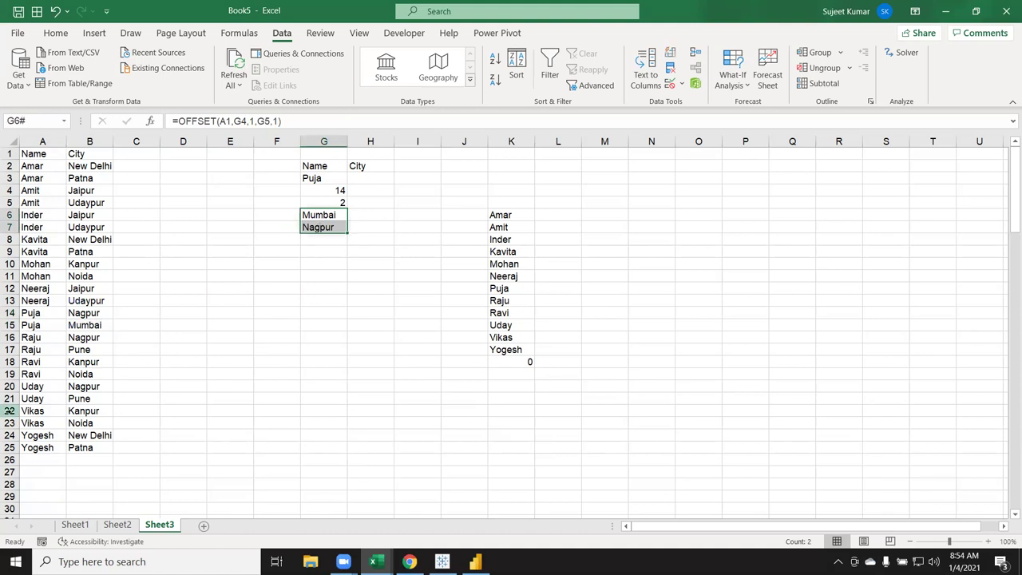
Make the A1 reference in G6's OFFSET formula absolute as $A$1
{"action": "left_click", "coordinate": [220, 120]}
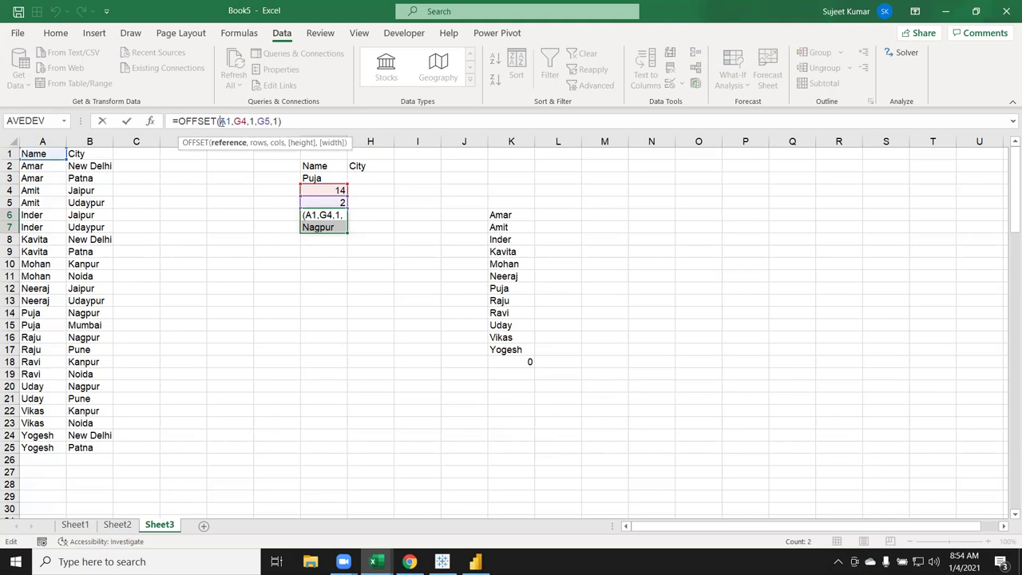
{"action": "key", "text": "F4"}
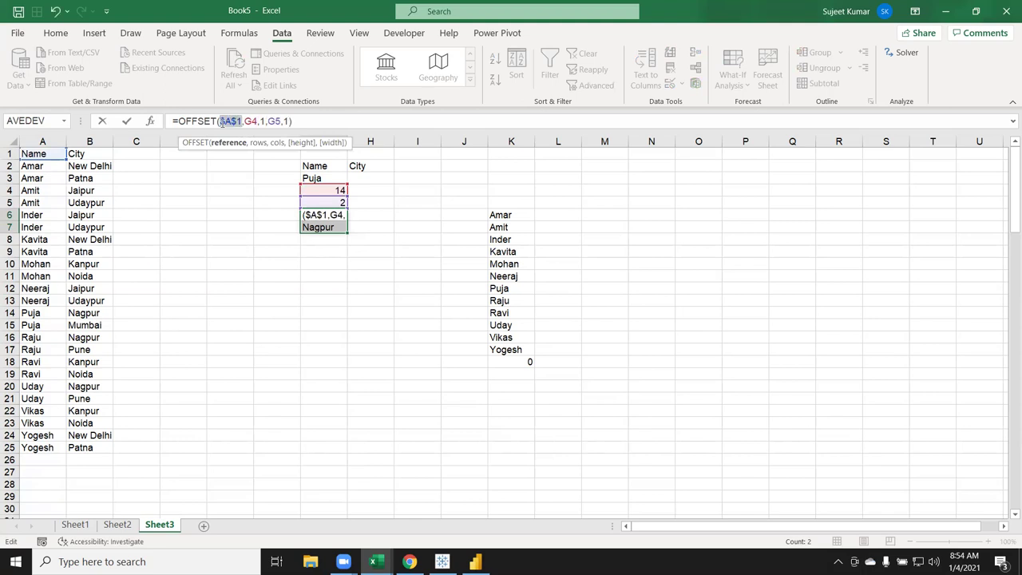
{"action": "key", "text": "ctrl+Return"}
{"action": "key", "text": "Up"}
{"action": "key", "text": "Up"}
Change G4's MATCH to use absolute $G$3 and $A$1:$A$25
{"action": "left_click", "coordinate": [222, 121]}
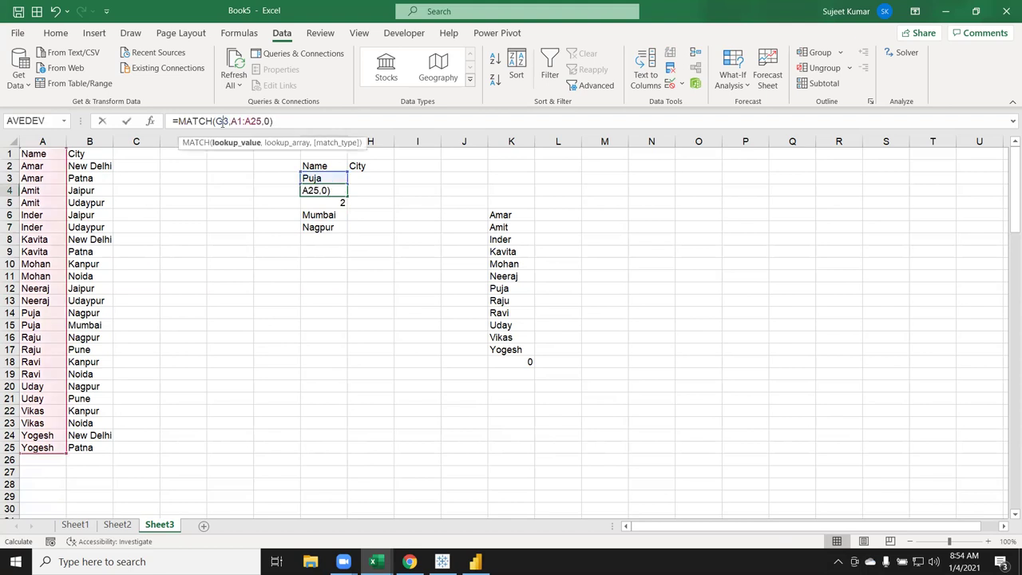
{"action": "key", "text": "F4"}
{"action": "left_click", "coordinate": [247, 121]}
{"action": "key", "text": "F4"}
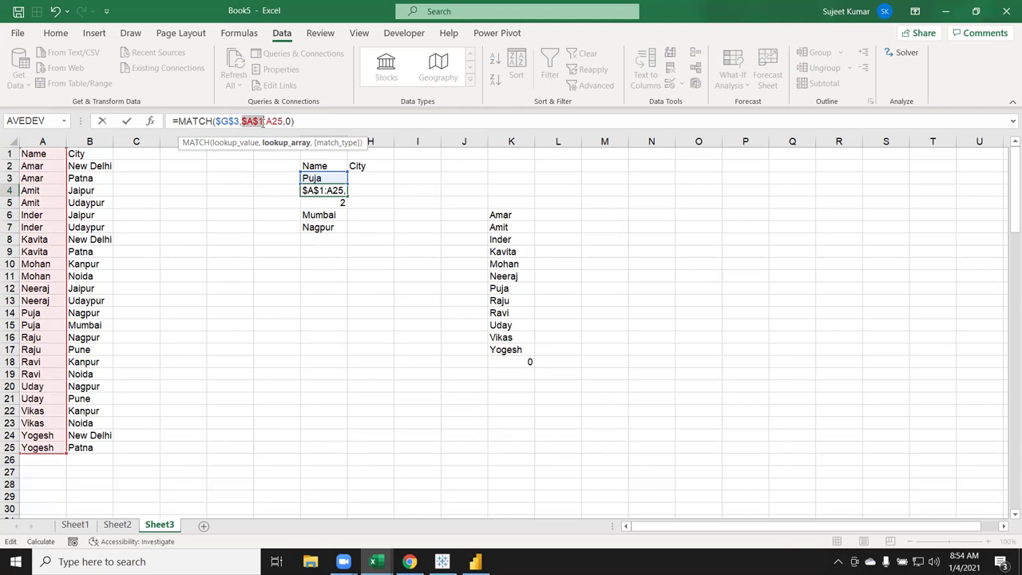
{"action": "left_click", "coordinate": [270, 122]}
{"action": "key", "text": "F4"}
{"action": "key", "text": "Return"}
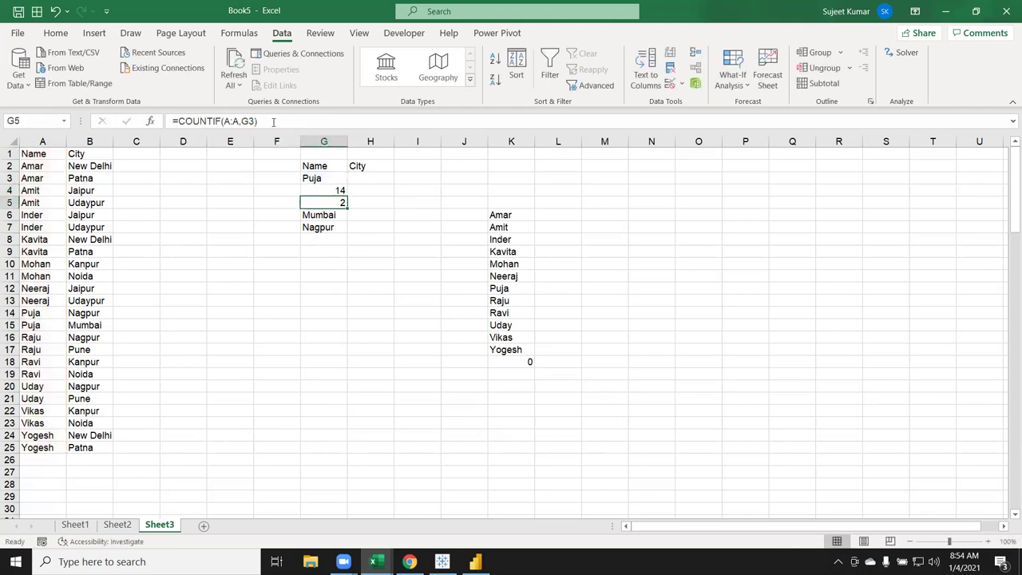
Make the column A range and G3 criteria in G5's COUNTIF absolute
{"action": "left_click", "coordinate": [227, 121]}
{"action": "key", "text": "F4"}
{"action": "left_click", "coordinate": [254, 120]}
{"action": "key", "text": "F4"}
{"action": "key", "text": "Return"}
Copy the MATCH($G$3,$A$1:$A$25,0) expression from G4's formula bar
{"action": "left_click", "coordinate": [335, 192]}
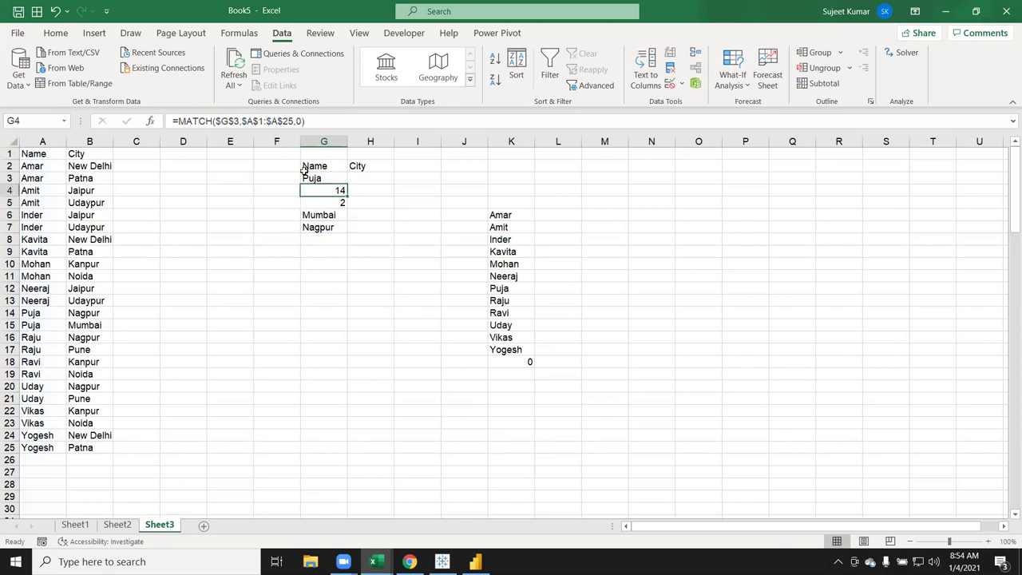
{"action": "left_click_drag", "start_coordinate": [179, 120], "coordinate": [333, 124]}
{"action": "key", "text": "ctrl+c"}
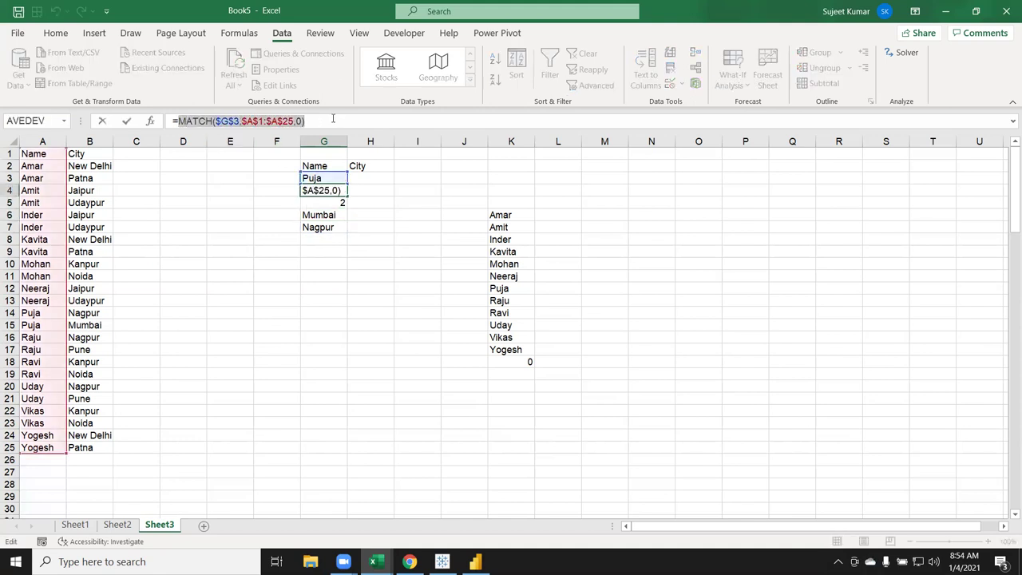
{"action": "key", "text": "Escape"}
{"action": "left_click", "coordinate": [323, 215]}
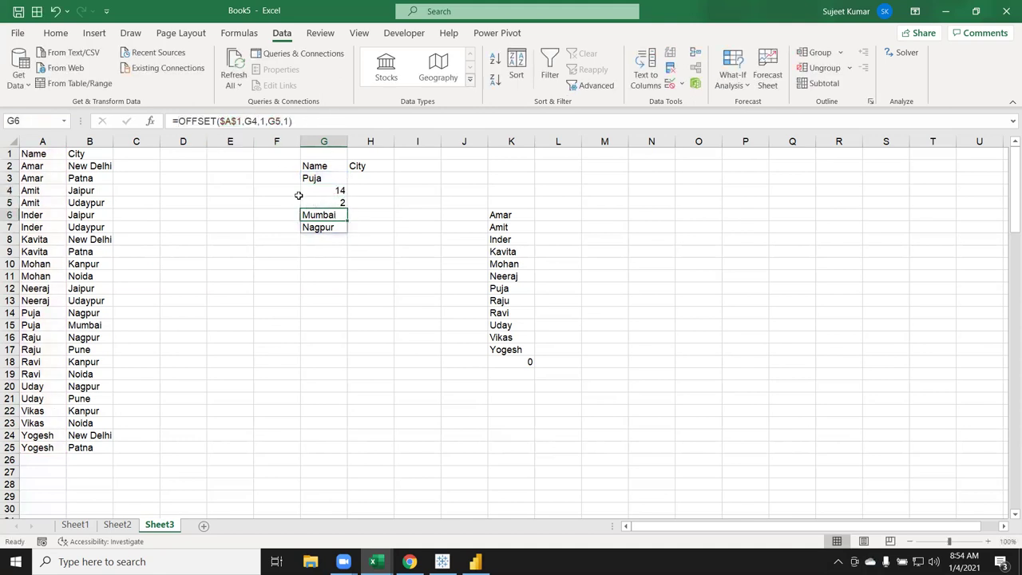
Replace G4 in G6's OFFSET formula with the pasted MATCH expression
{"action": "double_click", "coordinate": [253, 120]}
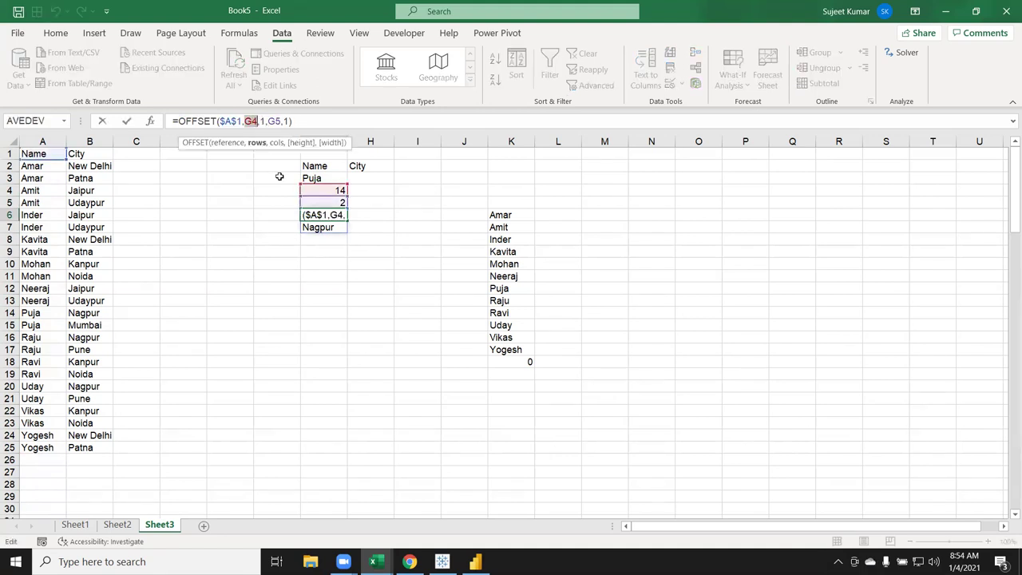
{"action": "key", "text": "ctrl+v"}
{"action": "key", "text": "Return"}
{"action": "key", "text": "Up"}
{"action": "key", "text": "Up"}
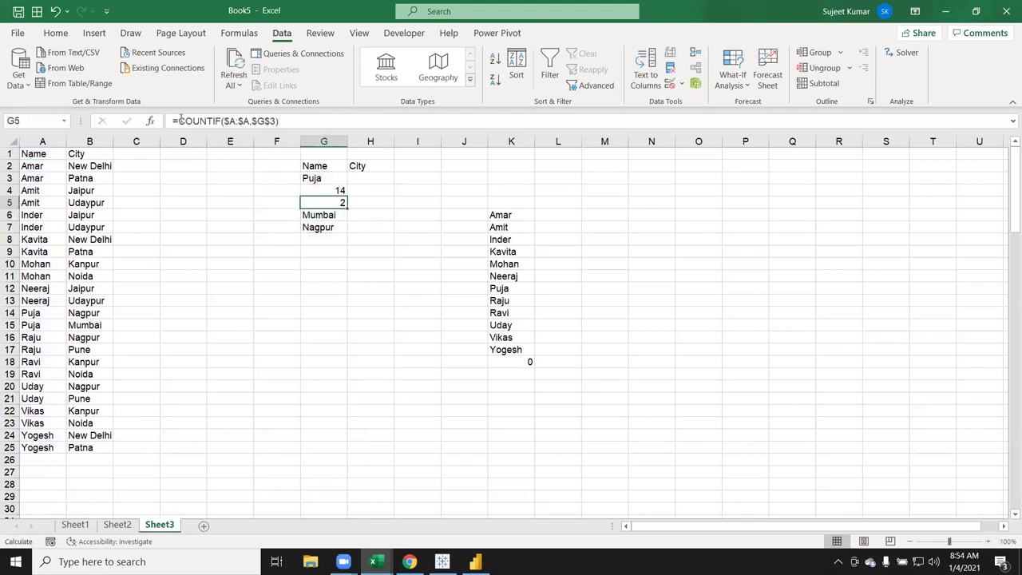
Replace G5 in G6's OFFSET formula with COUNTIF($A:$A,$G$3) copied from G5
{"action": "left_click_drag", "start_coordinate": [179, 121], "coordinate": [315, 122]}
{"action": "key", "text": "Return"}
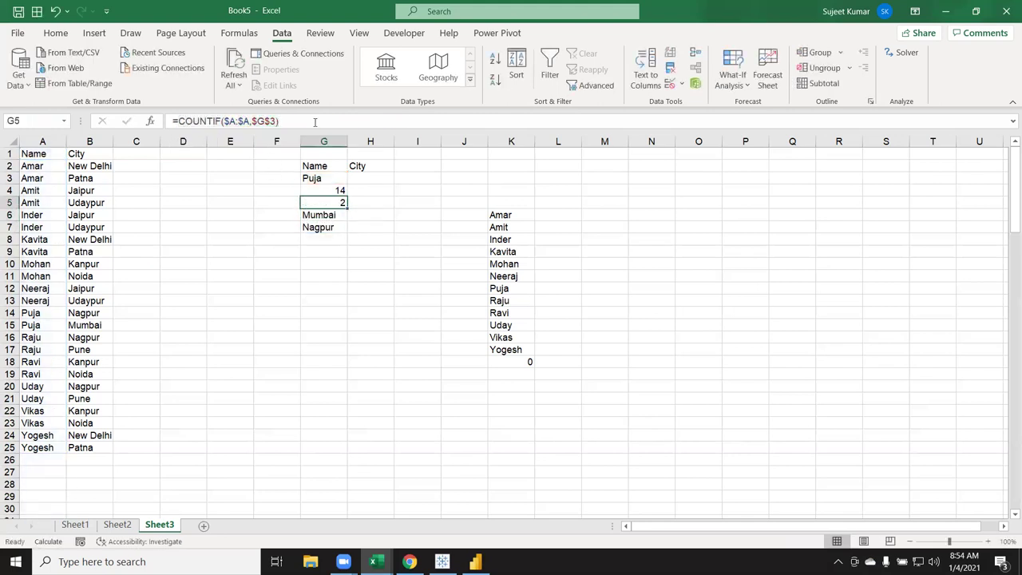
{"action": "double_click", "coordinate": [387, 121]}
{"action": "key", "text": "ctrl+v"}
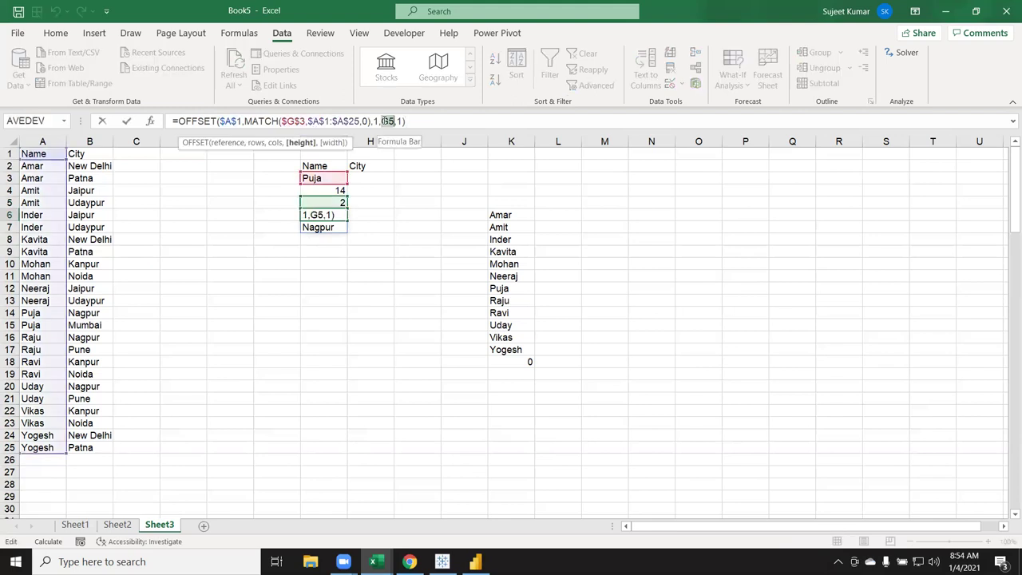
{"action": "key", "text": "Return"}
{"action": "key", "text": "Up"}
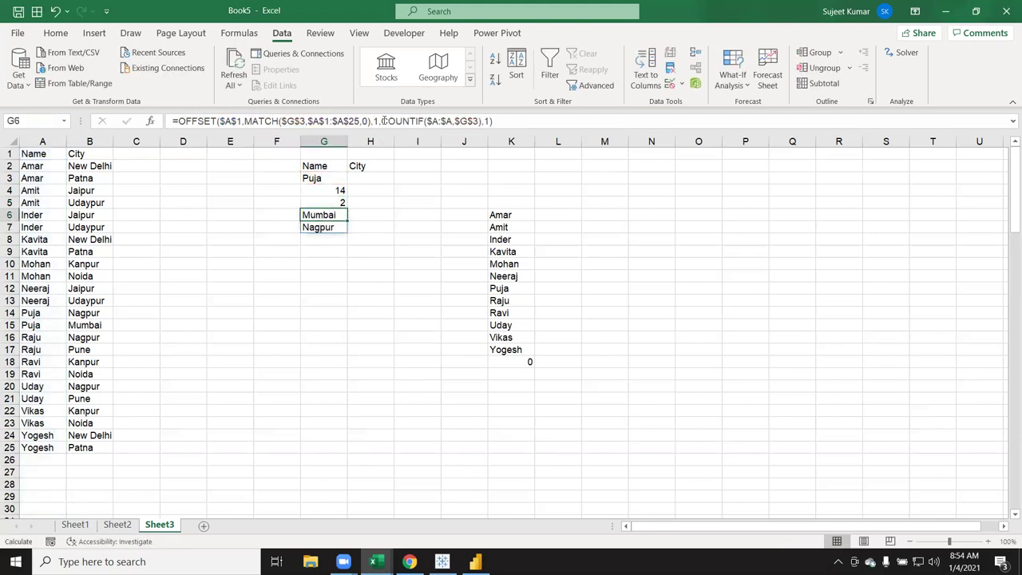
Copy the complete nested OFFSET formula from G6's formula bar
{"action": "left_click_drag", "start_coordinate": [510, 123], "coordinate": [161, 121]}
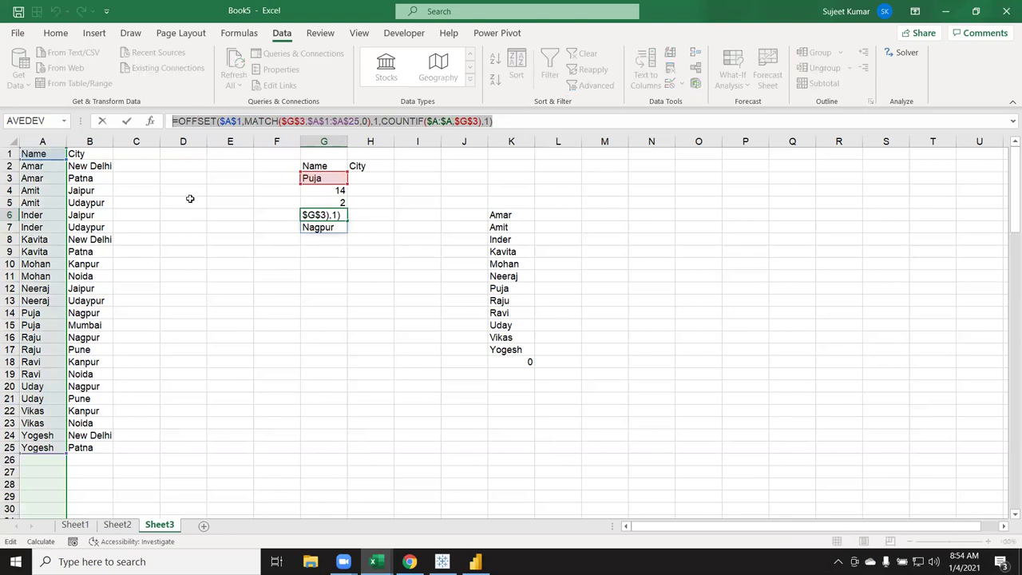
{"action": "key", "text": "Escape"}
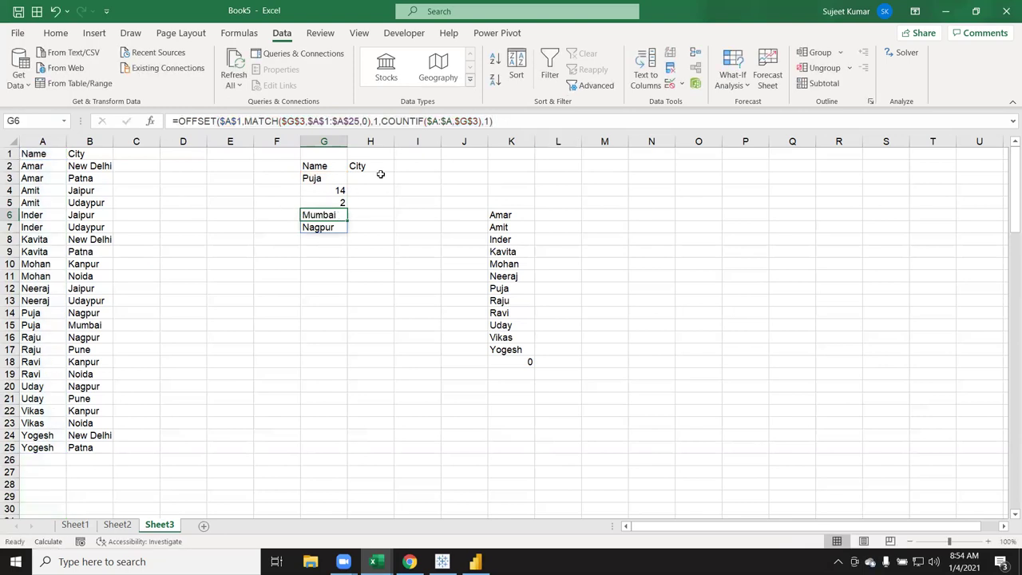
{"action": "left_click", "coordinate": [380, 177]}
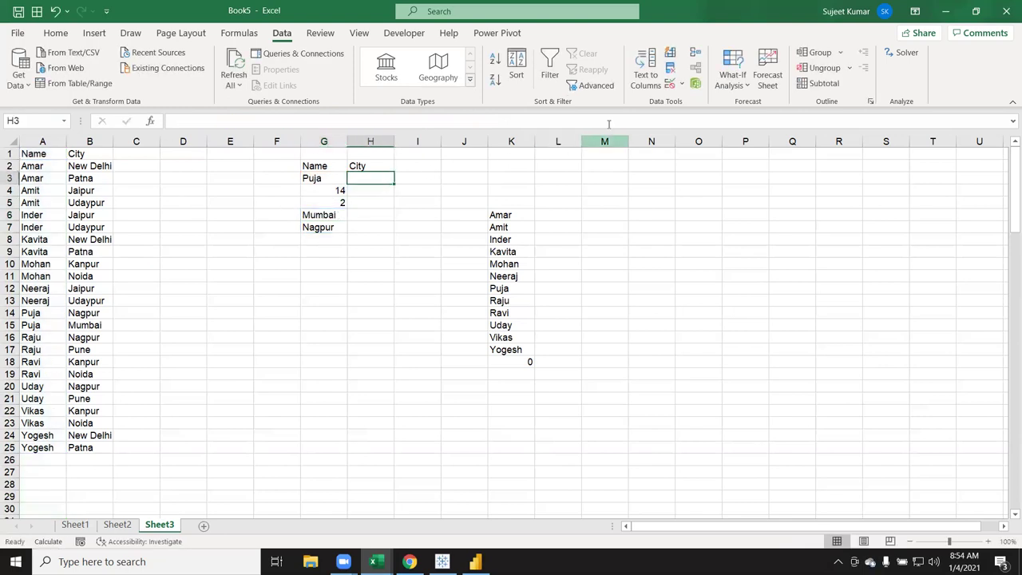
Define the name CTY referring to the pasted nested OFFSET formula via Define Name
{"action": "left_click", "coordinate": [238, 33]}
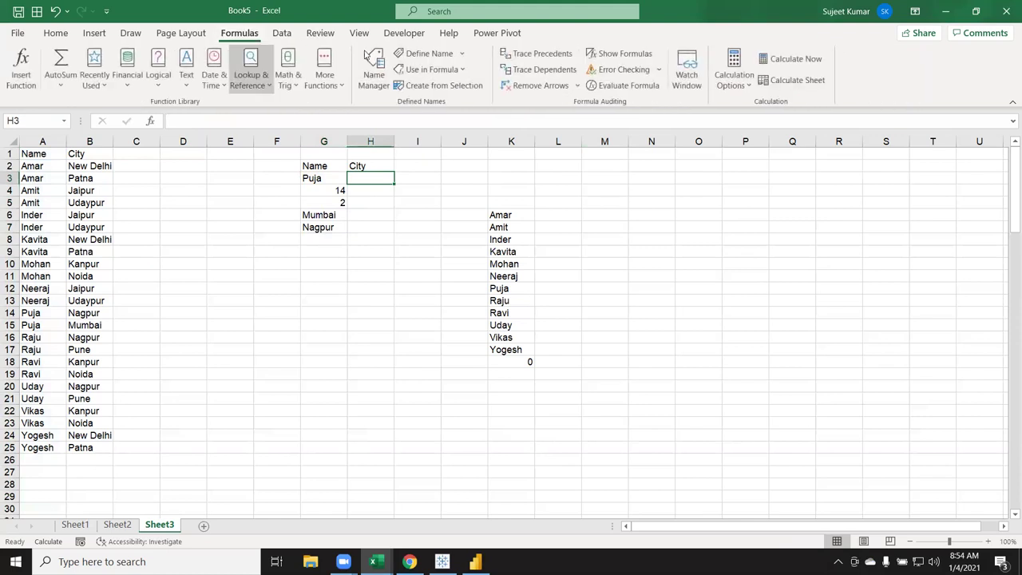
{"action": "left_click", "coordinate": [423, 53]}
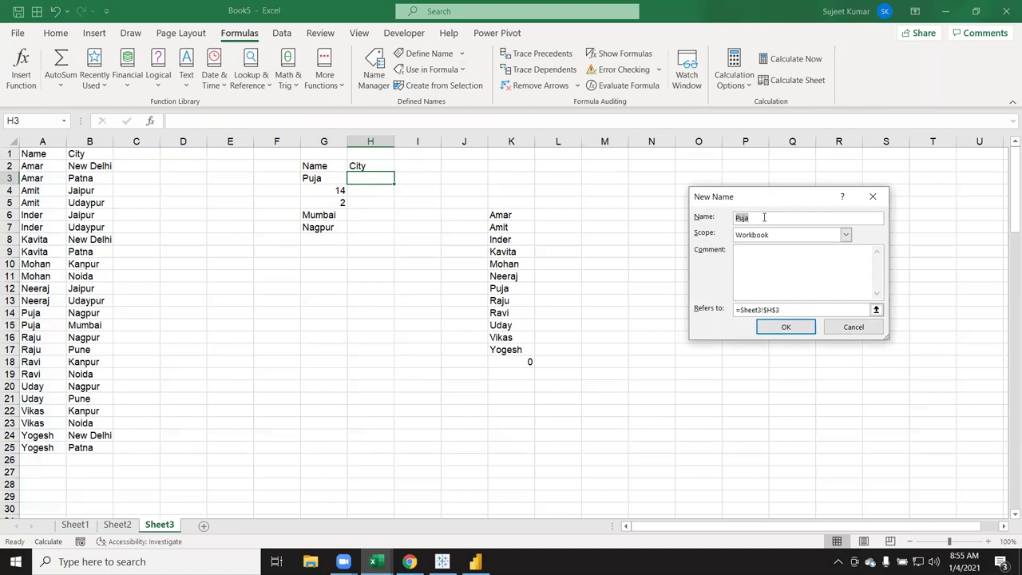
{"action": "type", "text": "CTY"}
{"action": "left_click", "coordinate": [793, 311]}
{"action": "type", "text": "="}
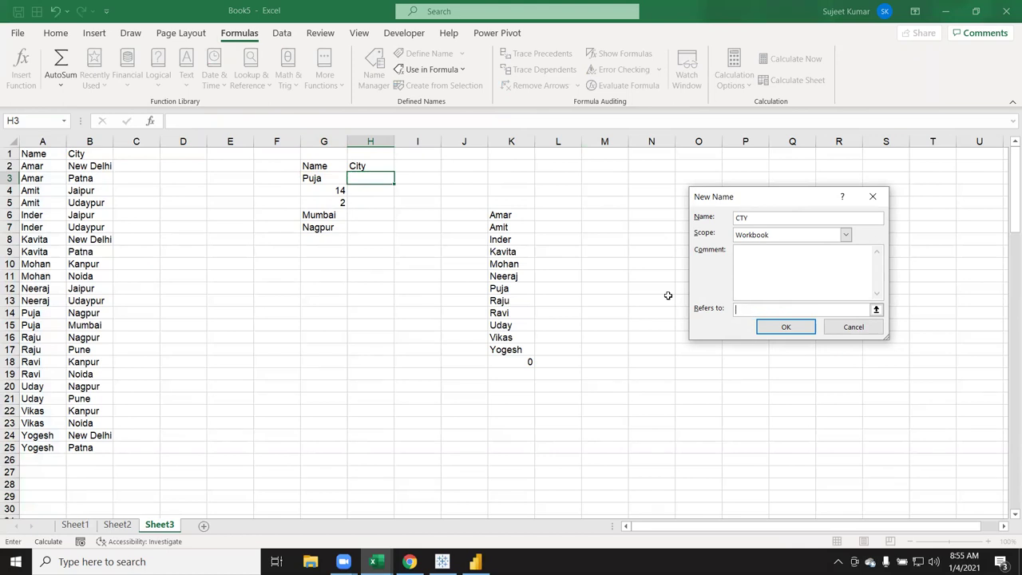
{"action": "key", "text": "ctrl+v"}
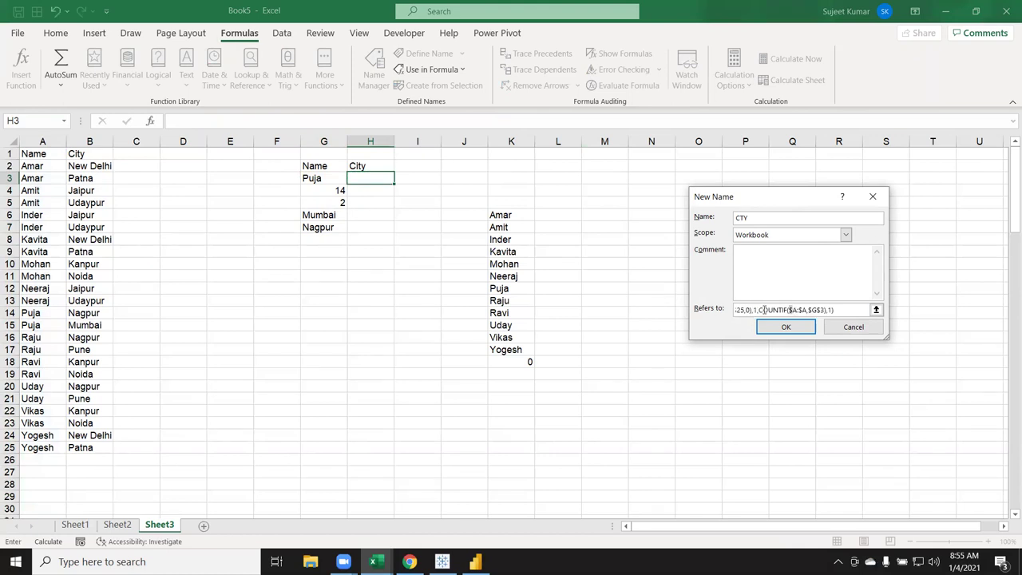
{"action": "left_click", "coordinate": [766, 325]}
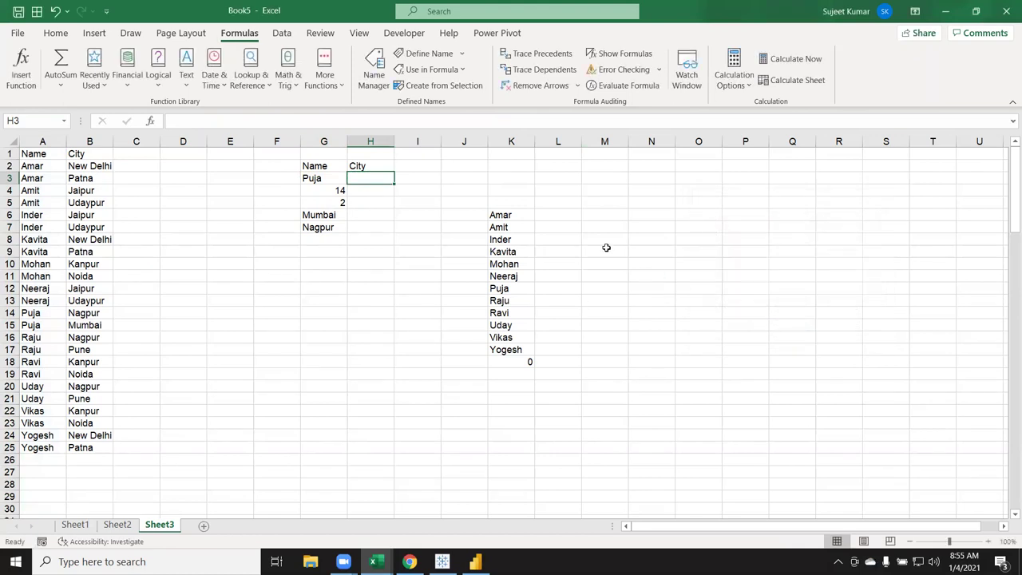
Give H3 List data validation with source =CTY, correcting the mistyped name after the error
{"action": "left_click", "coordinate": [283, 37]}
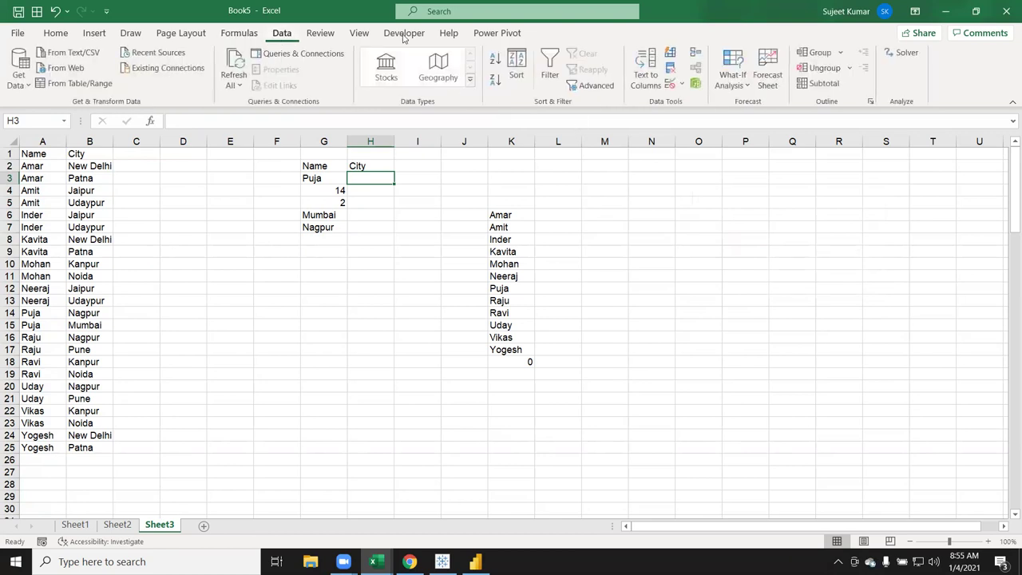
{"action": "left_click", "coordinate": [669, 85]}
{"action": "left_click", "coordinate": [696, 233]}
{"action": "left_click", "coordinate": [689, 272]}
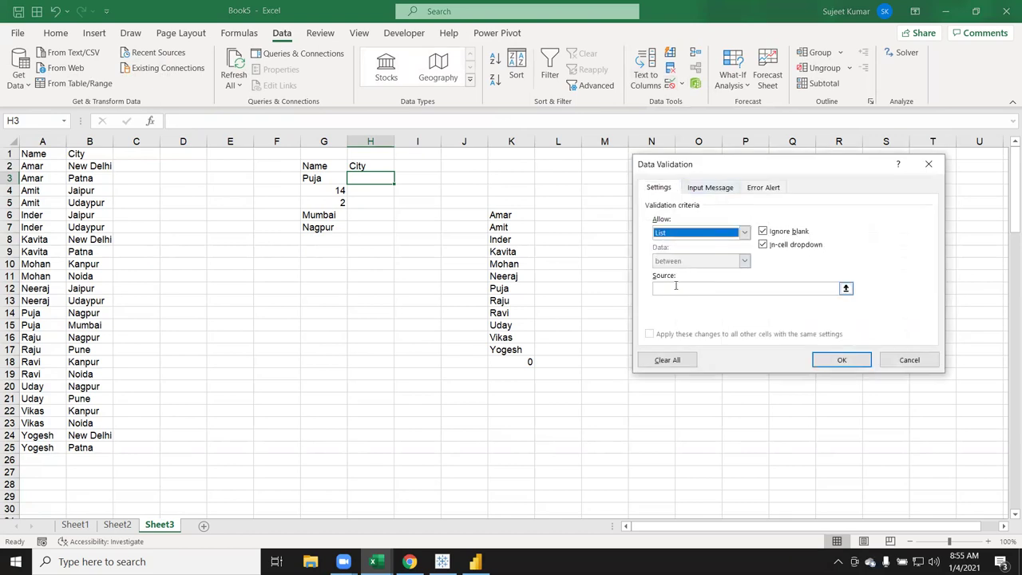
{"action": "left_click", "coordinate": [676, 288]}
{"action": "type", "text": "="}
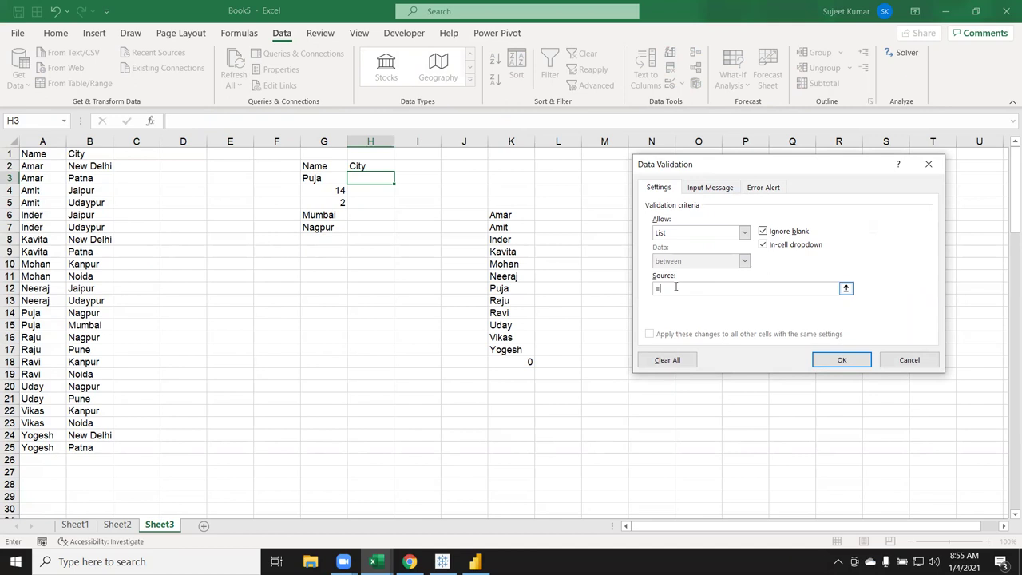
{"action": "type", "text": "TR"}
{"action": "left_click", "coordinate": [840, 361]}
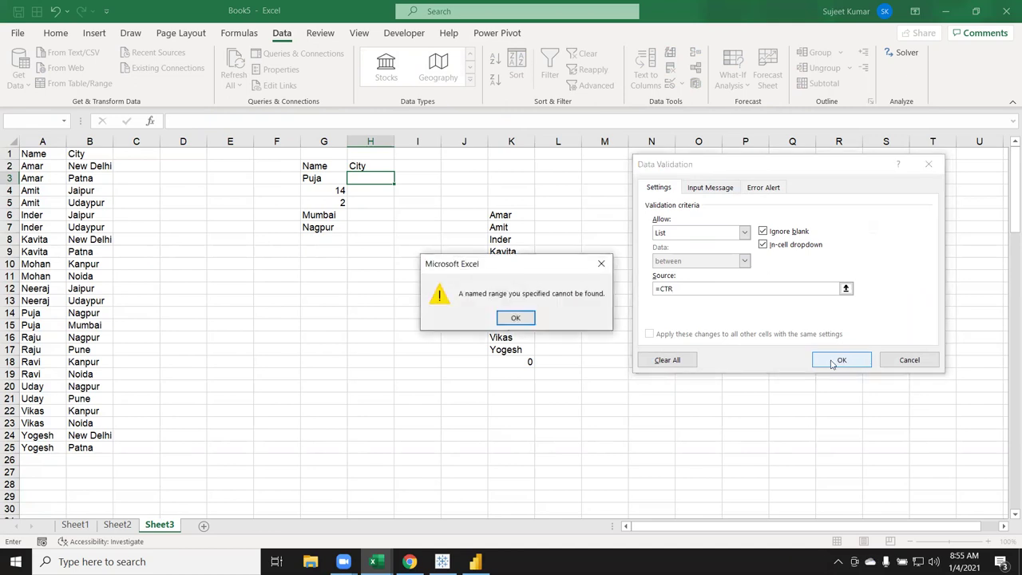
{"action": "left_click", "coordinate": [603, 265]}
{"action": "left_click", "coordinate": [687, 288]}
{"action": "type", "text": "Y"}
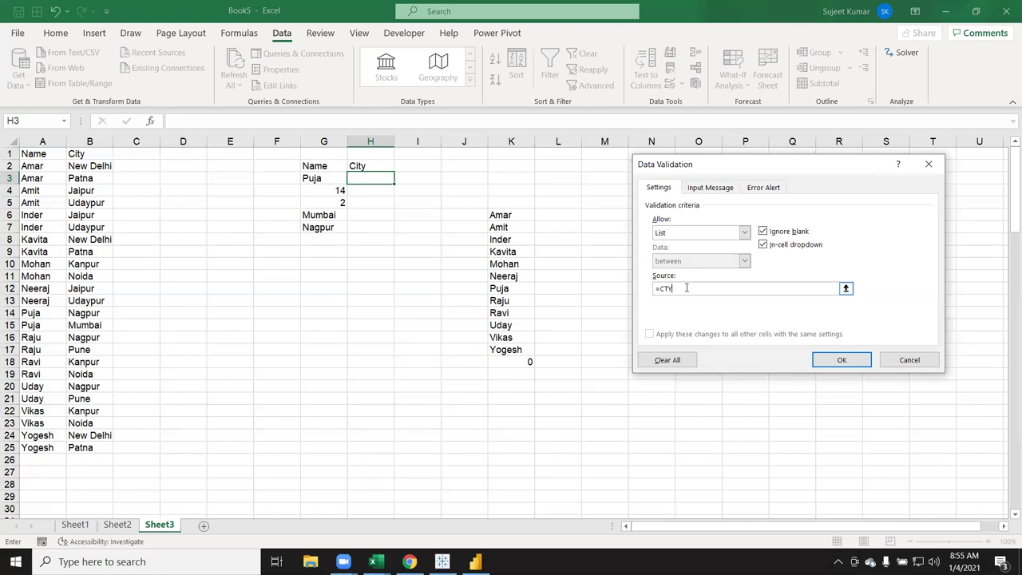
{"action": "left_click", "coordinate": [834, 359]}
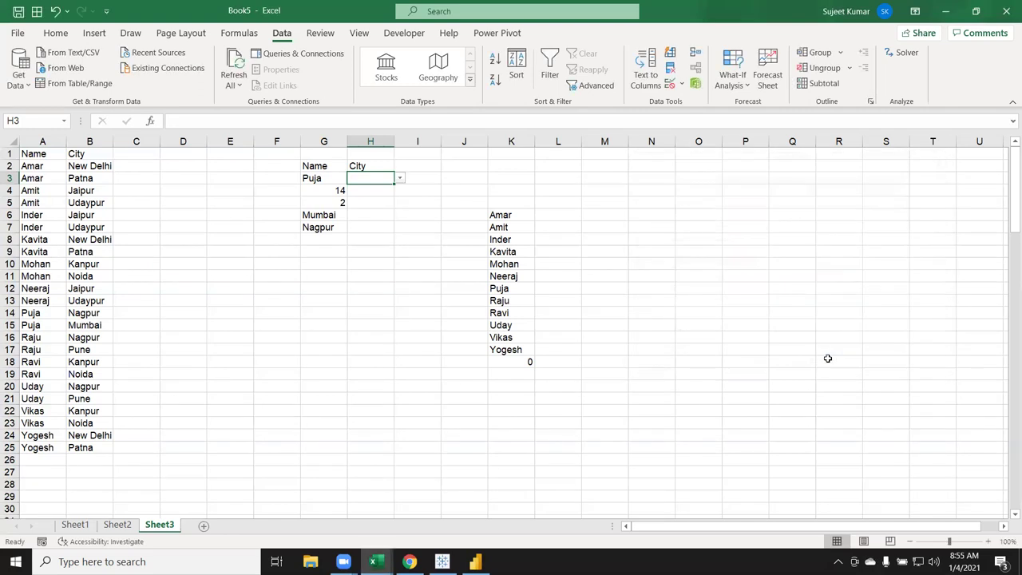
Pick Mumbai then Nagpur from H3's list, then switch G3 to Neeraj
{"action": "left_click", "coordinate": [400, 178]}
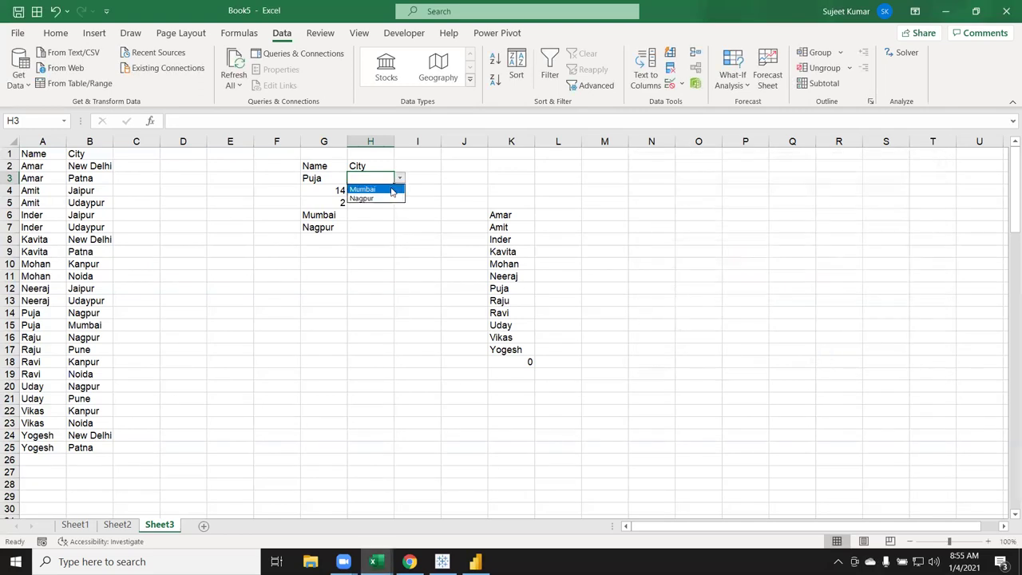
{"action": "left_click", "coordinate": [392, 190]}
{"action": "left_click", "coordinate": [399, 179]}
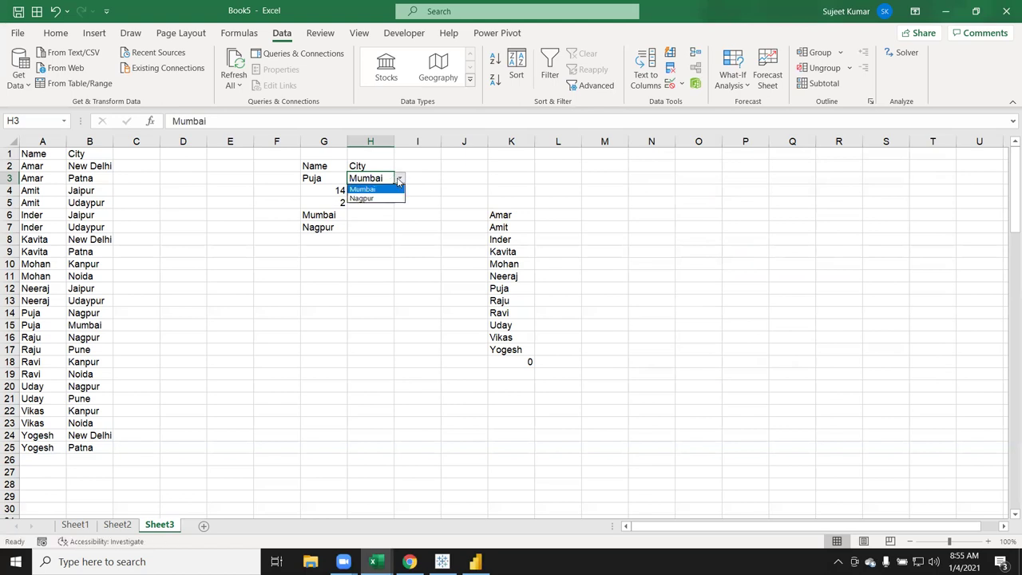
{"action": "left_click", "coordinate": [383, 198]}
{"action": "left_click", "coordinate": [324, 182]}
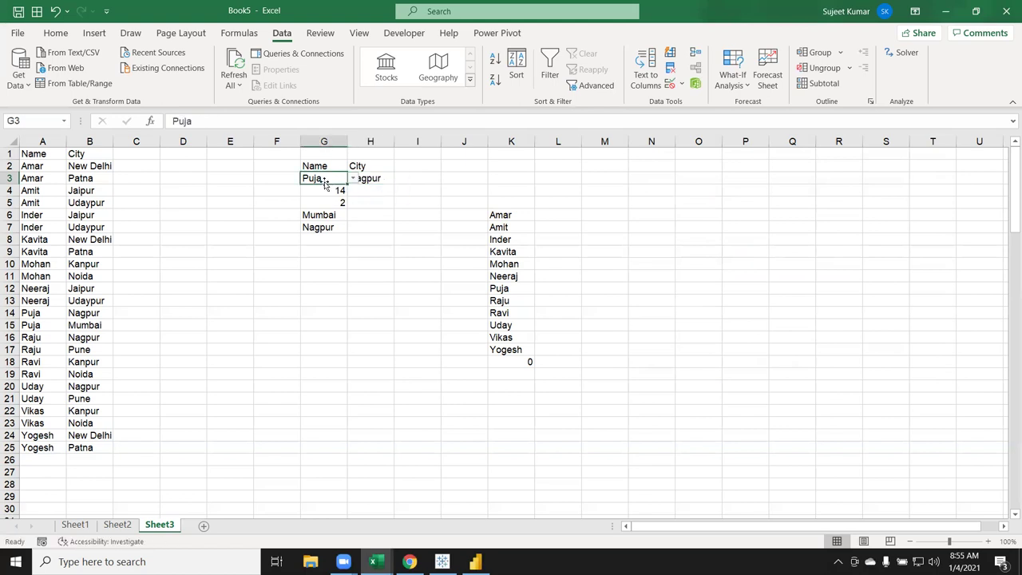
{"action": "left_click", "coordinate": [352, 178]}
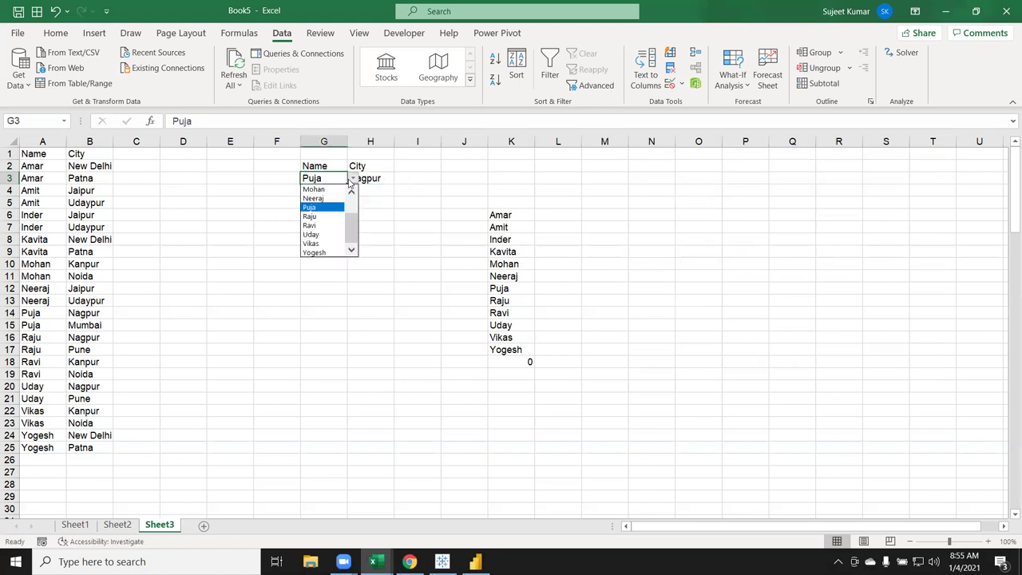
{"action": "left_click", "coordinate": [310, 199]}
{"action": "left_click", "coordinate": [509, 214]}
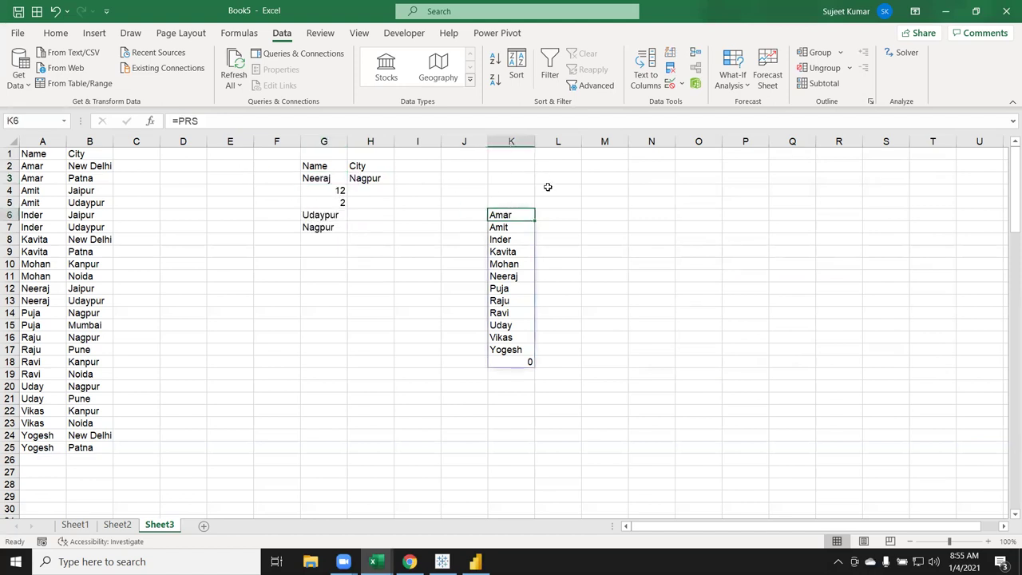
{"action": "left_click", "coordinate": [551, 190]}
{"action": "left_click", "coordinate": [502, 216]}
Switch G3 back to Puja and choose Mumbai from H3's city list
{"action": "left_click", "coordinate": [331, 177]}
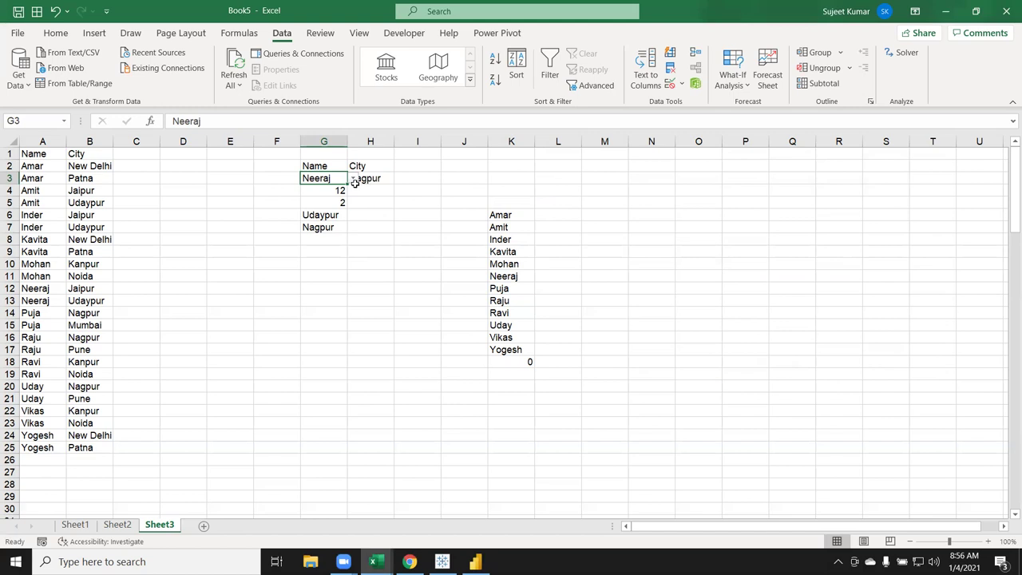
{"action": "left_click", "coordinate": [352, 178]}
{"action": "left_click", "coordinate": [349, 192]}
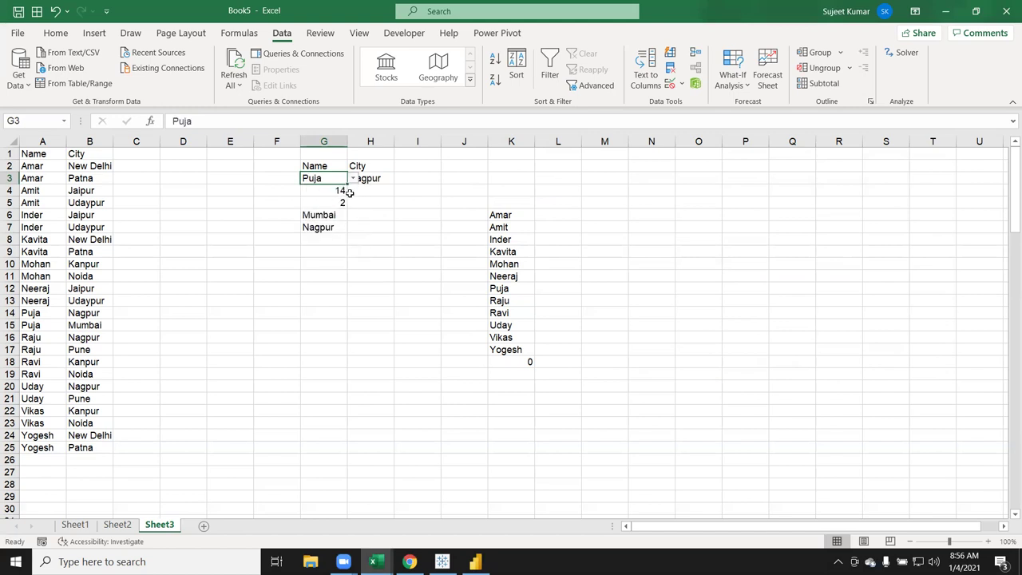
{"action": "left_click", "coordinate": [372, 183]}
{"action": "left_click", "coordinate": [400, 178]}
{"action": "left_click", "coordinate": [390, 189]}
{"action": "left_click", "coordinate": [399, 179]}
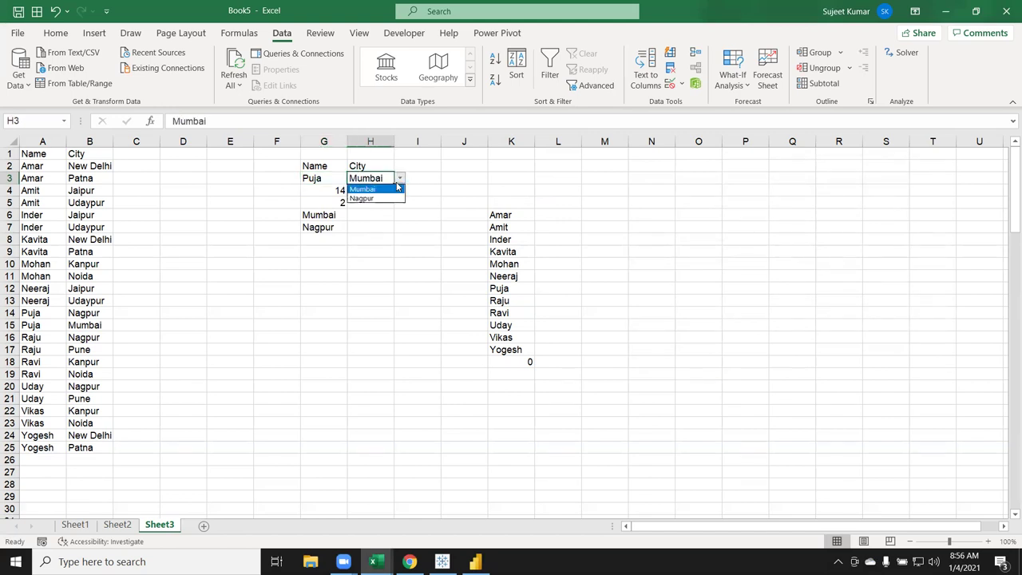
{"action": "left_click", "coordinate": [335, 182]}
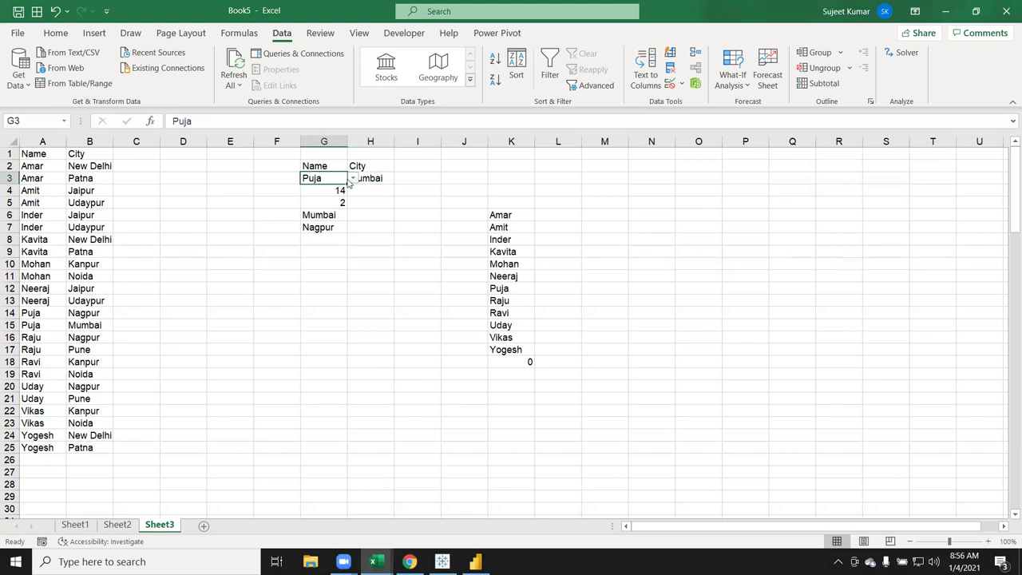
Set G3 to Neeraj and pick from H3's cities, ending with Udaypur
{"action": "left_click", "coordinate": [351, 182]}
{"action": "left_click", "coordinate": [339, 198]}
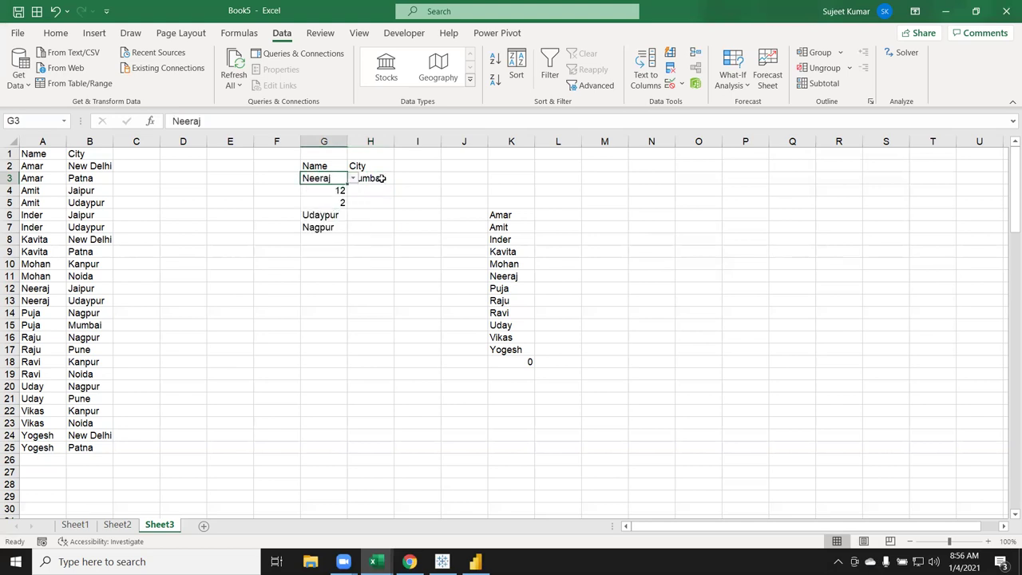
{"action": "left_click", "coordinate": [382, 178]}
{"action": "left_click", "coordinate": [399, 179]}
{"action": "left_click", "coordinate": [391, 199]}
{"action": "left_click", "coordinate": [399, 179]}
{"action": "left_click", "coordinate": [395, 198]}
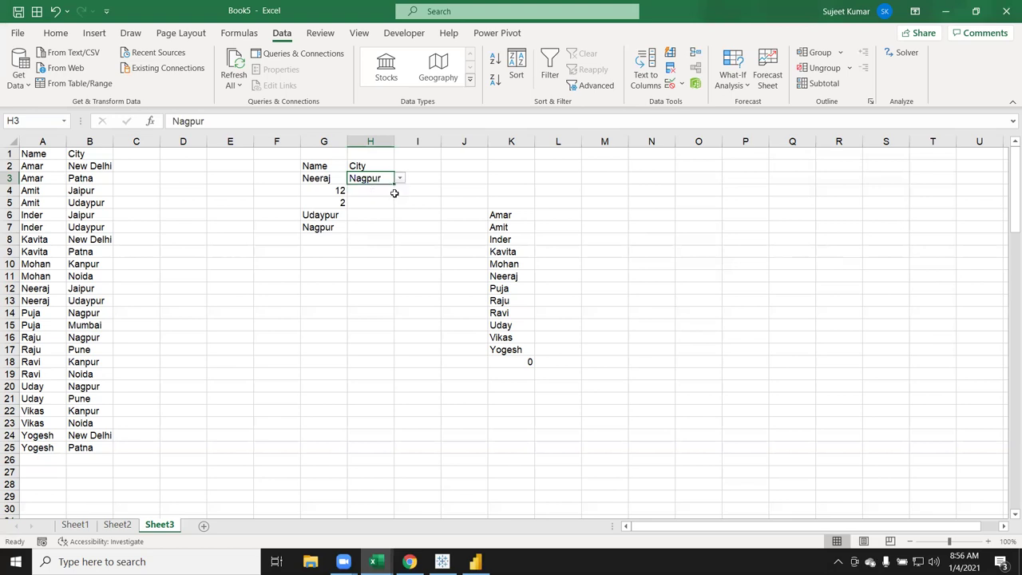
{"action": "left_click", "coordinate": [399, 178]}
{"action": "left_click", "coordinate": [393, 190]}
Minimize Excel with Windows+D, leaving Neeraj and Udaypur selected in G3:H3
{"action": "key", "text": "super+d"}
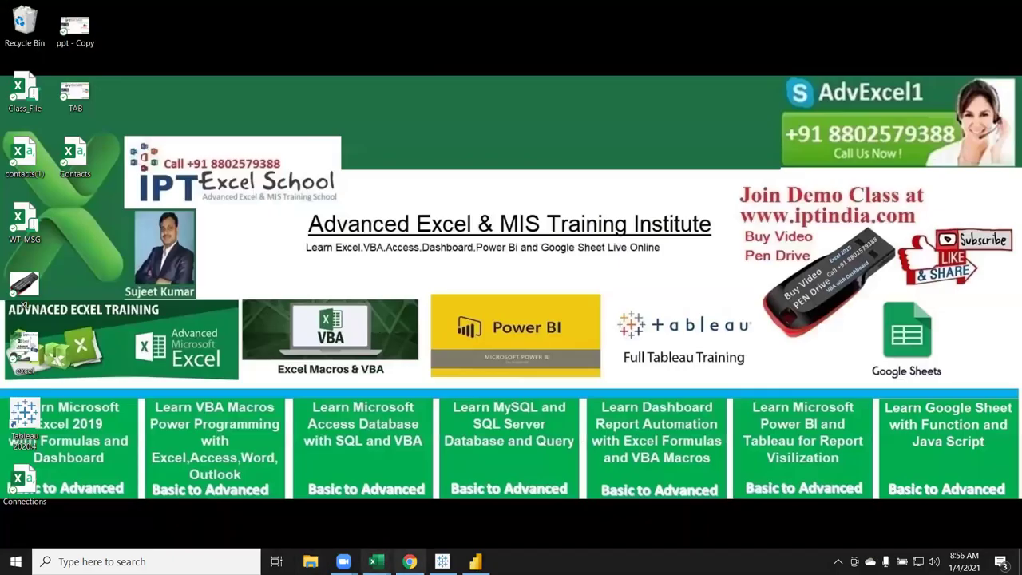